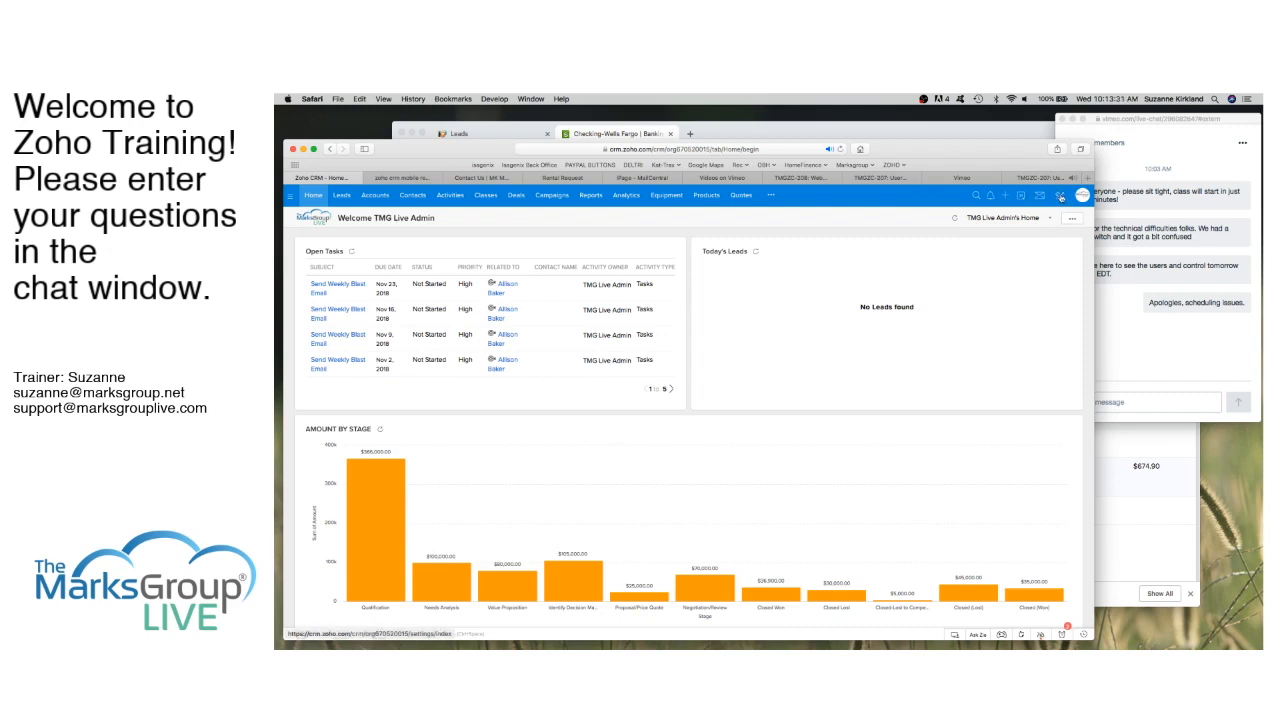
Step: Open the Webforms page under Developer Space in the CRM Setup
{"action": "left_click", "coordinate": [1061, 197]}
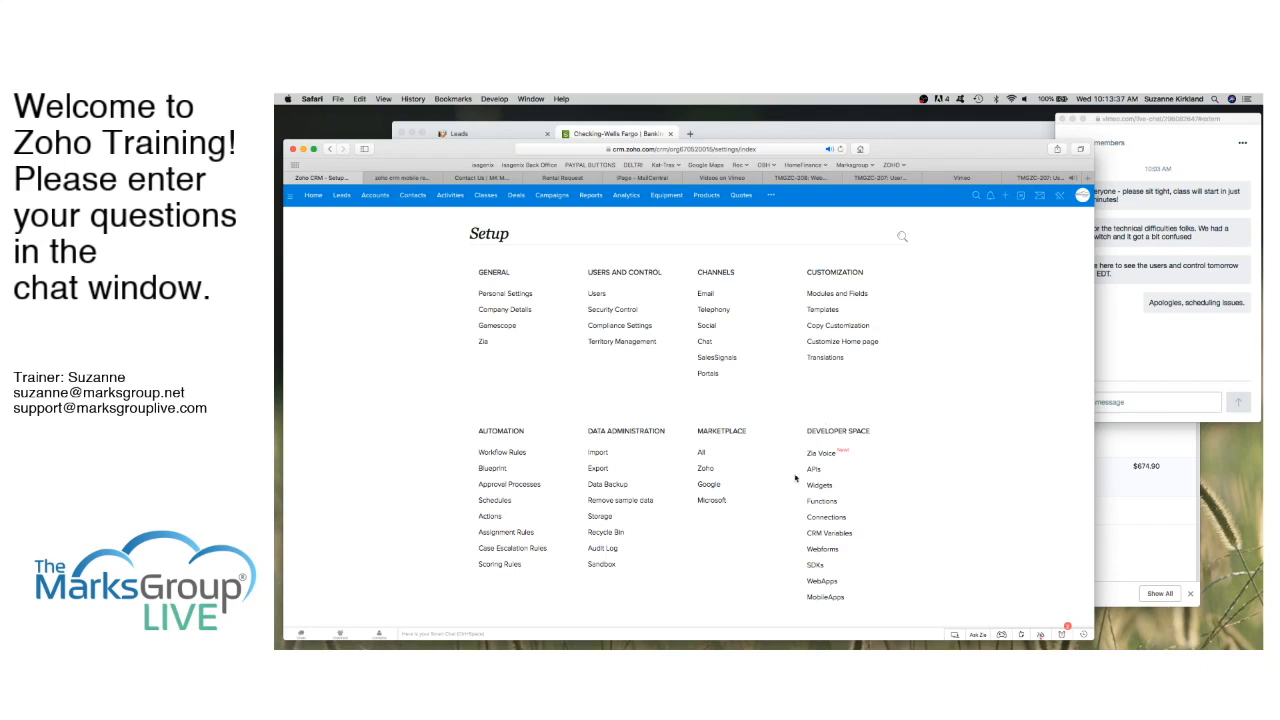
{"action": "left_click", "coordinate": [824, 549]}
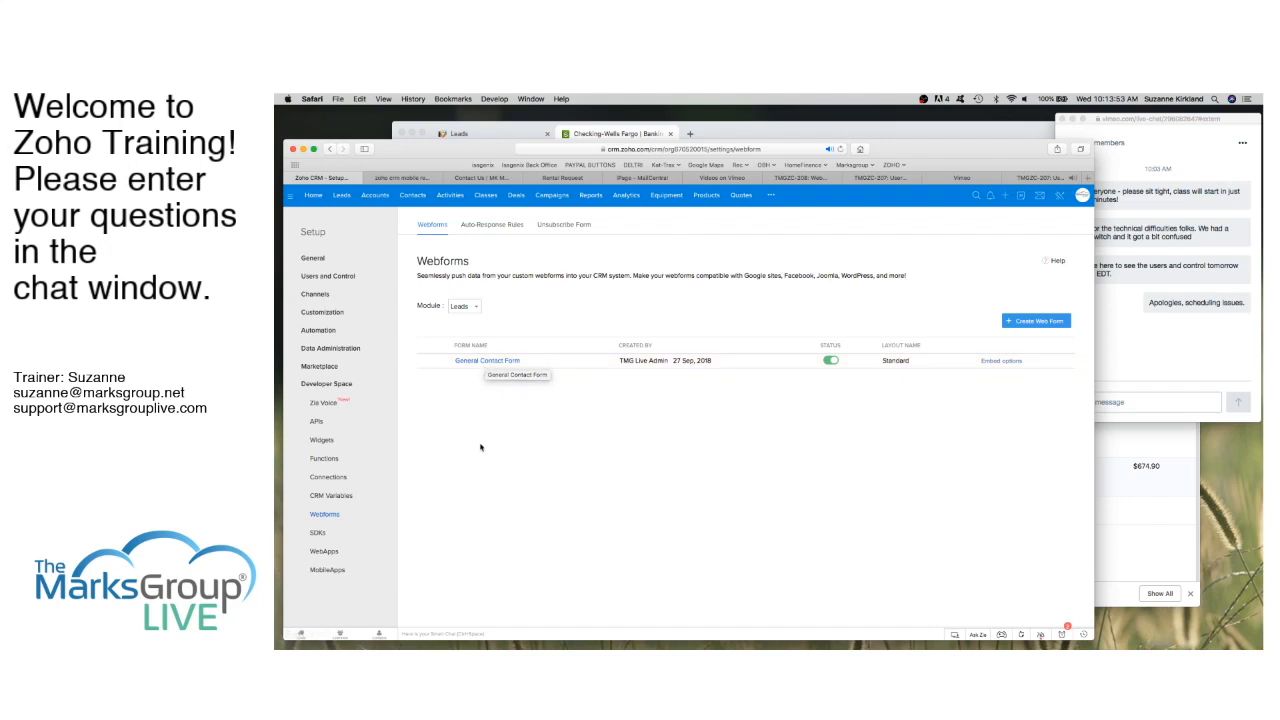
{"action": "left_click", "coordinate": [475, 307]}
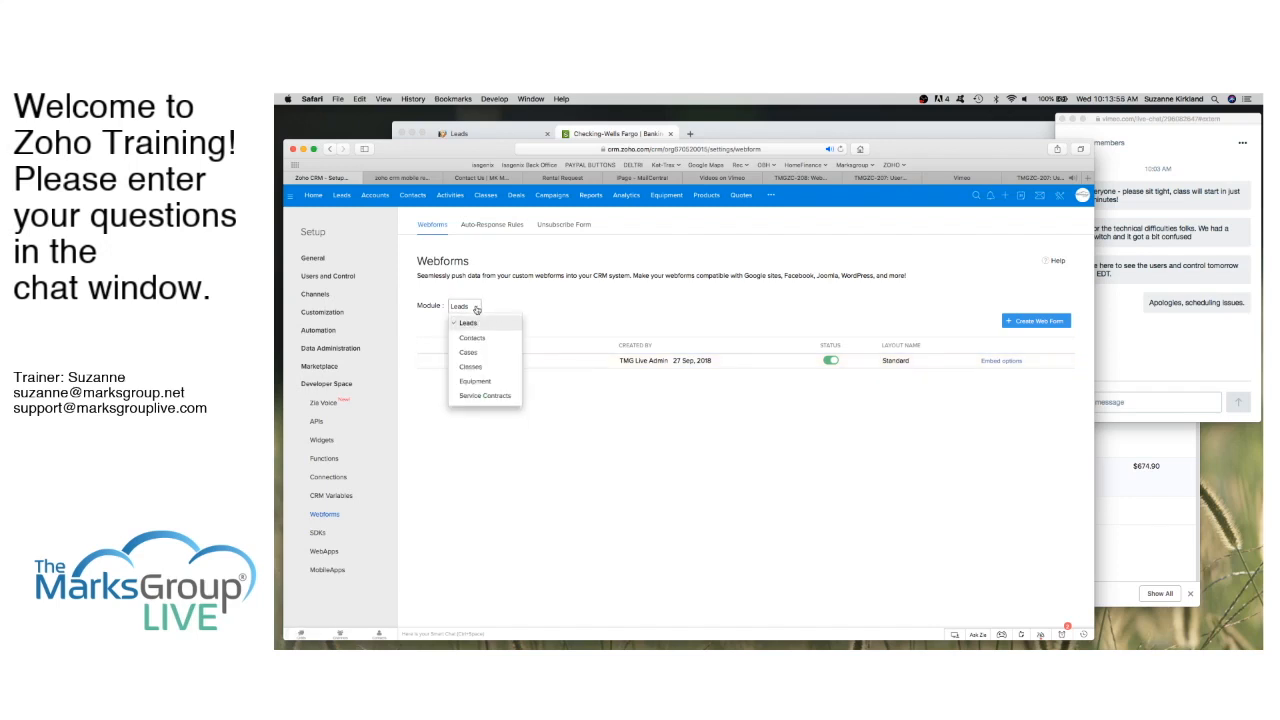
{"action": "scroll", "coordinate": [490, 346], "scroll_direction": "down", "scroll_amount": 2}
{"action": "scroll", "coordinate": [490, 346], "scroll_direction": "up", "scroll_amount": 2}
{"action": "scroll", "coordinate": [476, 340], "scroll_direction": "down", "scroll_amount": 2}
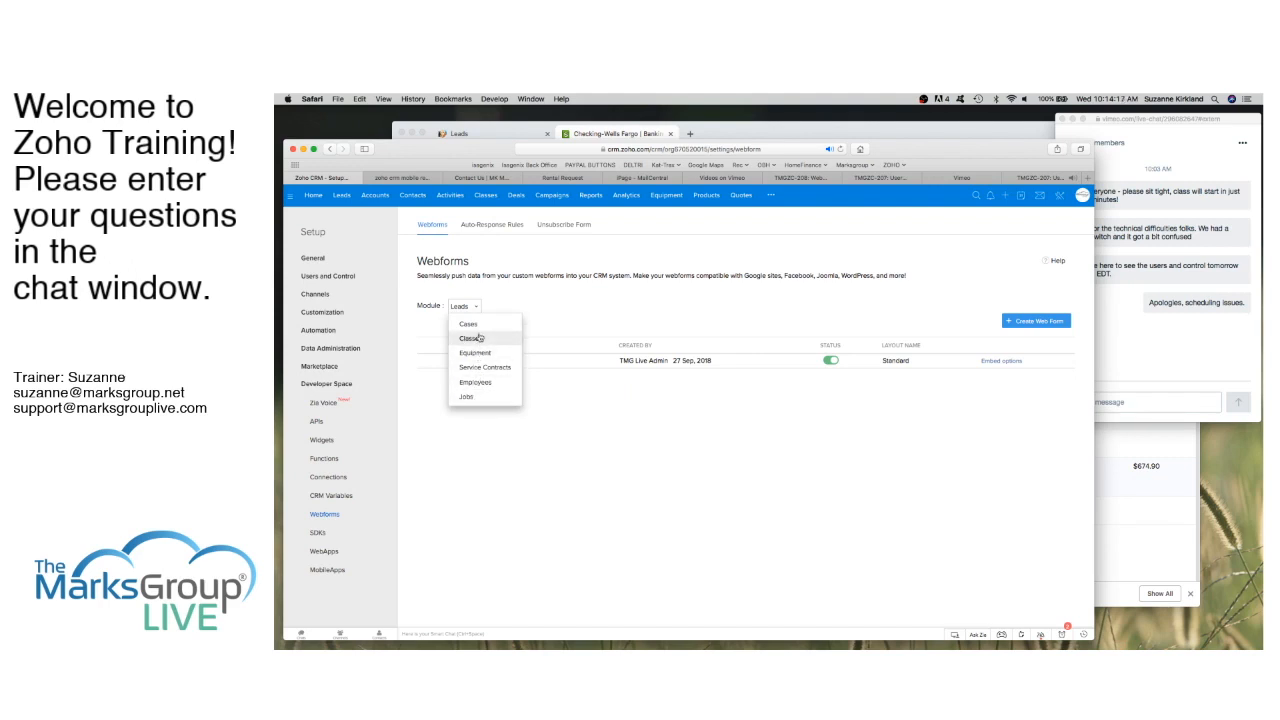
{"action": "scroll", "coordinate": [478, 340], "scroll_direction": "up", "scroll_amount": 2}
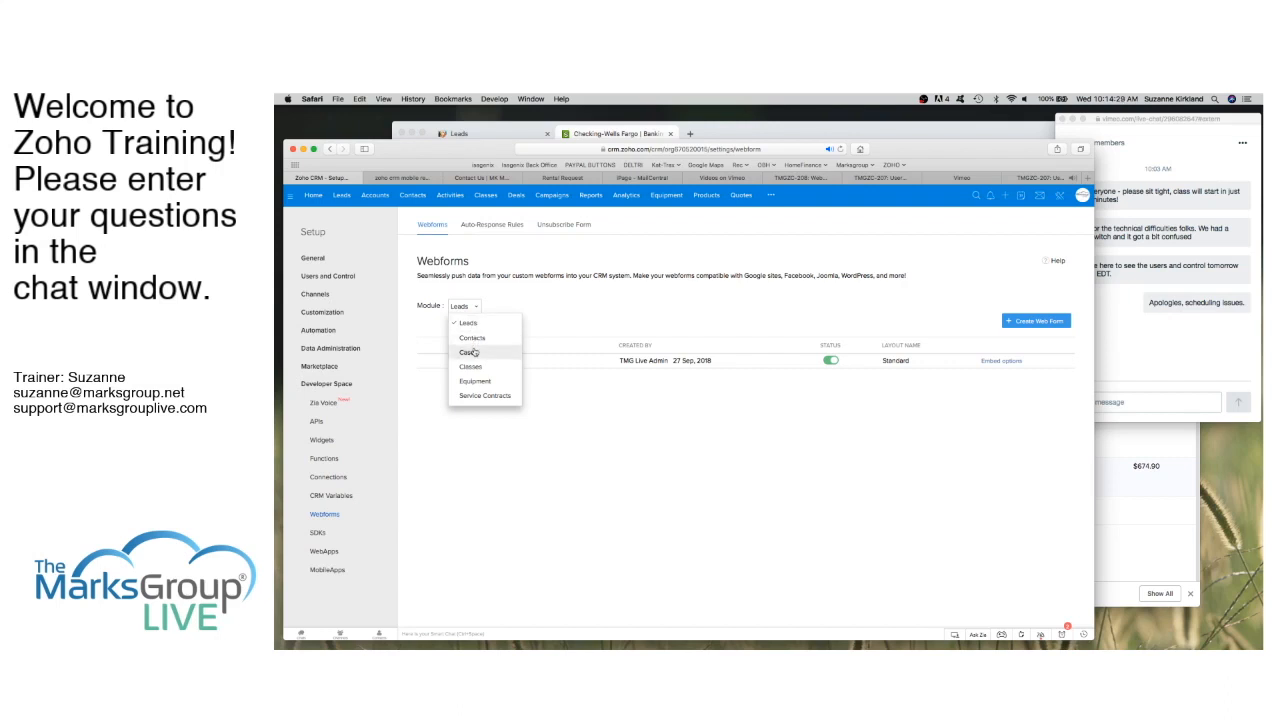
{"action": "left_click", "coordinate": [505, 307]}
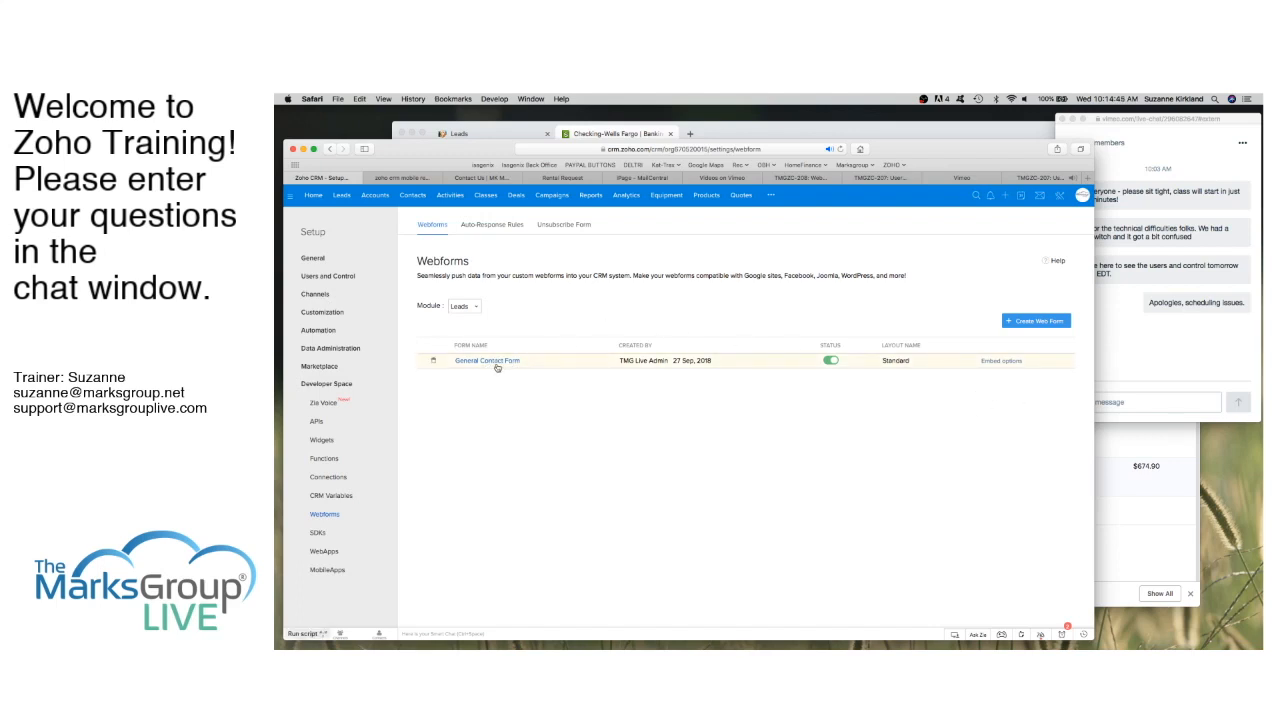
Step: Create a new web form, opening the Untitled Form builder with the Standard layout
{"action": "left_click", "coordinate": [1040, 322]}
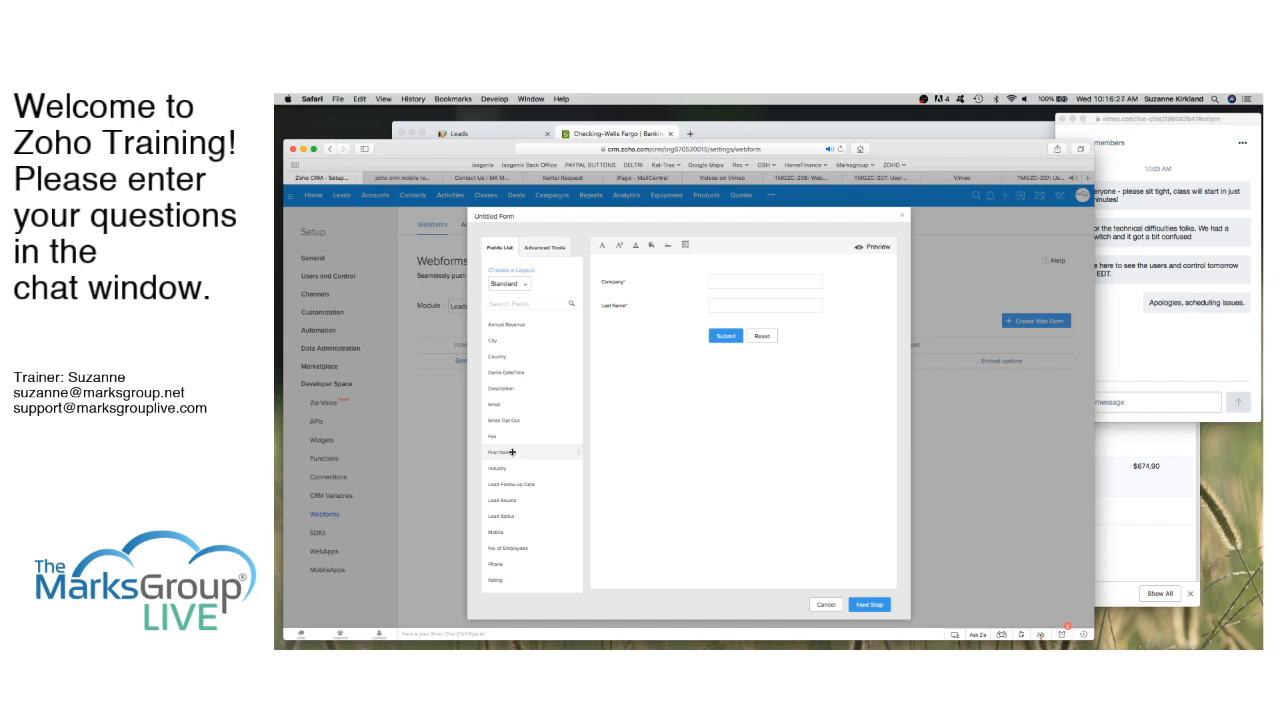
Step: Add First Name, Email, Description and Lead Status fields, moving Last Name above Company
{"action": "left_click_drag", "start_coordinate": [512, 452], "coordinate": [645, 277]}
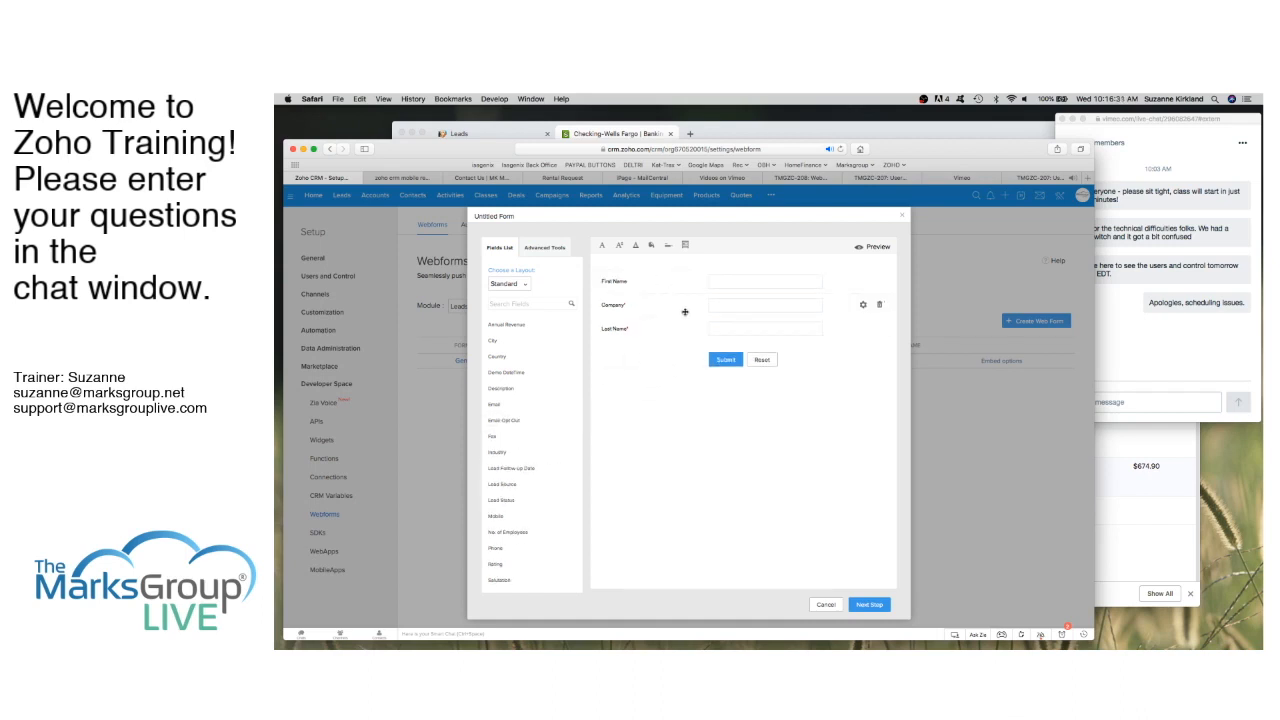
{"action": "left_click_drag", "start_coordinate": [658, 330], "coordinate": [657, 305]}
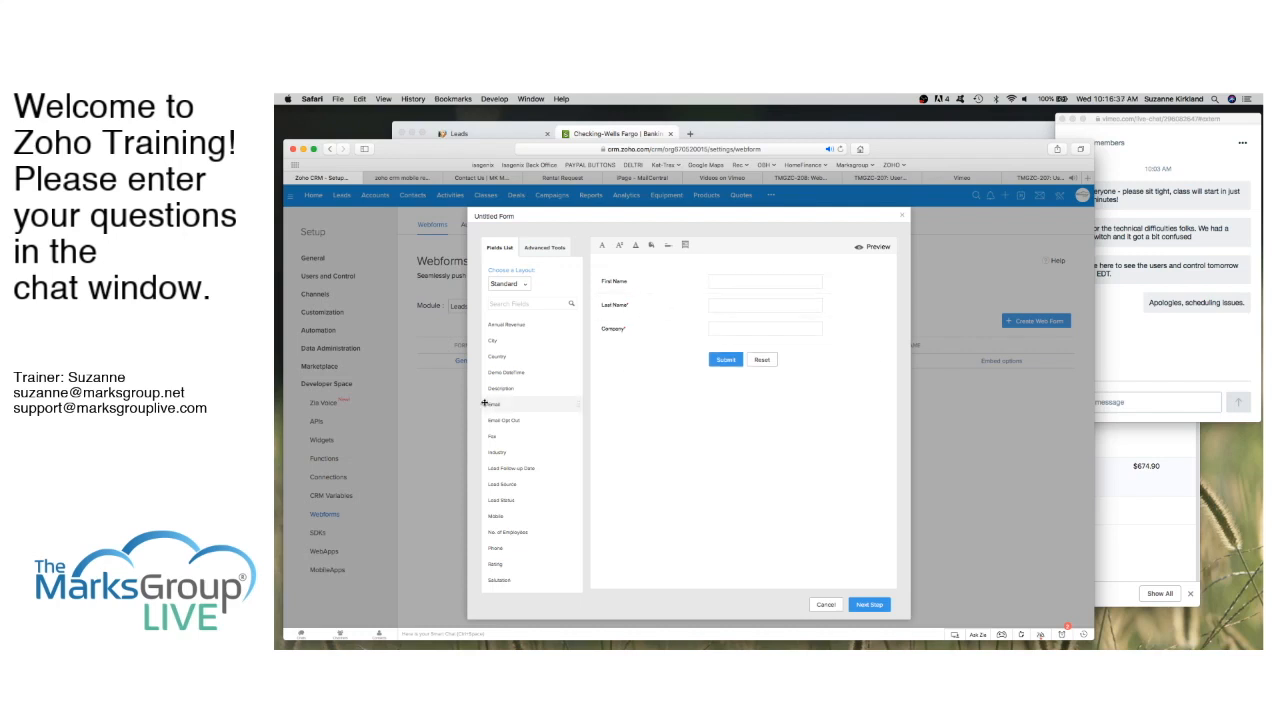
{"action": "left_click_drag", "start_coordinate": [500, 405], "coordinate": [655, 352]}
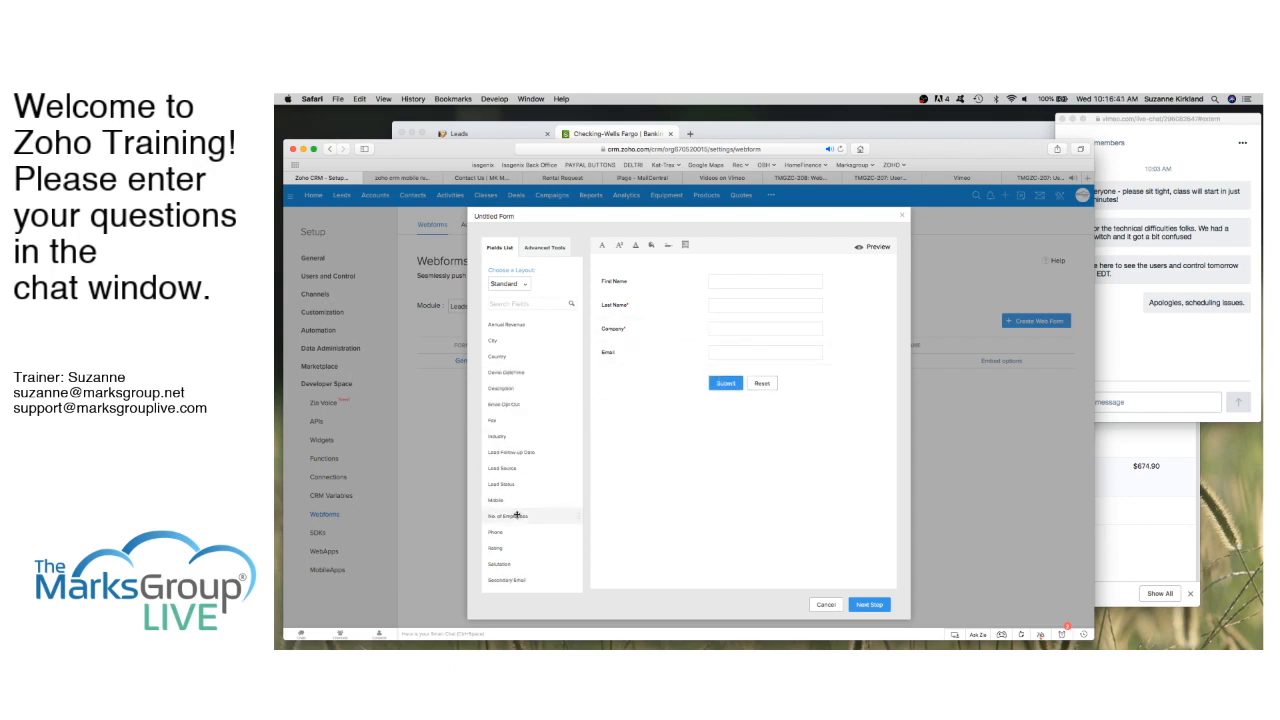
{"action": "scroll", "coordinate": [517, 515], "scroll_direction": "down", "scroll_amount": 5}
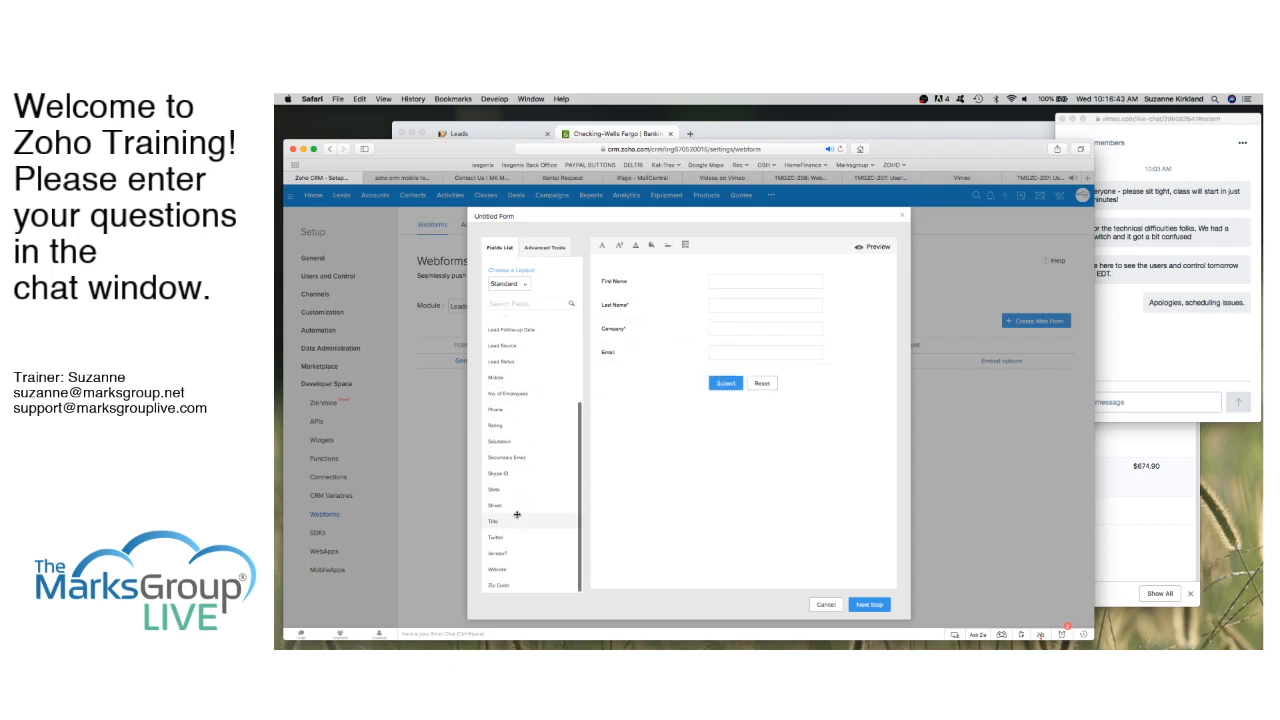
{"action": "scroll", "coordinate": [517, 515], "scroll_direction": "up", "scroll_amount": 3}
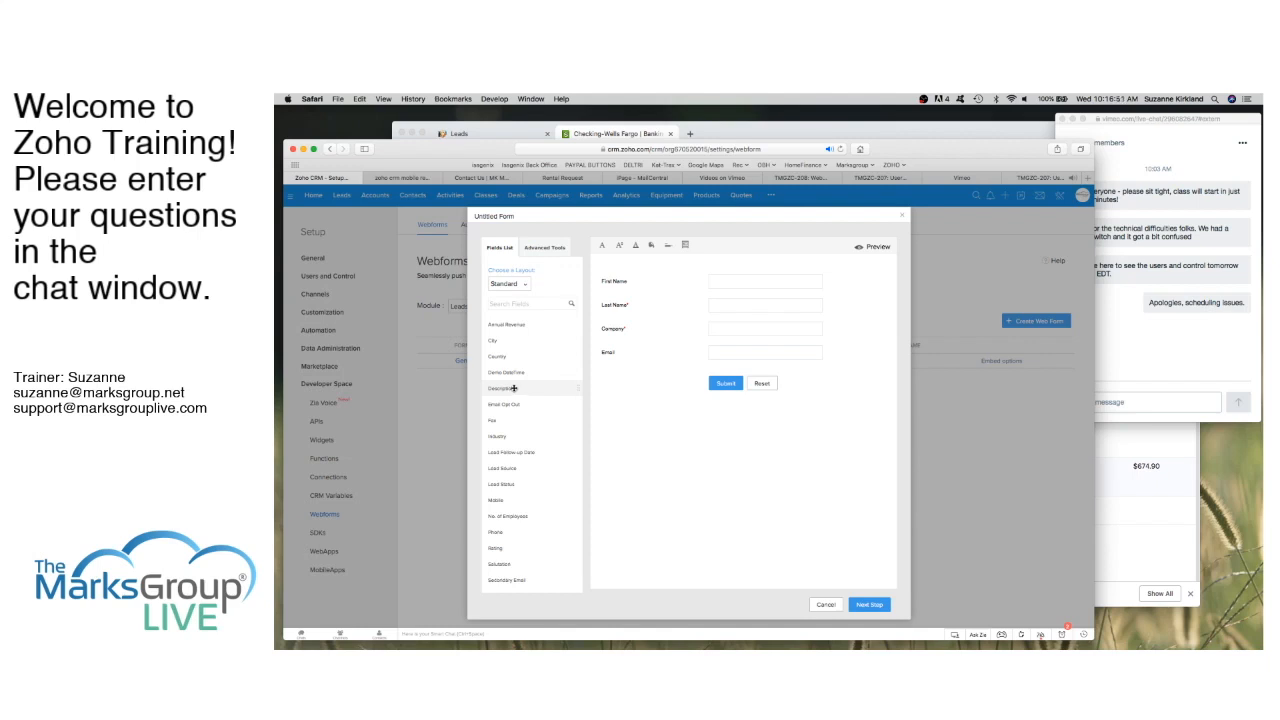
{"action": "left_click_drag", "start_coordinate": [513, 388], "coordinate": [685, 373]}
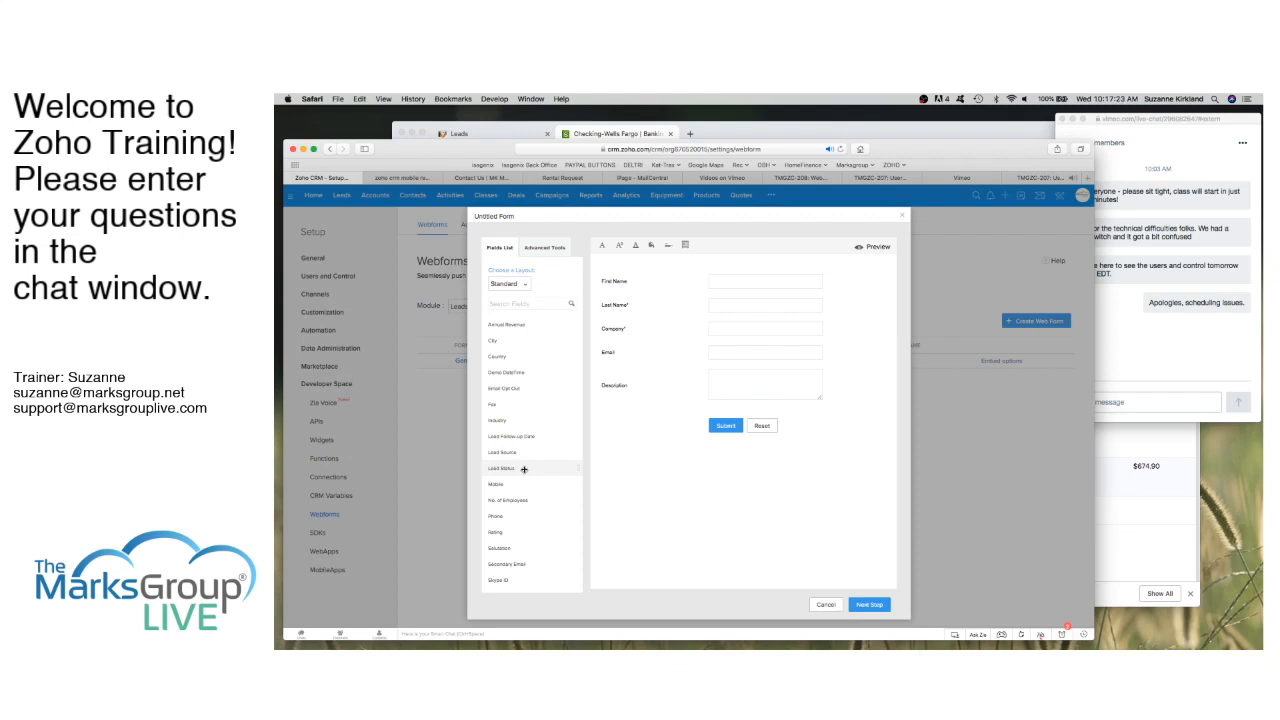
{"action": "left_click_drag", "start_coordinate": [524, 469], "coordinate": [684, 418]}
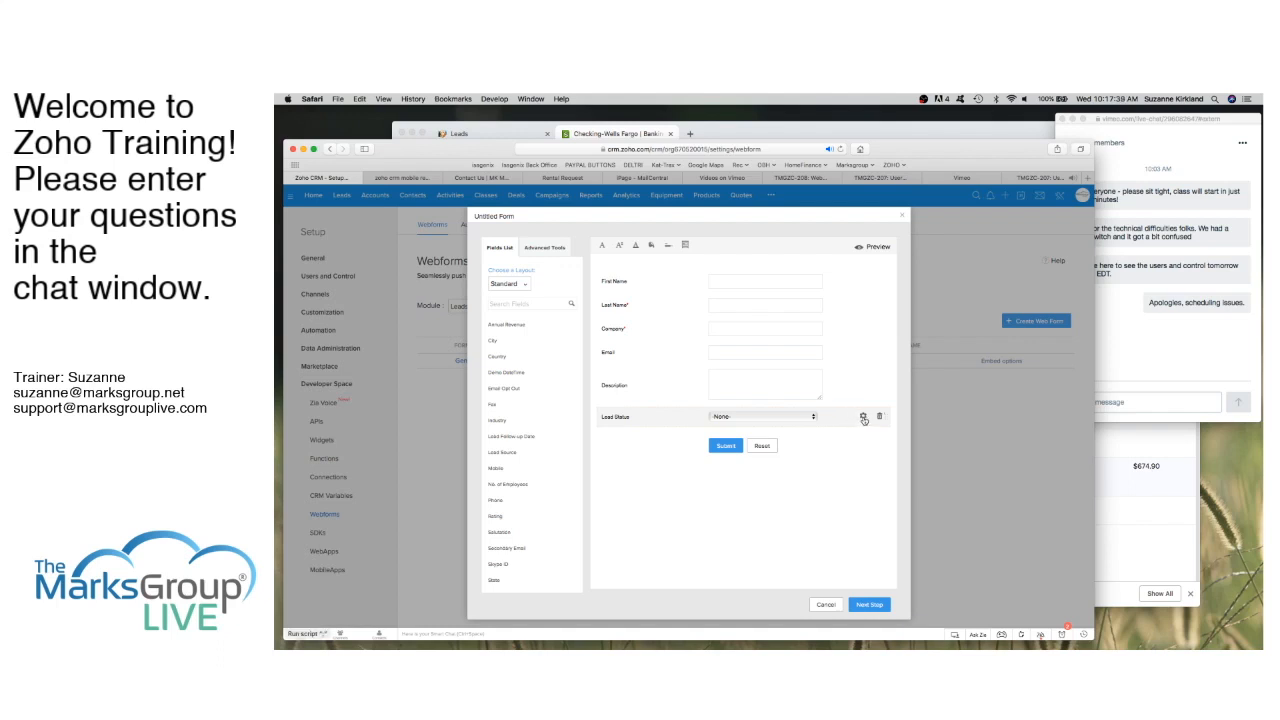
Step: Mark Lead Status as a hidden field with Not Contacted as its default value
{"action": "left_click", "coordinate": [863, 417]}
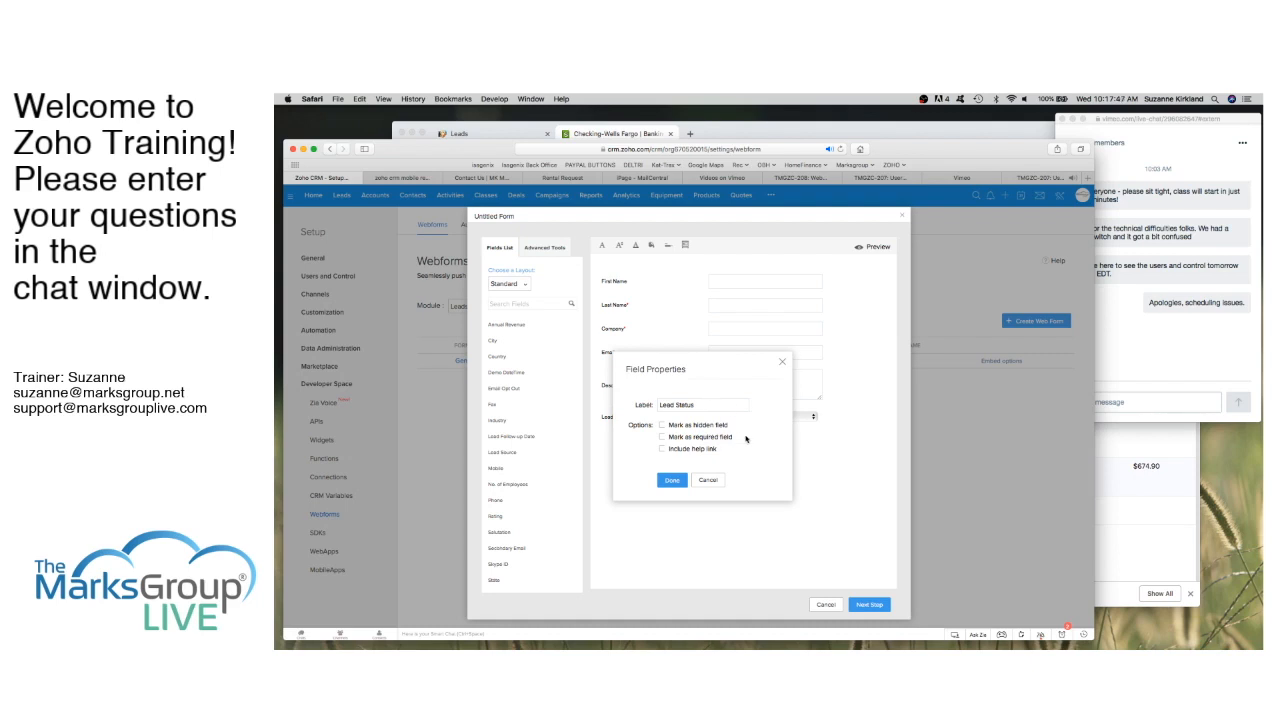
{"action": "left_click", "coordinate": [662, 425]}
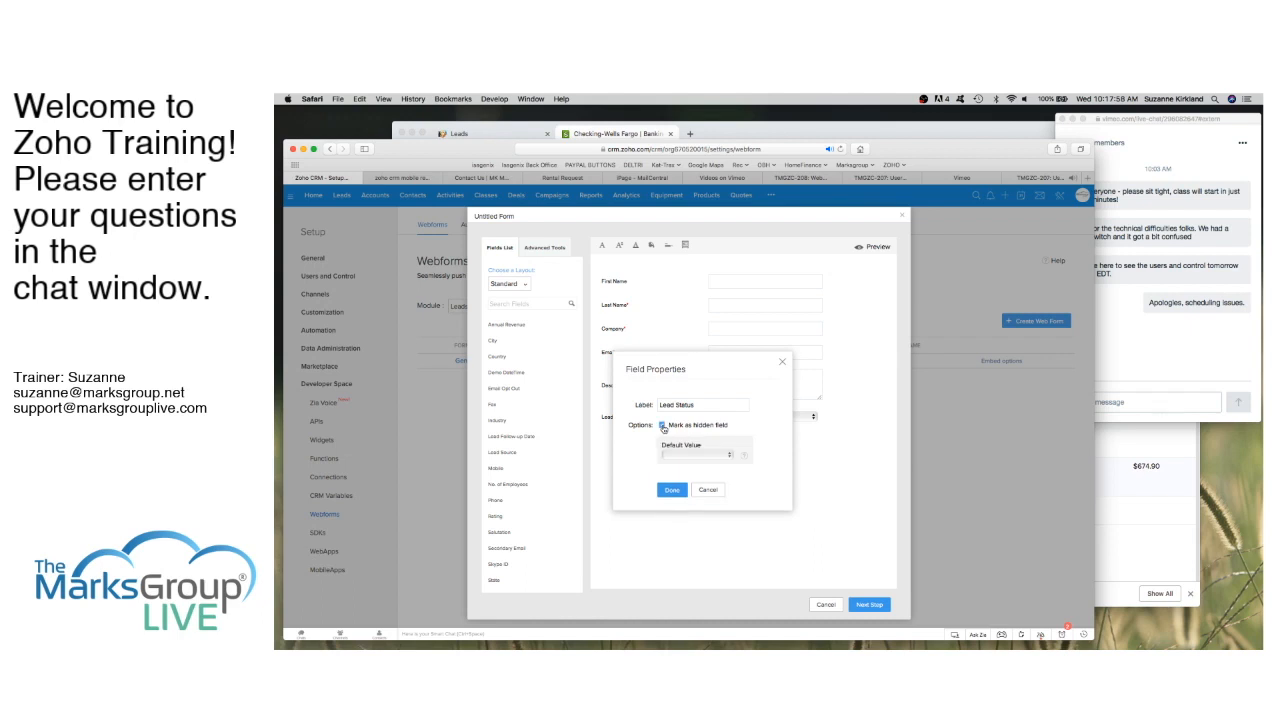
{"action": "left_click", "coordinate": [722, 455]}
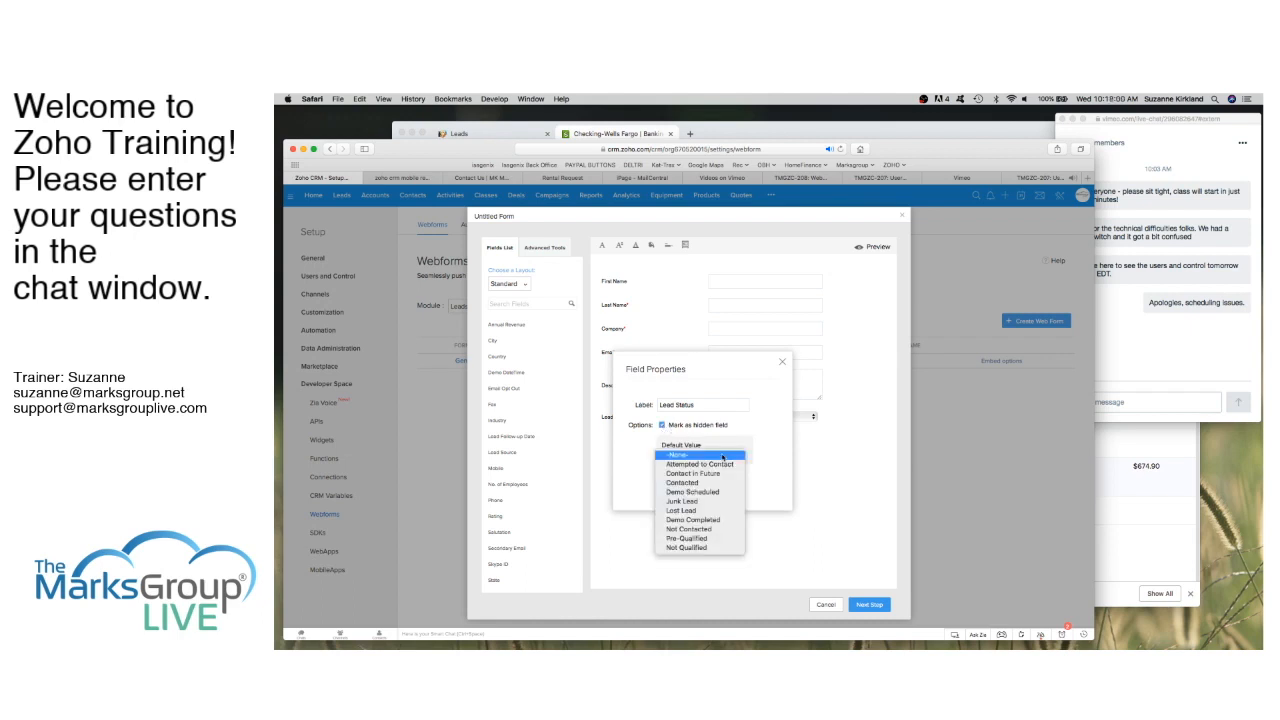
{"action": "left_click", "coordinate": [704, 529]}
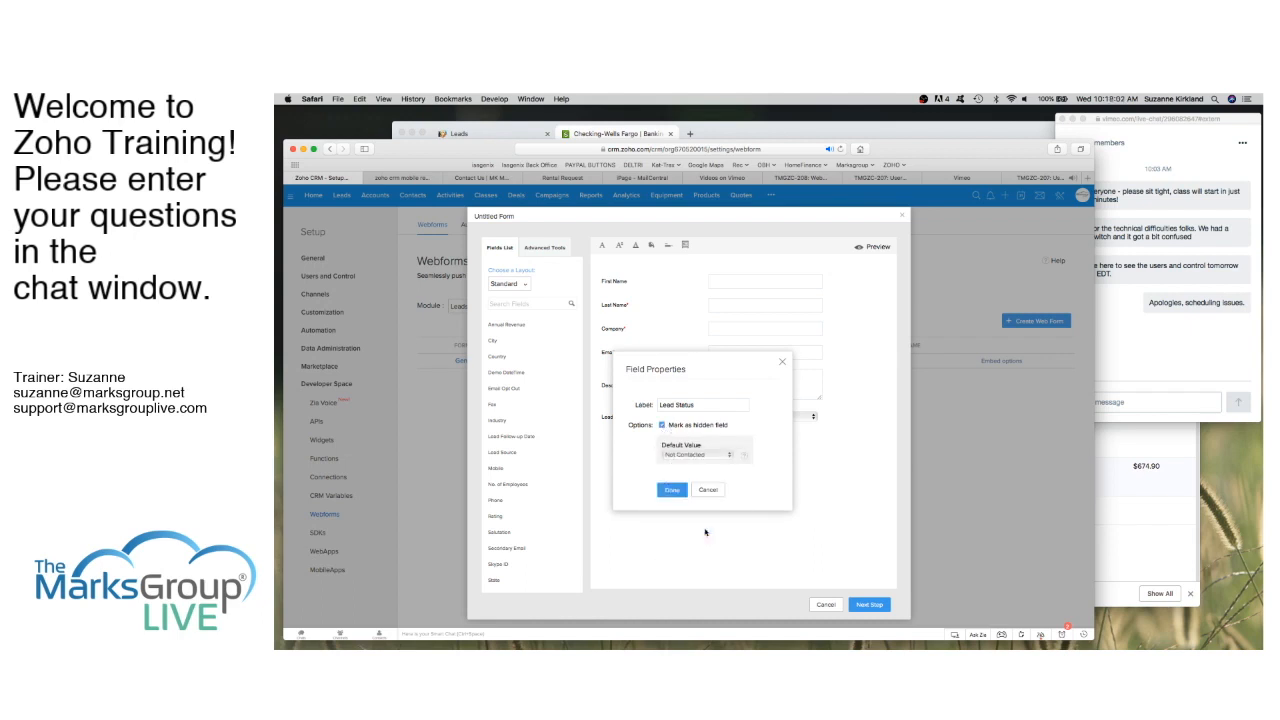
{"action": "left_click", "coordinate": [672, 490]}
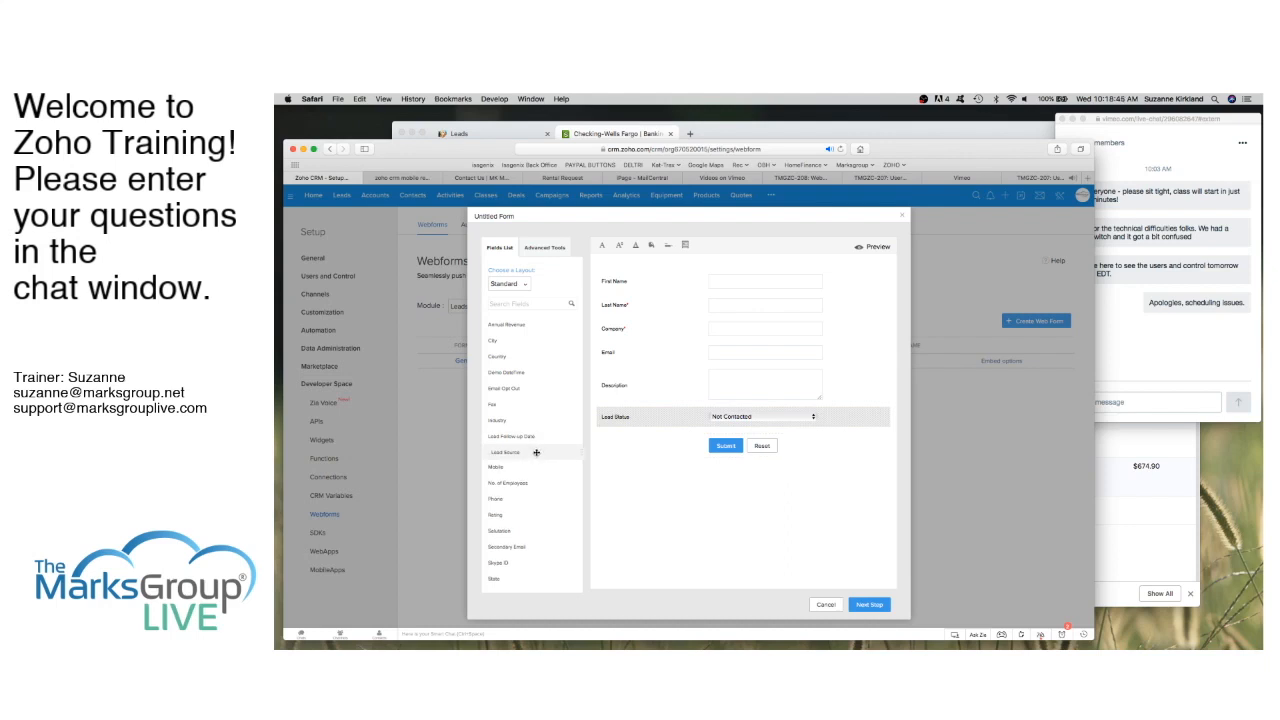
Step: Add the Lead Source field to the form and relabel it 'How did you find us'
{"action": "left_click_drag", "start_coordinate": [532, 452], "coordinate": [657, 400]}
{"action": "type", "text": "HOw"}
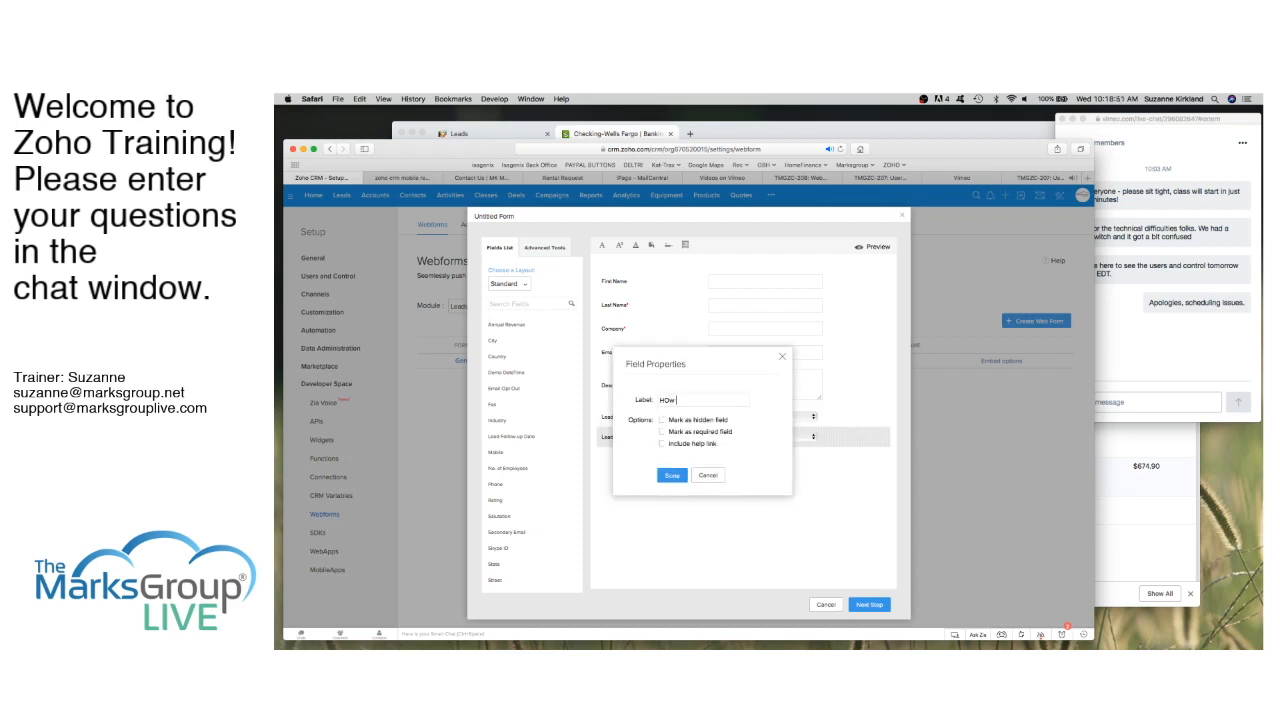
{"action": "key", "text": "BackSpace"}
{"action": "key", "text": "BackSpace"}
{"action": "type", "text": "ow did you find us"}
{"action": "left_click", "coordinate": [676, 476]}
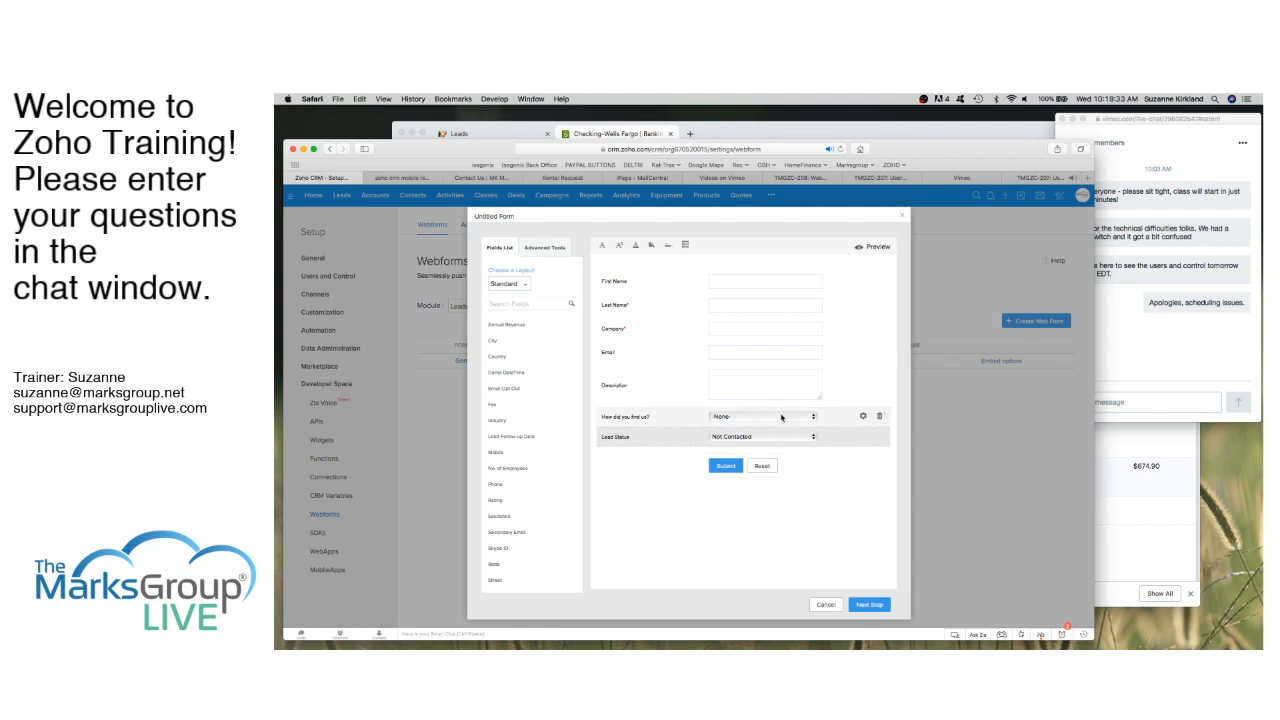
{"action": "scroll", "coordinate": [529, 511], "scroll_direction": "down", "scroll_amount": 3}
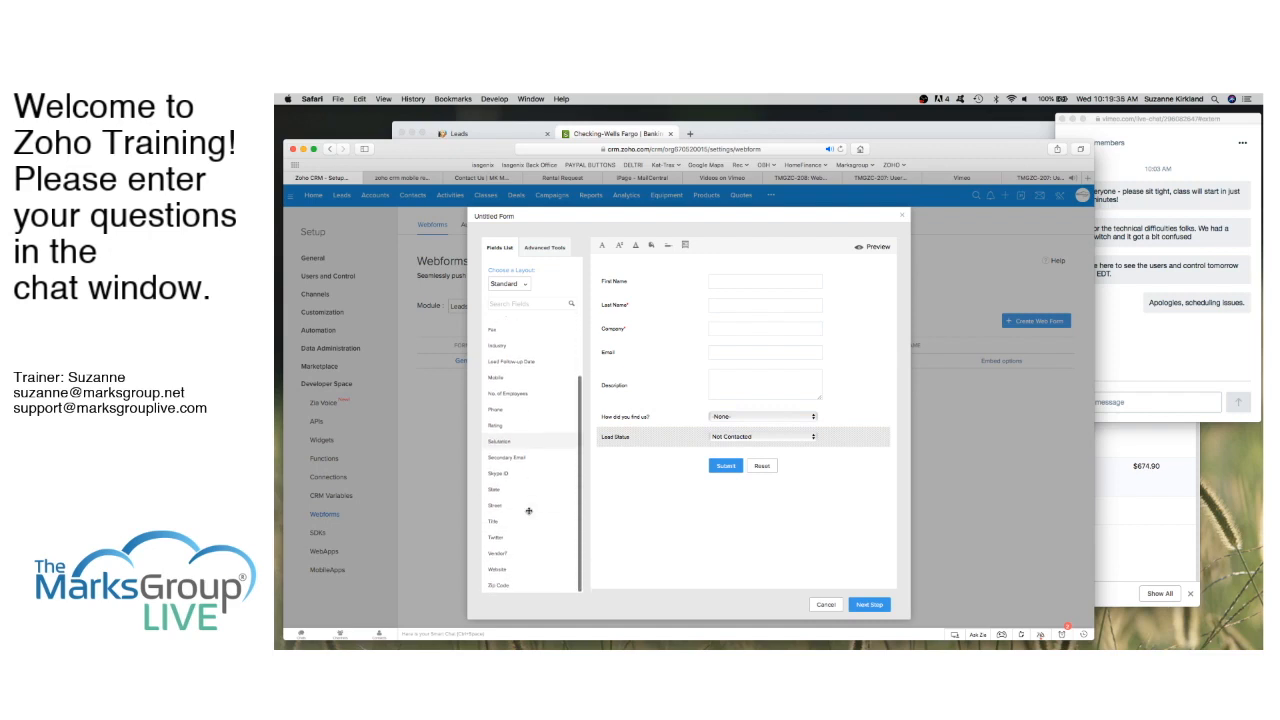
{"action": "scroll", "coordinate": [529, 511], "scroll_direction": "up", "scroll_amount": 1}
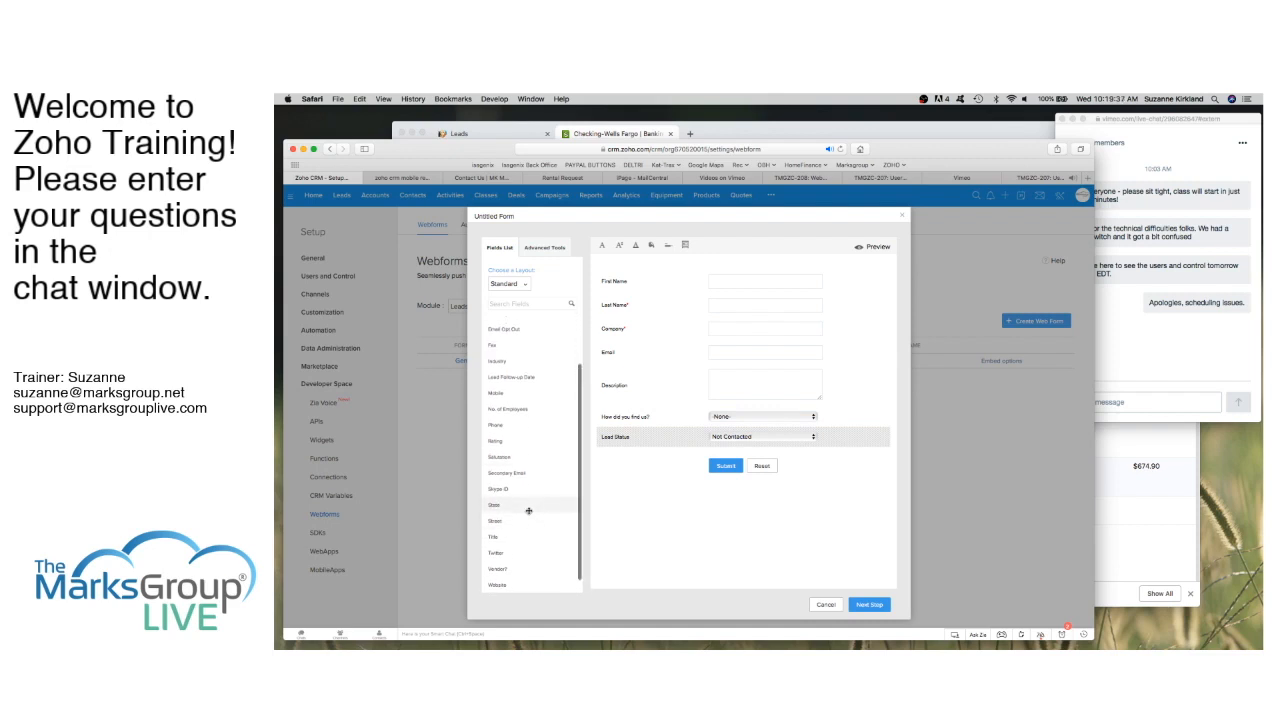
{"action": "scroll", "coordinate": [529, 511], "scroll_direction": "up", "scroll_amount": 4}
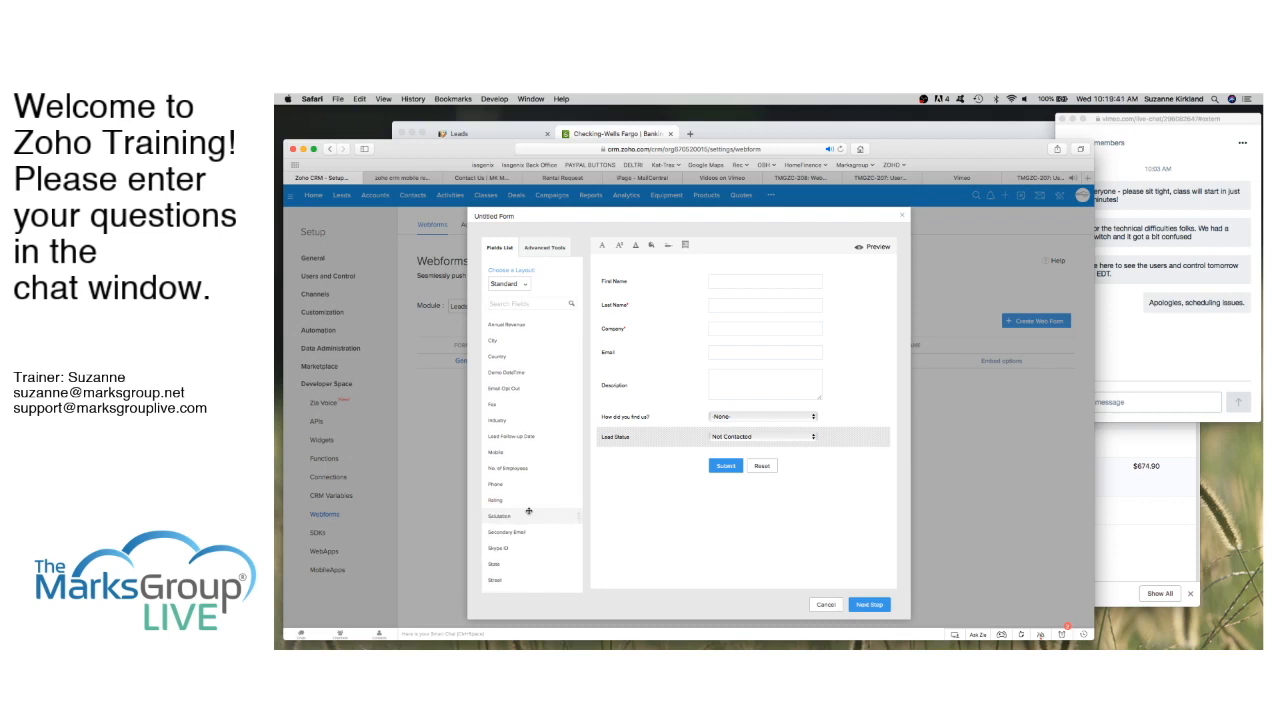
{"action": "scroll", "coordinate": [529, 511], "scroll_direction": "down", "scroll_amount": 5}
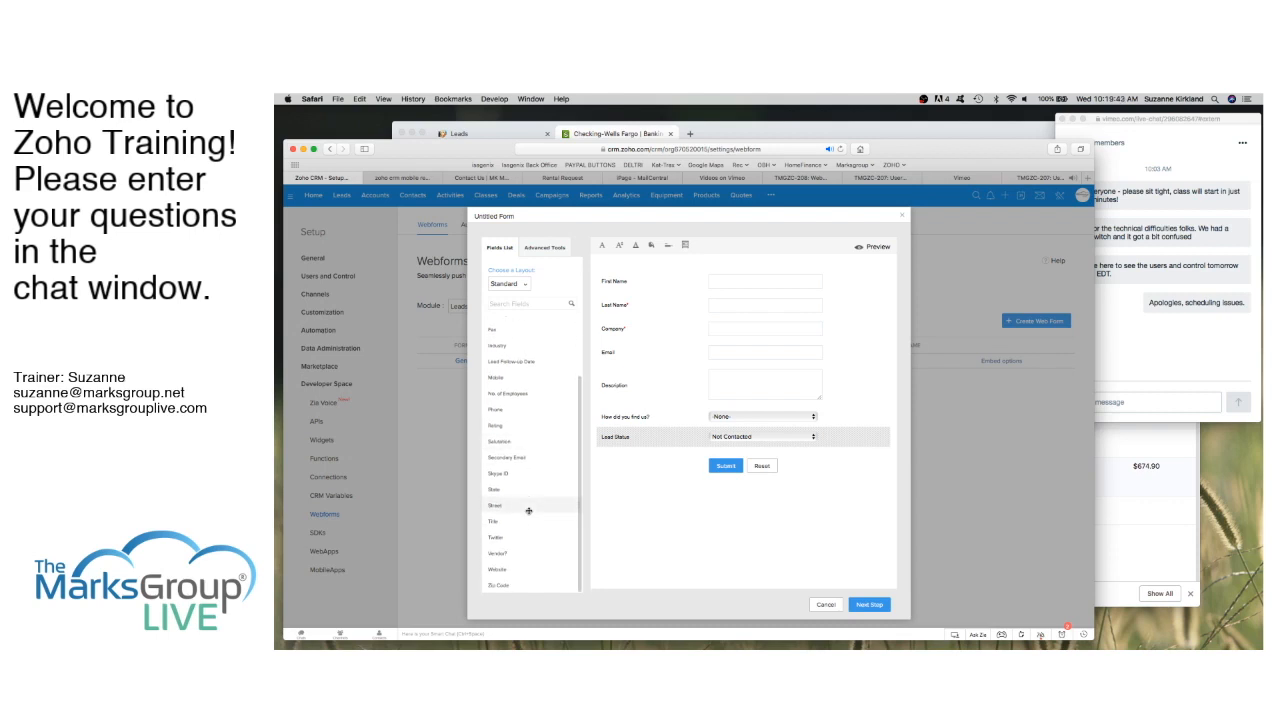
{"action": "scroll", "coordinate": [529, 511], "scroll_direction": "up", "scroll_amount": 5}
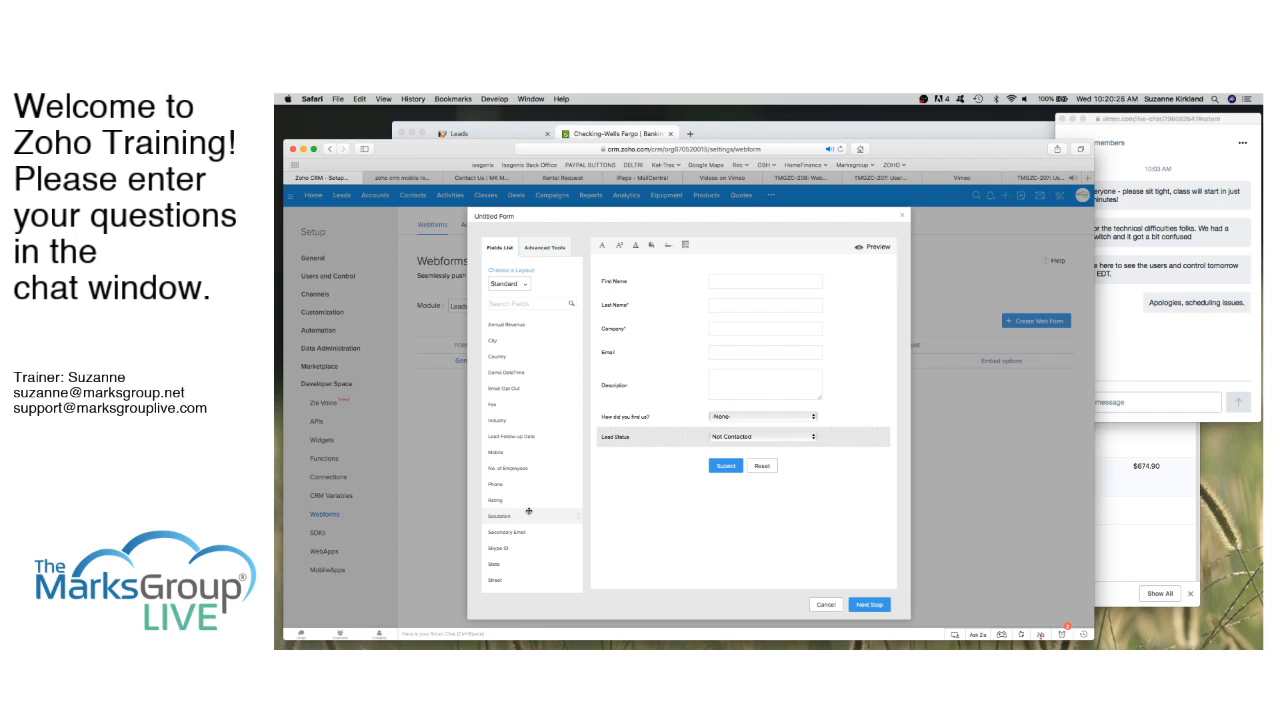
{"action": "scroll", "coordinate": [529, 511], "scroll_direction": "down", "scroll_amount": 3}
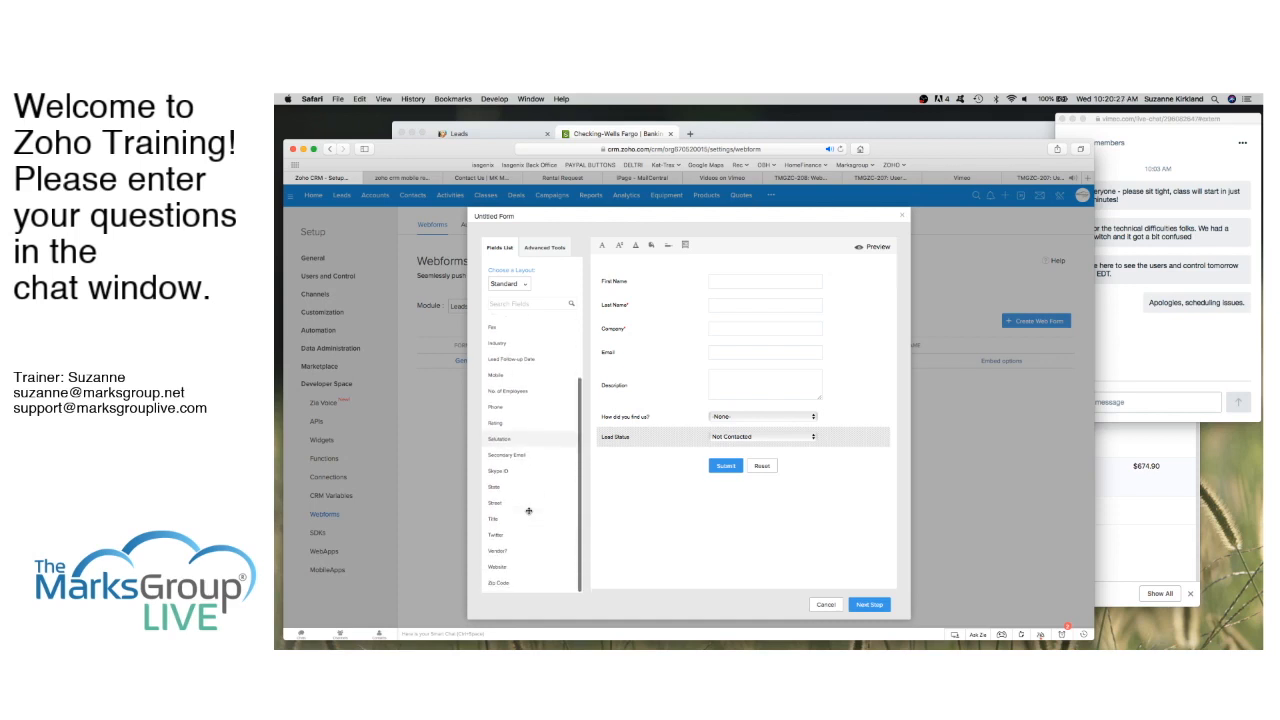
{"action": "scroll", "coordinate": [529, 511], "scroll_direction": "up", "scroll_amount": 3}
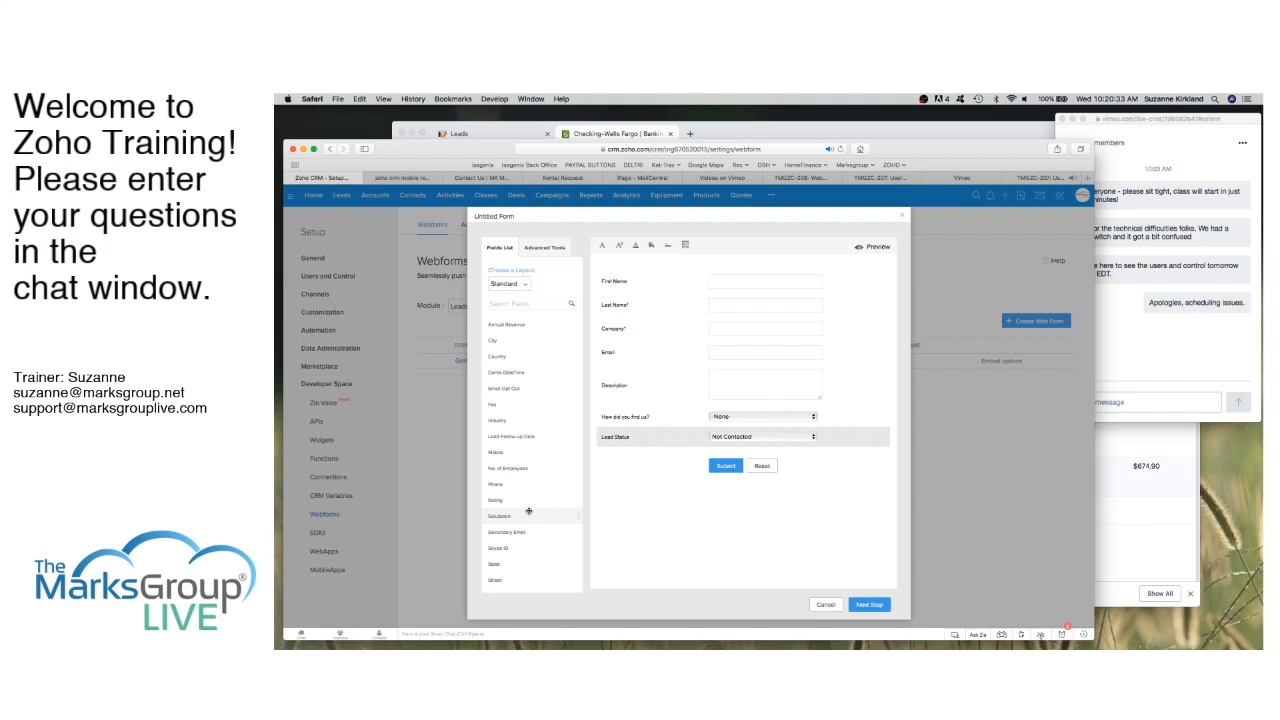
{"action": "scroll", "coordinate": [529, 511], "scroll_direction": "down", "scroll_amount": 3}
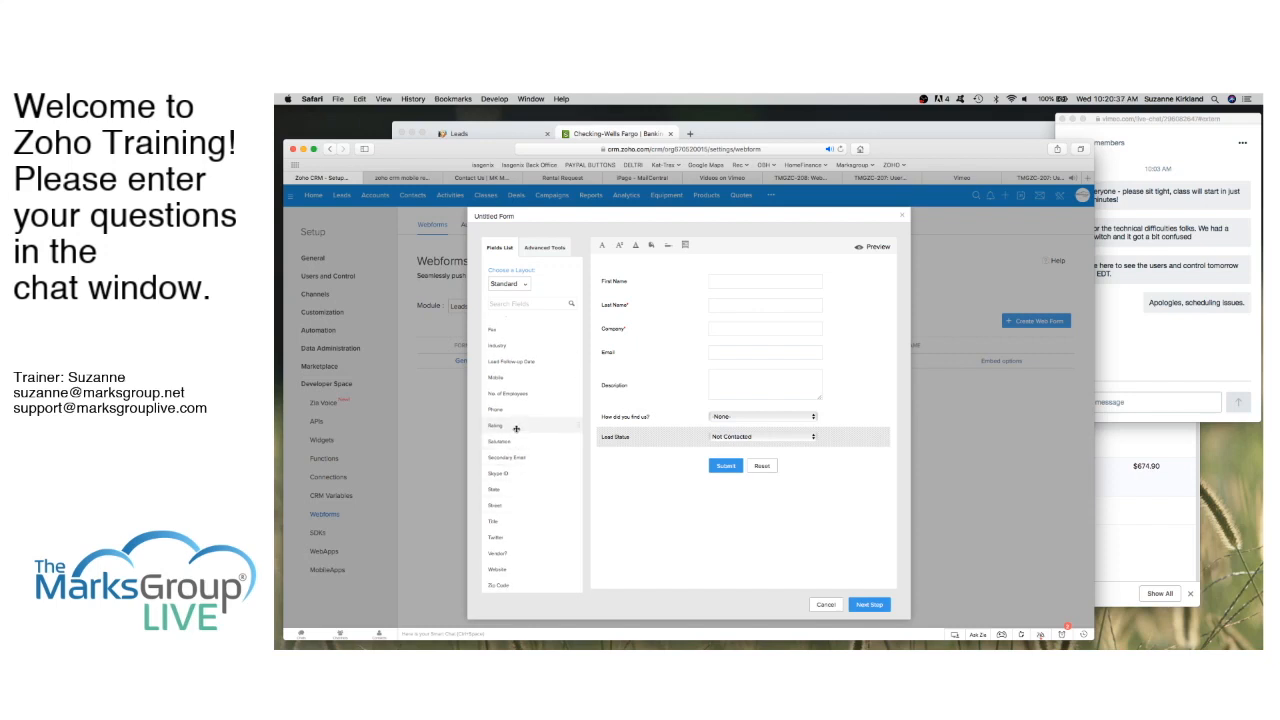
{"action": "mouse_move", "coordinate": [624, 438]}
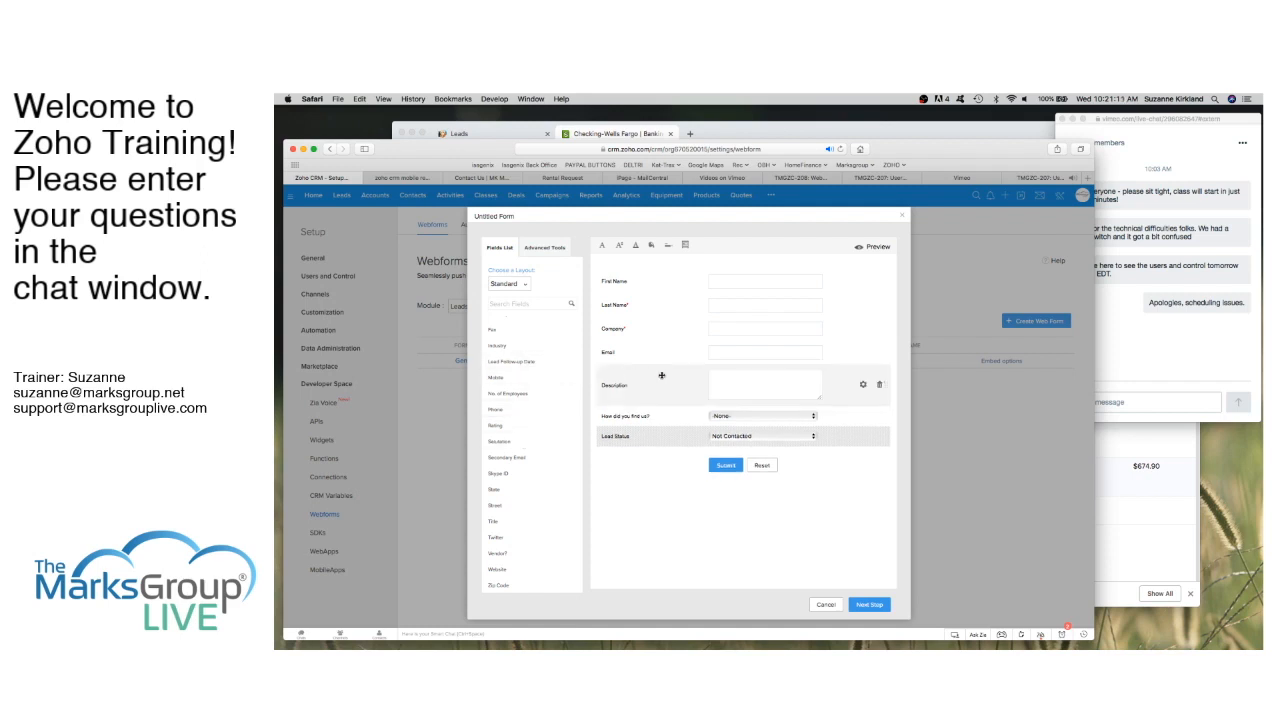
Step: Place File Upload and Captcha from Advanced Tools below Lead Status
{"action": "left_click", "coordinate": [544, 248]}
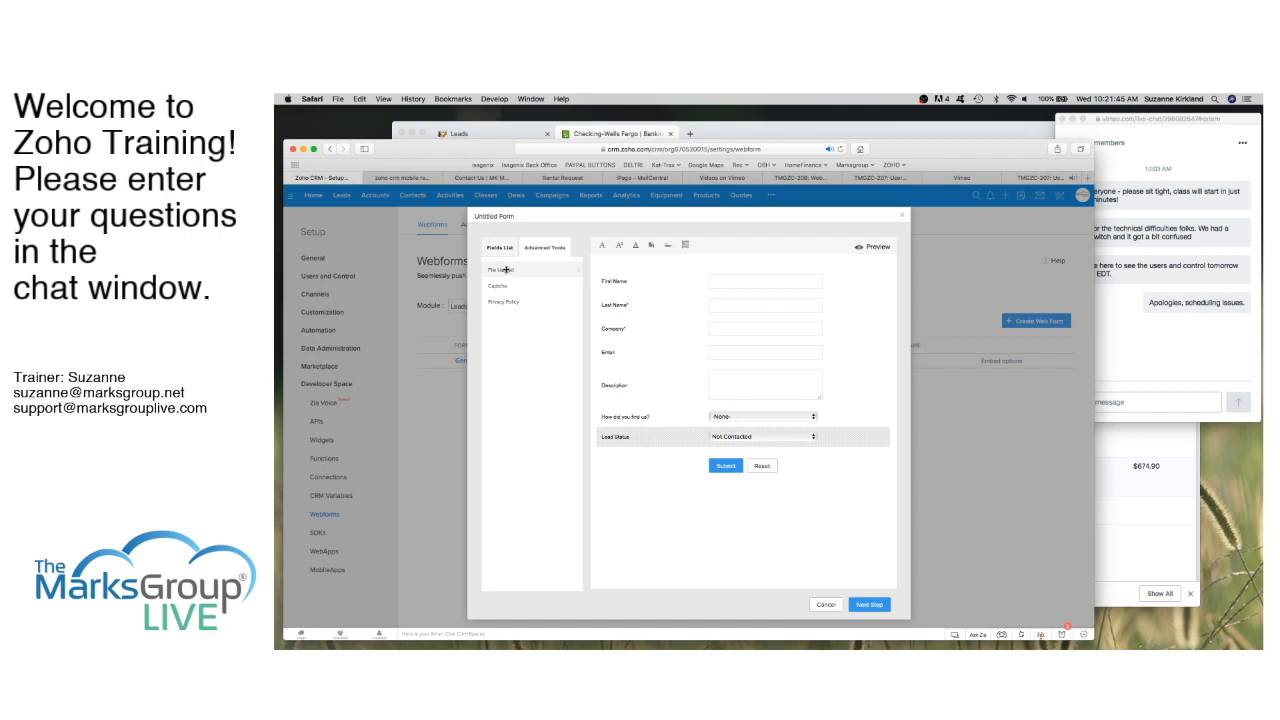
{"action": "left_click_drag", "start_coordinate": [505, 270], "coordinate": [632, 459]}
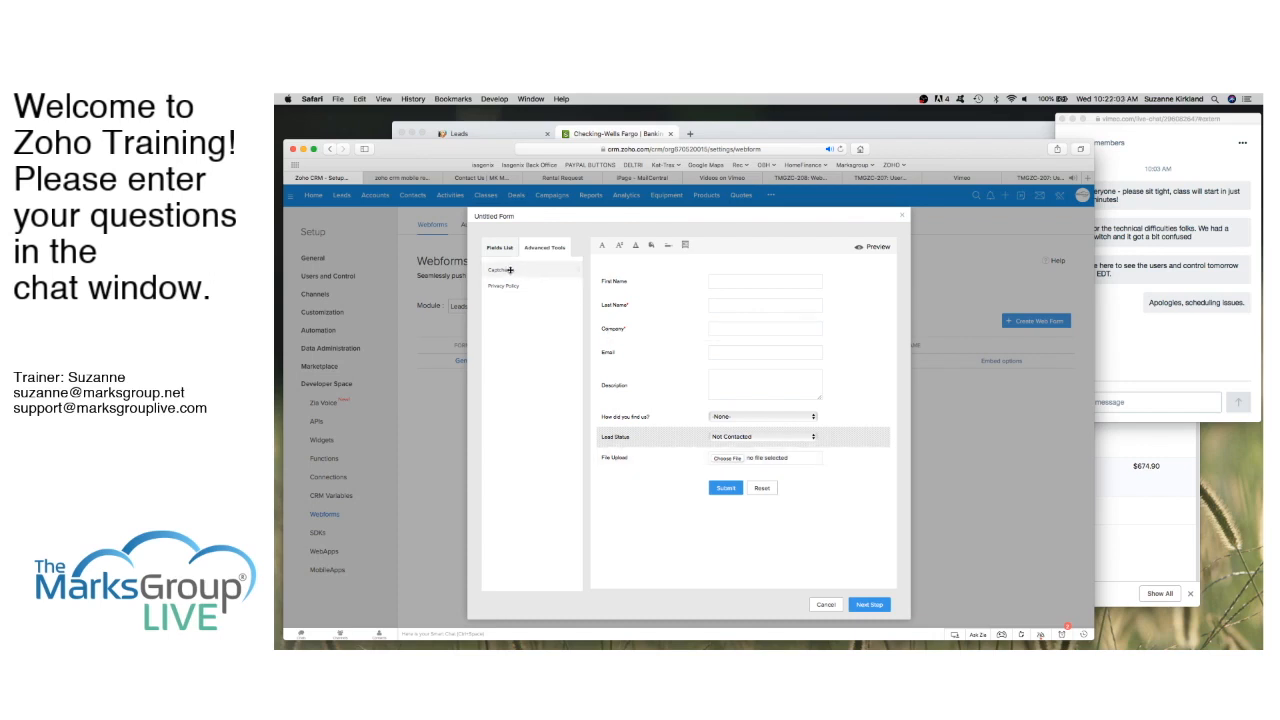
{"action": "left_click_drag", "start_coordinate": [509, 270], "coordinate": [630, 478]}
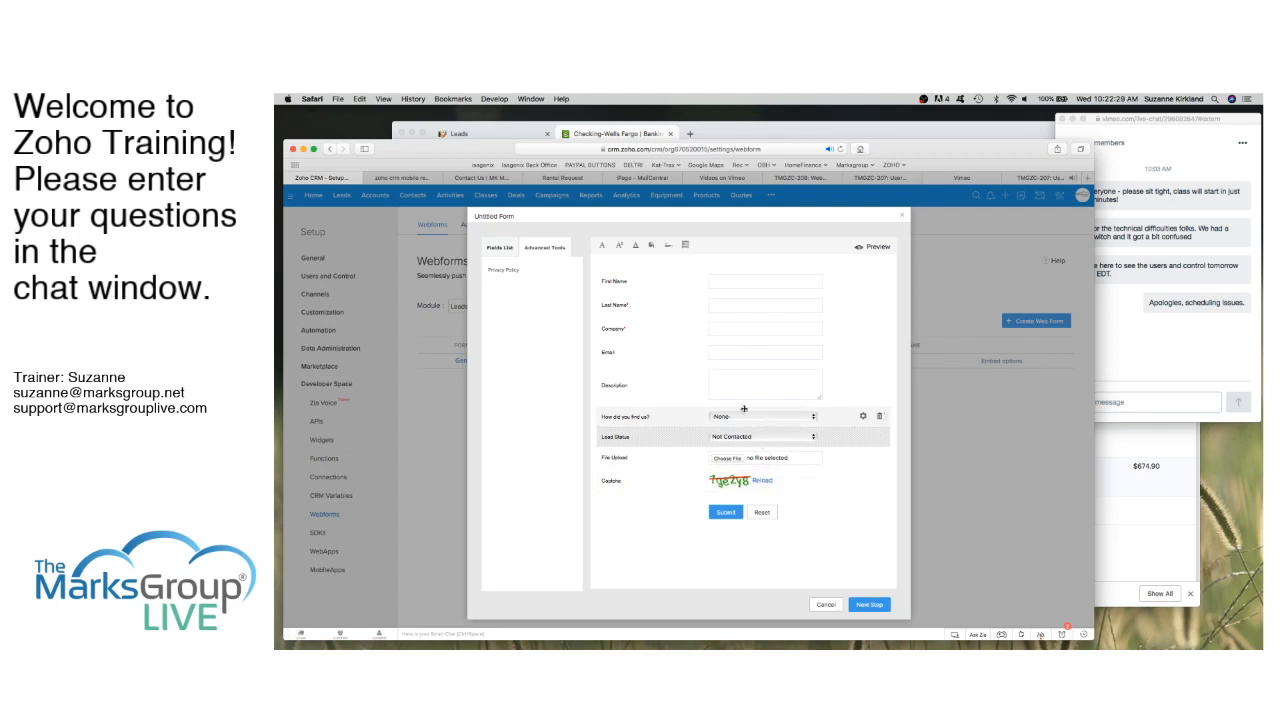
Step: Try Trebuchet, Tahoma and Courier New label fonts, settle on Arial, and set Font 14
{"action": "left_click", "coordinate": [603, 247]}
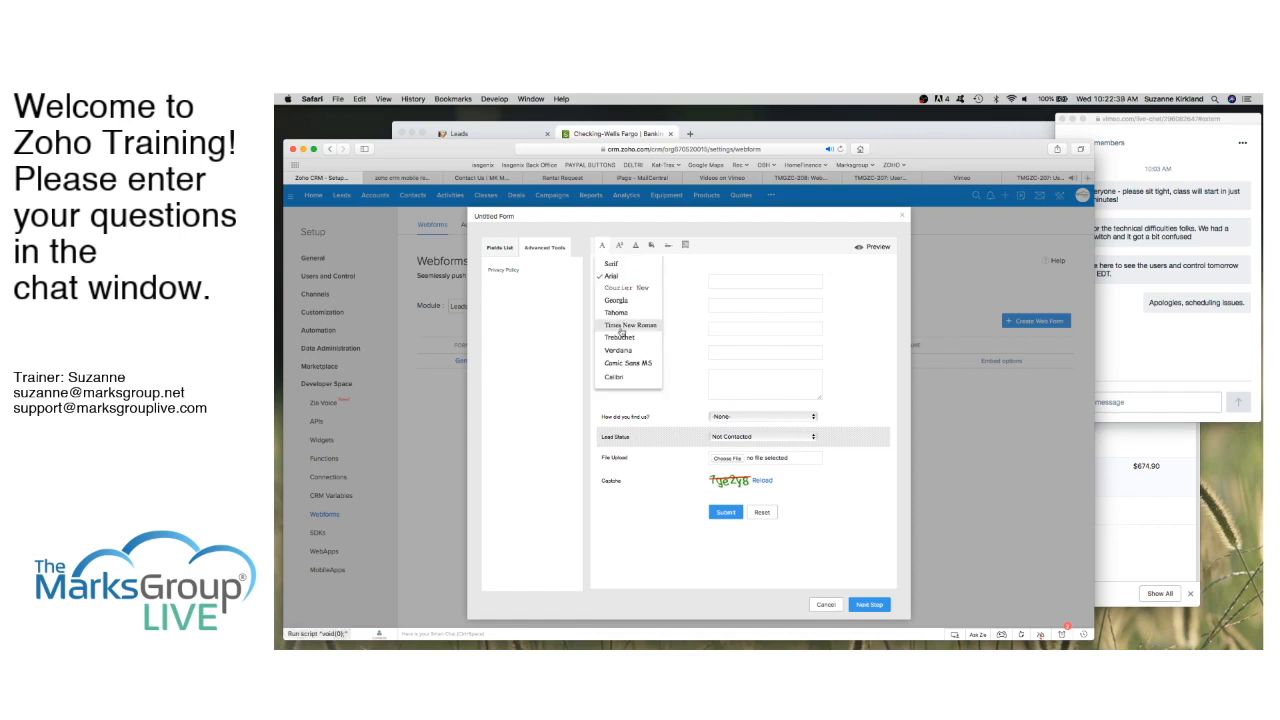
{"action": "left_click", "coordinate": [620, 337]}
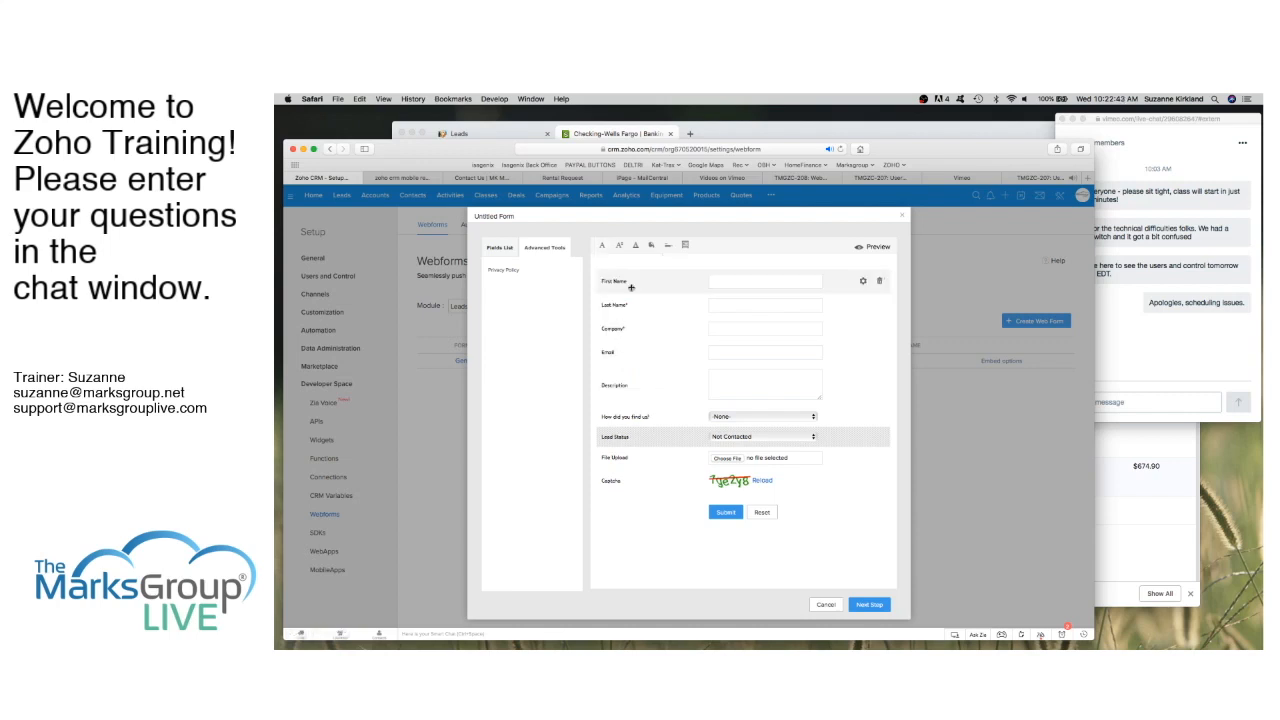
{"action": "left_click", "coordinate": [602, 245]}
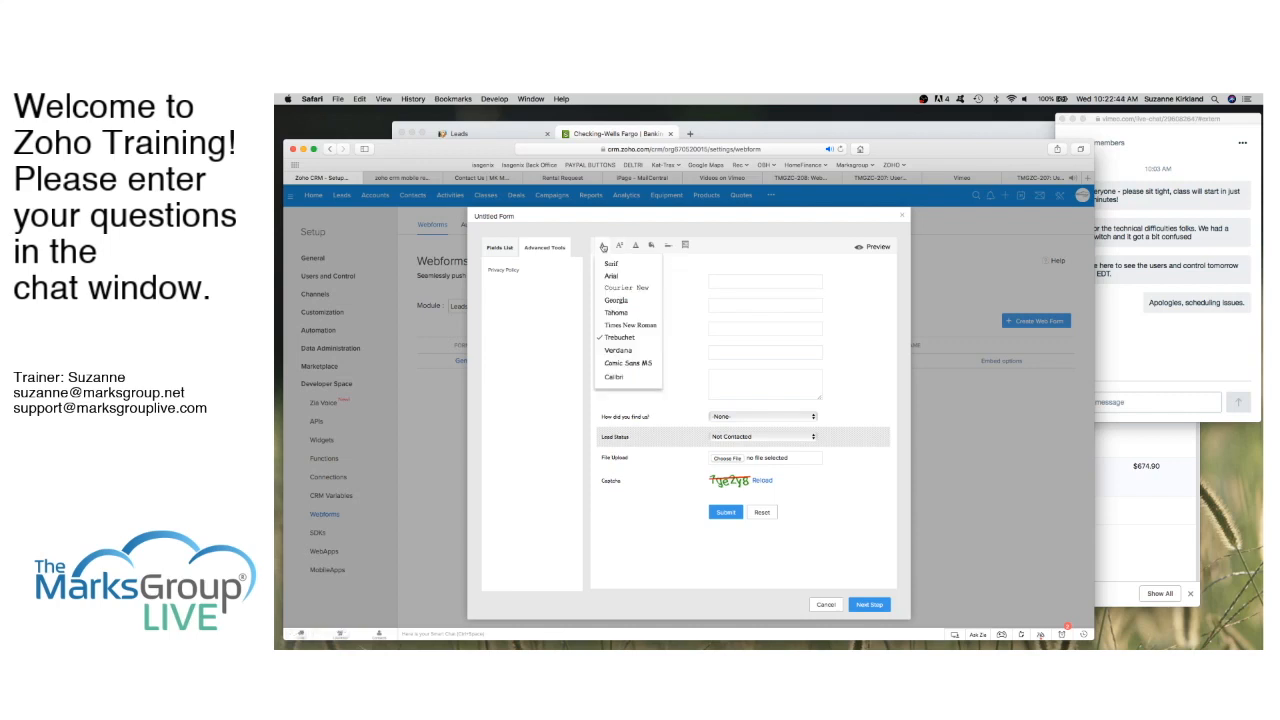
{"action": "left_click", "coordinate": [616, 312]}
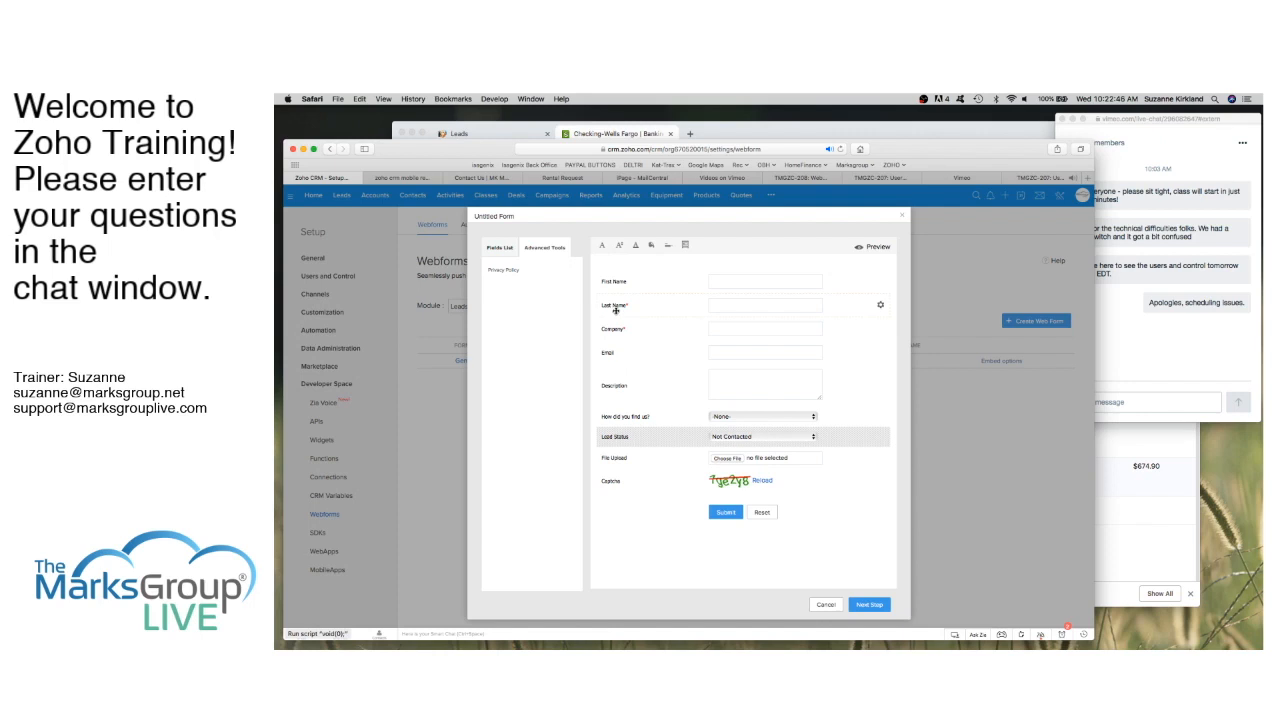
{"action": "left_click", "coordinate": [602, 245]}
{"action": "left_click", "coordinate": [622, 289]}
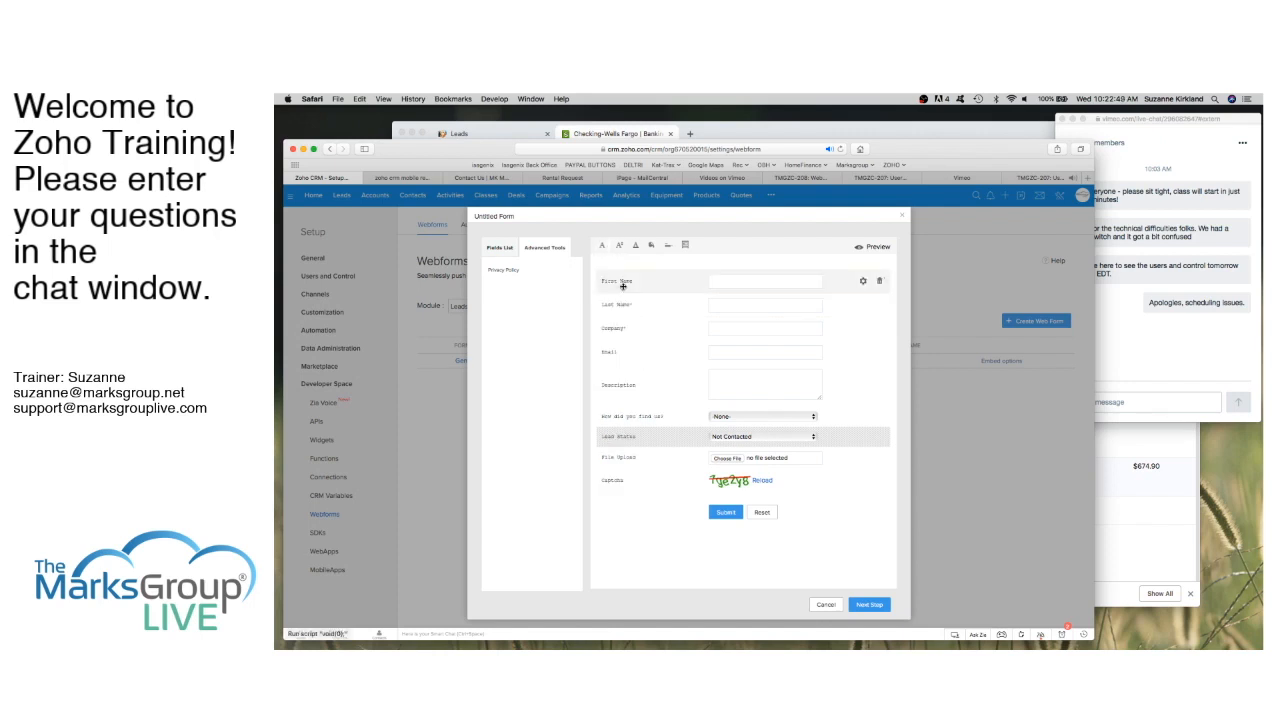
{"action": "left_click", "coordinate": [605, 248]}
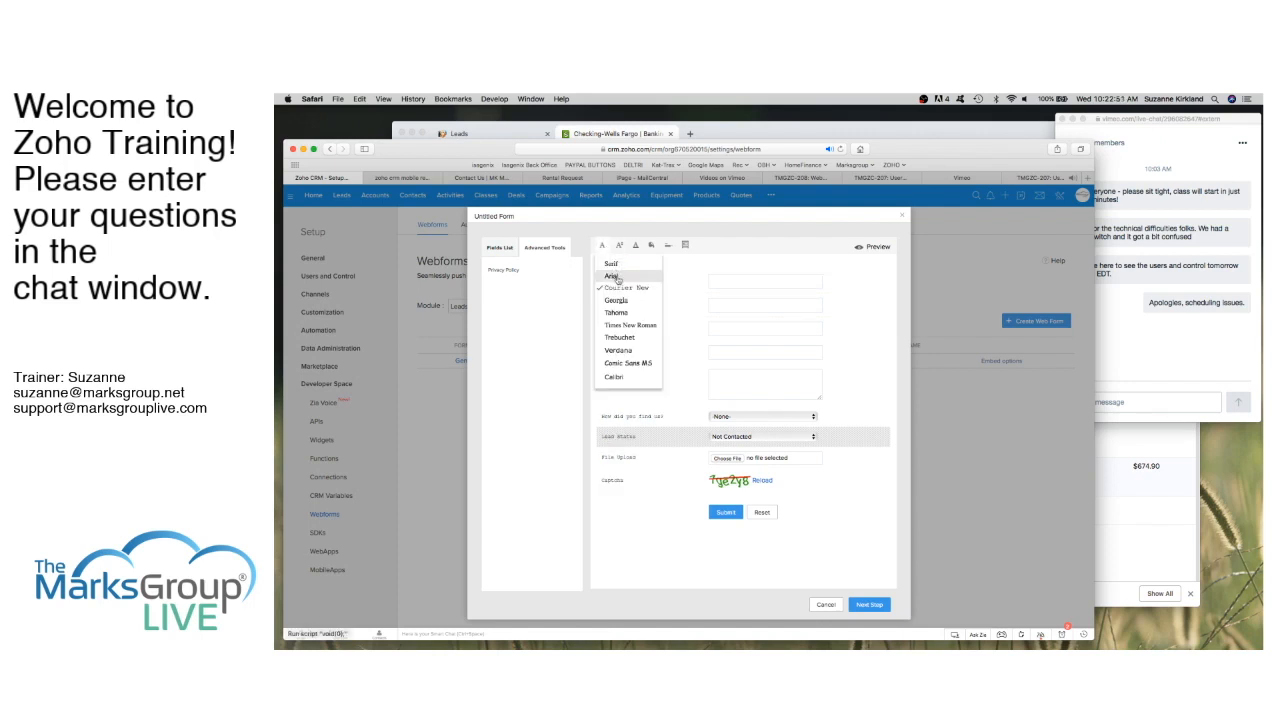
{"action": "left_click", "coordinate": [614, 276]}
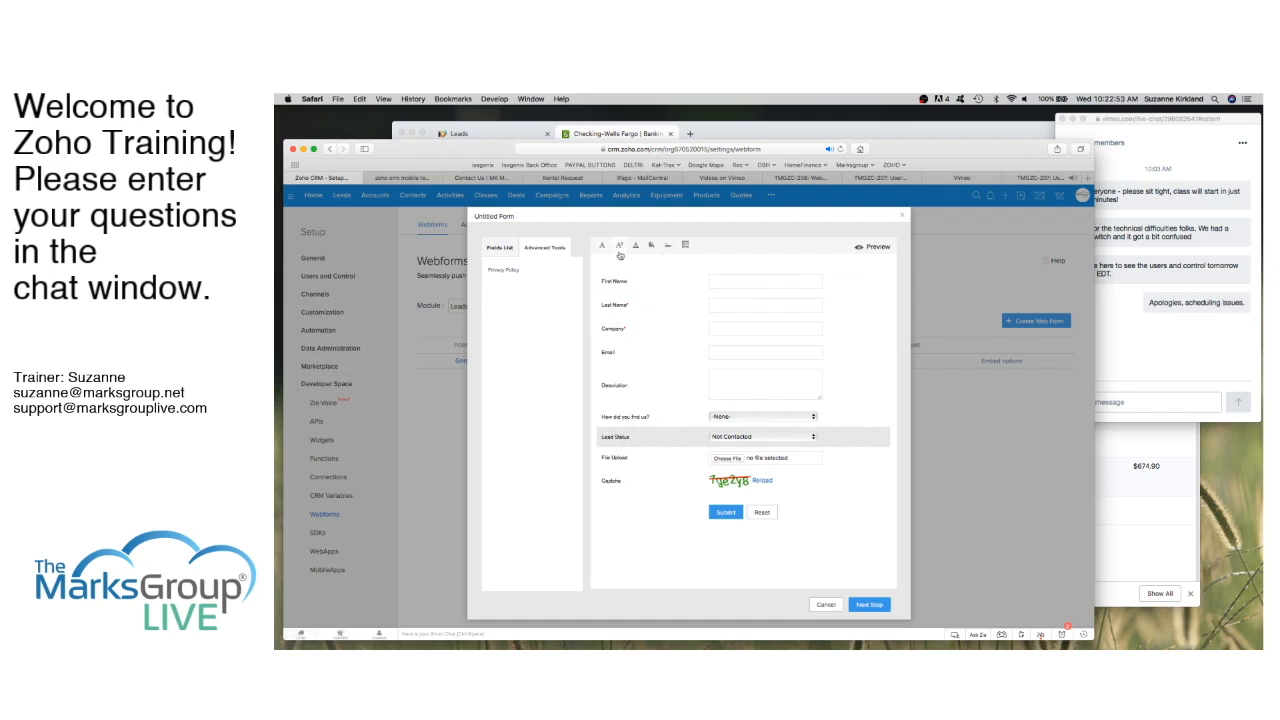
{"action": "left_click", "coordinate": [621, 249]}
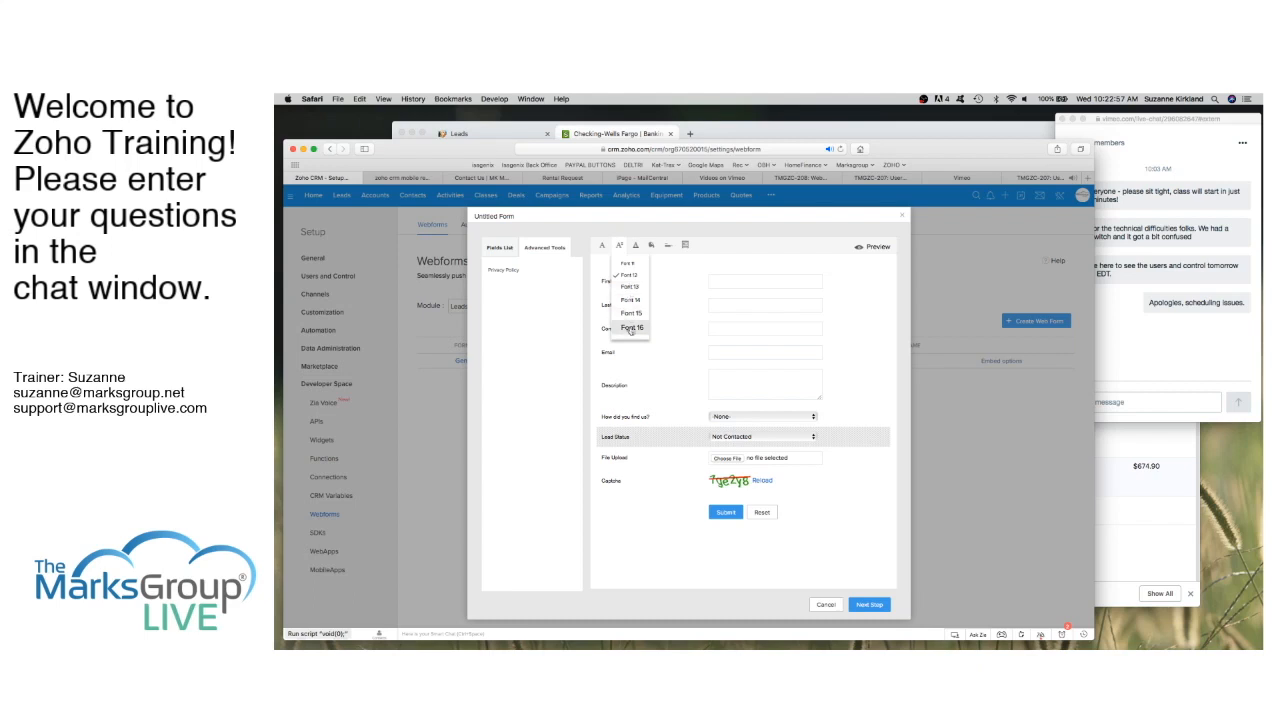
{"action": "left_click", "coordinate": [631, 300]}
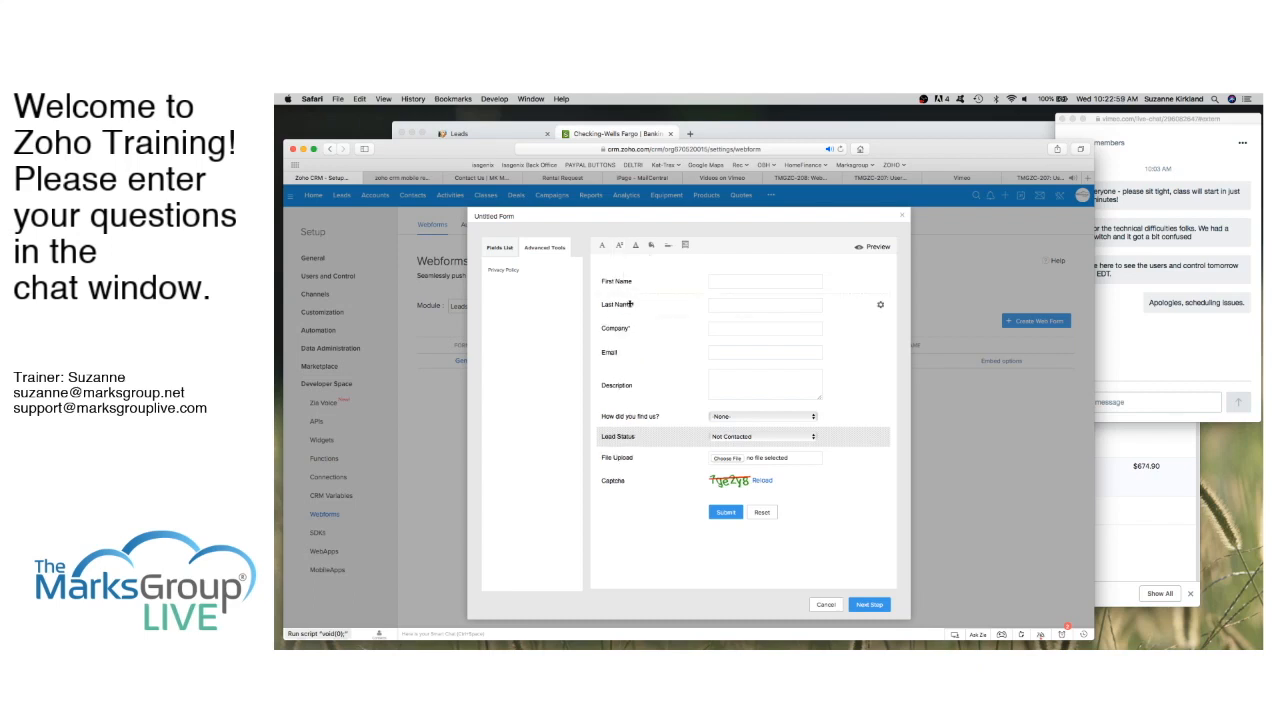
Step: Check the label colour options, try Top Align, then return labels to Right Align
{"action": "left_click", "coordinate": [637, 247]}
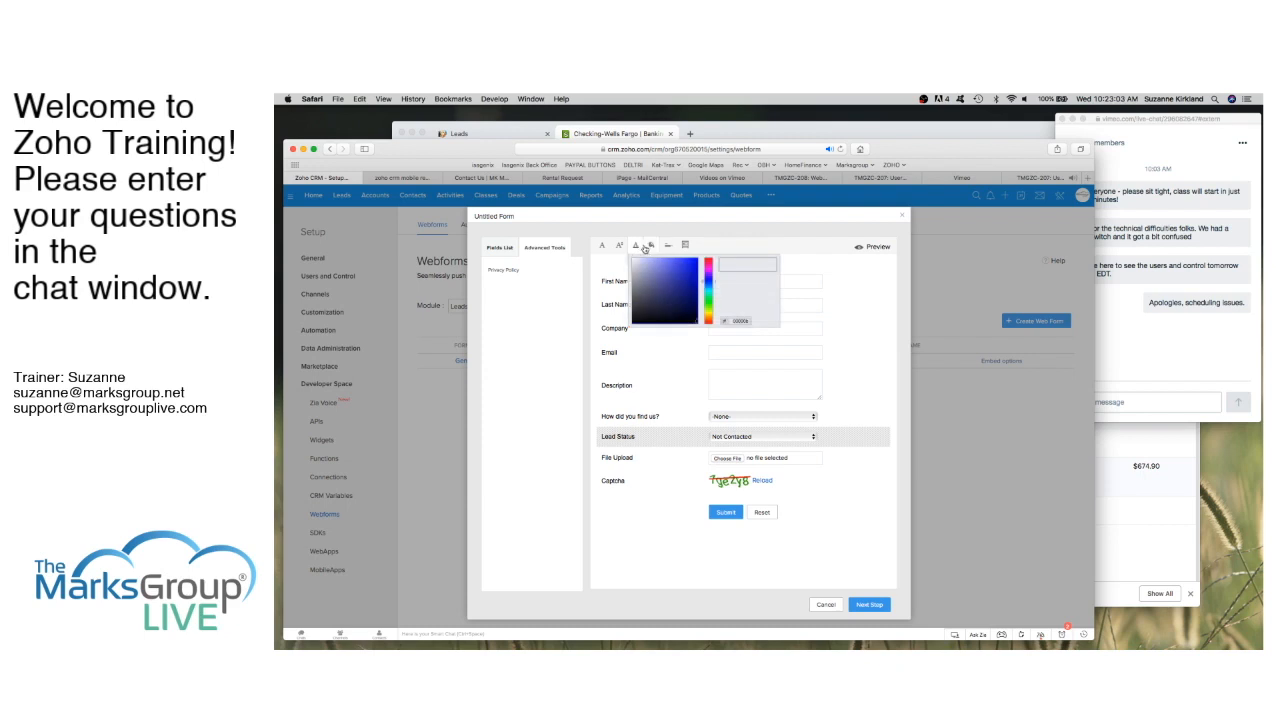
{"action": "left_click", "coordinate": [651, 247]}
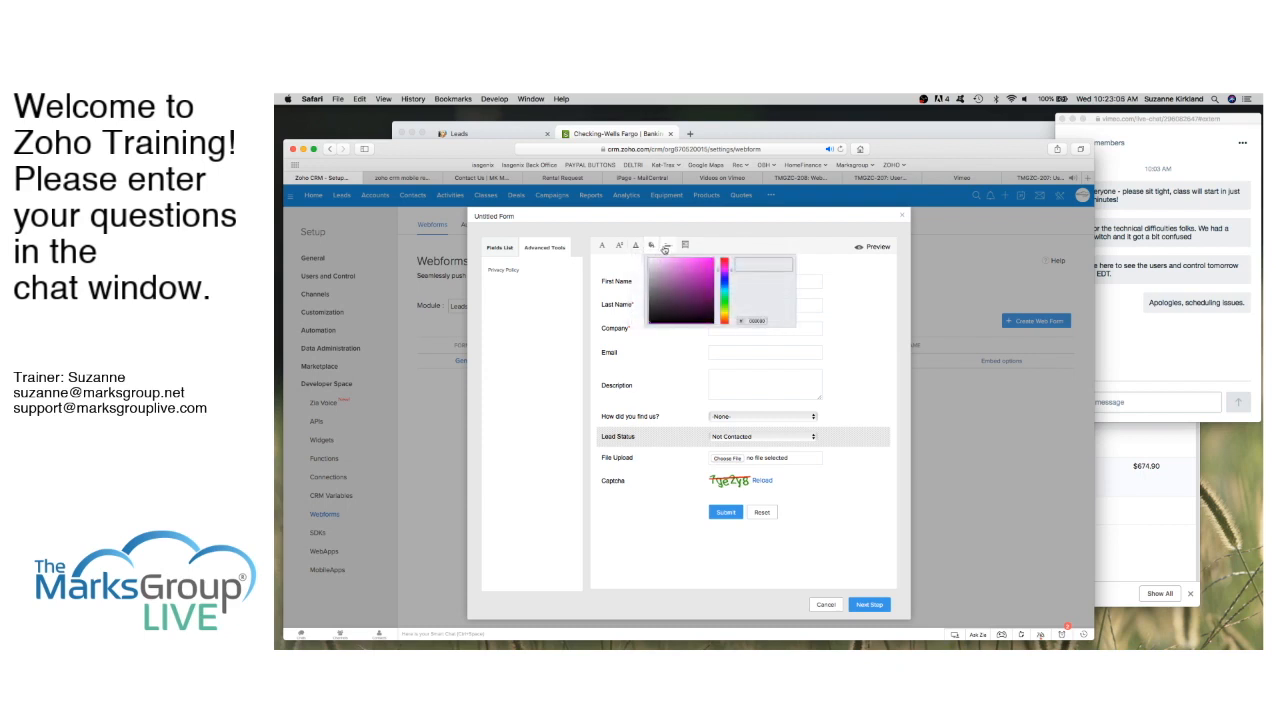
{"action": "left_click", "coordinate": [668, 247]}
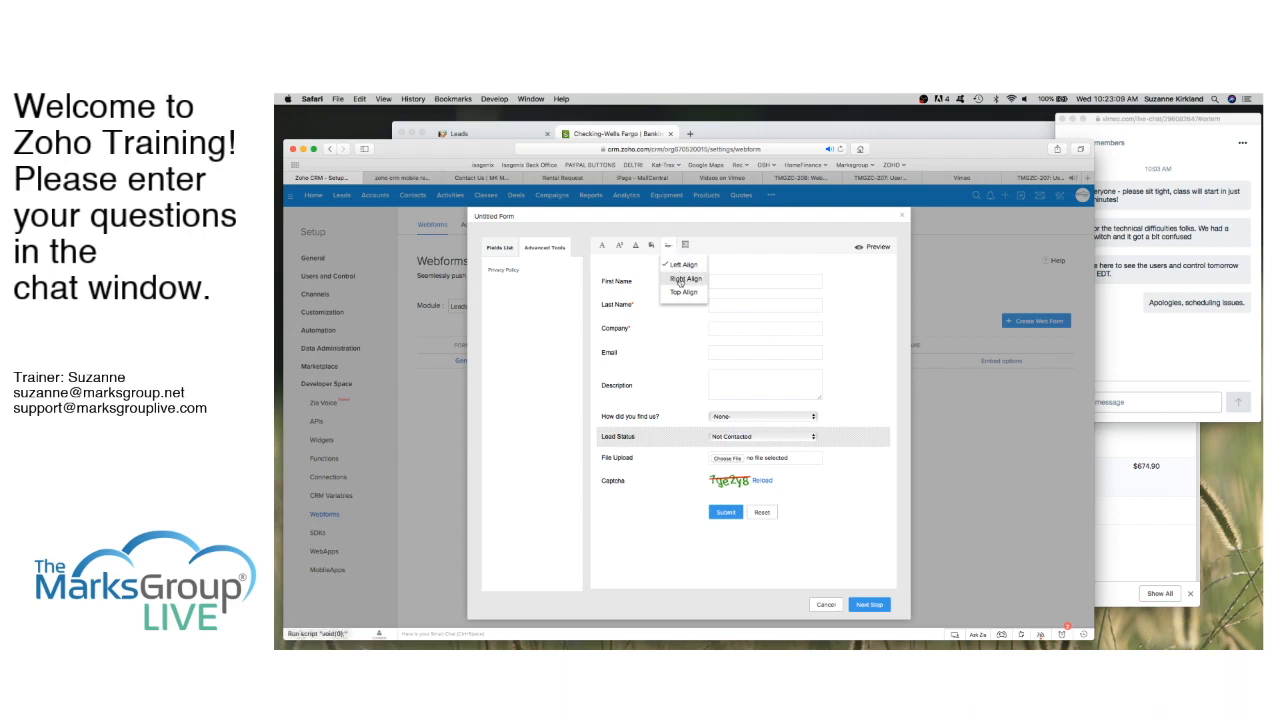
{"action": "left_click", "coordinate": [684, 278]}
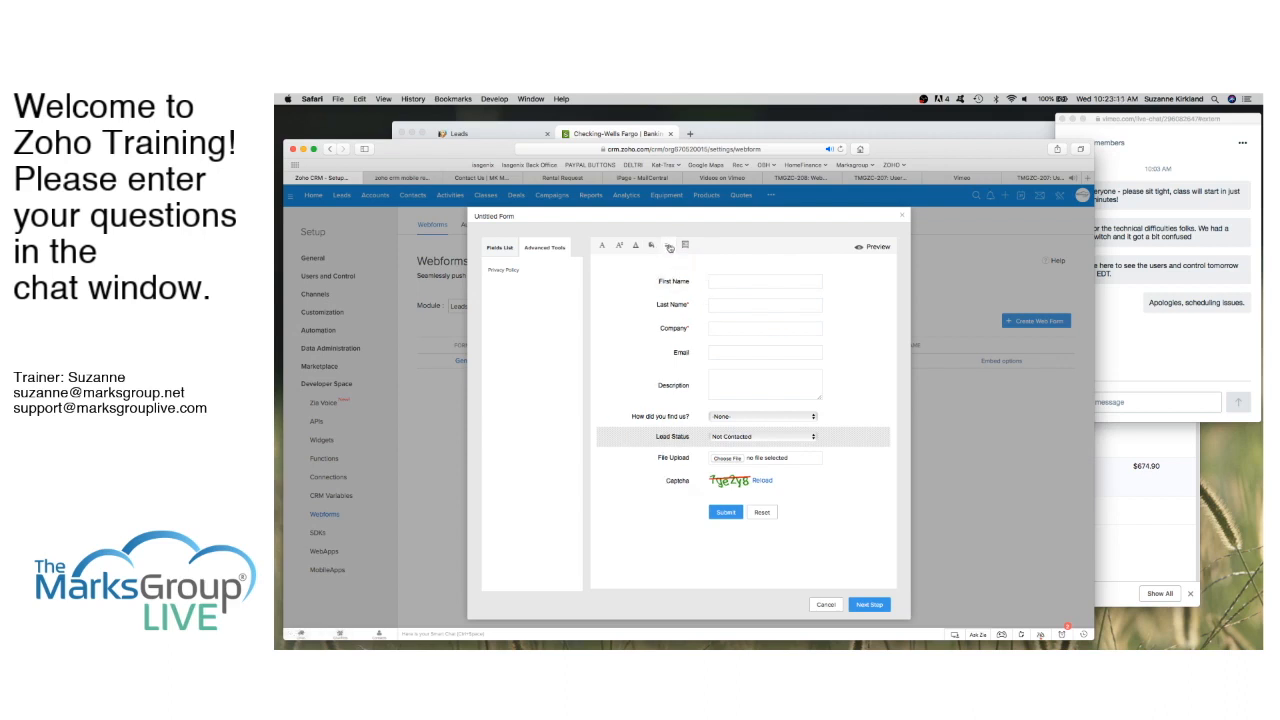
{"action": "left_click", "coordinate": [668, 246]}
{"action": "left_click", "coordinate": [674, 293]}
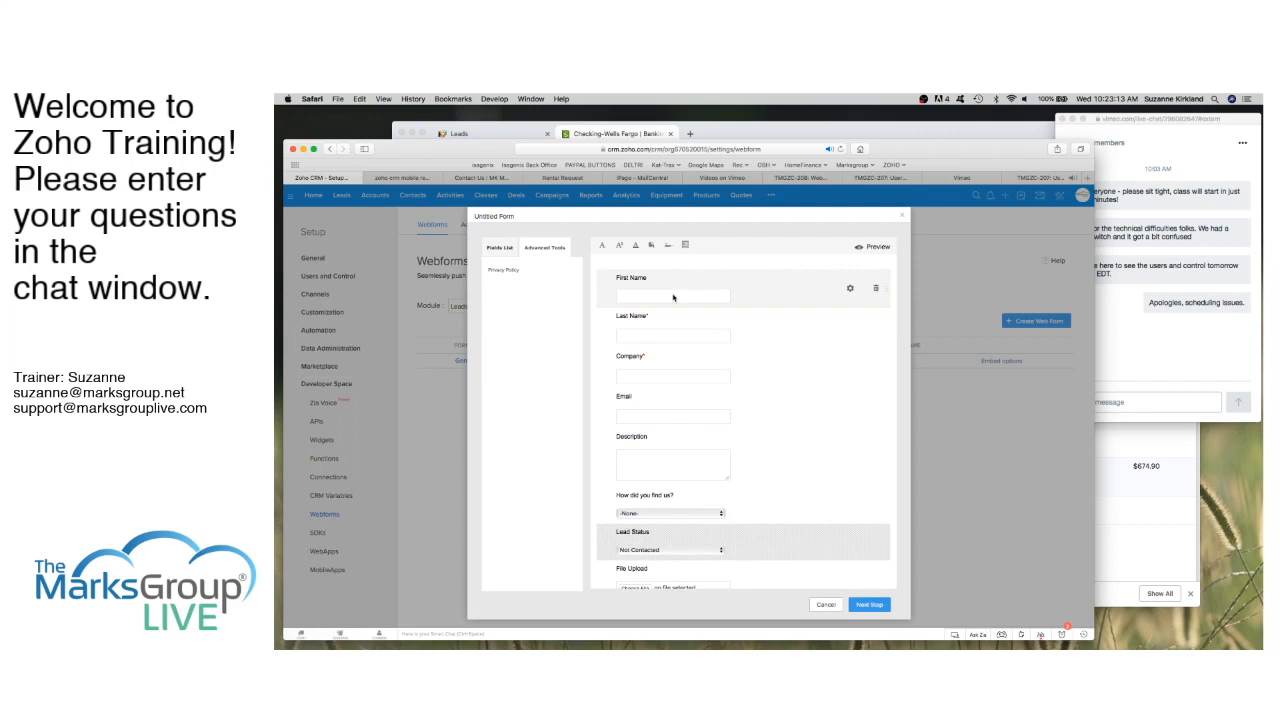
{"action": "left_click", "coordinate": [668, 247]}
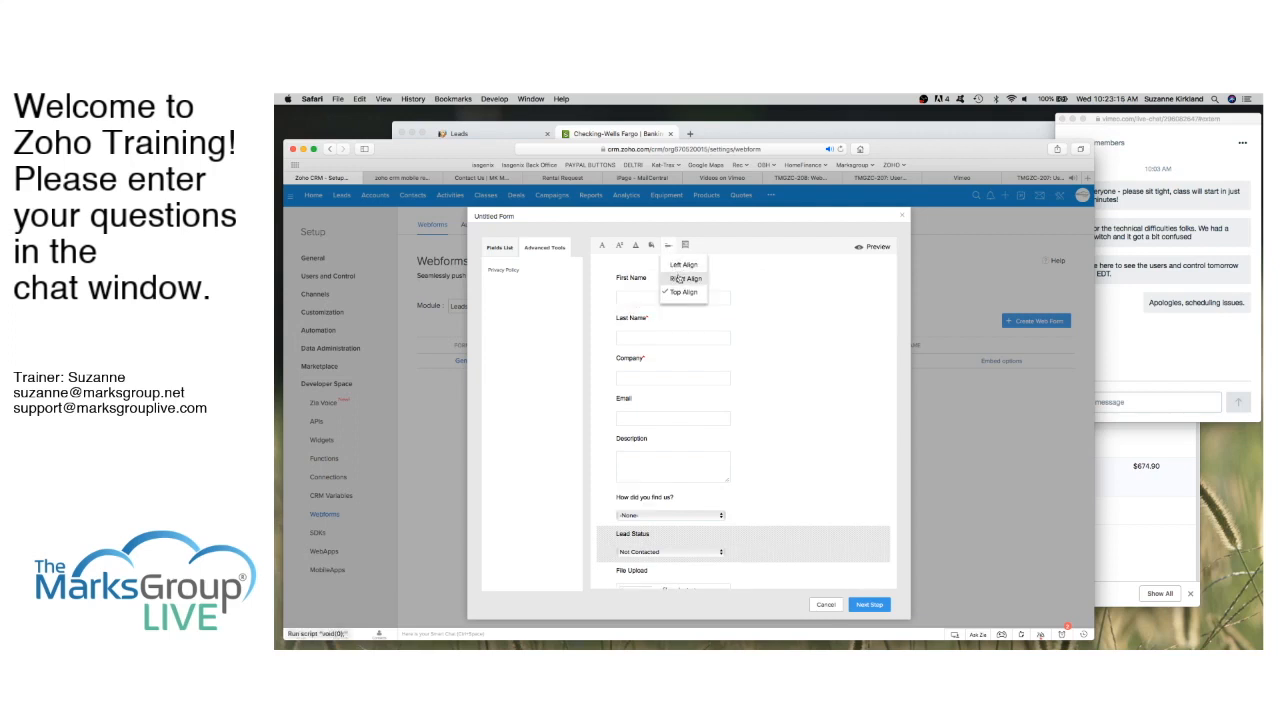
{"action": "left_click", "coordinate": [679, 278]}
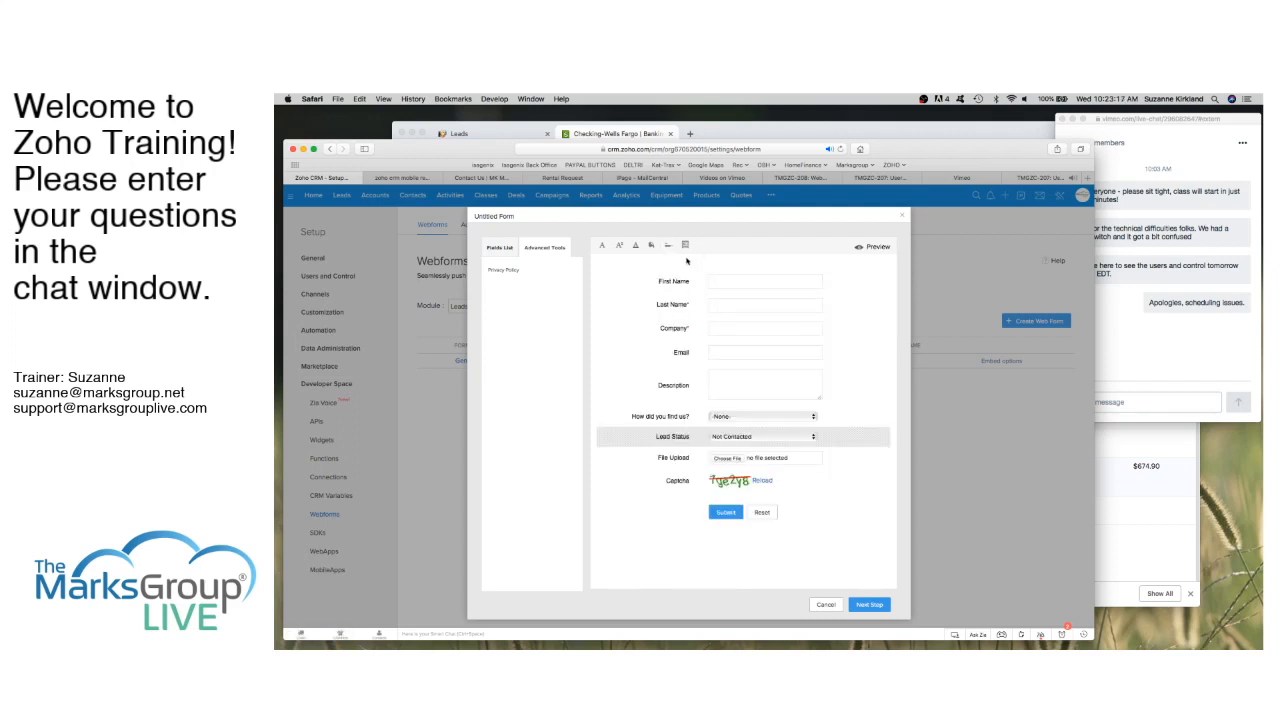
{"action": "left_click", "coordinate": [686, 247]}
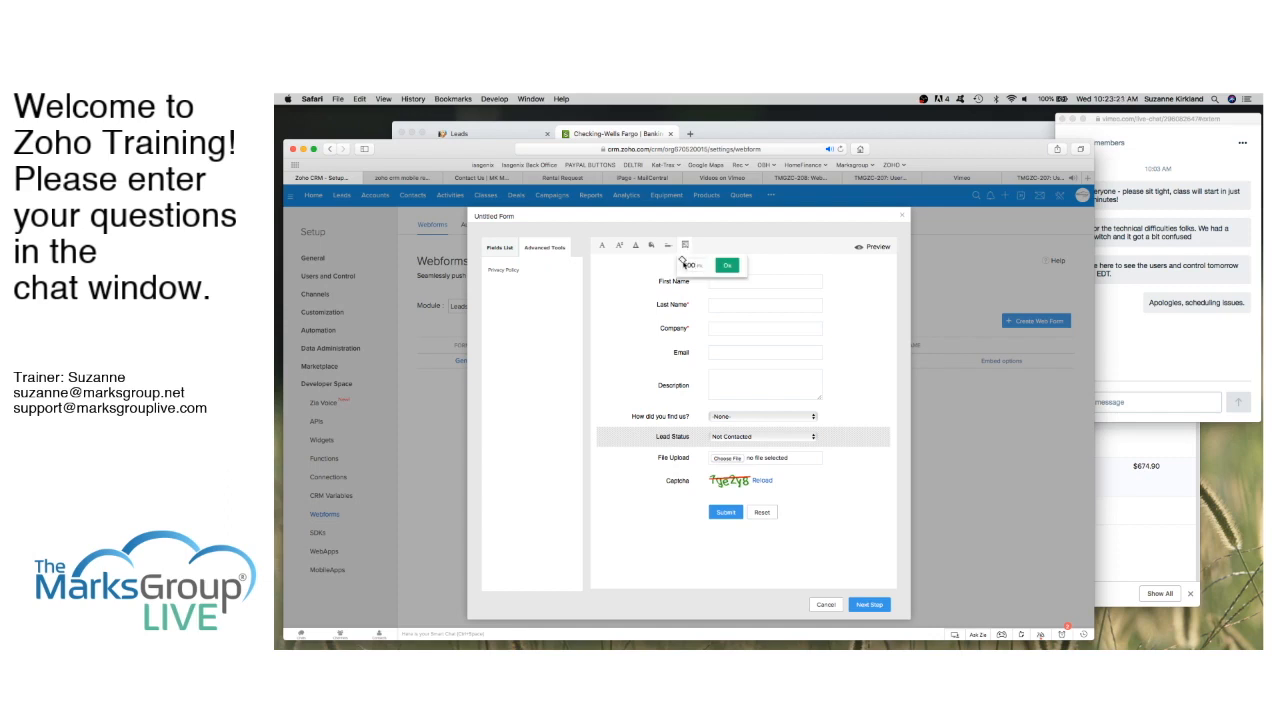
Step: Apply a form width of 600, then preview the form and close the preview
{"action": "left_click", "coordinate": [727, 266]}
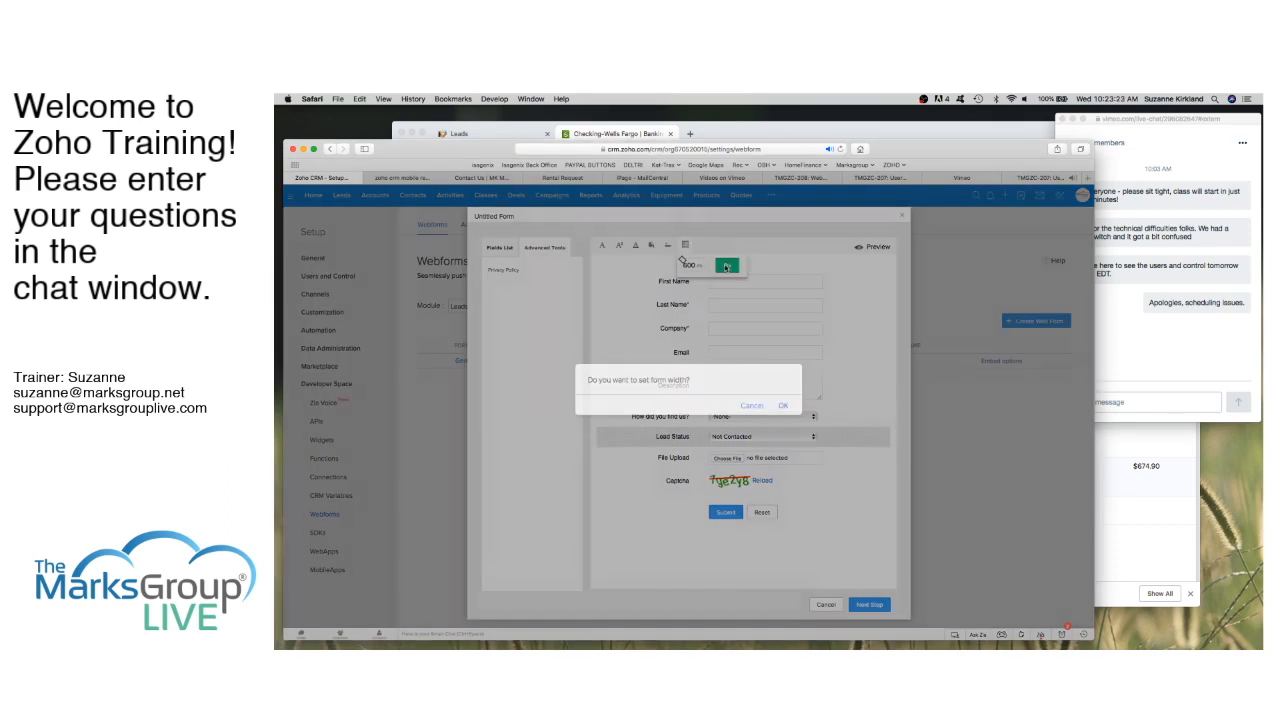
{"action": "left_click", "coordinate": [783, 405]}
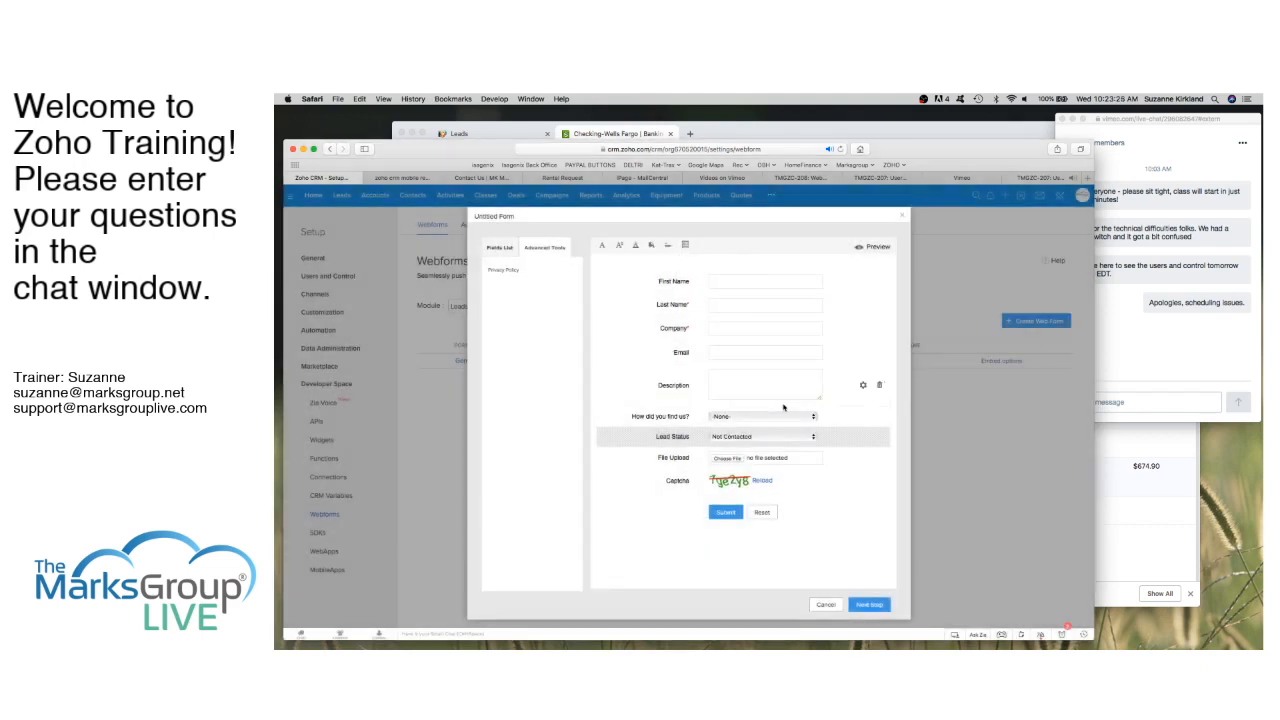
{"action": "left_click", "coordinate": [877, 247]}
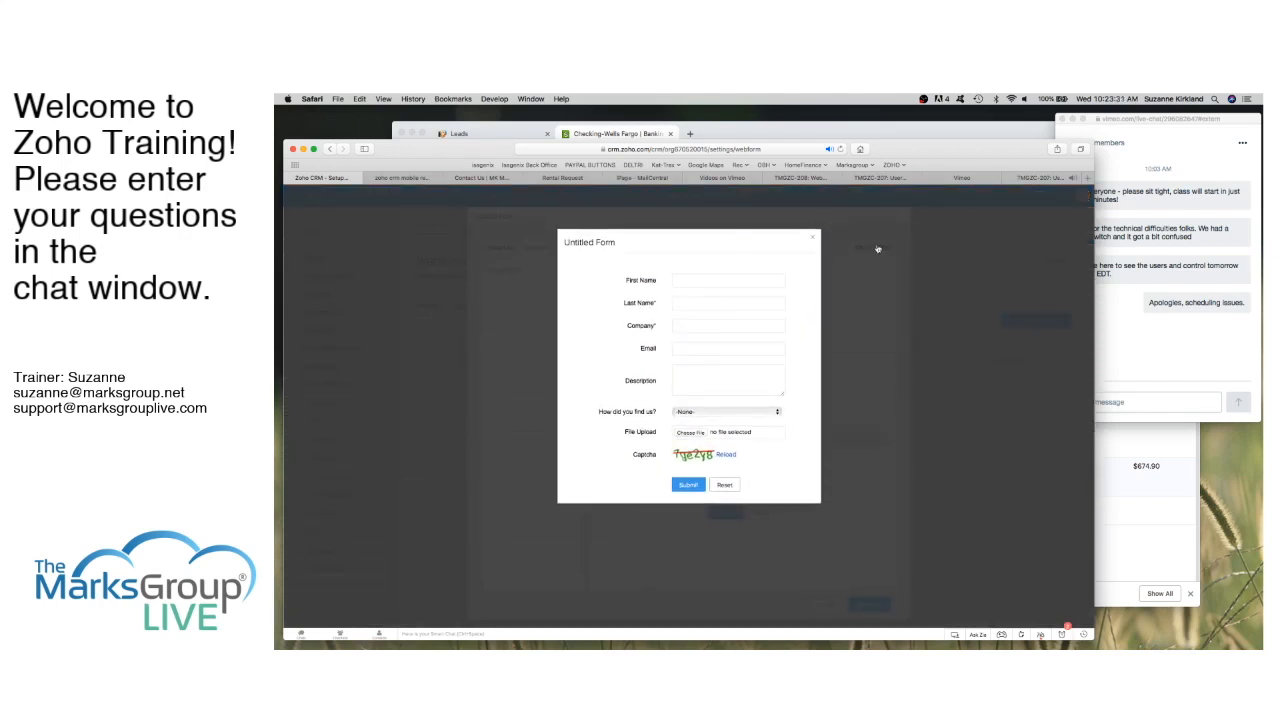
{"action": "left_click", "coordinate": [813, 239]}
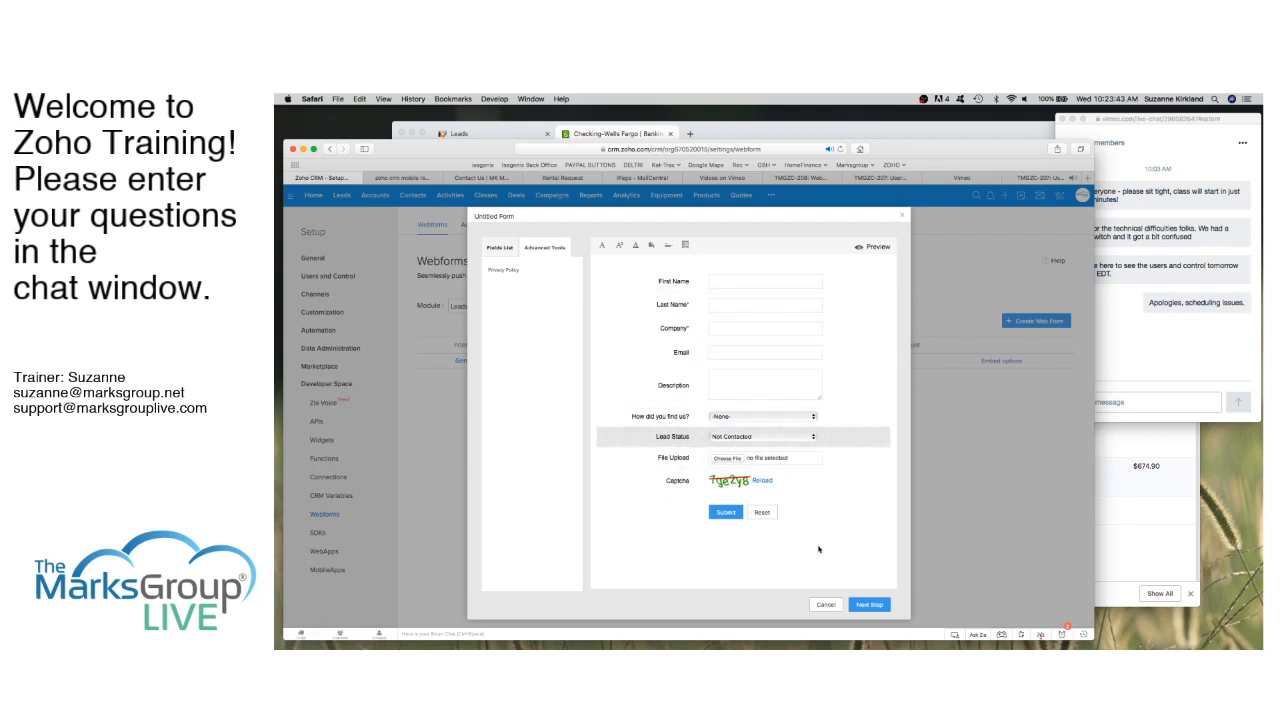
{"action": "left_click", "coordinate": [869, 605]}
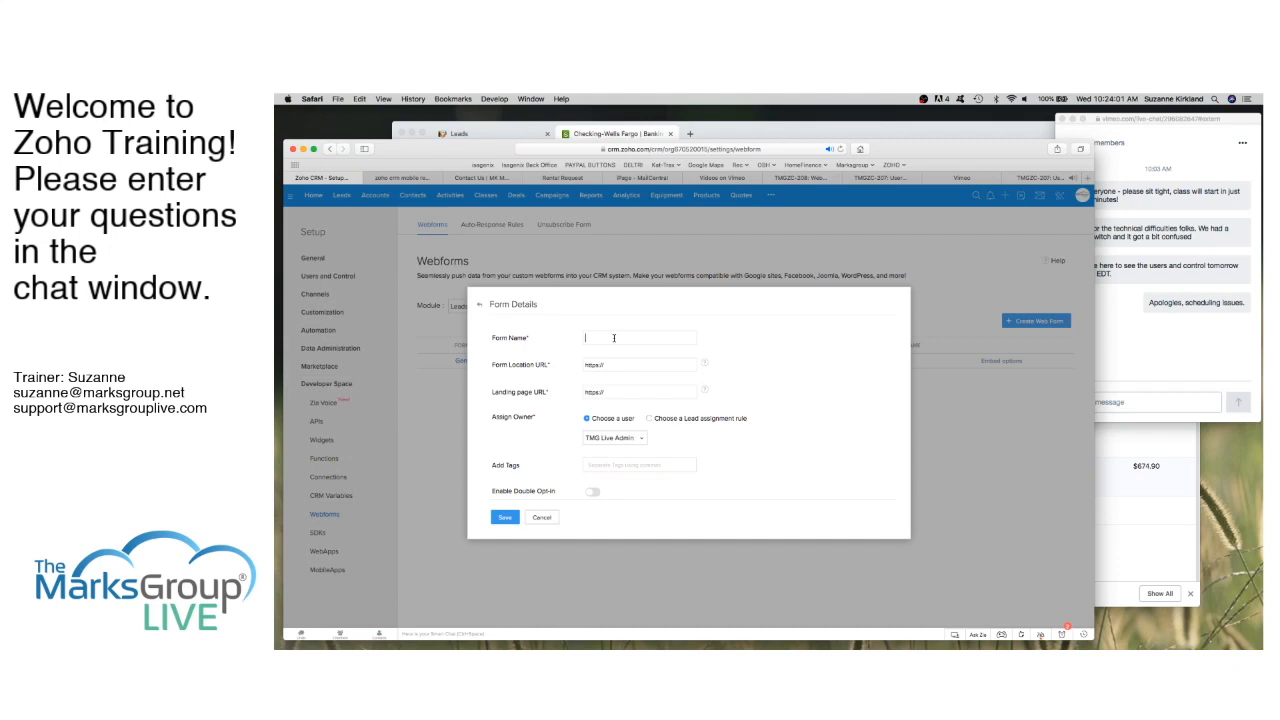
{"action": "type", "text": "Contact Us"}
{"action": "left_click_drag", "start_coordinate": [608, 365], "coordinate": [579, 364]}
{"action": "key", "text": "BackSpace"}
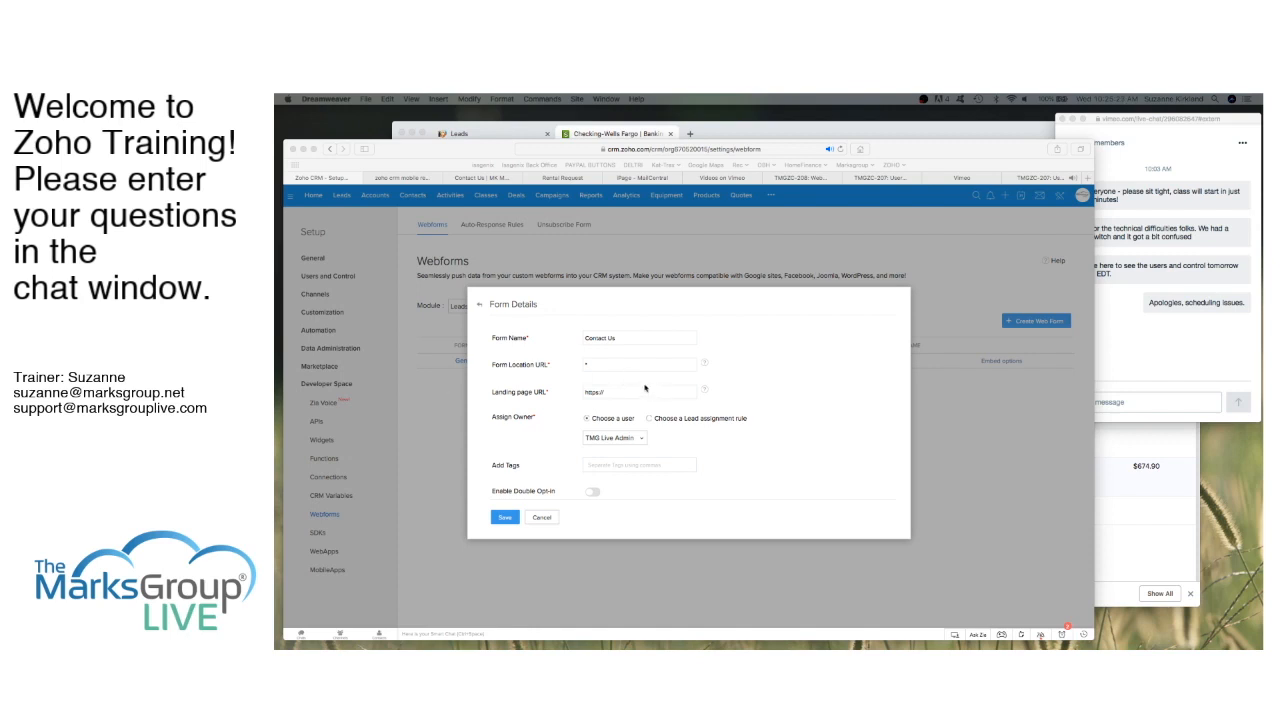
{"action": "left_click", "coordinate": [606, 394]}
{"action": "left_click_drag", "start_coordinate": [606, 393], "coordinate": [586, 391]}
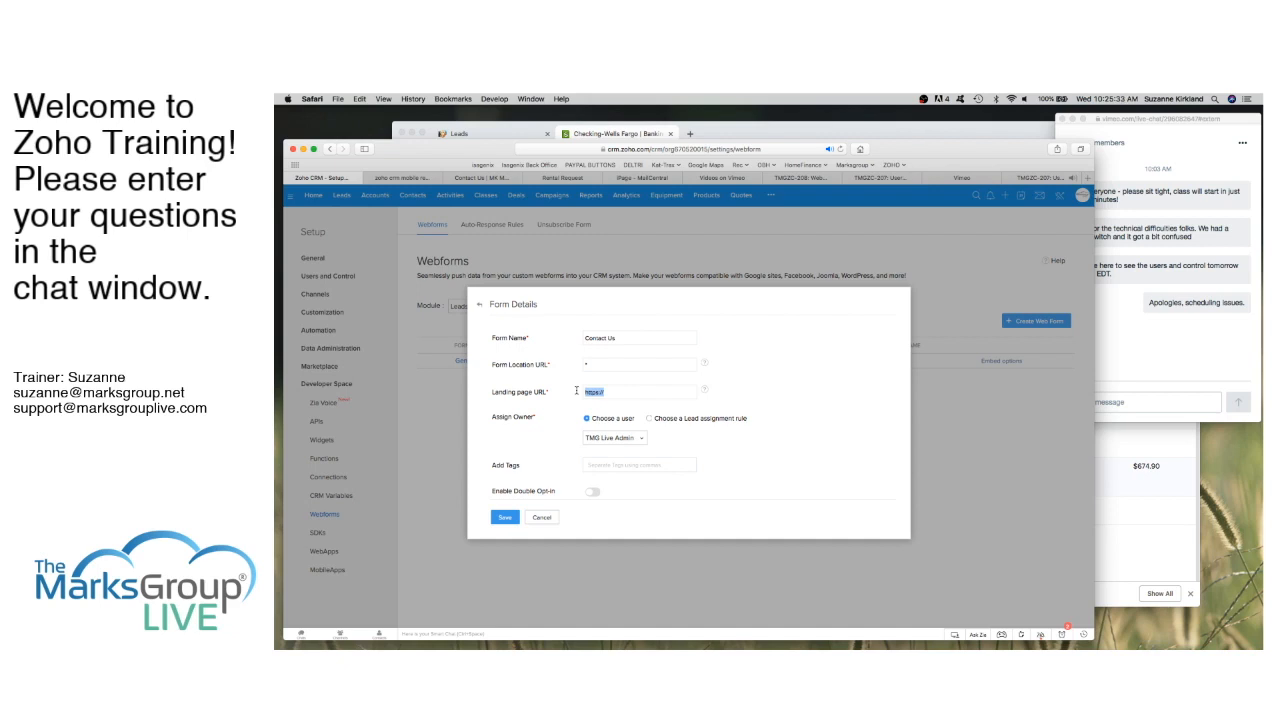
{"action": "type", "text": "h"}
{"action": "type", "text": "ttp://kettraxtechnolo"}
{"action": "type", "text": "gies"}
{"action": "type", "text": ".net/ThankYou"}
{"action": "type", "text": ".htm"}
Step: Change the lead owner setting to 'Choose a Lead assignment rule', leaving Leads by Country selected
{"action": "scroll", "coordinate": [652, 432], "scroll_direction": "down", "scroll_amount": 3}
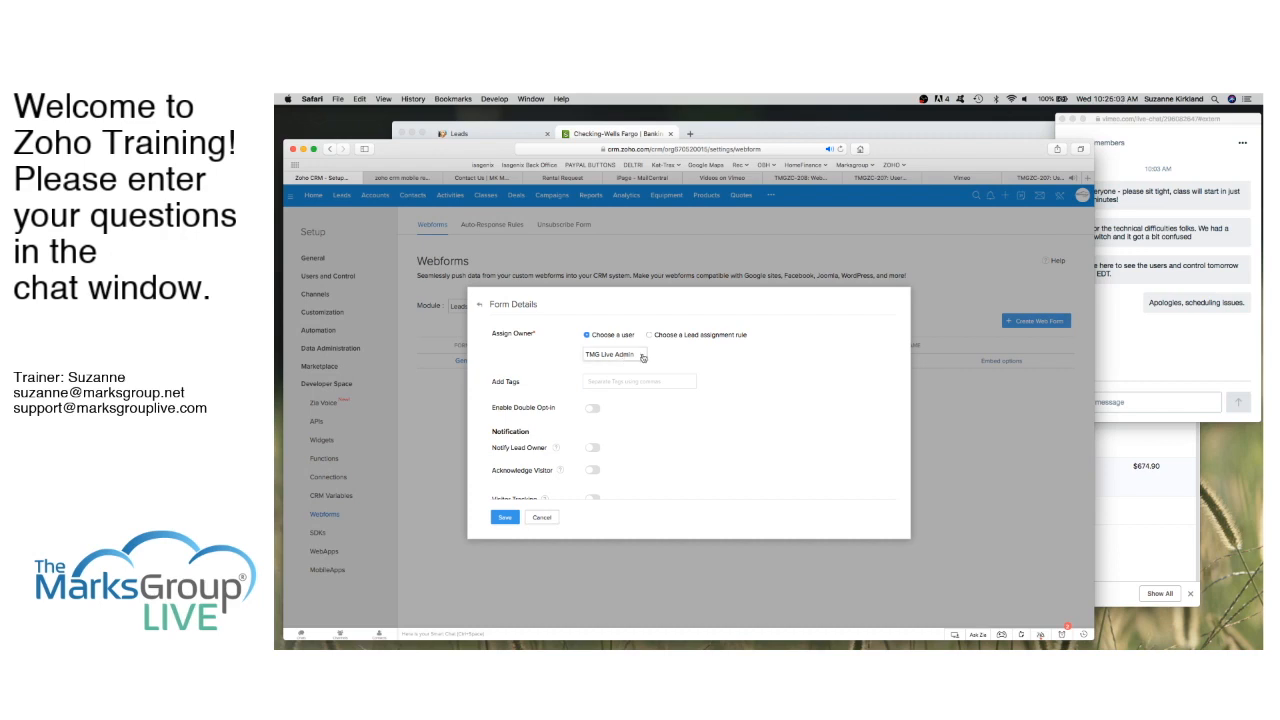
{"action": "left_click", "coordinate": [643, 357]}
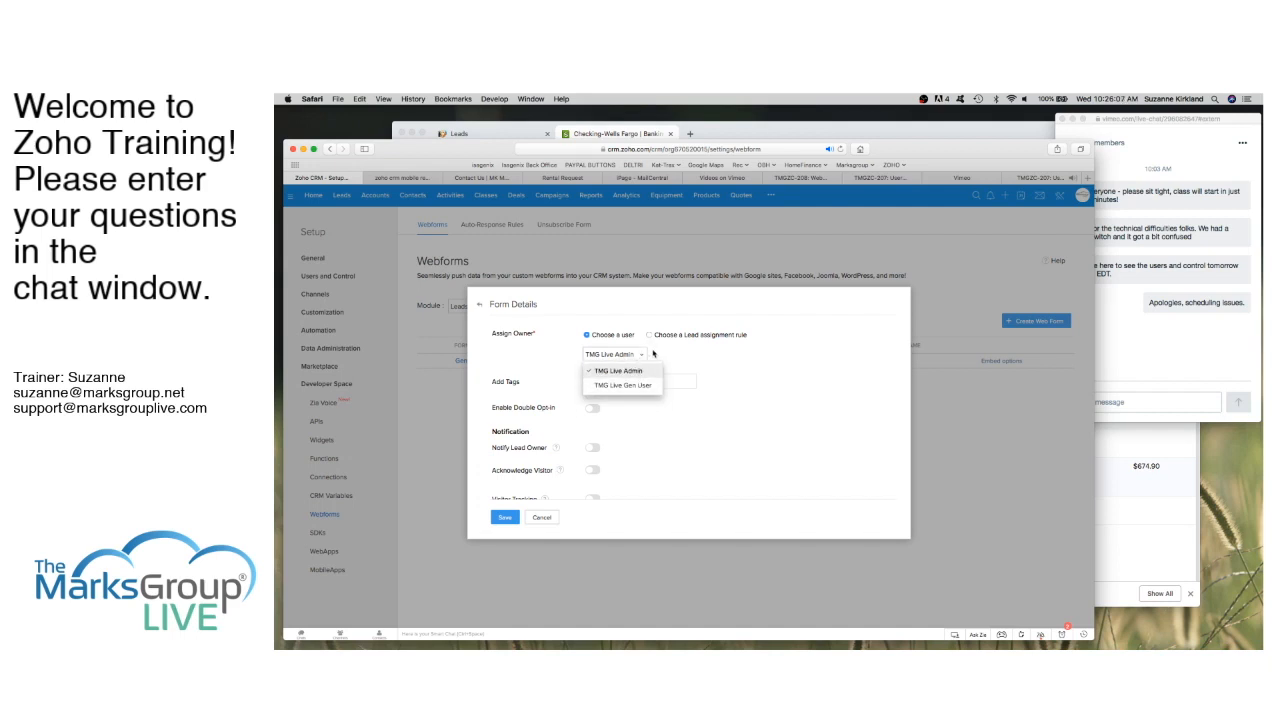
{"action": "left_click", "coordinate": [653, 355]}
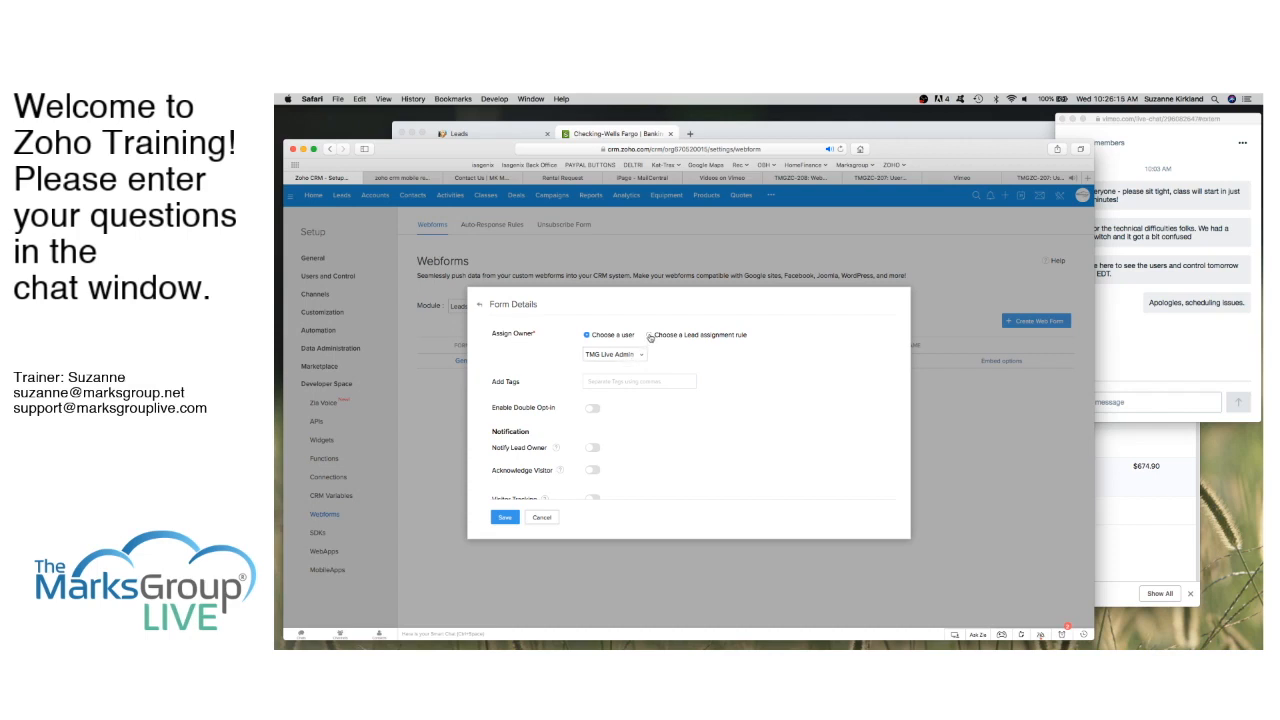
{"action": "left_click", "coordinate": [649, 335]}
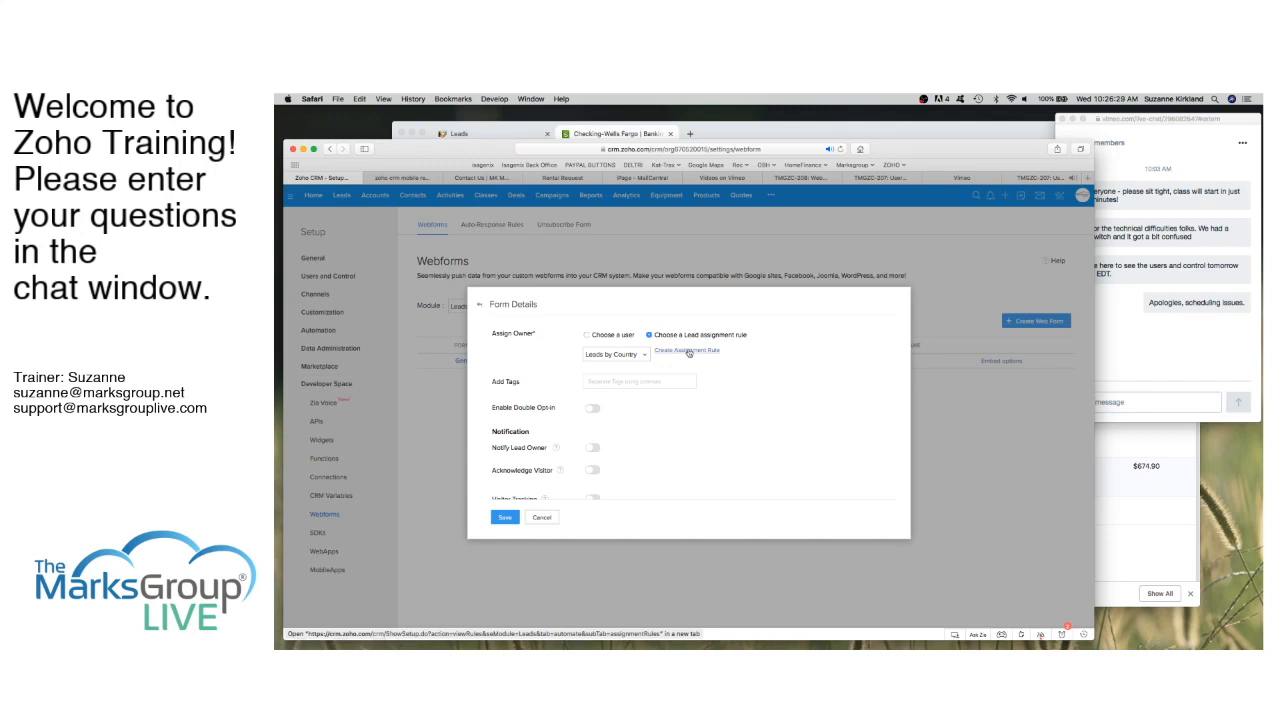
{"action": "left_click", "coordinate": [644, 355]}
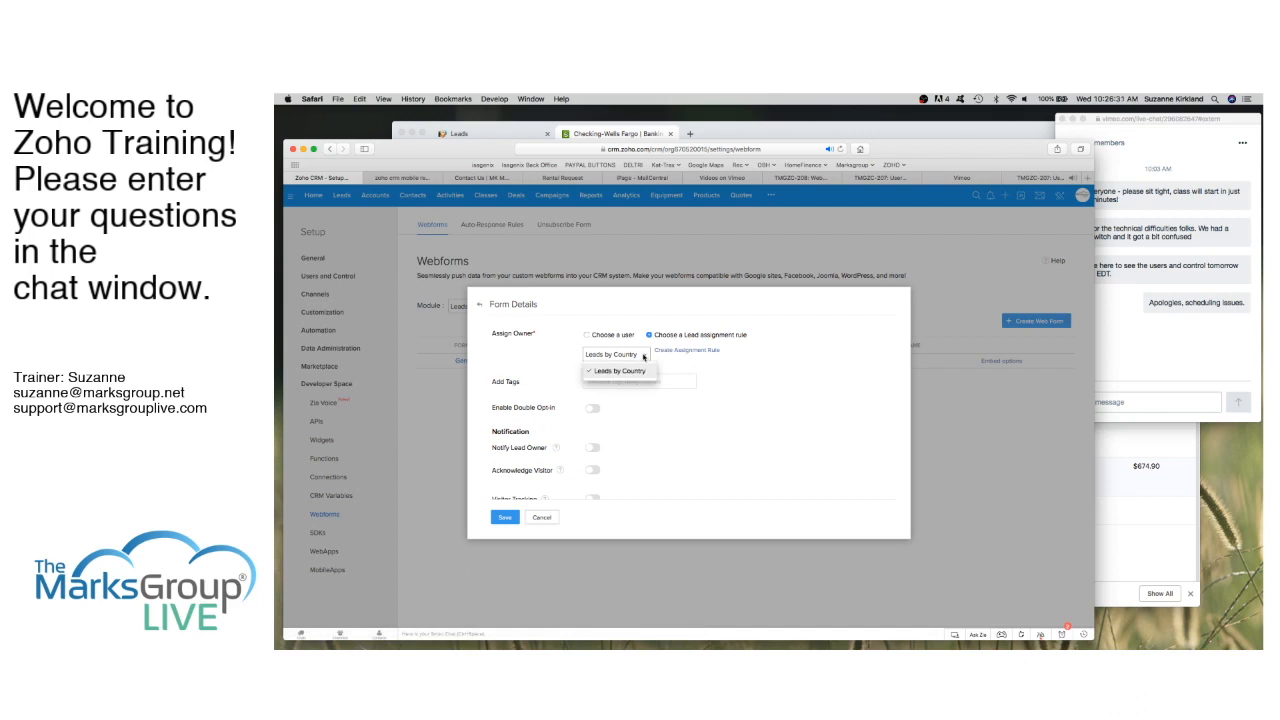
{"action": "left_click", "coordinate": [644, 357]}
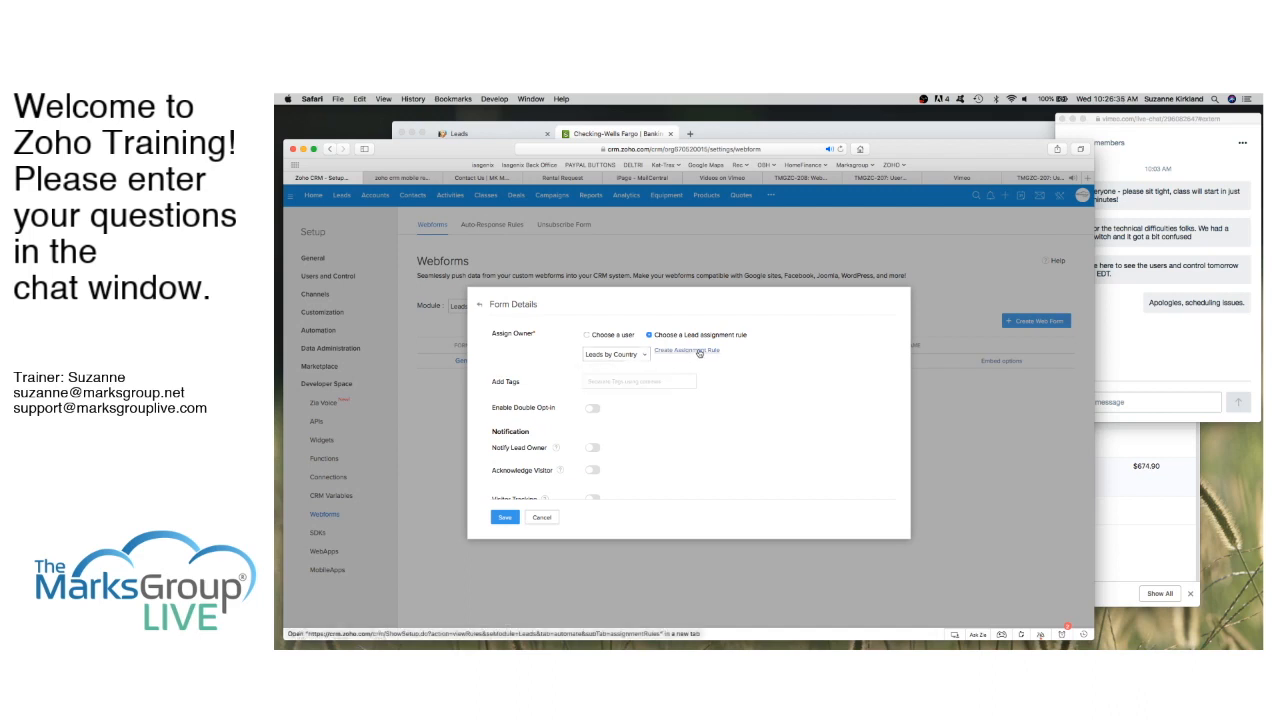
Step: Create and save a new lead assignment rule with the Rule Name 'Round Robin'
{"action": "left_click", "coordinate": [699, 352]}
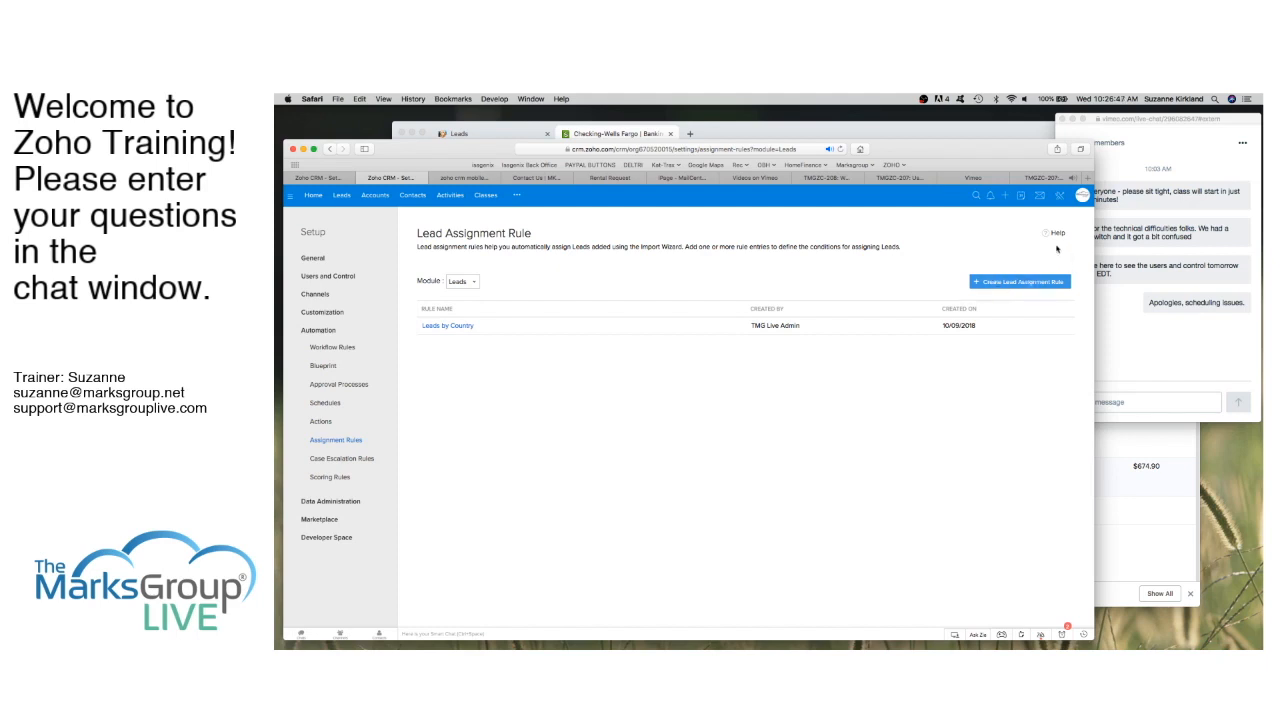
{"action": "left_click", "coordinate": [1017, 283]}
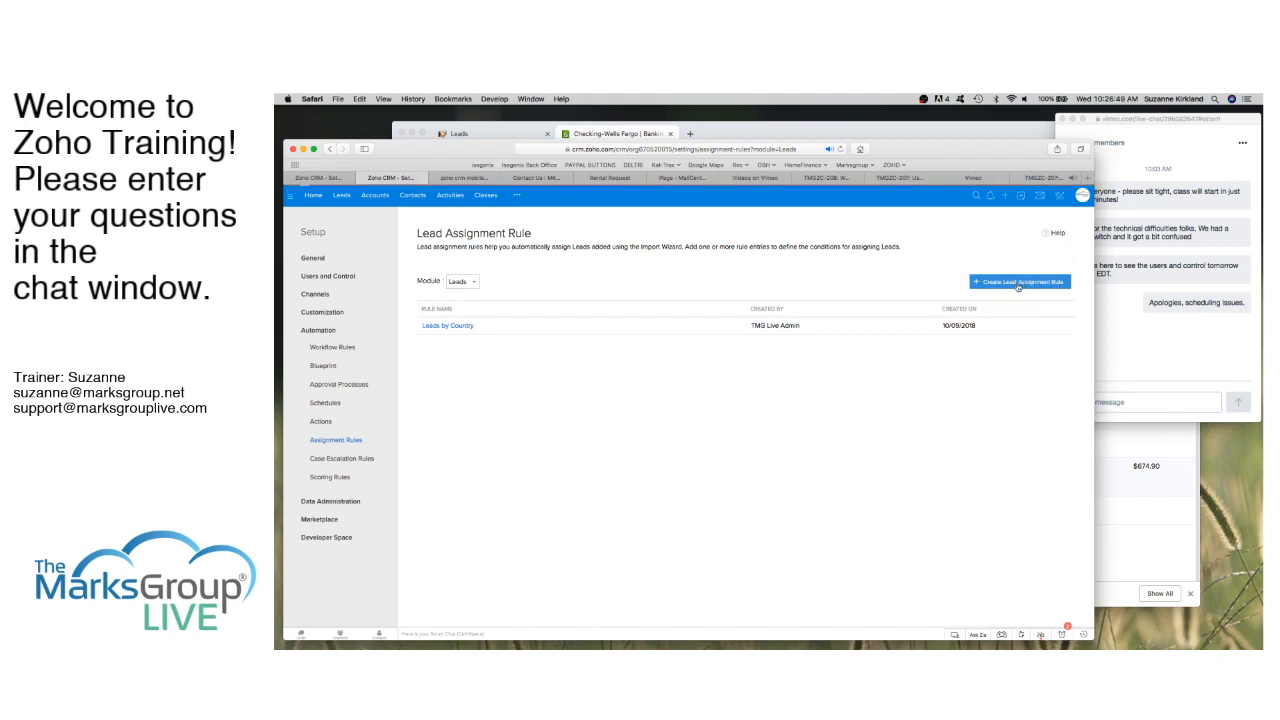
{"action": "left_click", "coordinate": [545, 263]}
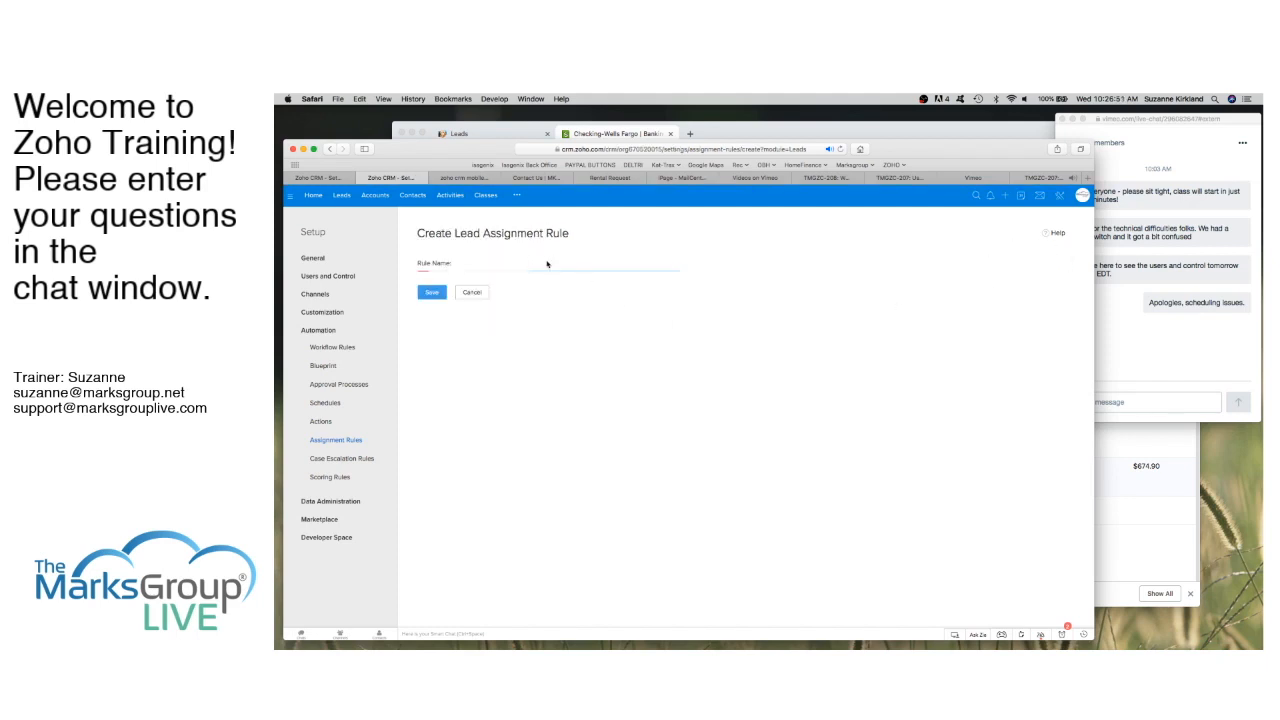
{"action": "type", "text": "Round Robin"}
{"action": "left_click", "coordinate": [430, 294]}
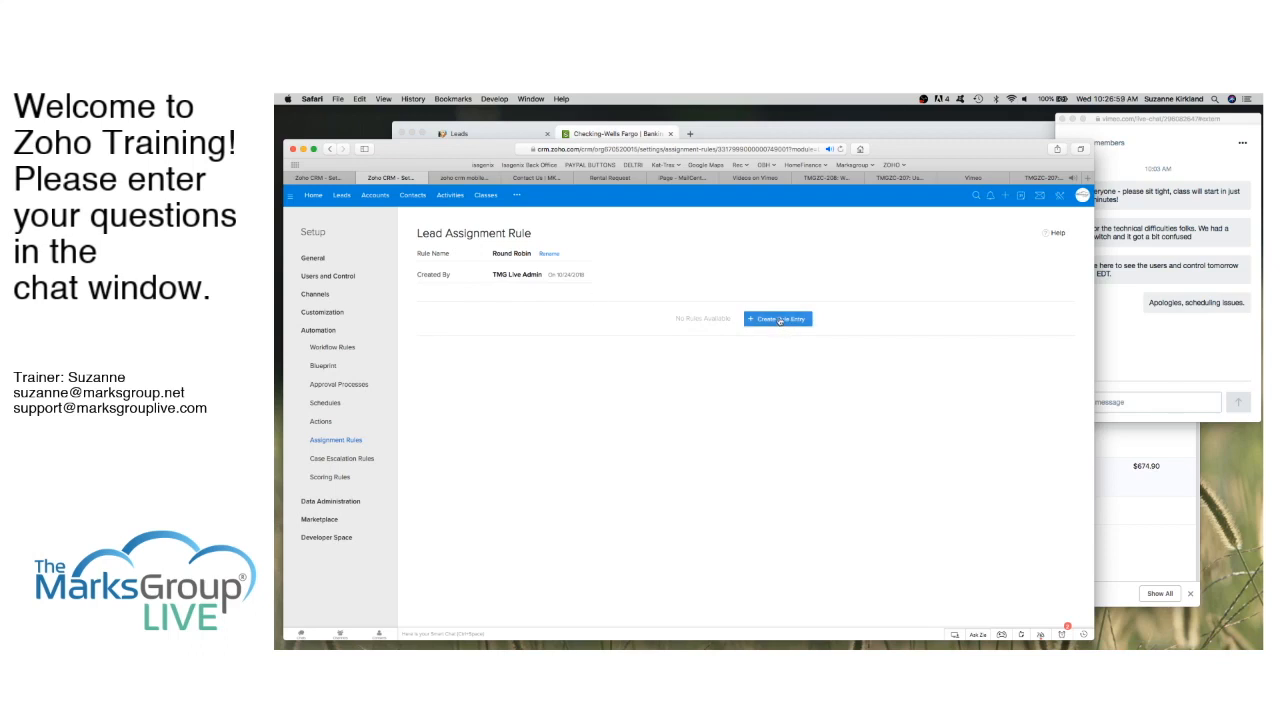
Step: Add a rule entry to Round Robin with the criterion Lead Status is Not Contacted
{"action": "left_click", "coordinate": [780, 320]}
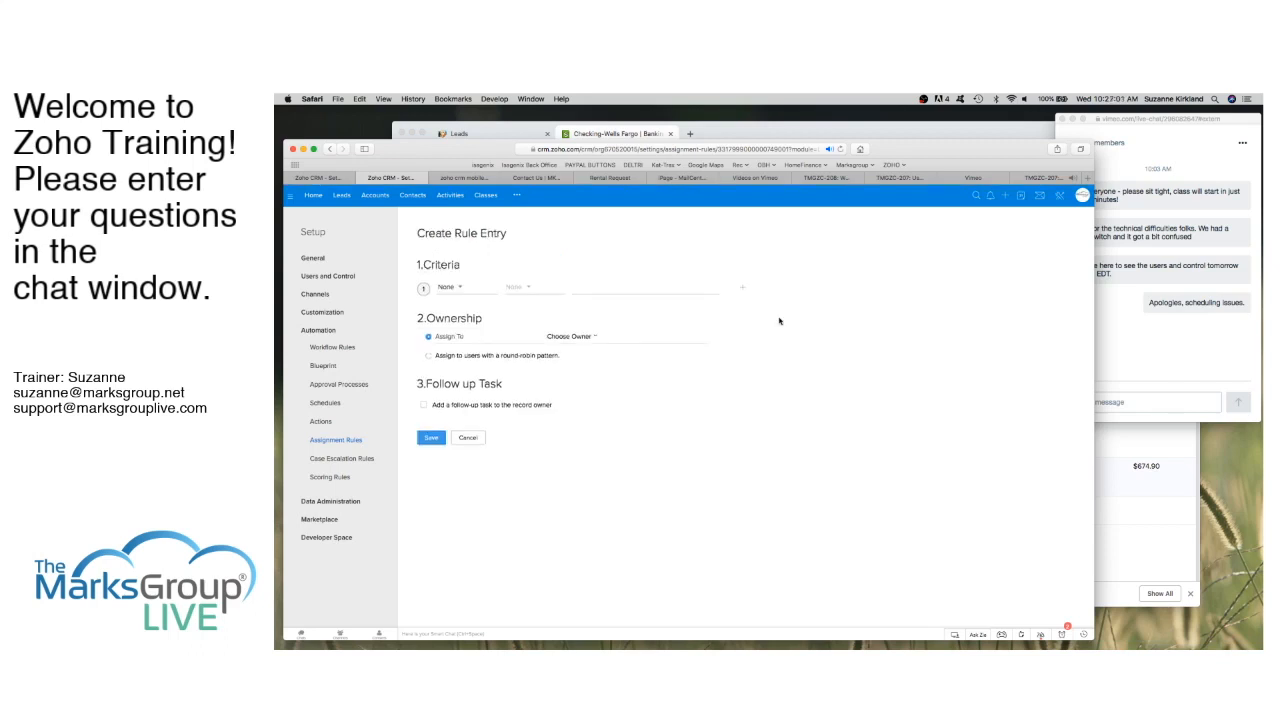
{"action": "left_click", "coordinate": [461, 292]}
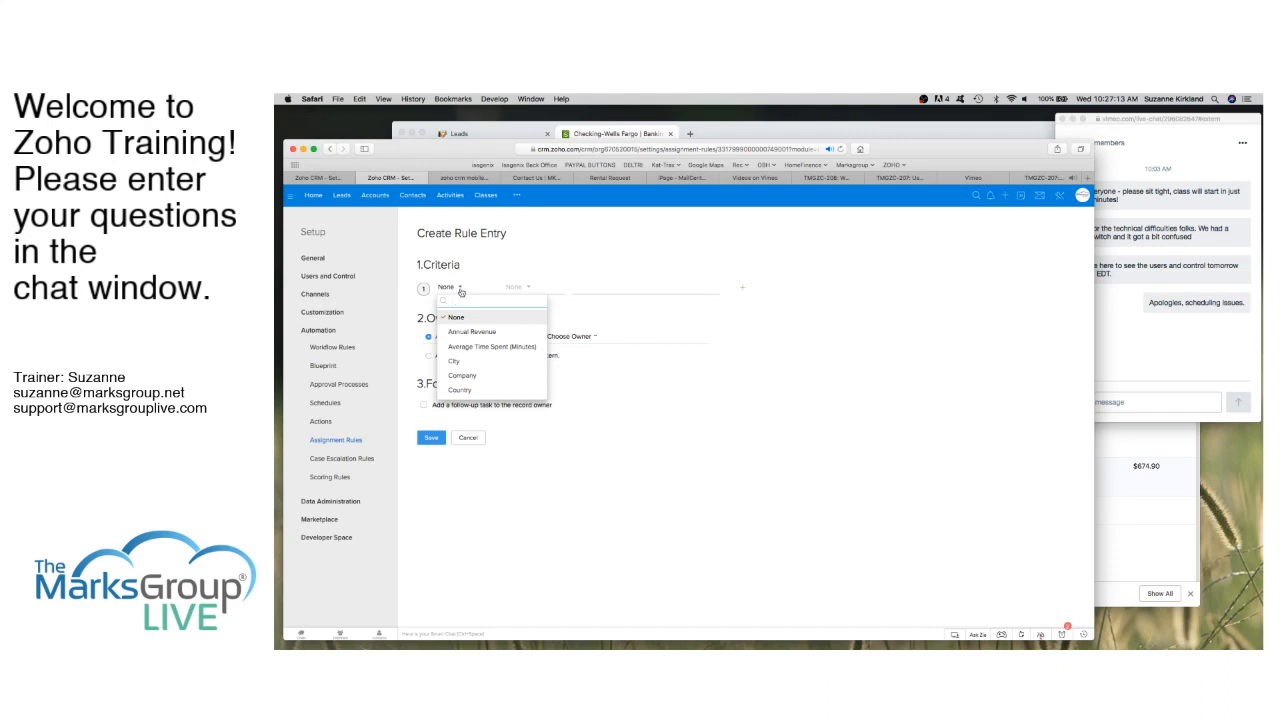
{"action": "type", "text": "lead"}
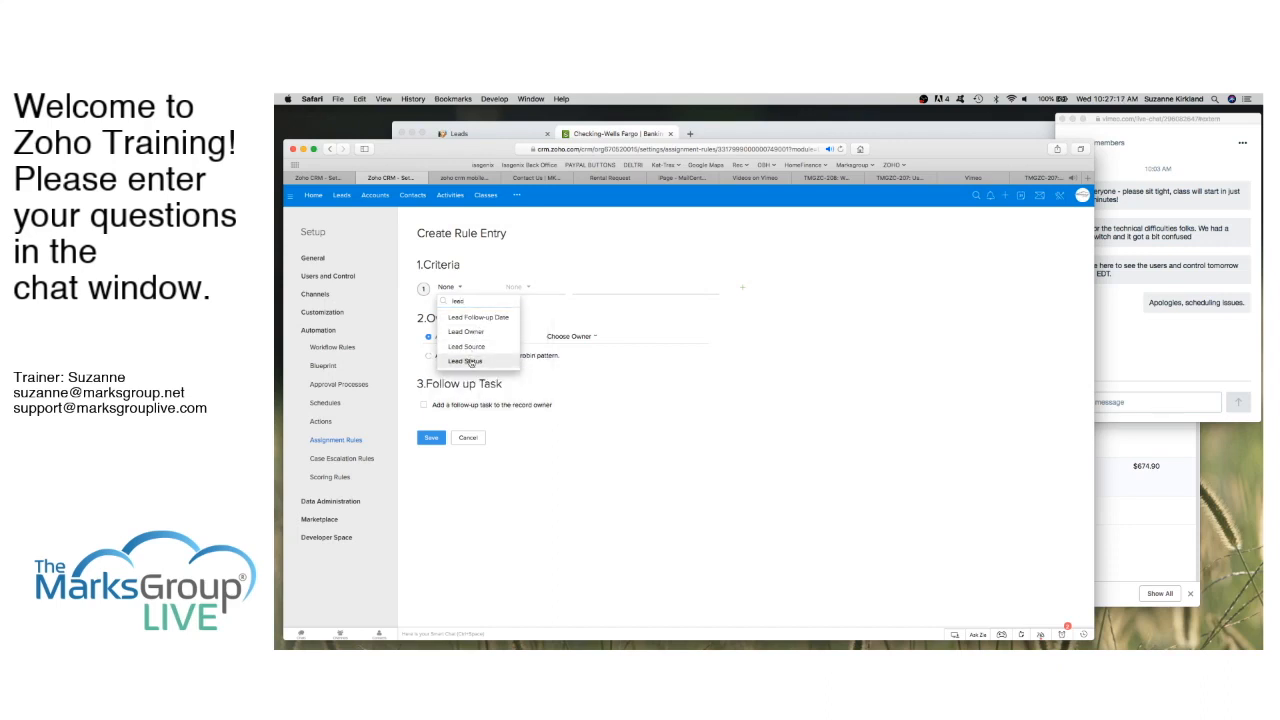
{"action": "left_click", "coordinate": [470, 361]}
{"action": "left_click", "coordinate": [527, 288]}
{"action": "left_click", "coordinate": [528, 319]}
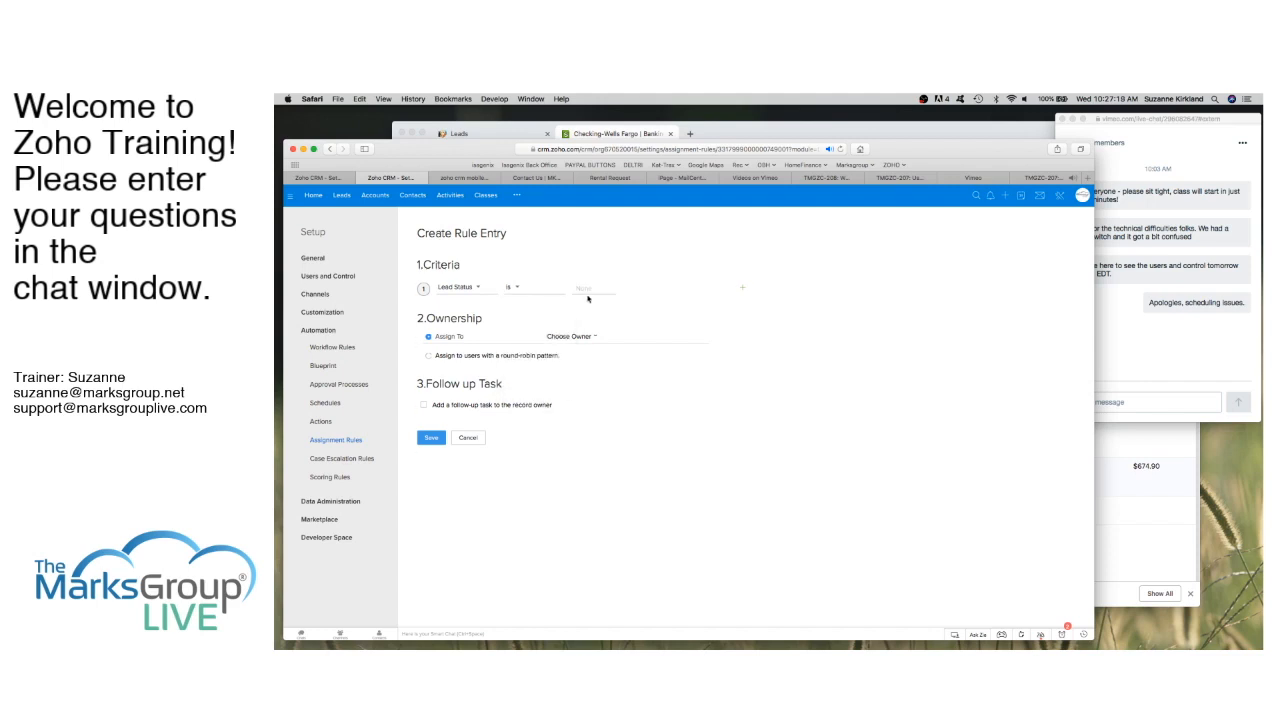
{"action": "left_click", "coordinate": [597, 287]}
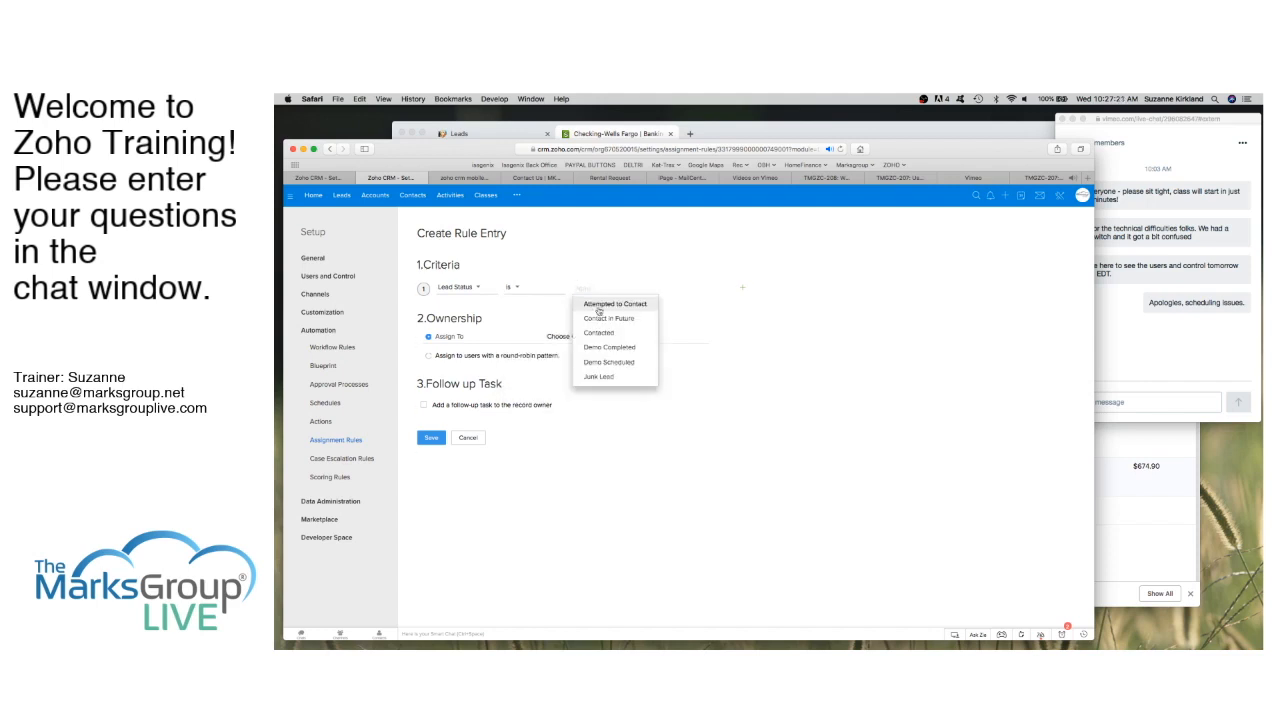
{"action": "scroll", "coordinate": [600, 340], "scroll_direction": "down", "scroll_amount": 3}
{"action": "left_click", "coordinate": [600, 353]}
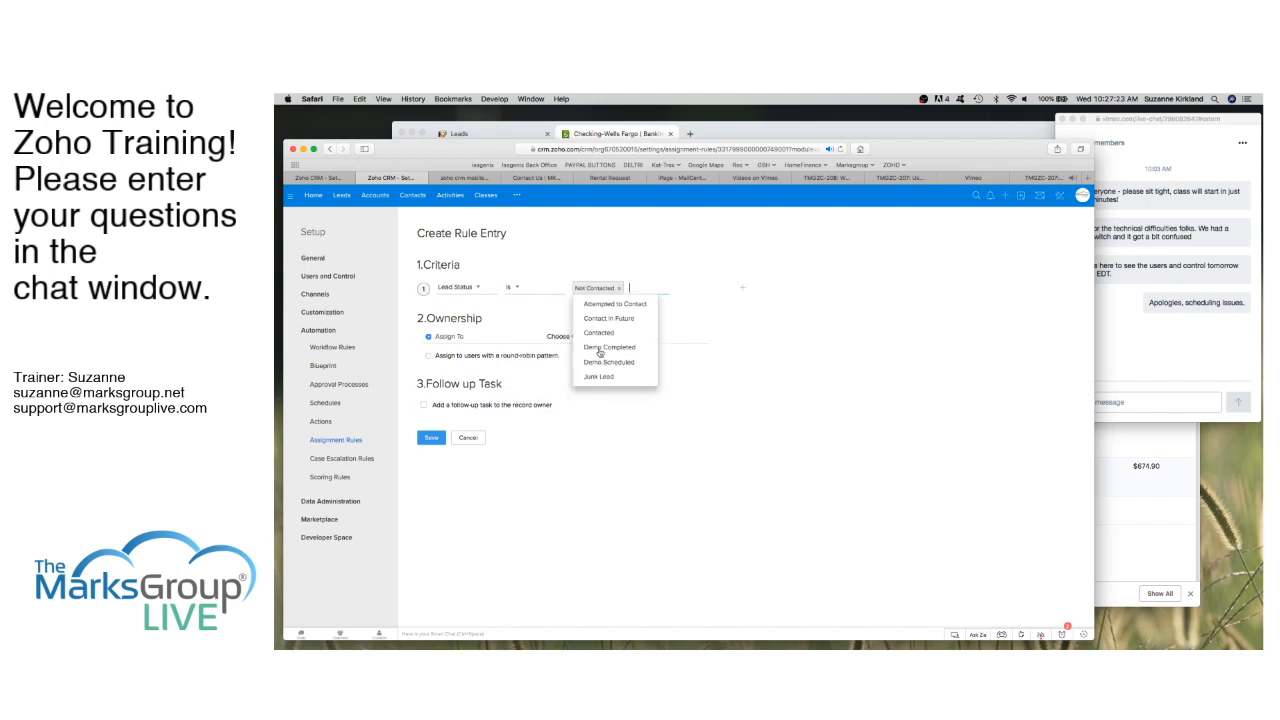
{"action": "left_click", "coordinate": [712, 400]}
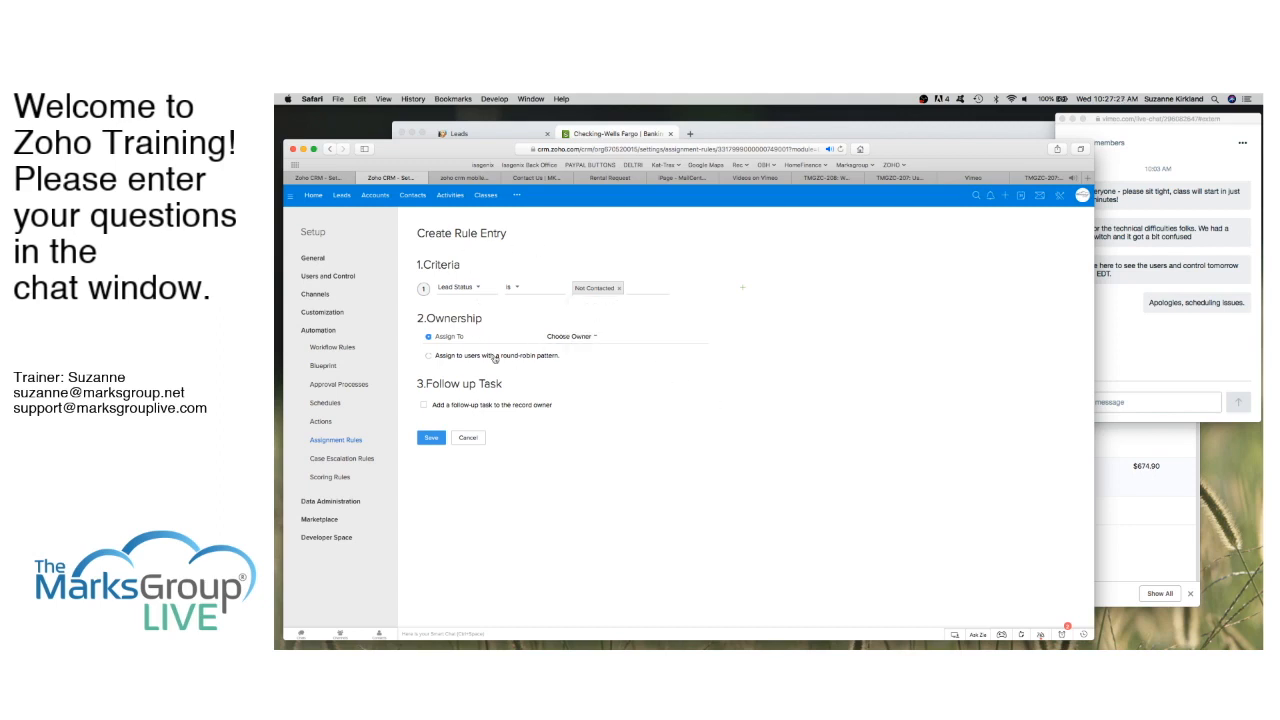
Step: Assign matching leads round-robin to two individual users, including the admin, and save the entry
{"action": "left_click", "coordinate": [429, 357]}
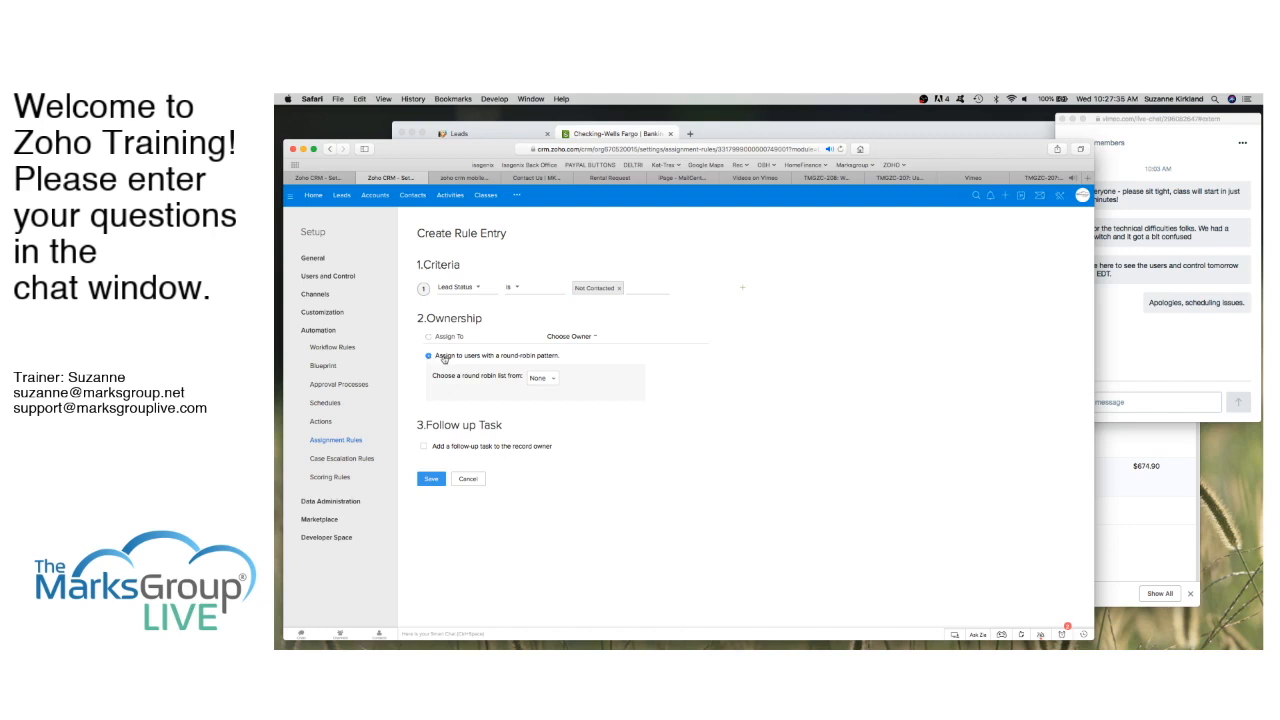
{"action": "left_click", "coordinate": [555, 380]}
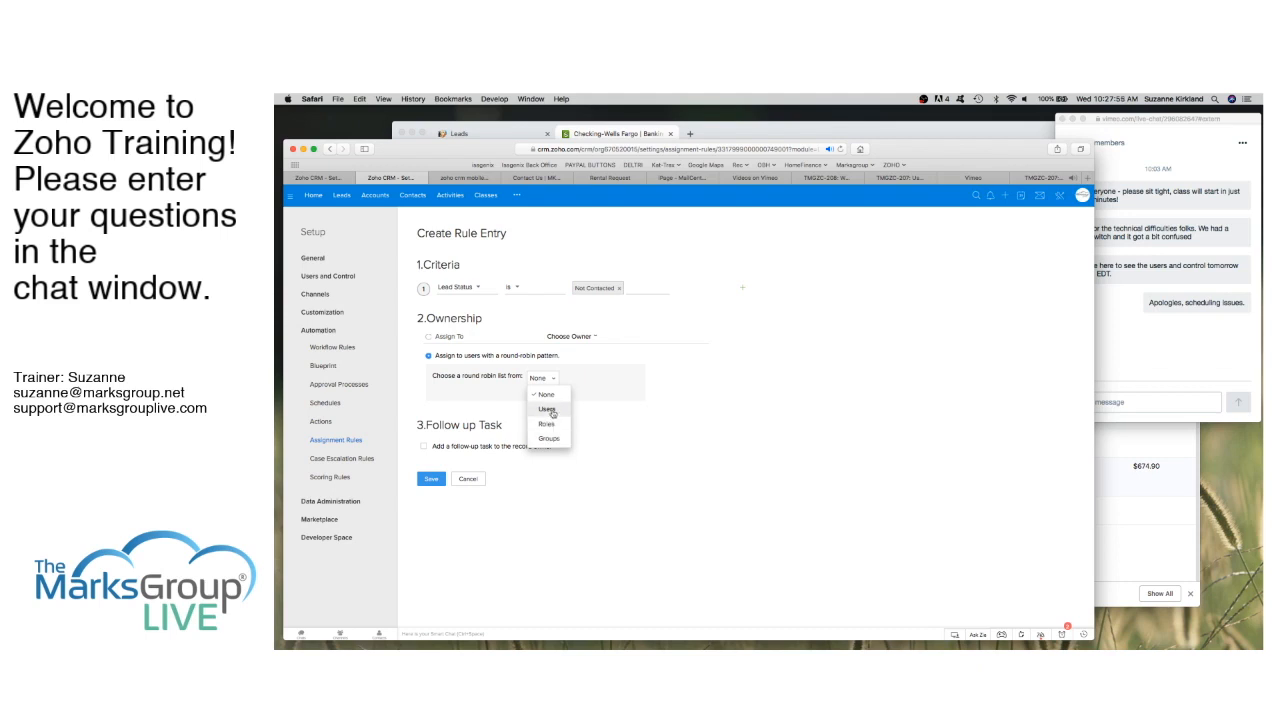
{"action": "left_click", "coordinate": [550, 410]}
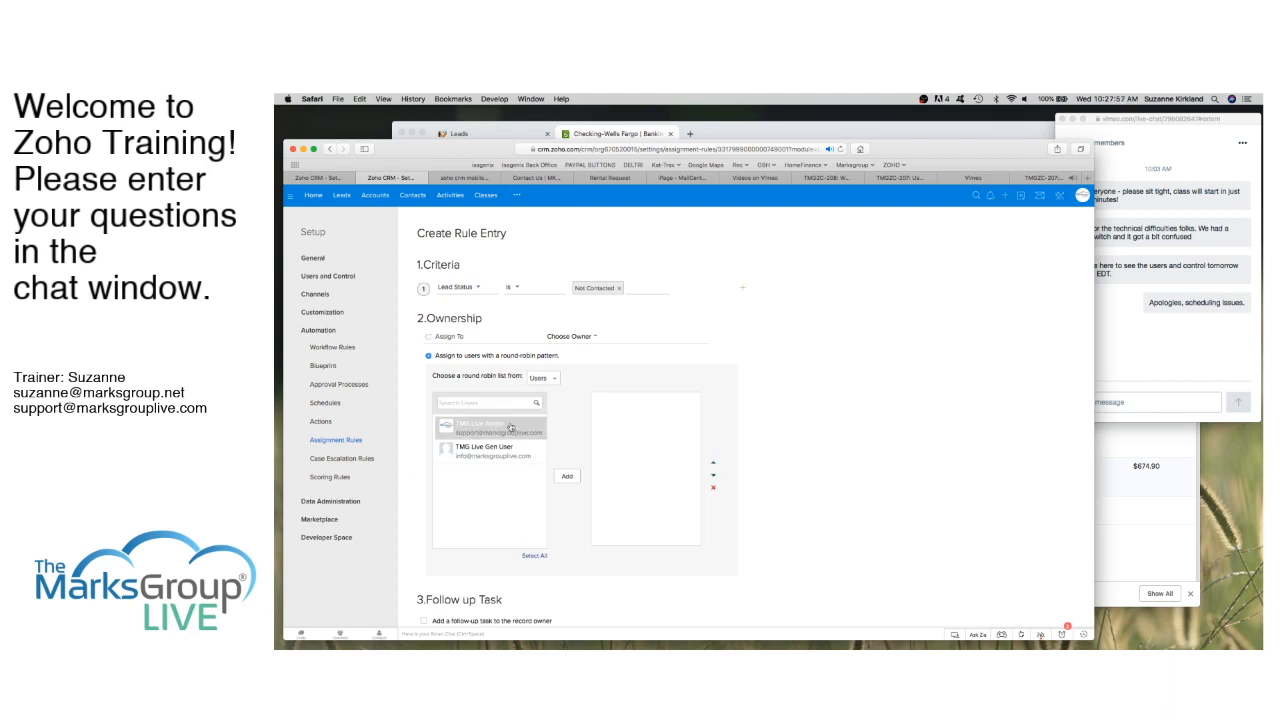
{"action": "left_click", "coordinate": [511, 429]}
{"action": "left_click", "coordinate": [568, 476]}
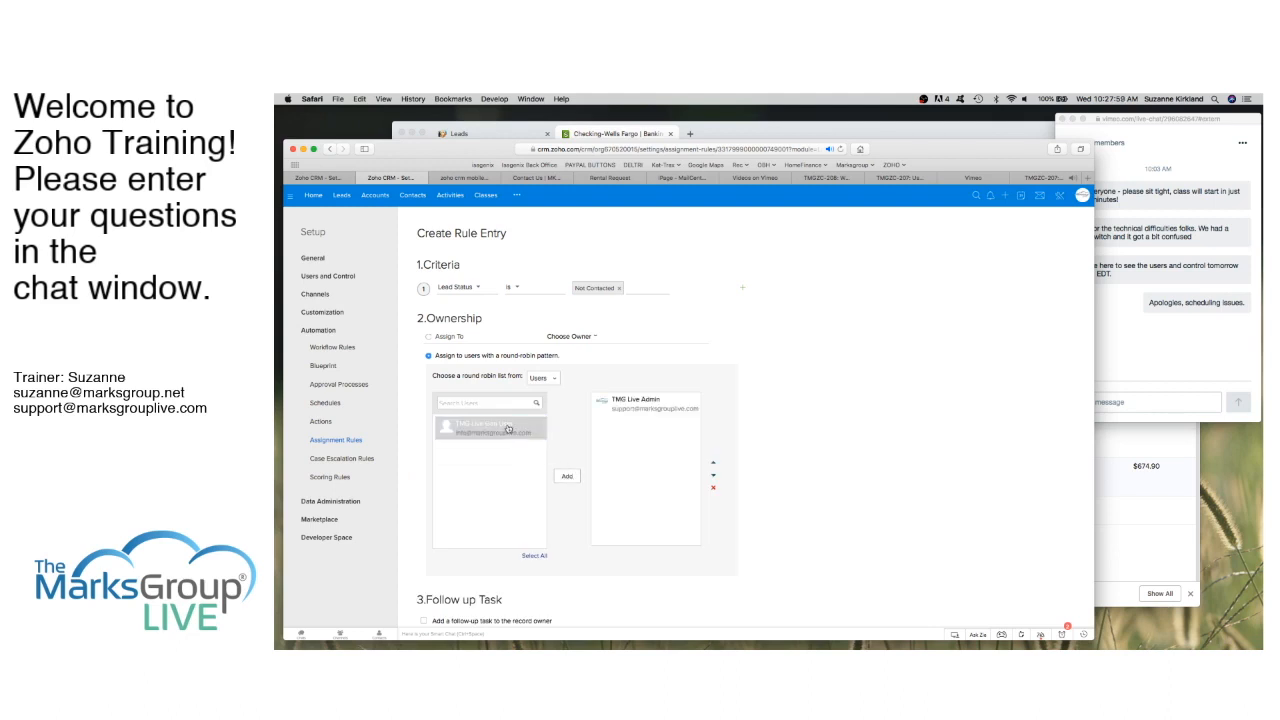
{"action": "left_click", "coordinate": [567, 478]}
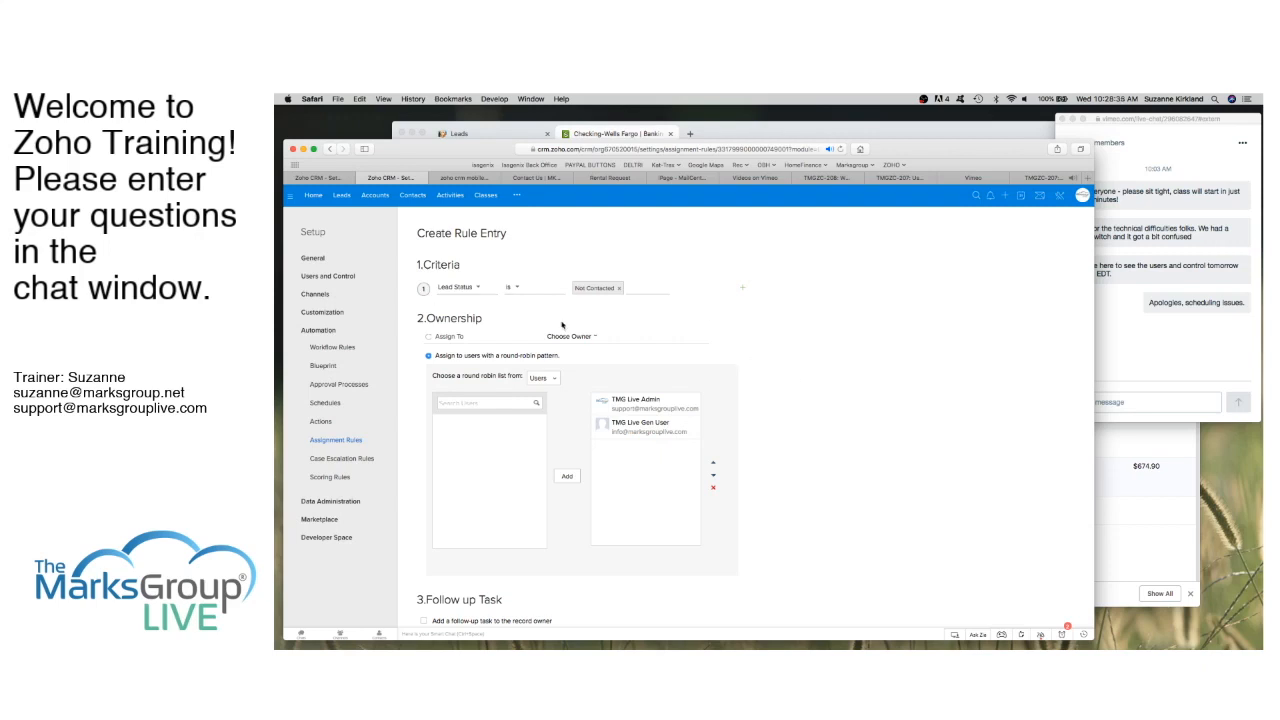
{"action": "scroll", "coordinate": [781, 501], "scroll_direction": "down", "scroll_amount": 1}
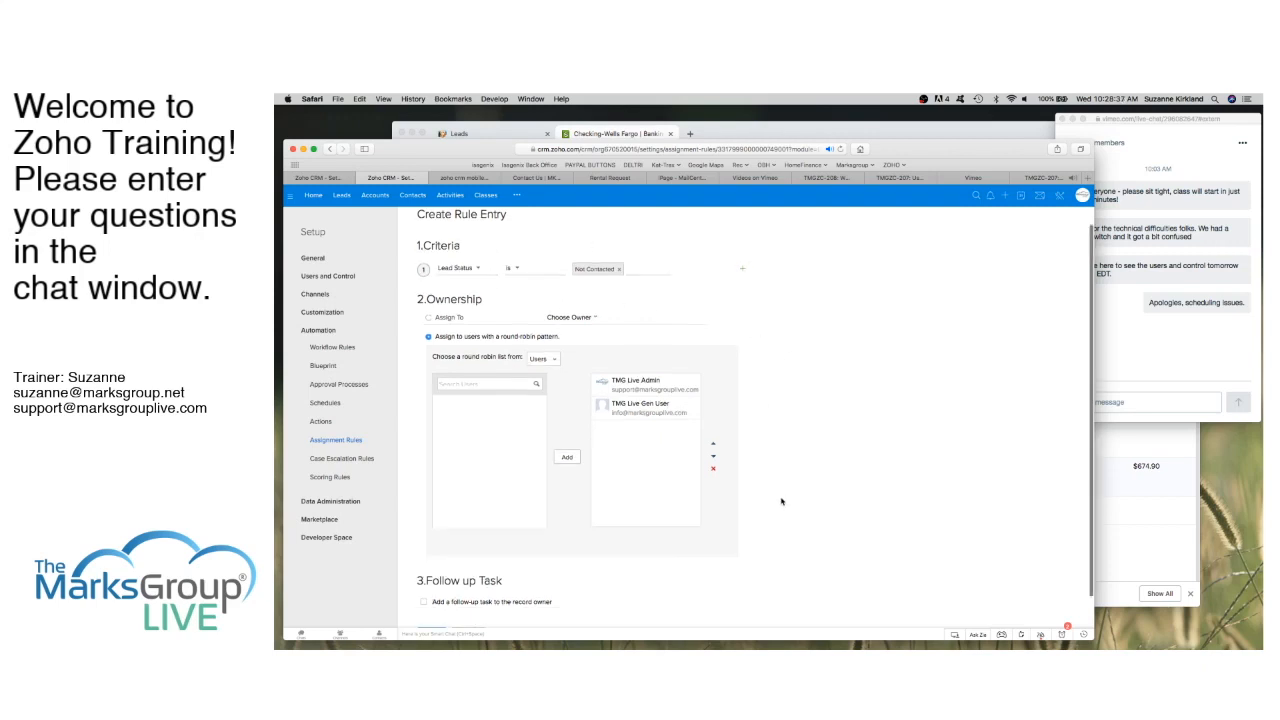
{"action": "scroll", "coordinate": [781, 501], "scroll_direction": "down", "scroll_amount": 2}
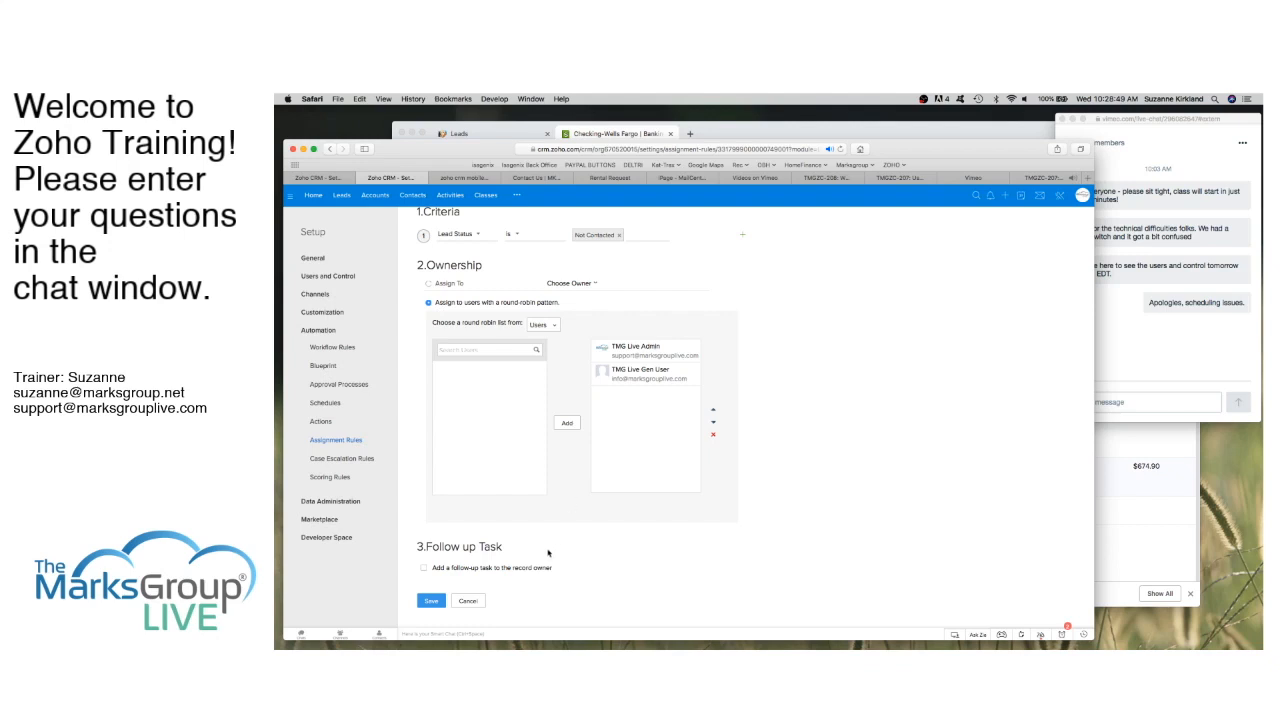
{"action": "left_click", "coordinate": [431, 601]}
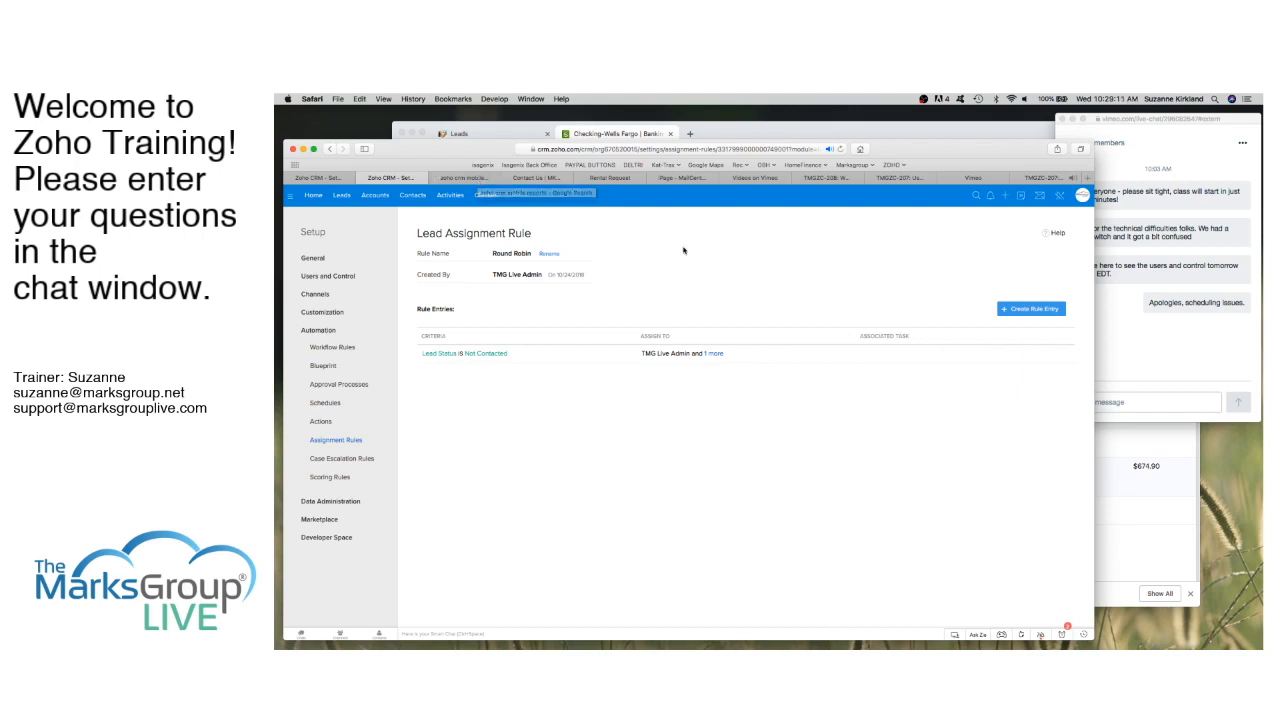
Step: Select Round Robin as the Contact Us form's lead assignment rule
{"action": "left_click", "coordinate": [334, 180]}
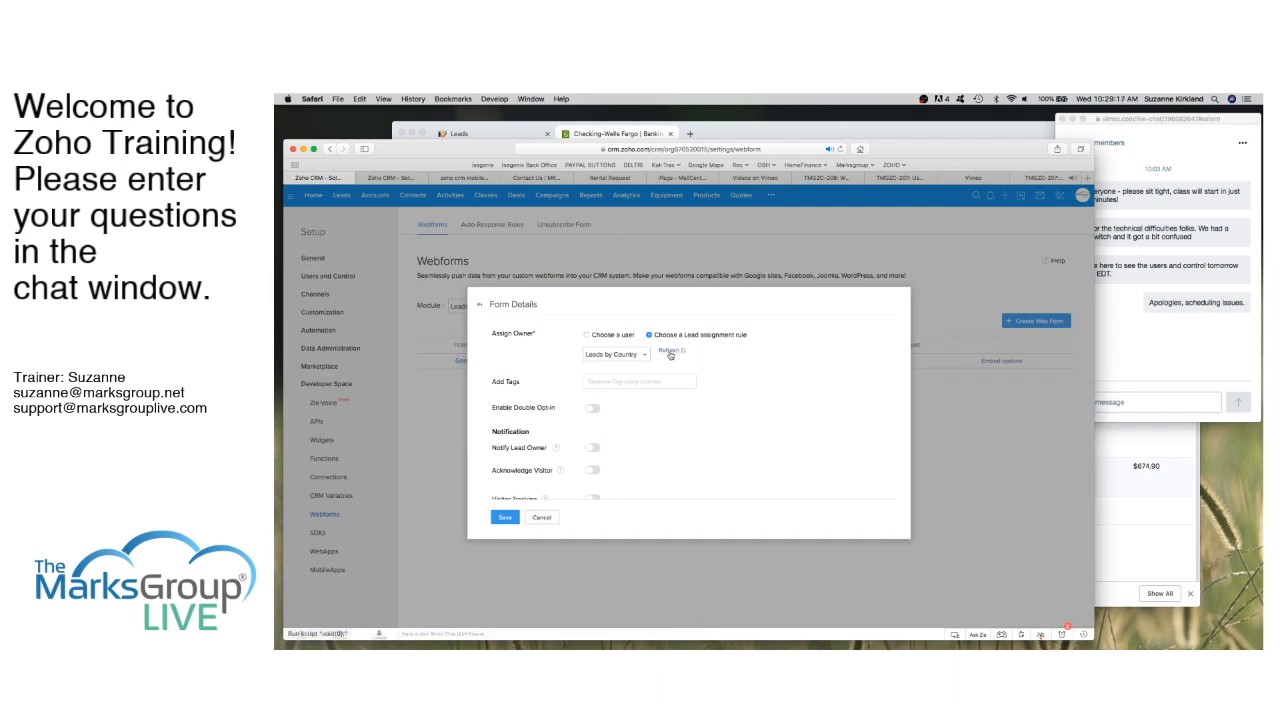
{"action": "left_click", "coordinate": [630, 355]}
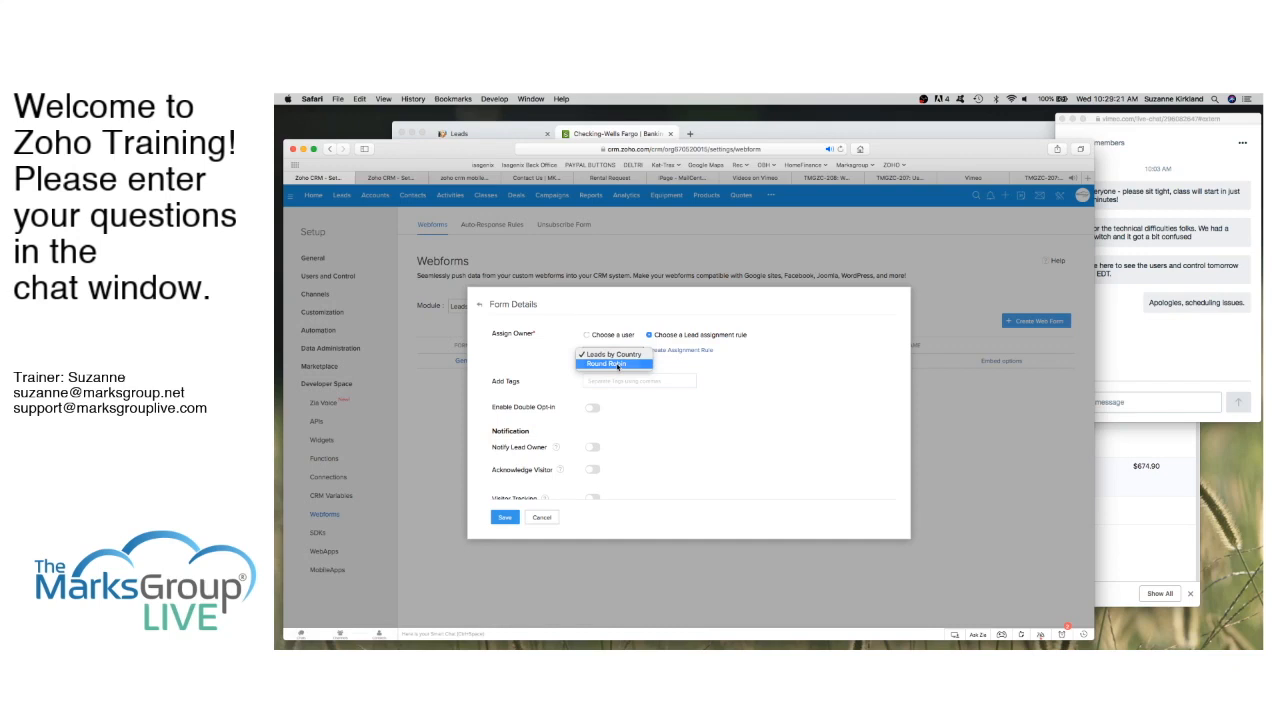
{"action": "left_click", "coordinate": [617, 365]}
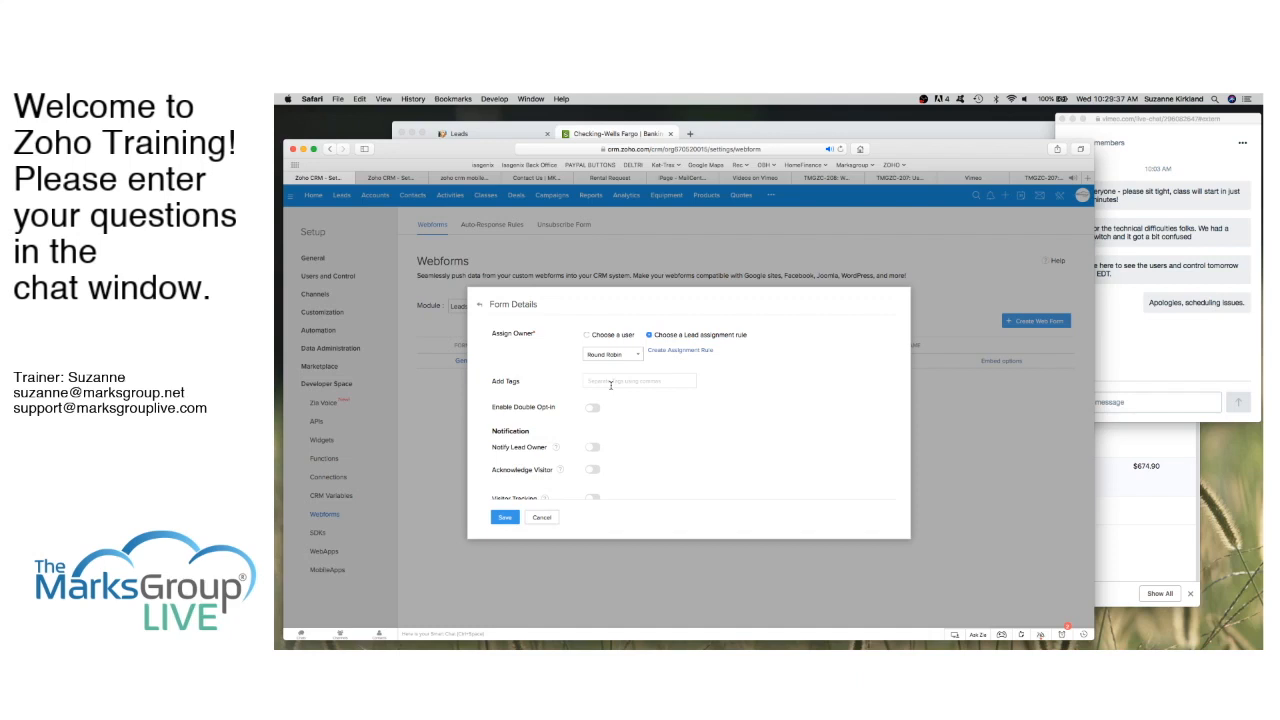
Step: Add the existing Webform tag to the form's Add Tags field
{"action": "scroll", "coordinate": [611, 386], "scroll_direction": "down", "scroll_amount": 3}
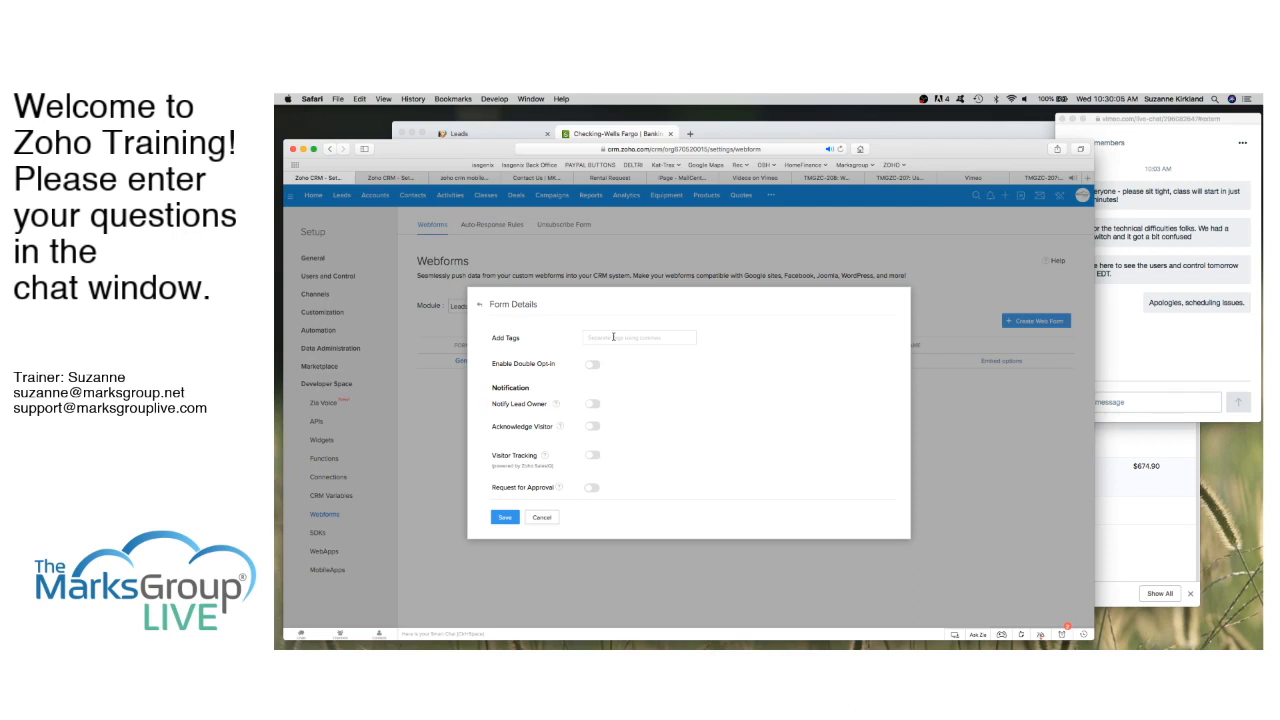
{"action": "left_click", "coordinate": [613, 337]}
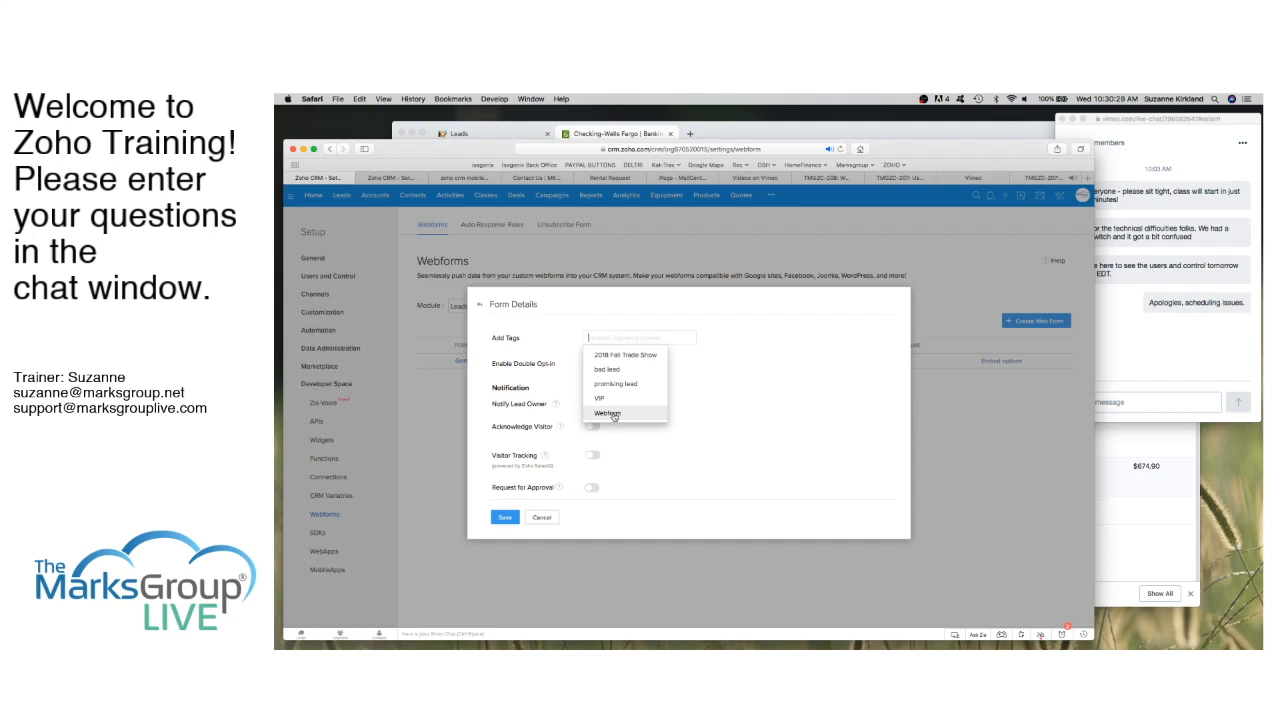
{"action": "left_click", "coordinate": [613, 414]}
{"action": "left_click", "coordinate": [694, 388]}
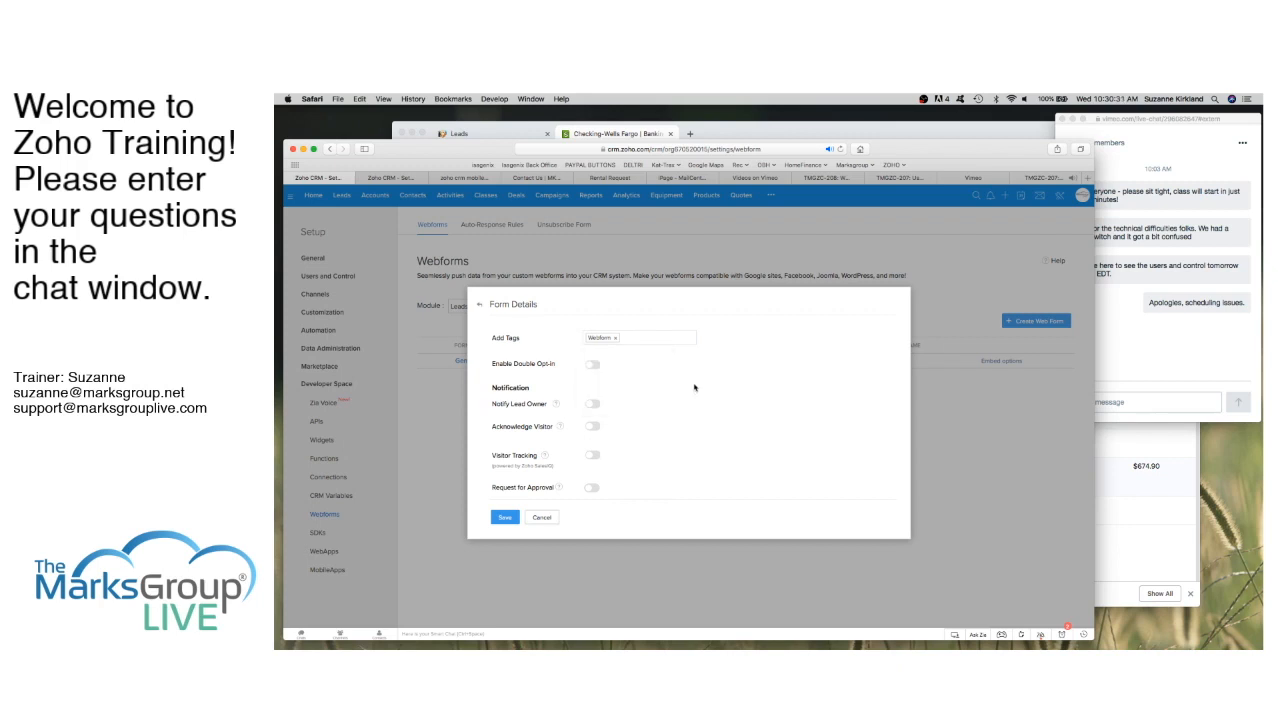
{"action": "scroll", "coordinate": [658, 370], "scroll_direction": "down", "scroll_amount": 2}
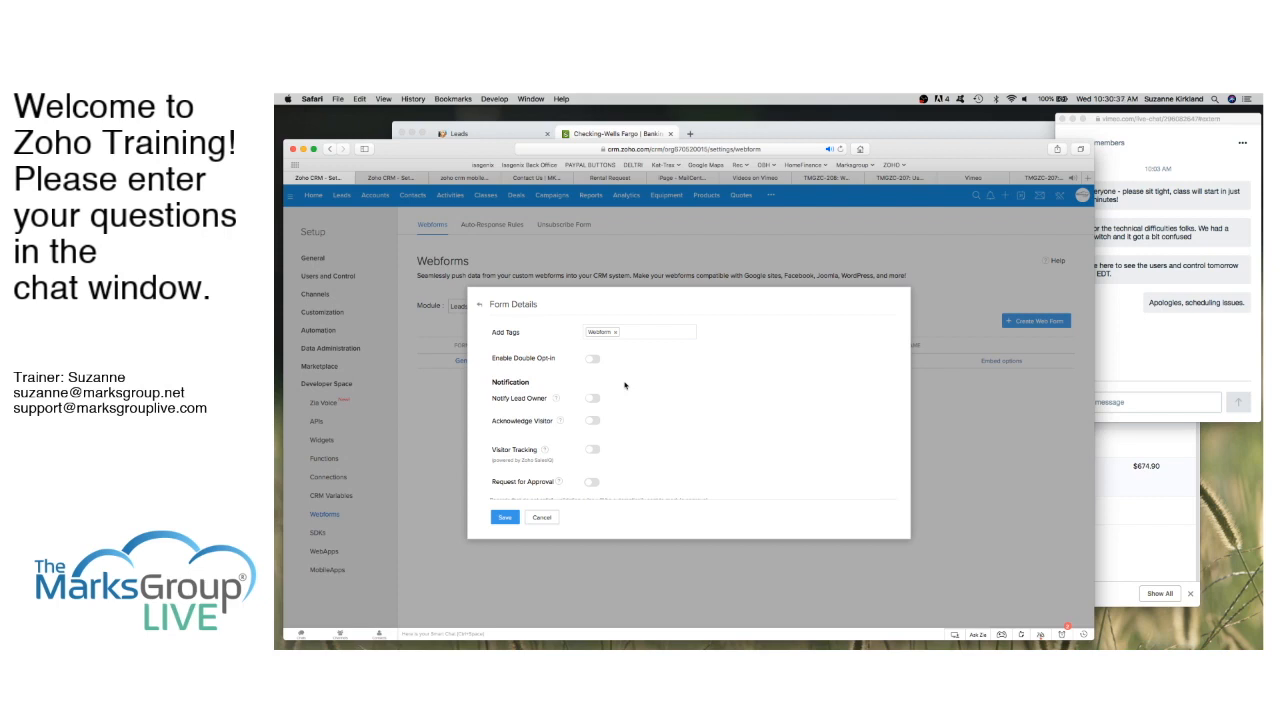
{"action": "scroll", "coordinate": [625, 385], "scroll_direction": "down", "scroll_amount": 2}
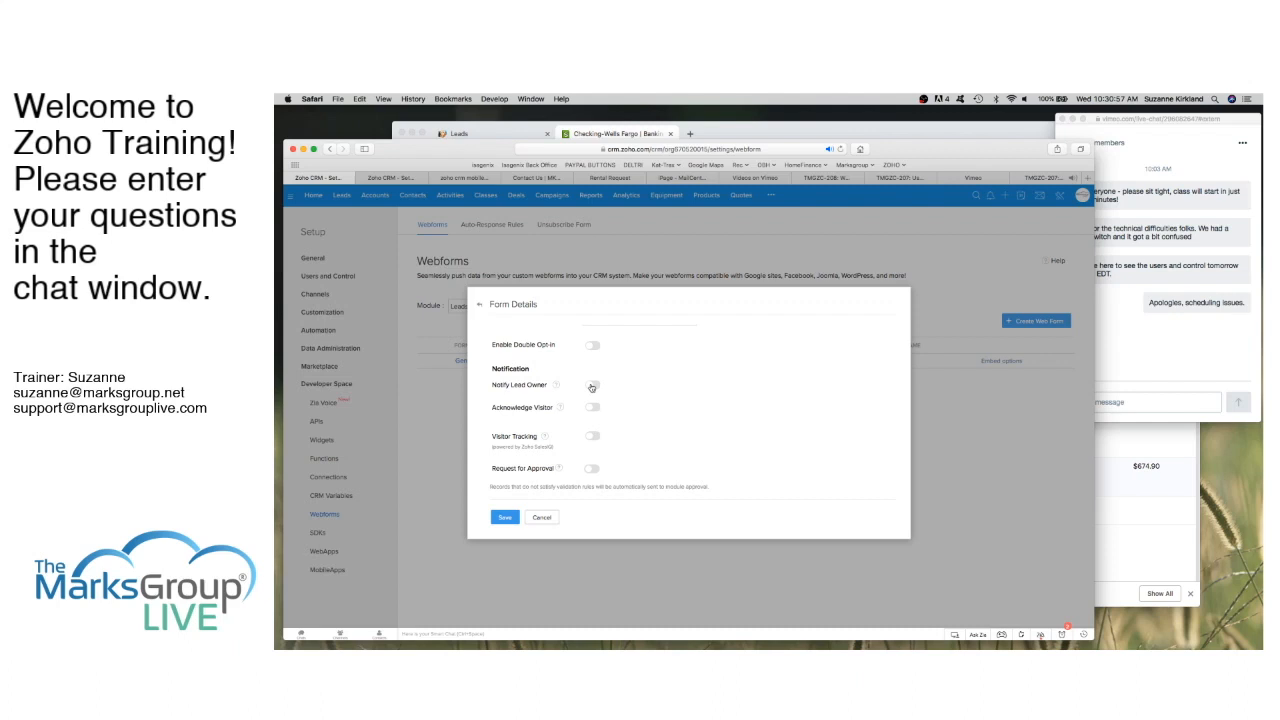
{"action": "left_click", "coordinate": [592, 386]}
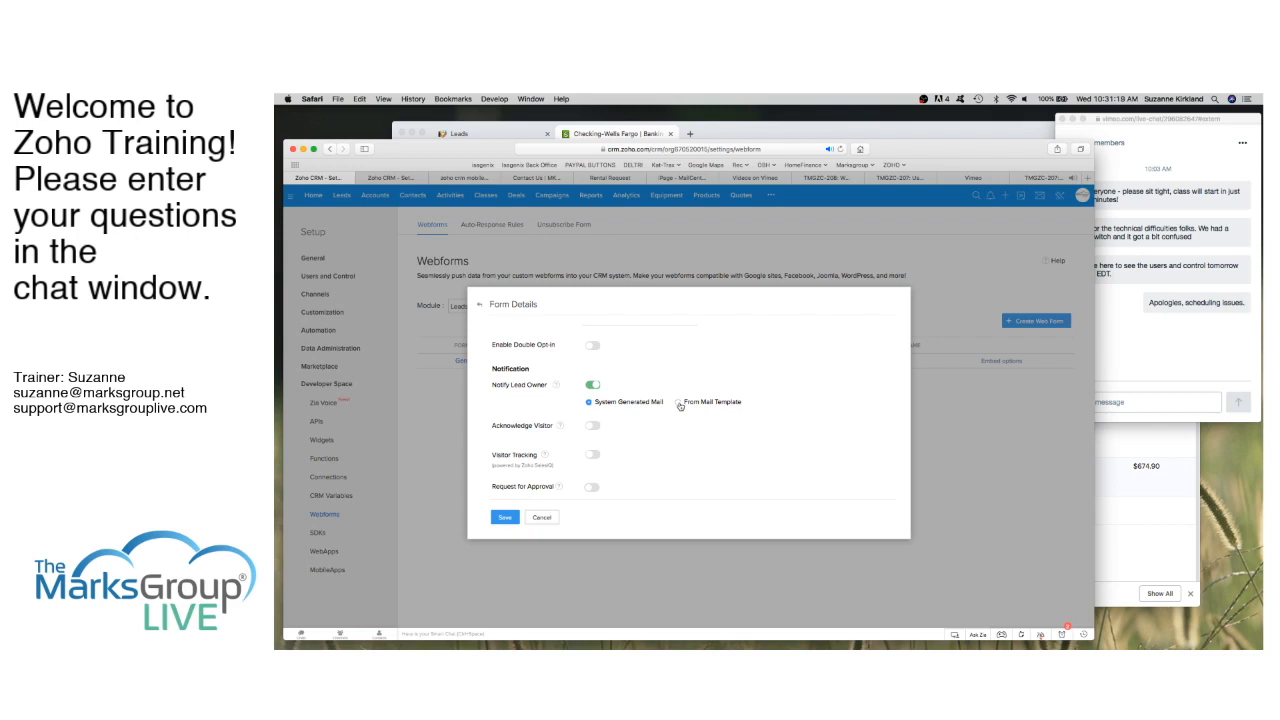
{"action": "left_click", "coordinate": [678, 403]}
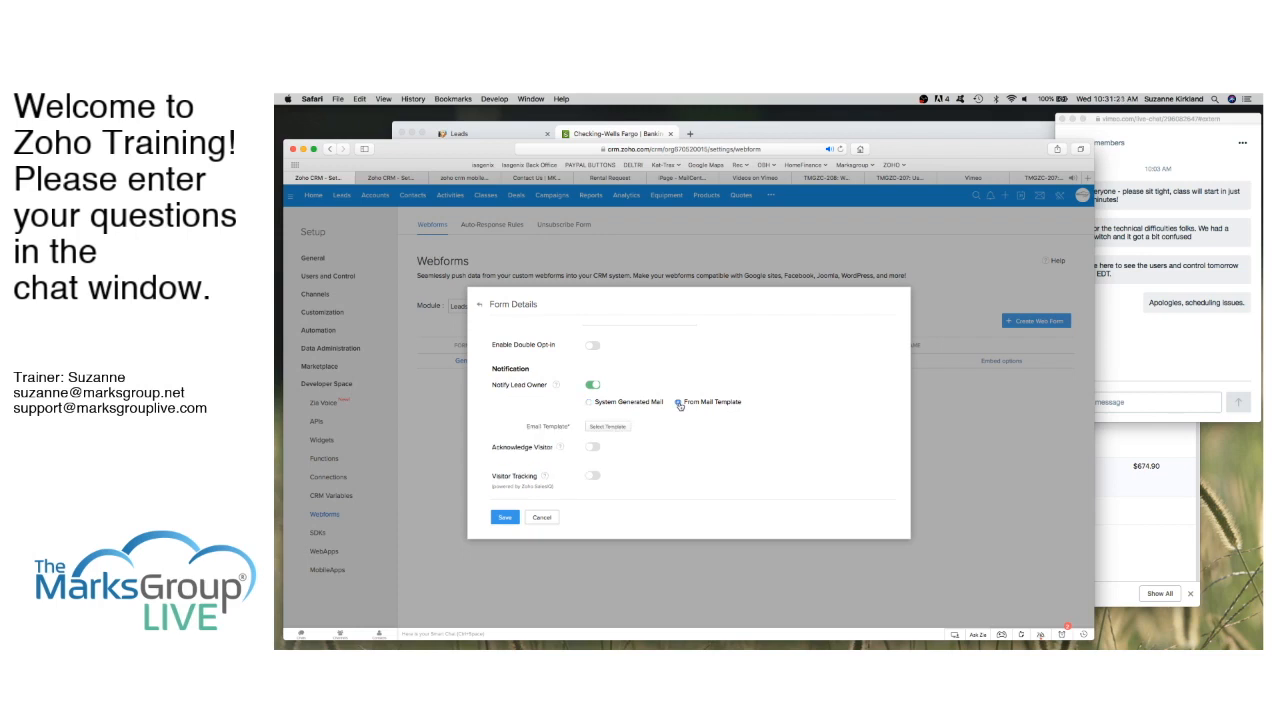
{"action": "left_click", "coordinate": [590, 403]}
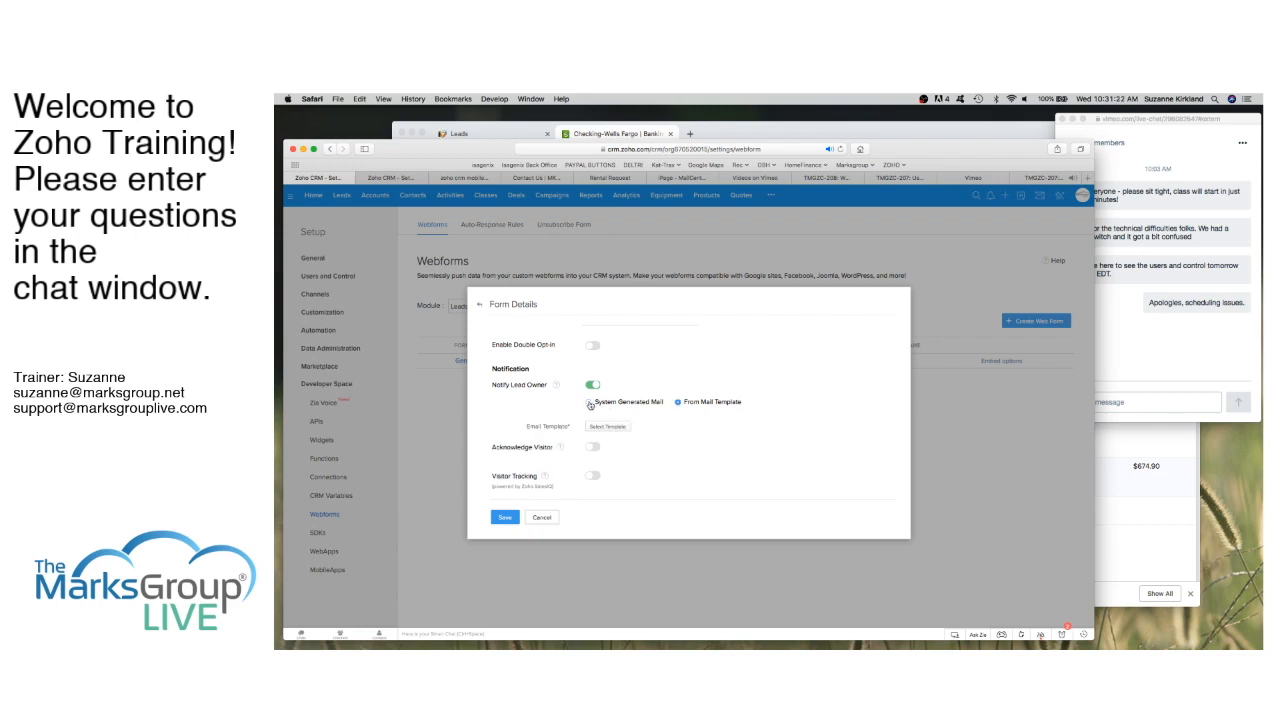
{"action": "left_click", "coordinate": [678, 402]}
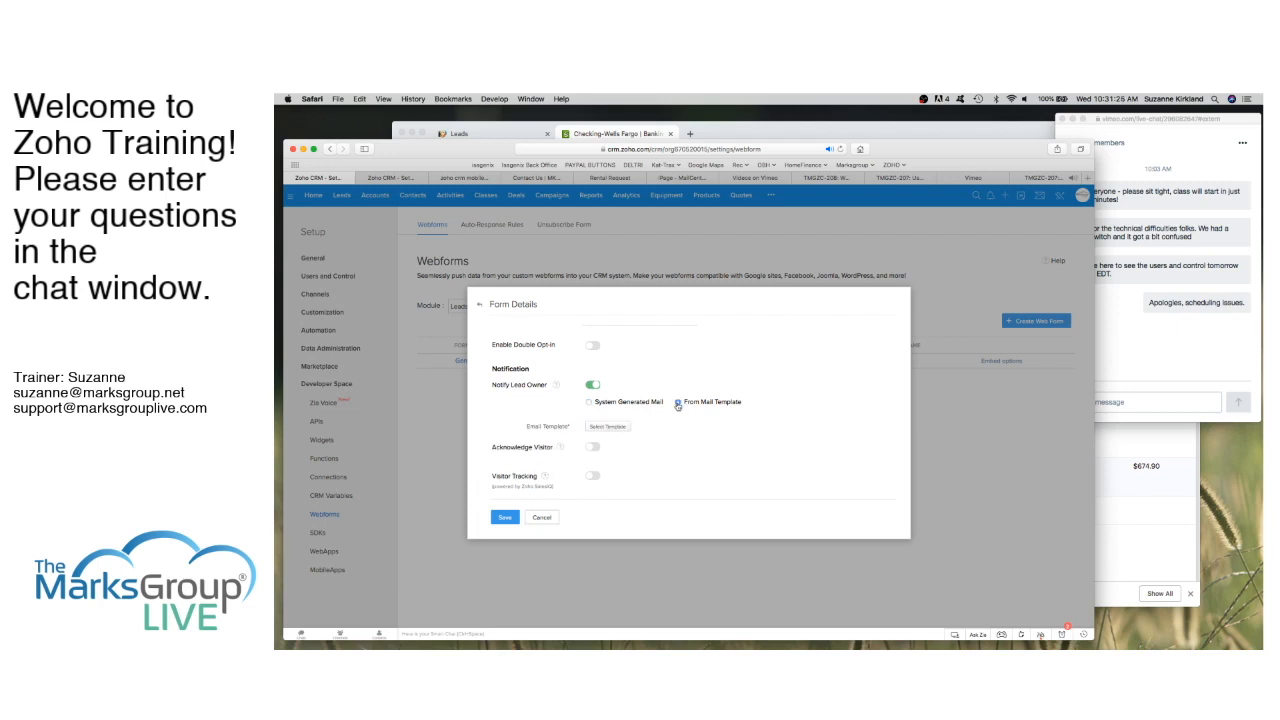
{"action": "left_click", "coordinate": [626, 427]}
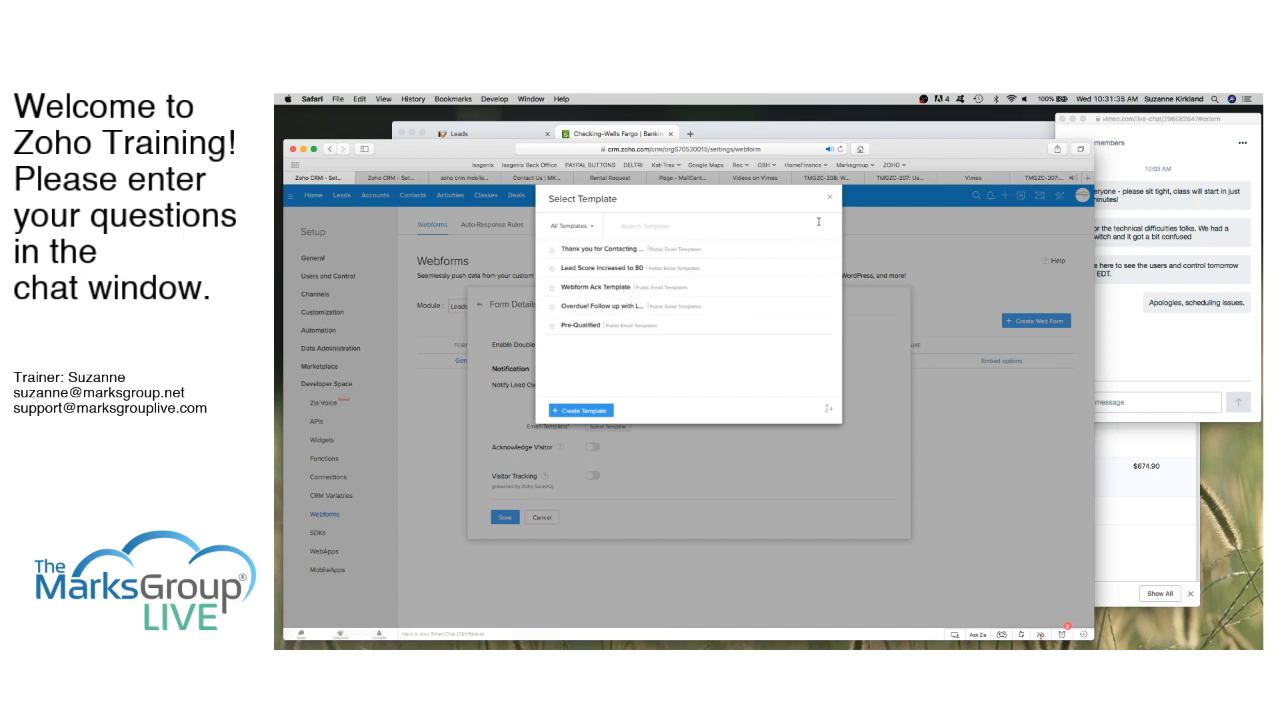
{"action": "left_click", "coordinate": [829, 199]}
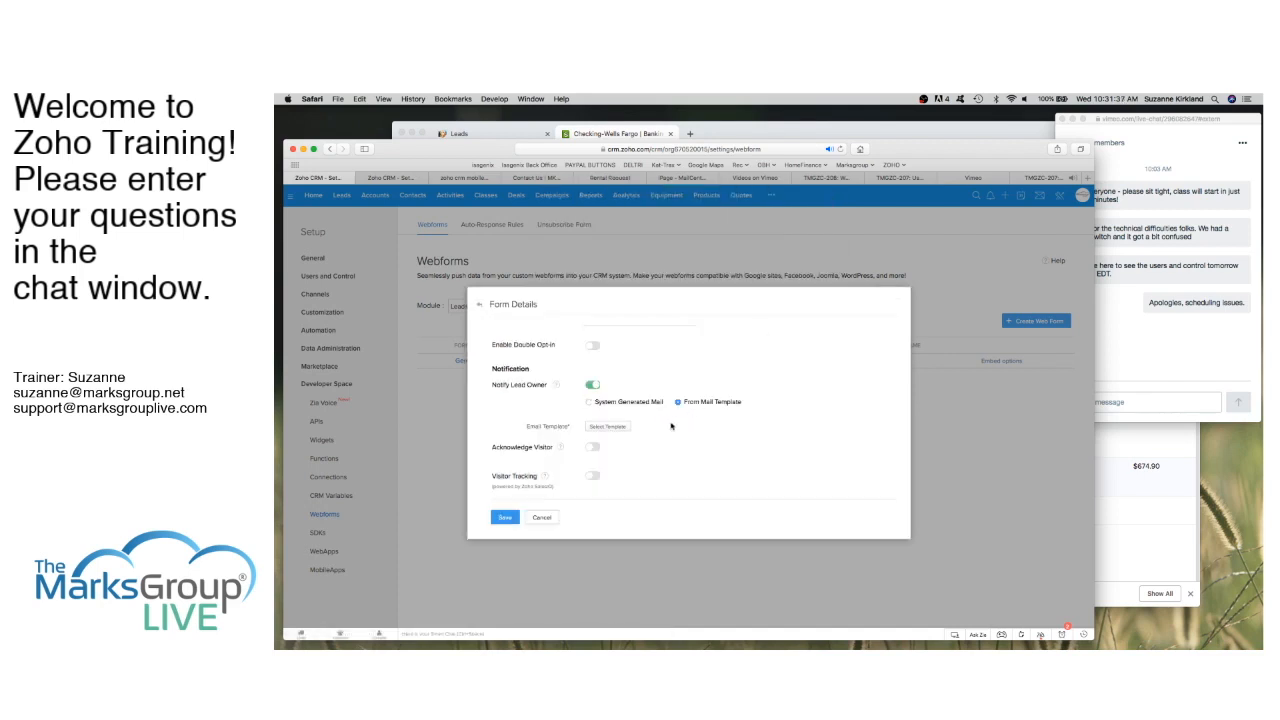
{"action": "left_click", "coordinate": [589, 402]}
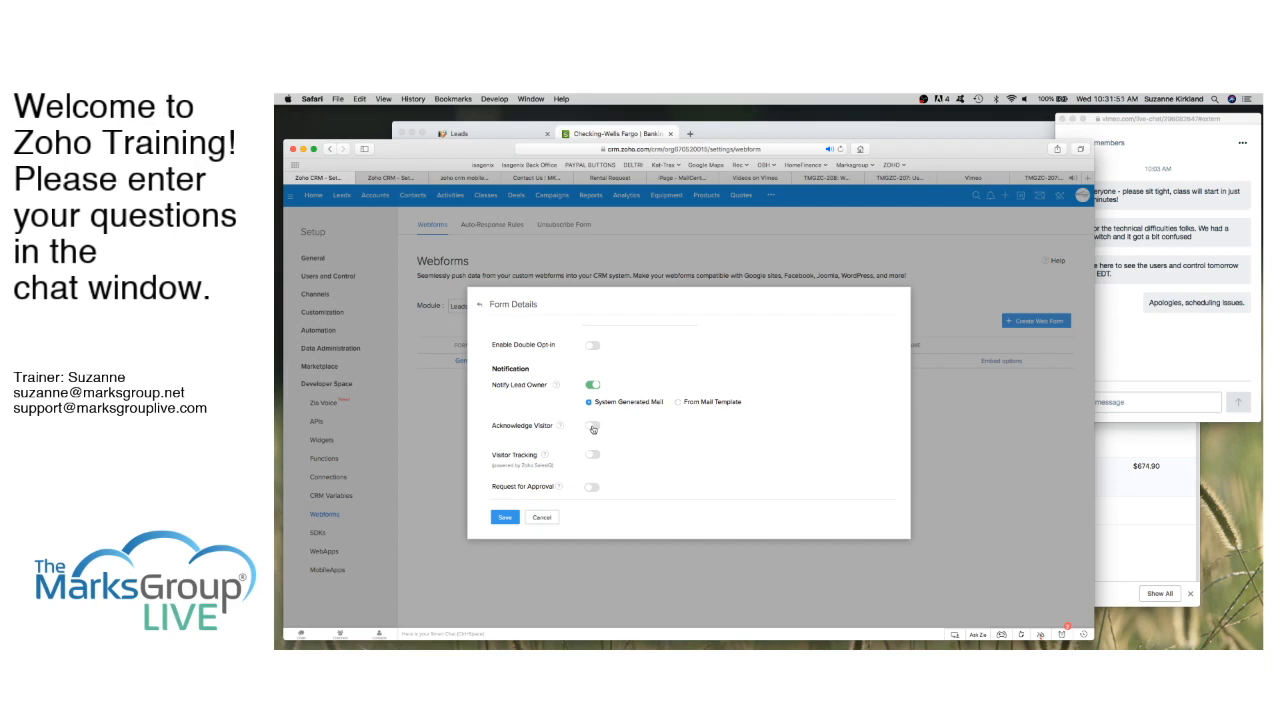
Step: Turn on Acknowledge Visitor and save the Contact Us form to reach its embed code
{"action": "left_click", "coordinate": [593, 428]}
{"action": "scroll", "coordinate": [591, 430], "scroll_direction": "down", "scroll_amount": 1}
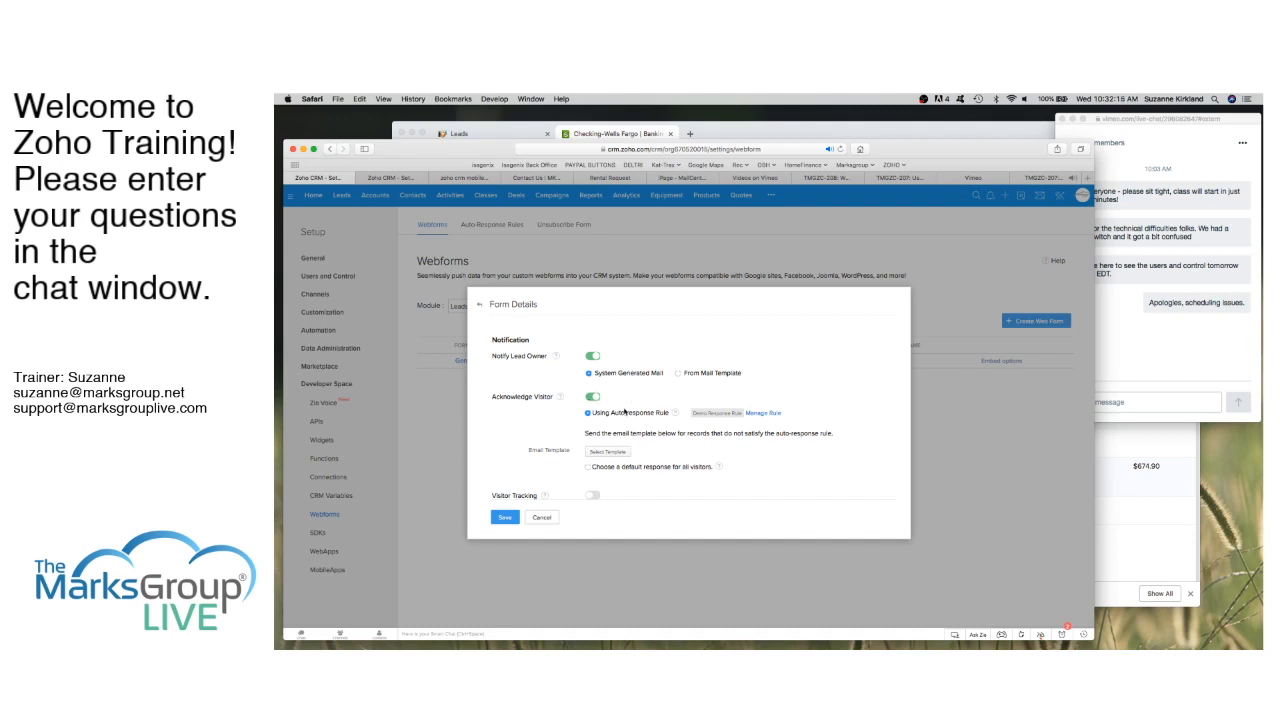
{"action": "scroll", "coordinate": [650, 445], "scroll_direction": "down", "scroll_amount": 3}
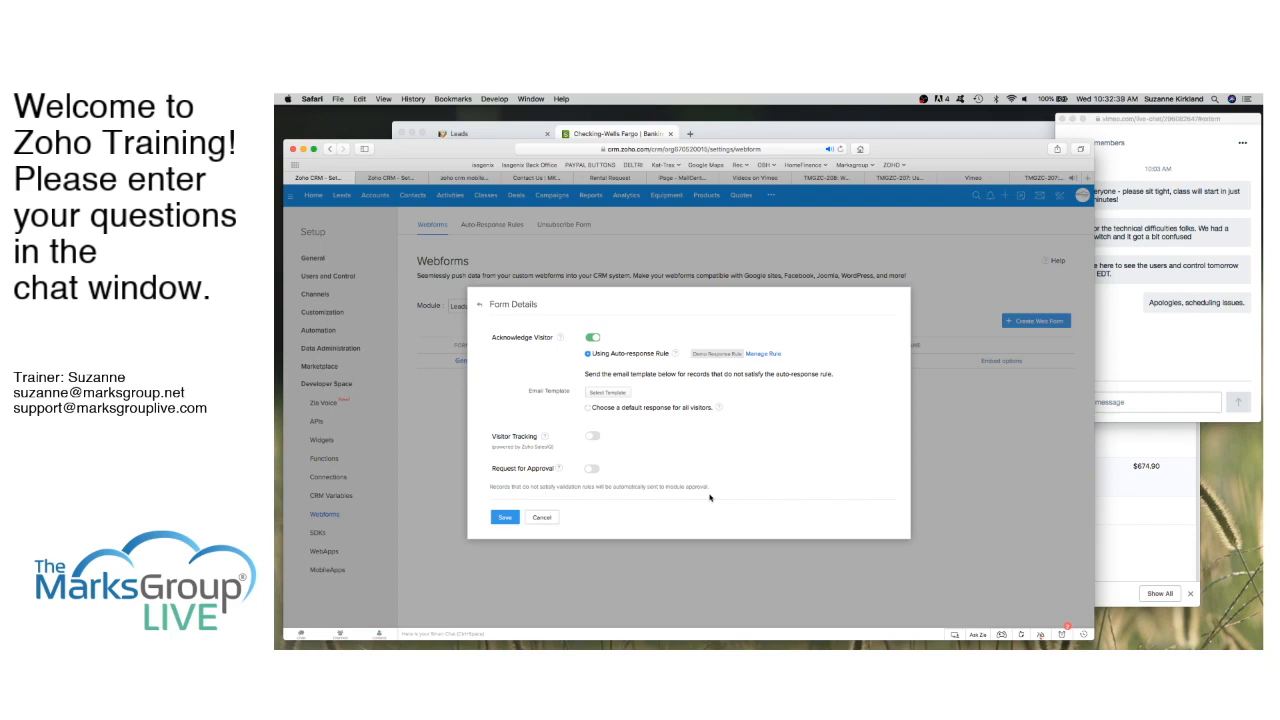
{"action": "scroll", "coordinate": [708, 447], "scroll_direction": "up", "scroll_amount": 2}
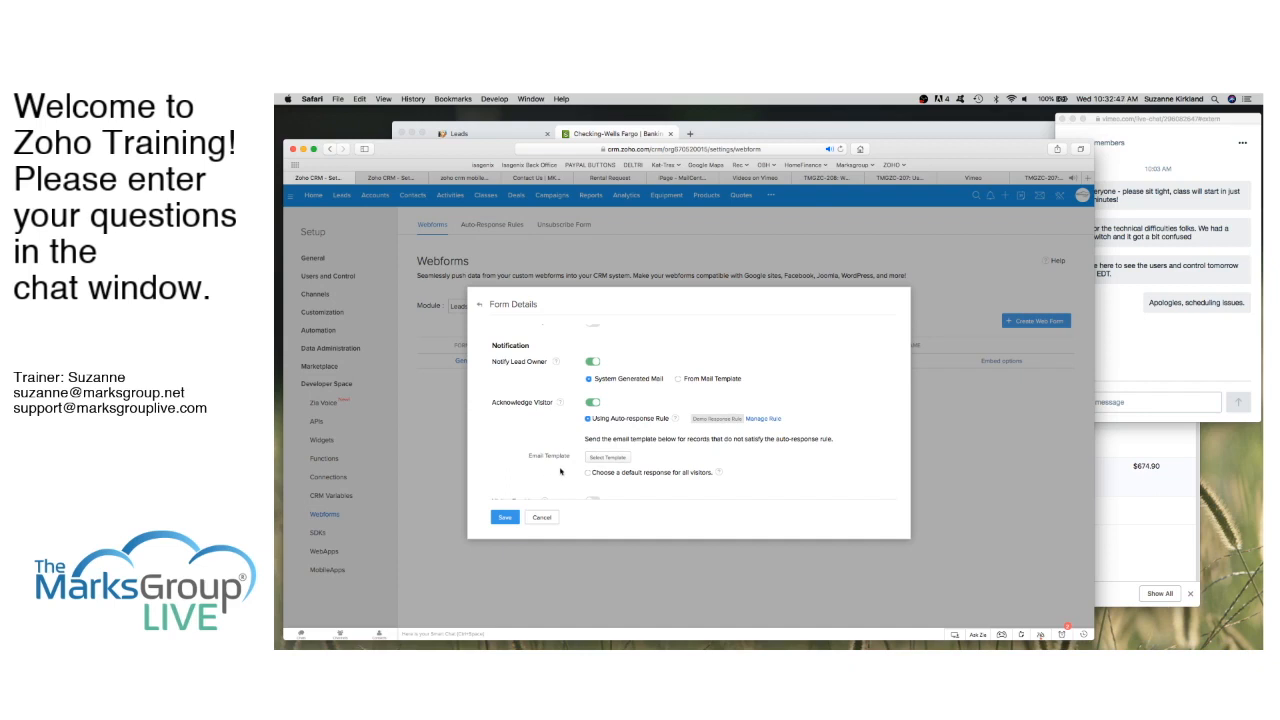
{"action": "scroll", "coordinate": [620, 448], "scroll_direction": "up", "scroll_amount": 5}
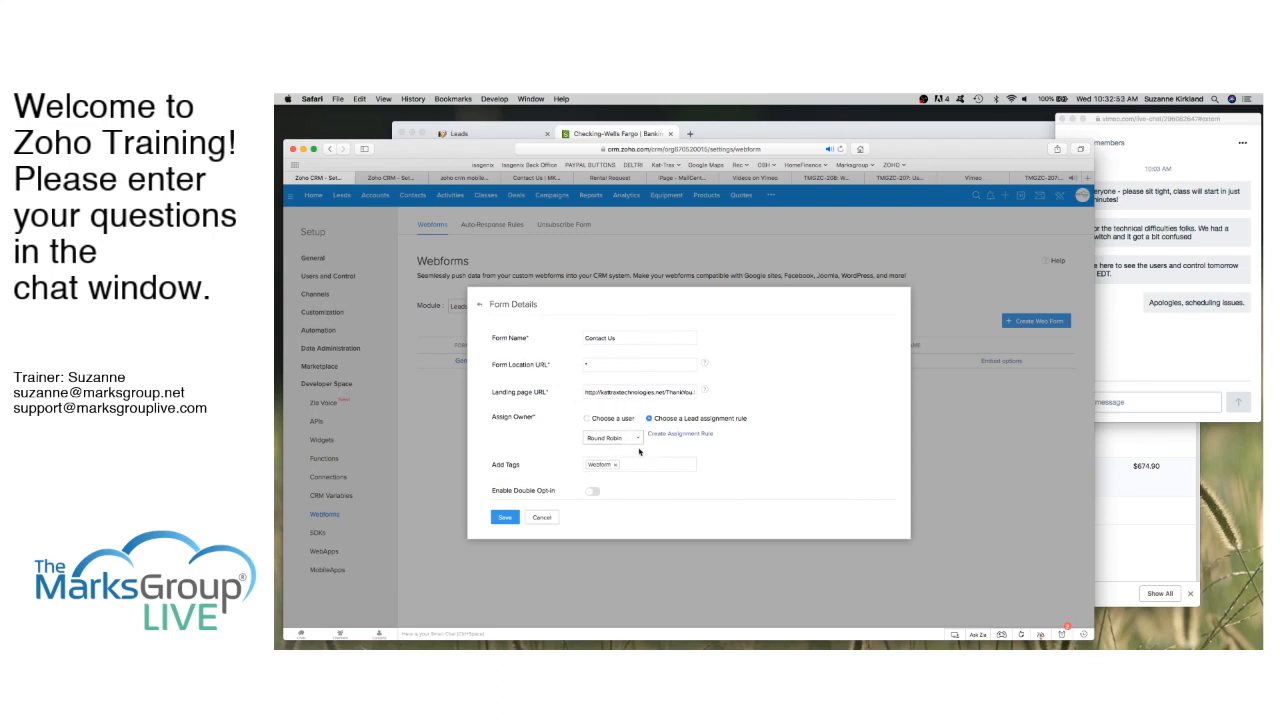
{"action": "scroll", "coordinate": [645, 476], "scroll_direction": "down", "scroll_amount": 10}
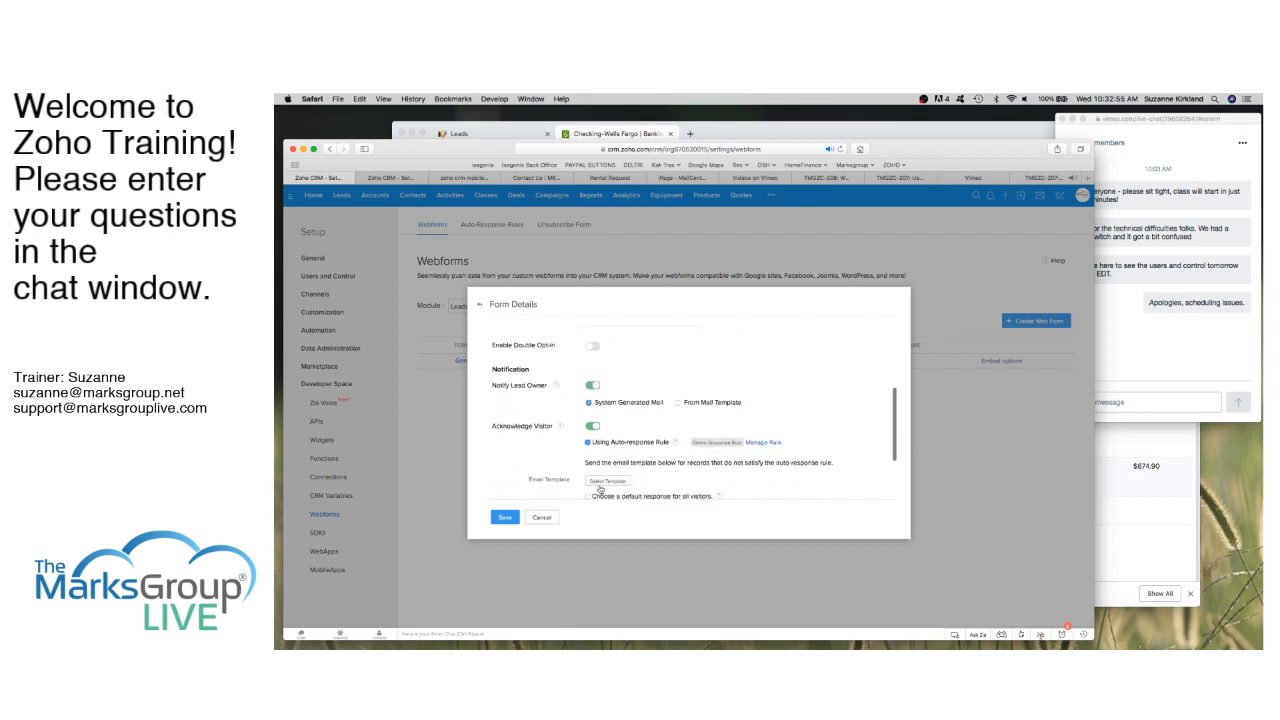
{"action": "scroll", "coordinate": [596, 490], "scroll_direction": "down", "scroll_amount": 1}
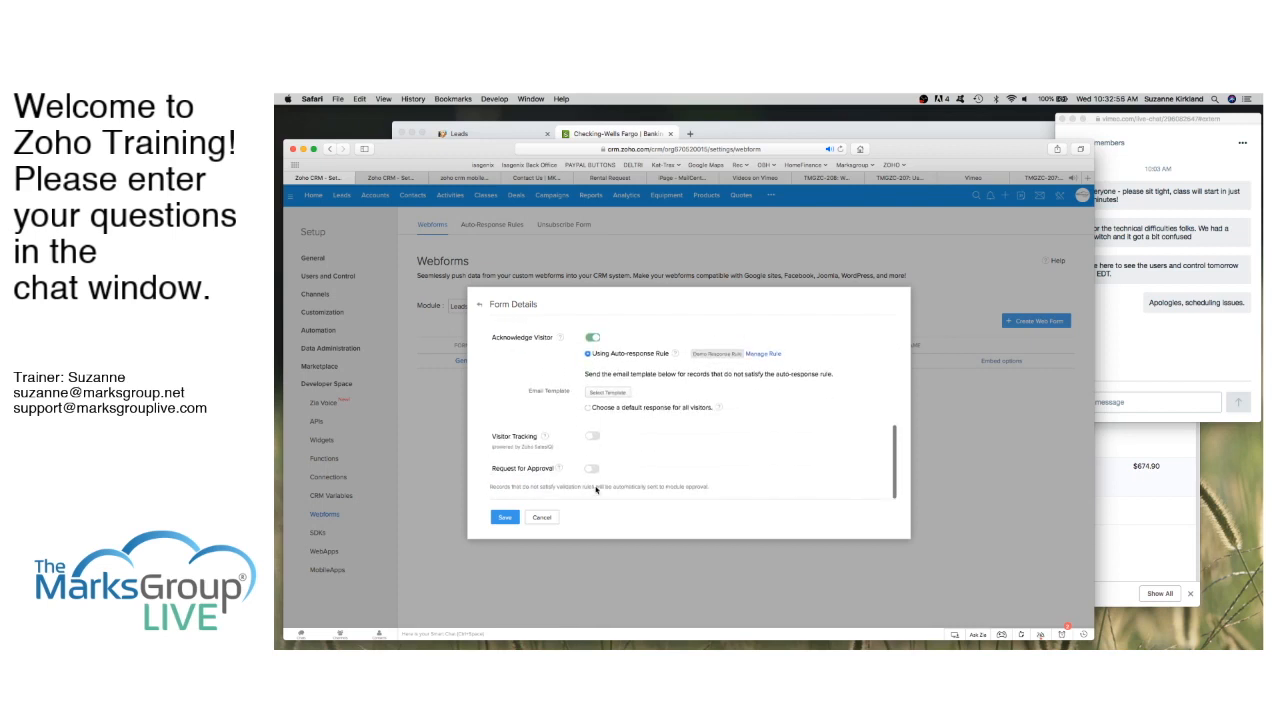
{"action": "left_click", "coordinate": [504, 517]}
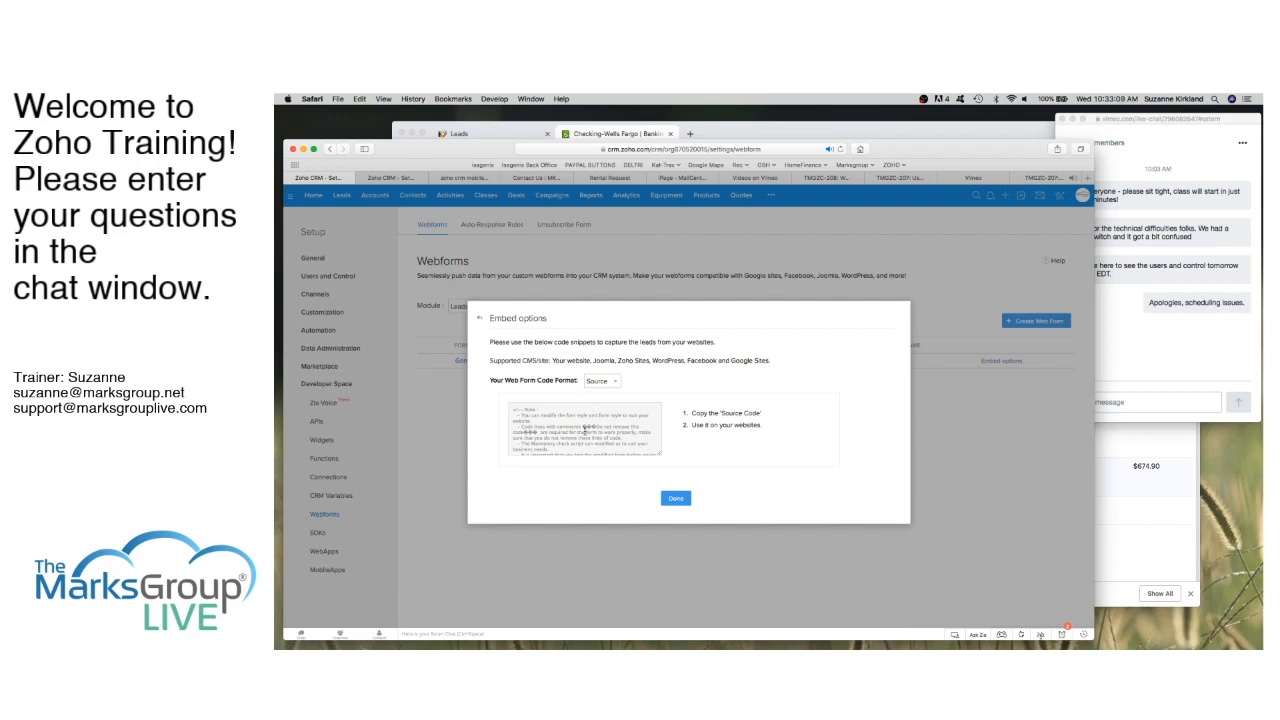
Step: Select the form's source code and show the Source, Embed and iFrame format options
{"action": "left_click", "coordinate": [587, 429]}
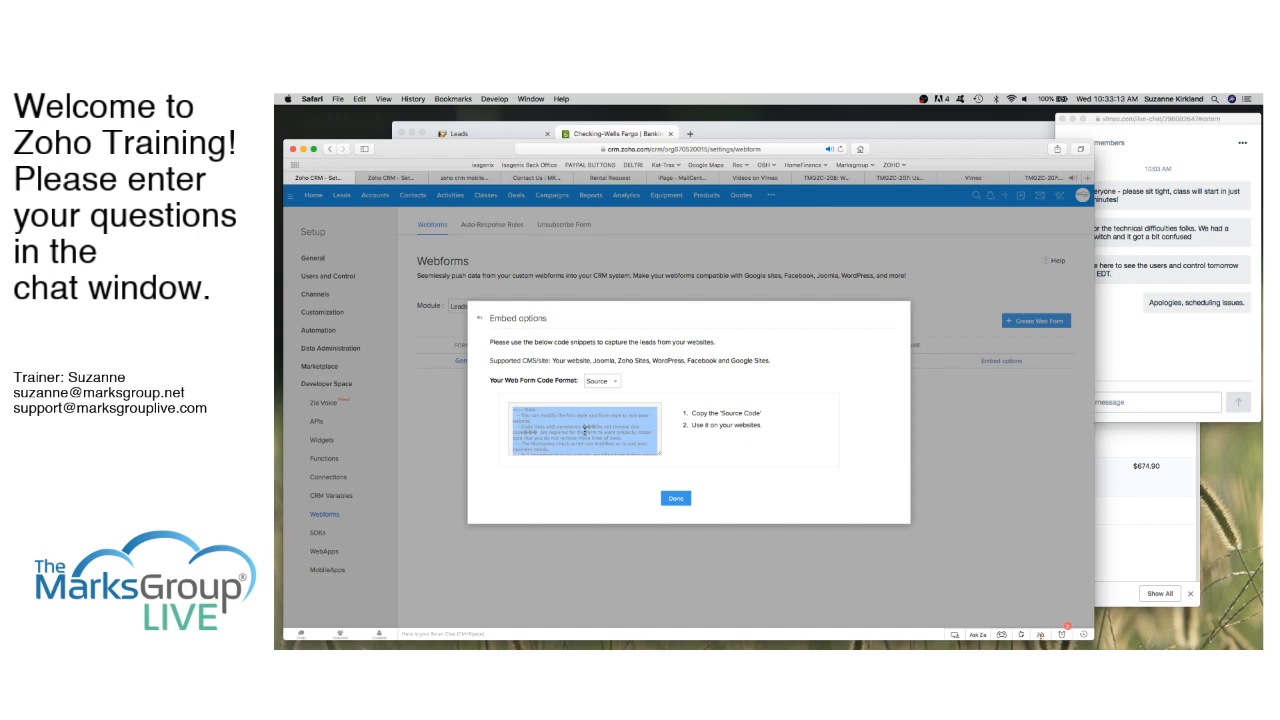
{"action": "left_click", "coordinate": [616, 382]}
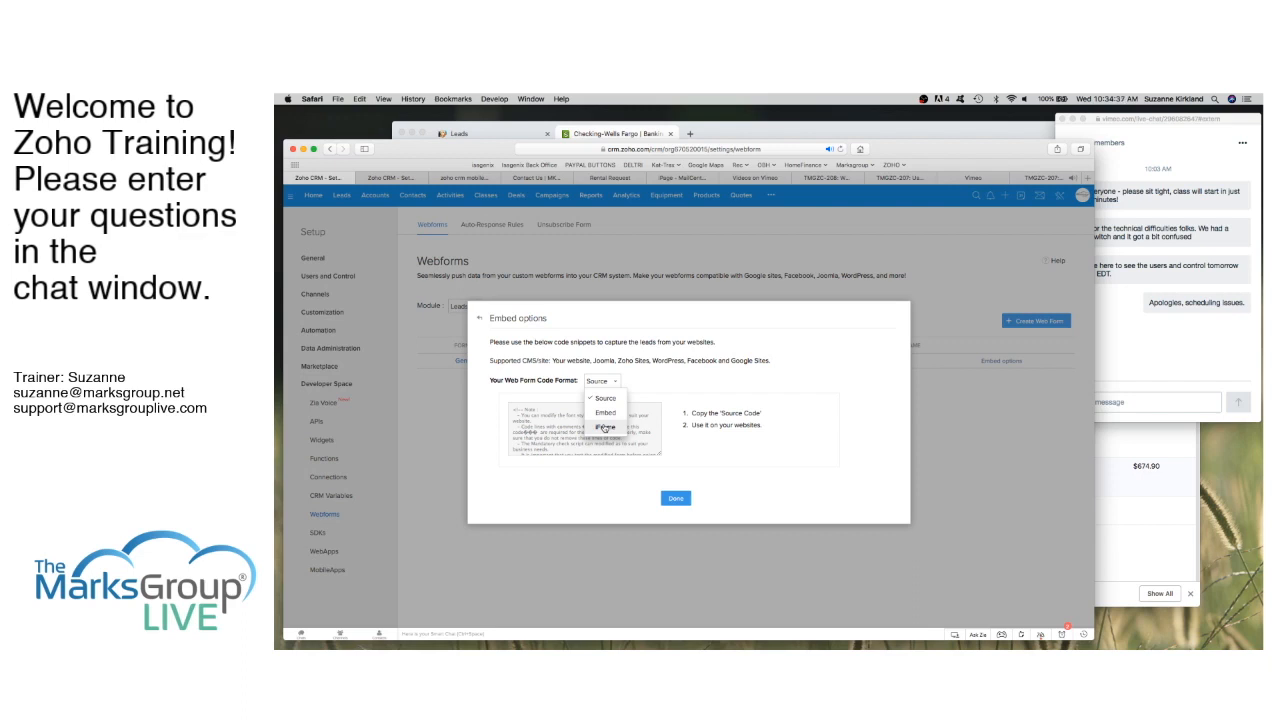
Step: Keep the Source format, copy the entire form code, and close Embed options
{"action": "left_click", "coordinate": [643, 430]}
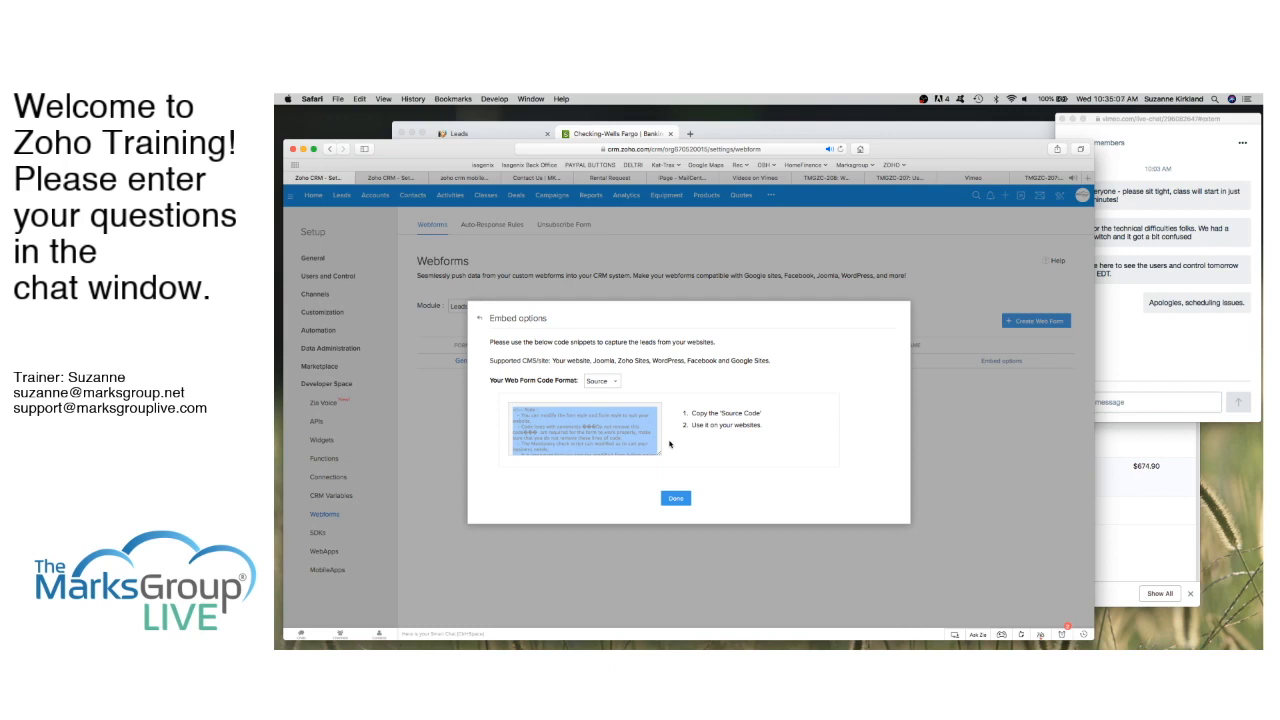
{"action": "left_click", "coordinate": [616, 425]}
{"action": "key", "text": "super+a"}
{"action": "left_click", "coordinate": [676, 502]}
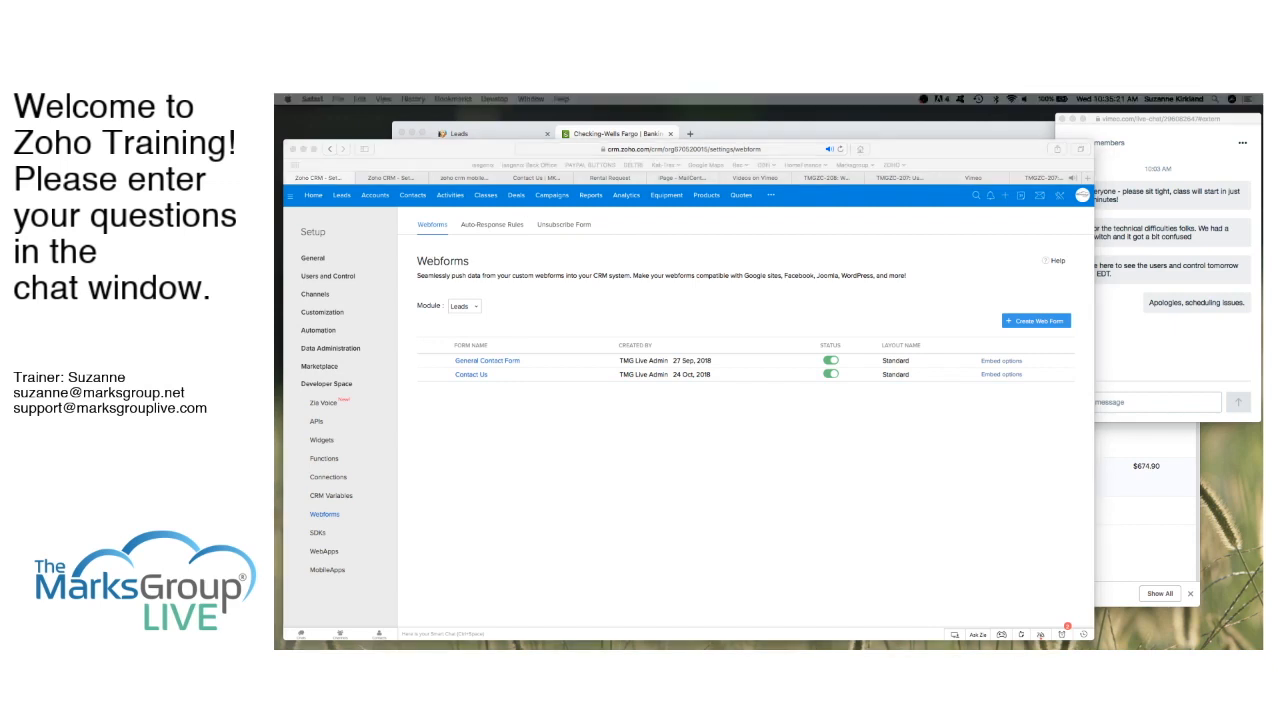
Step: Move the Dreamweaver CS6 window from the other display onto the main screen
{"action": "left_click_drag", "start_coordinate": [276, 158], "coordinate": [597, 142]}
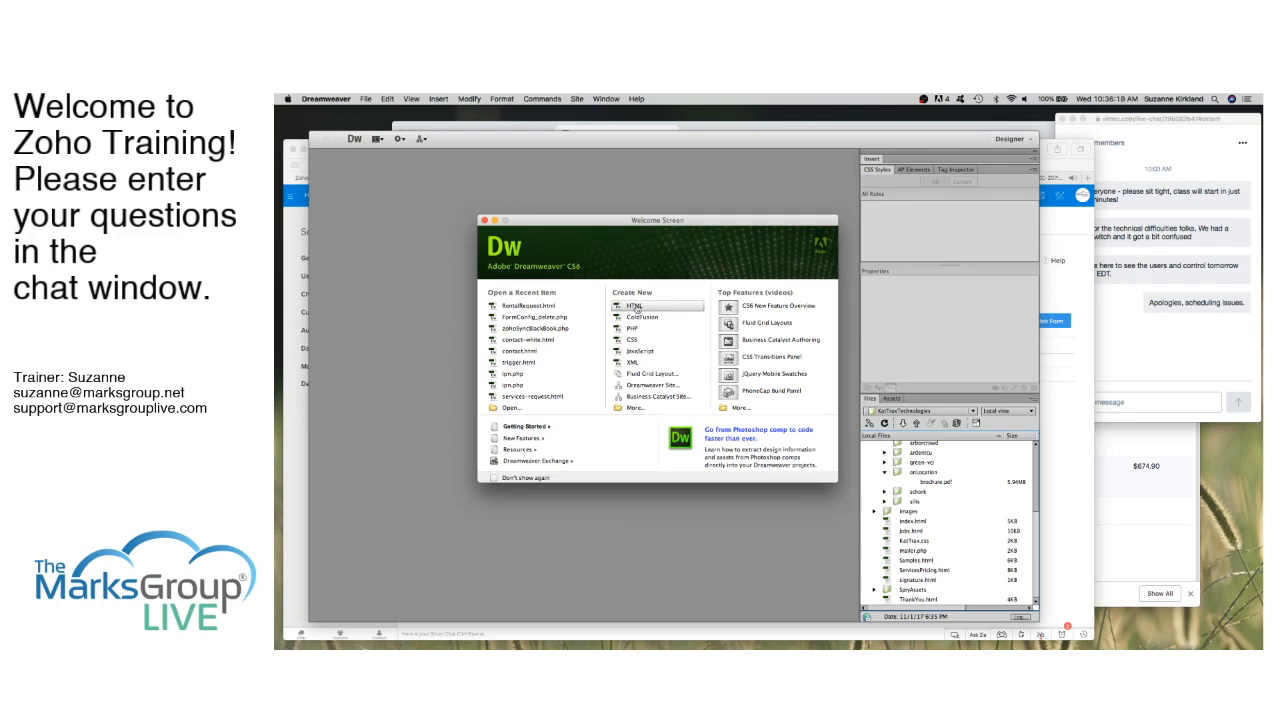
Step: Create a new HTML page and paste the copied Contact Us form code into its body
{"action": "left_click", "coordinate": [636, 307]}
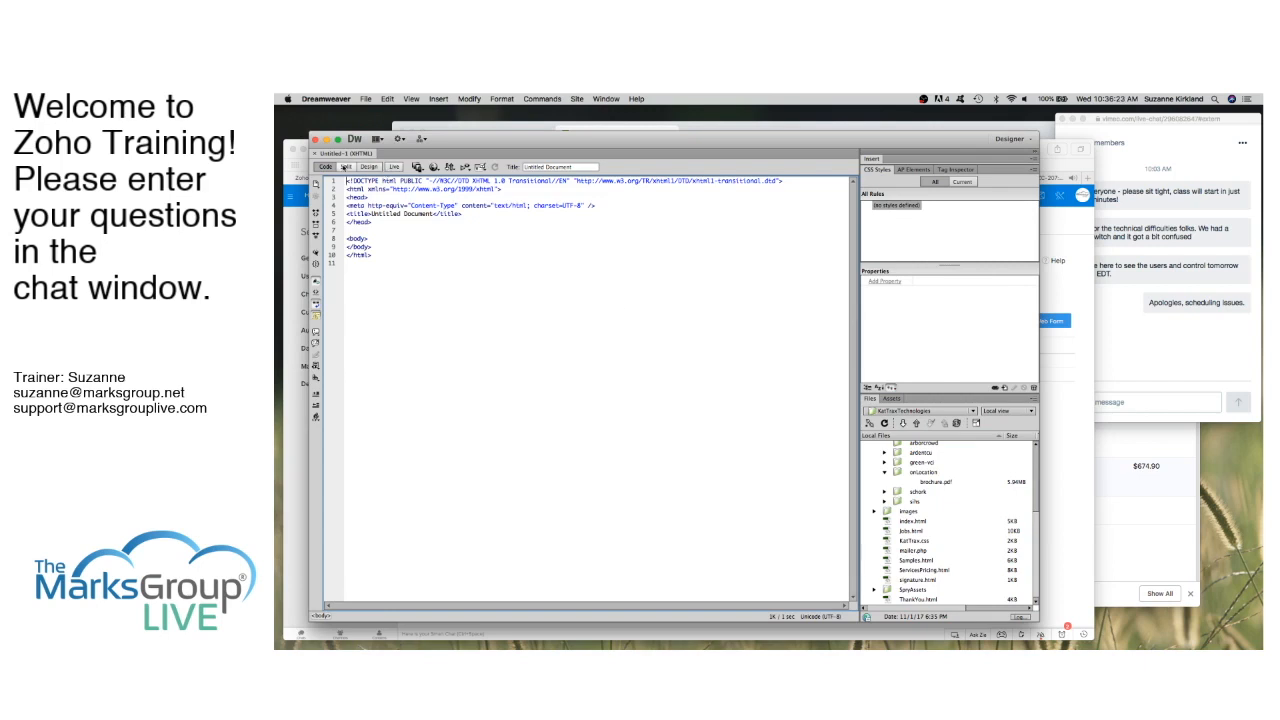
{"action": "left_click", "coordinate": [369, 240]}
{"action": "key", "text": "Return"}
{"action": "key", "text": "super+v"}
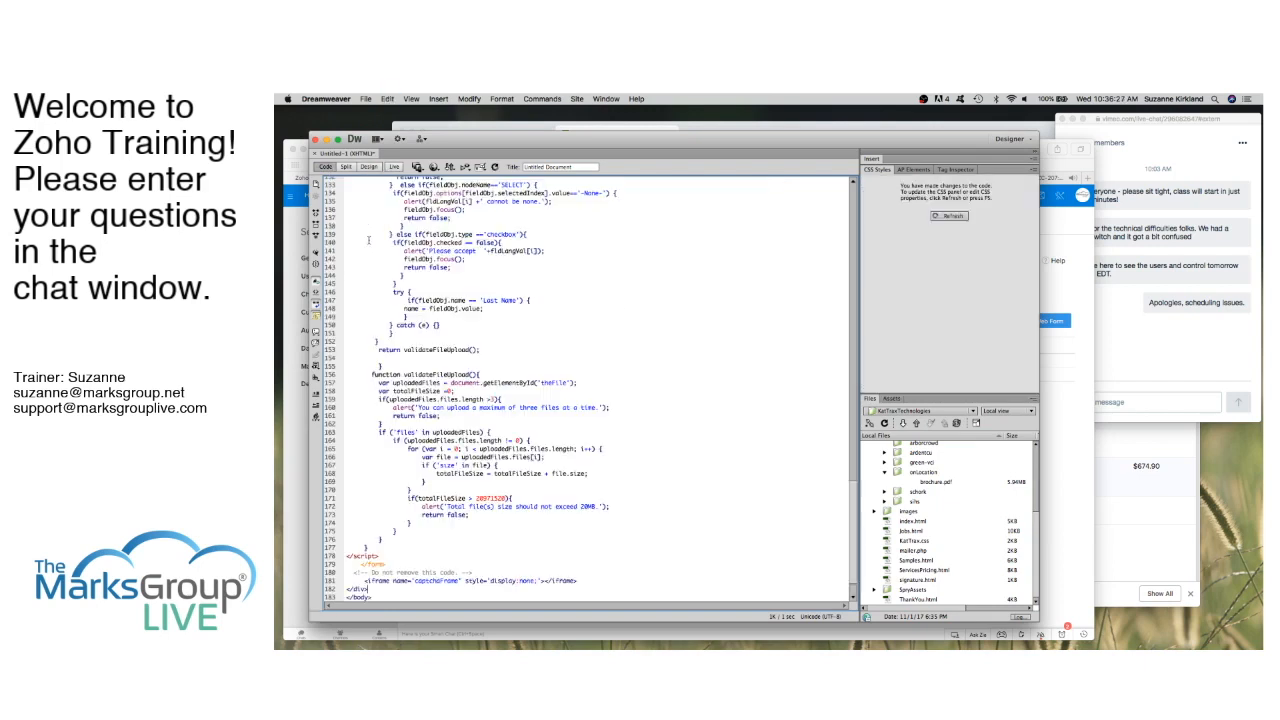
Step: Change the page title from Untitled Document to DEMO FORM
{"action": "scroll", "coordinate": [485, 280], "scroll_direction": "up", "scroll_amount": 20}
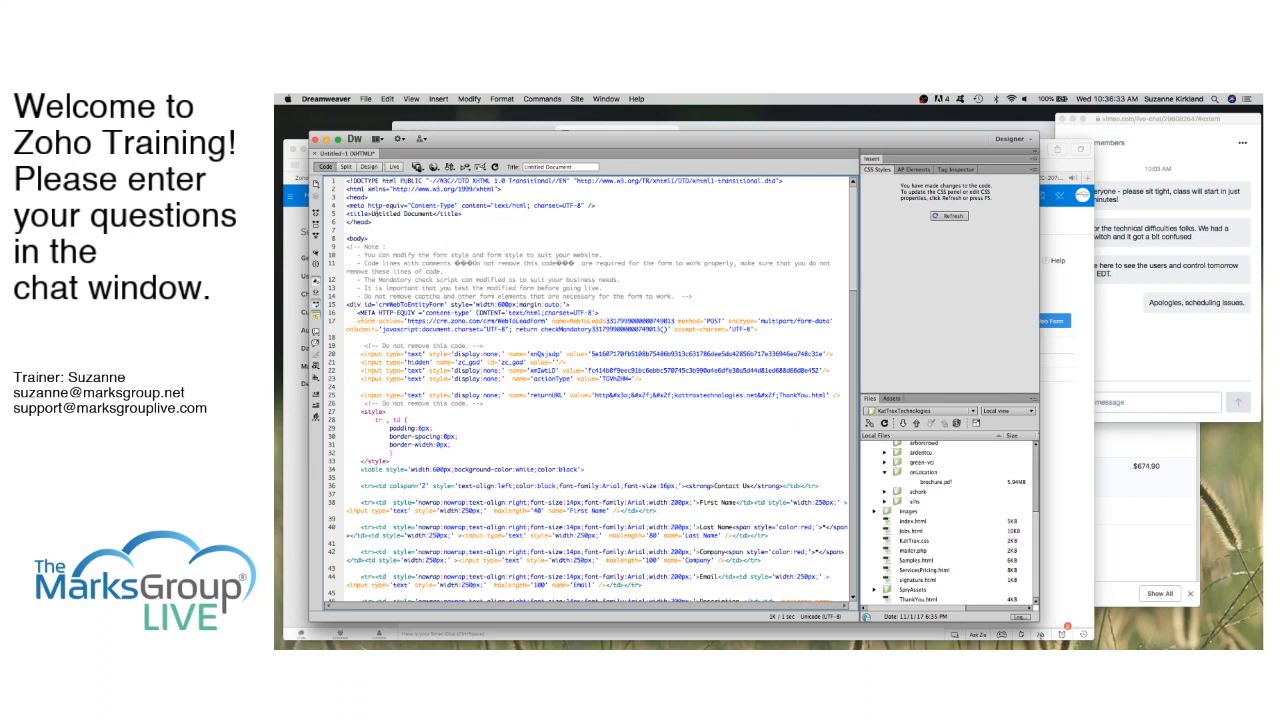
{"action": "left_click_drag", "start_coordinate": [371, 213], "coordinate": [433, 215]}
{"action": "type", "text": "DEMO FORM"}
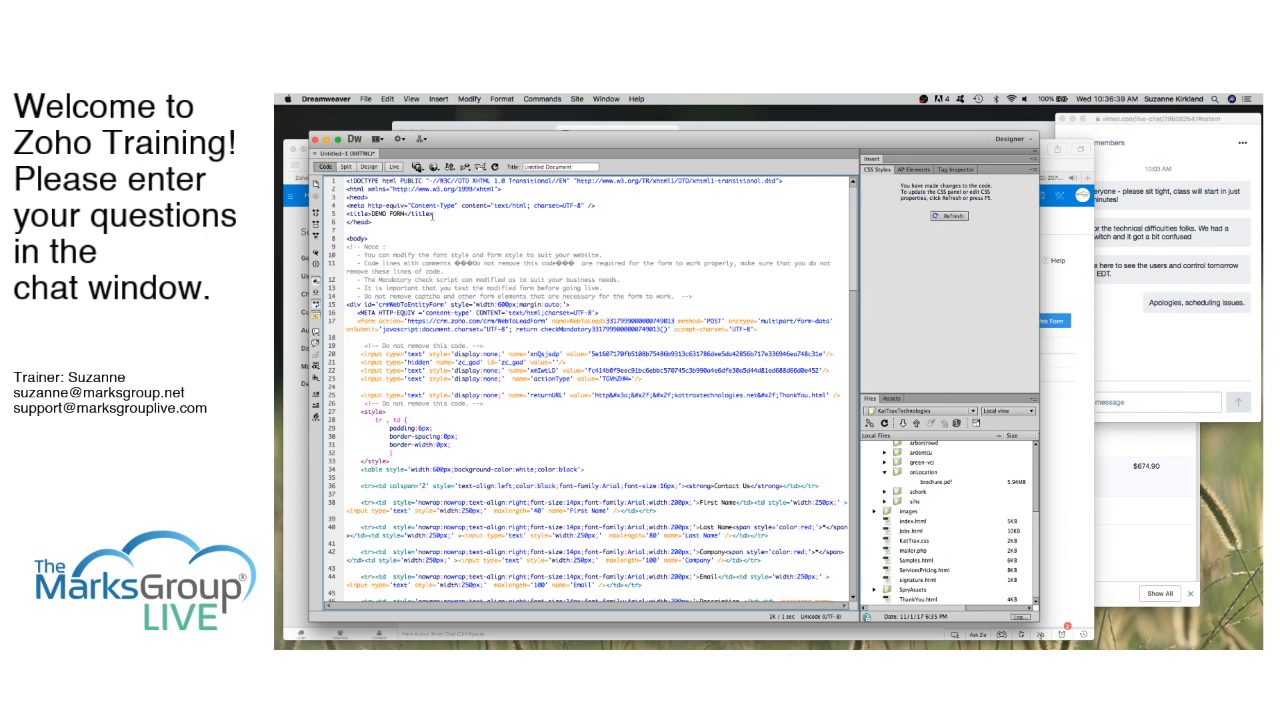
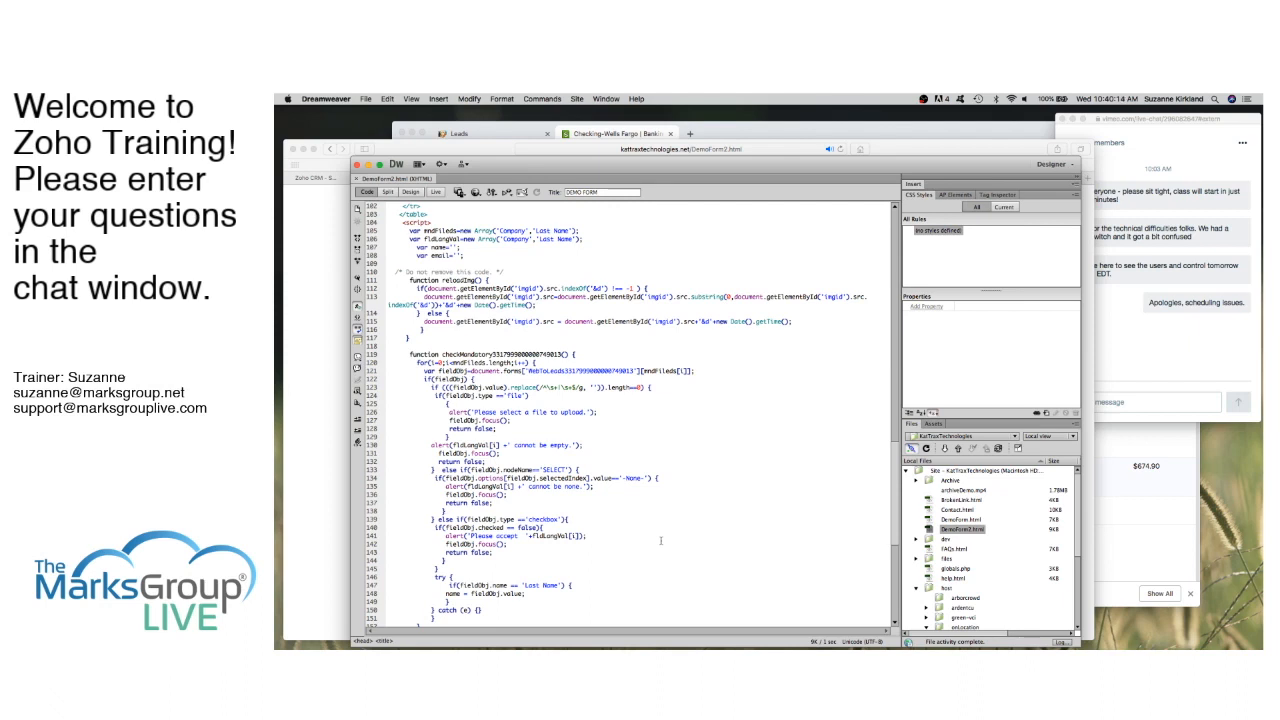
Step: Bring the Safari window with the DEMO FORM page in front of Dreamweaver
{"action": "left_click", "coordinate": [327, 325]}
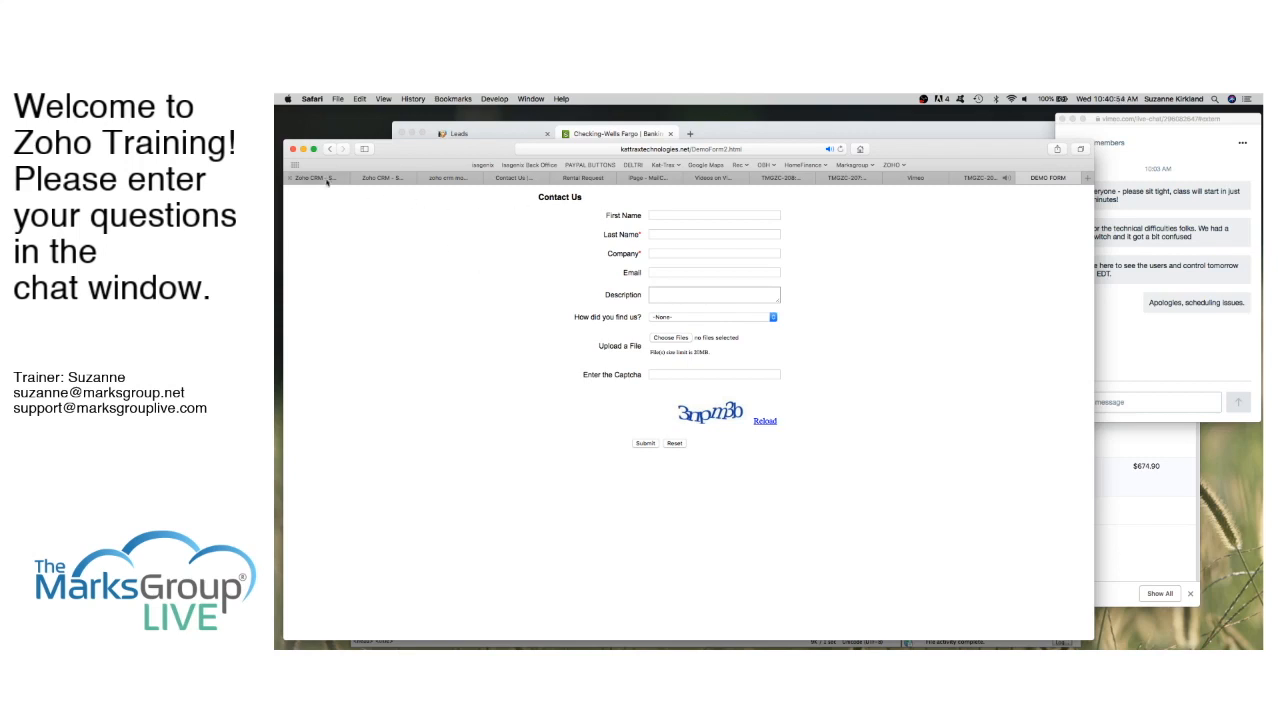
Step: Open the Contact Us webform and mark the Email and First Name fields as required
{"action": "left_click", "coordinate": [326, 179]}
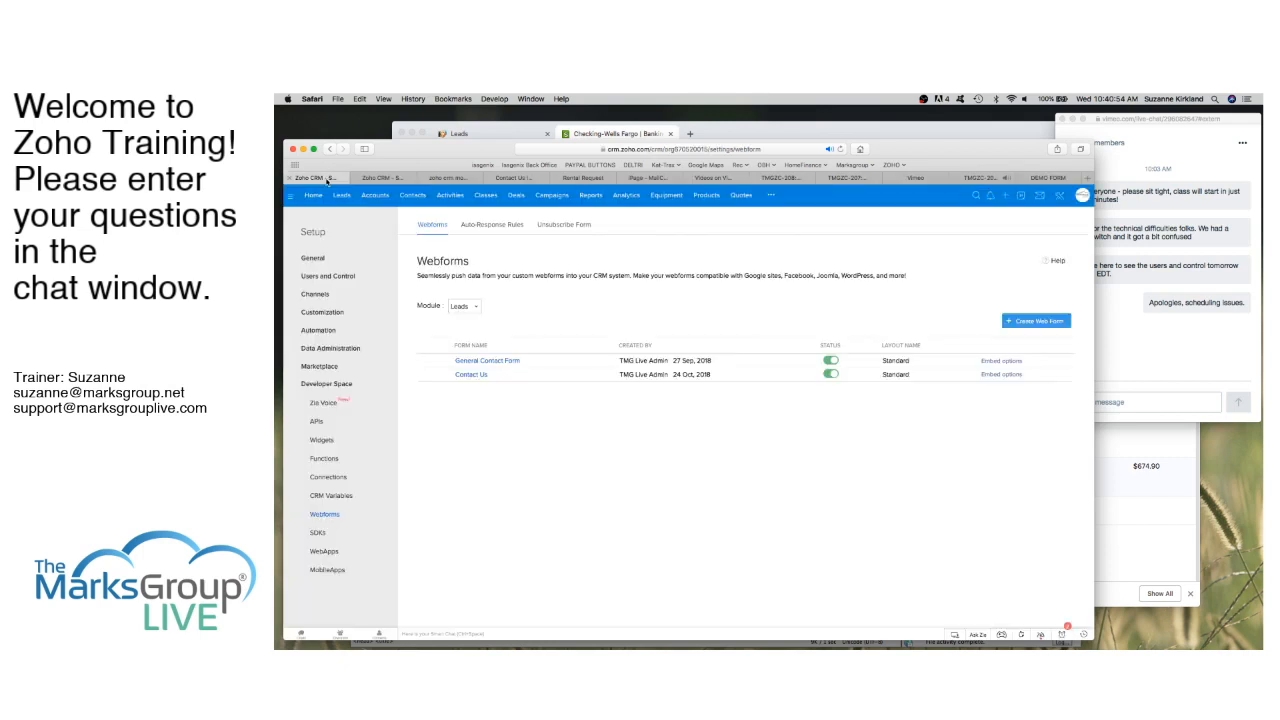
{"action": "left_click", "coordinate": [479, 375]}
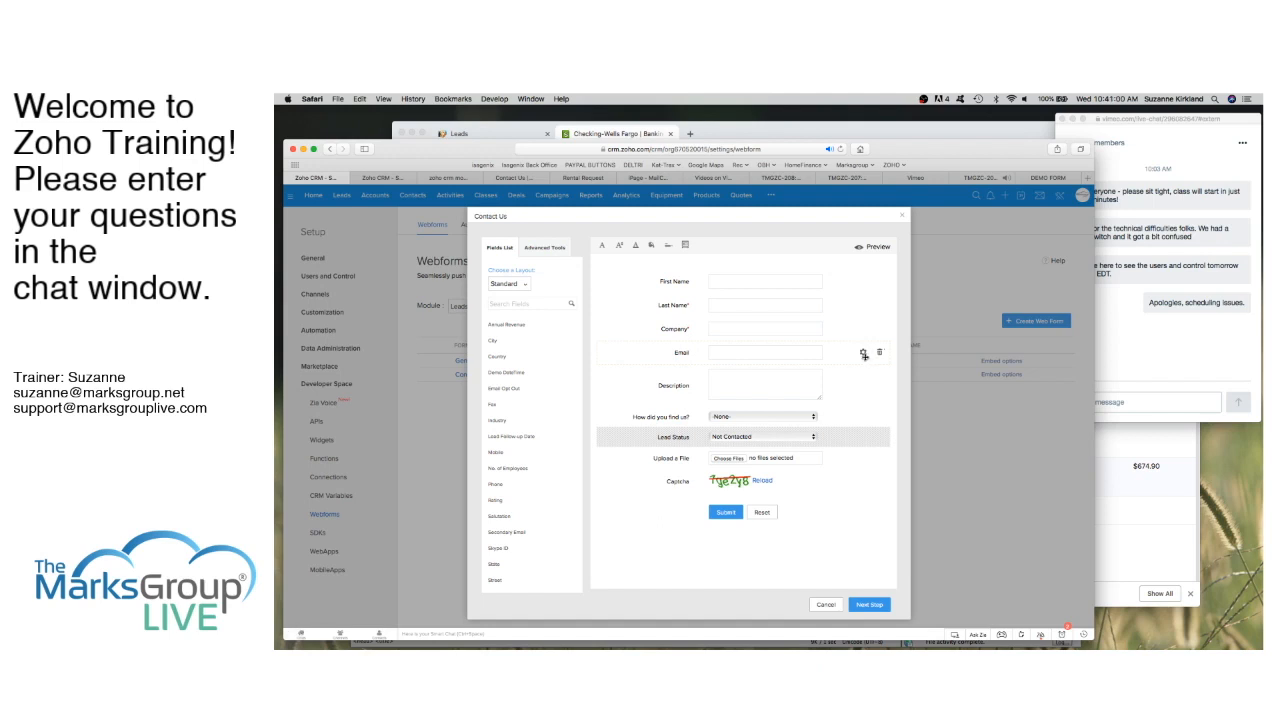
{"action": "left_click", "coordinate": [864, 355]}
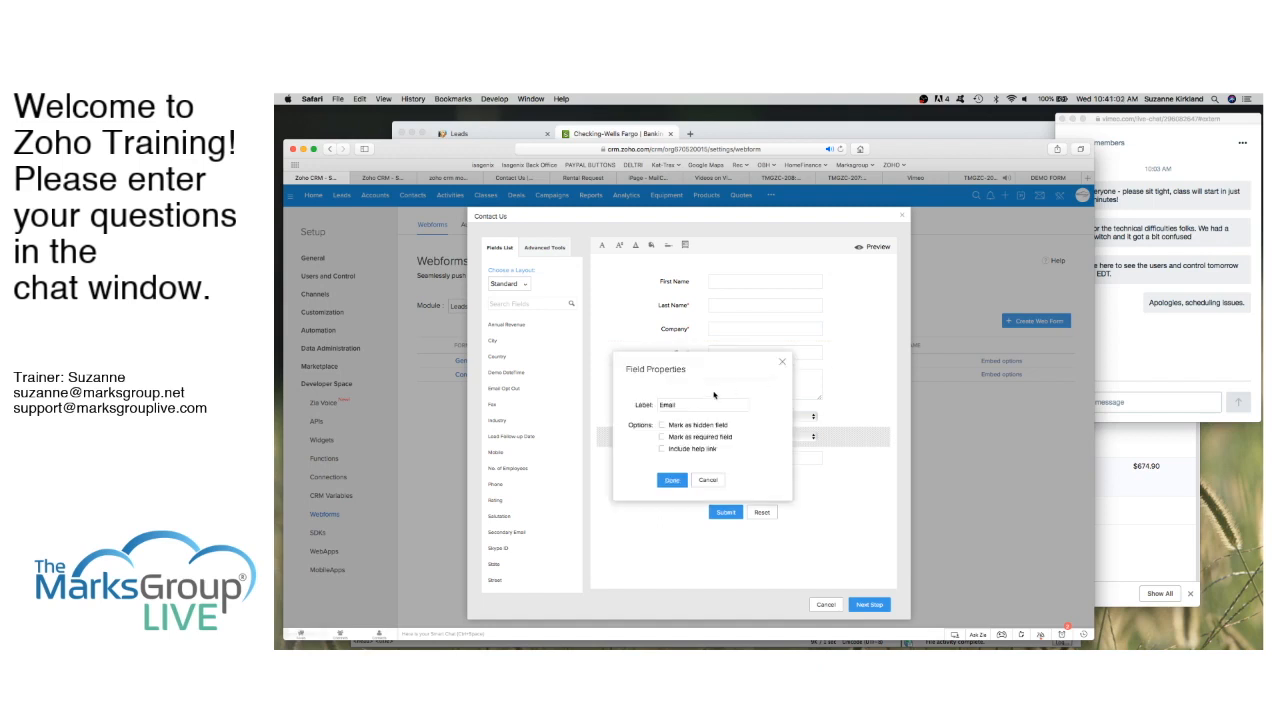
{"action": "left_click", "coordinate": [662, 437]}
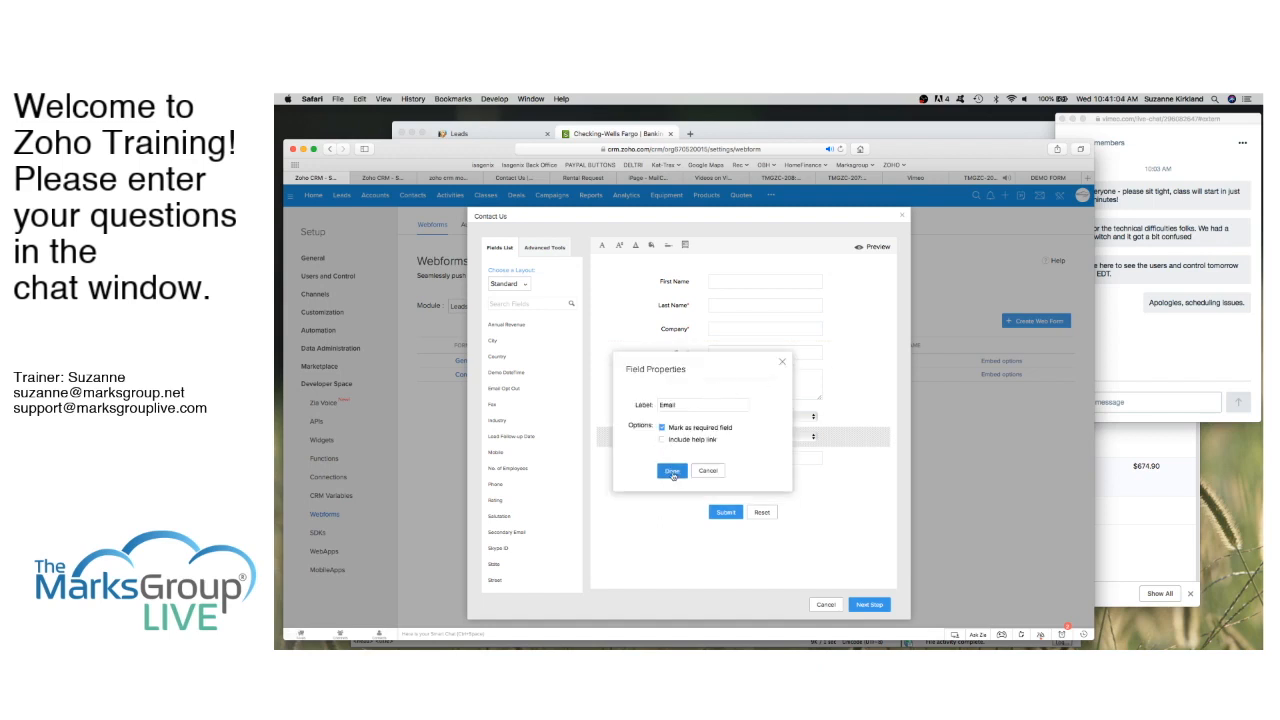
{"action": "left_click", "coordinate": [672, 480]}
{"action": "left_click", "coordinate": [864, 281]}
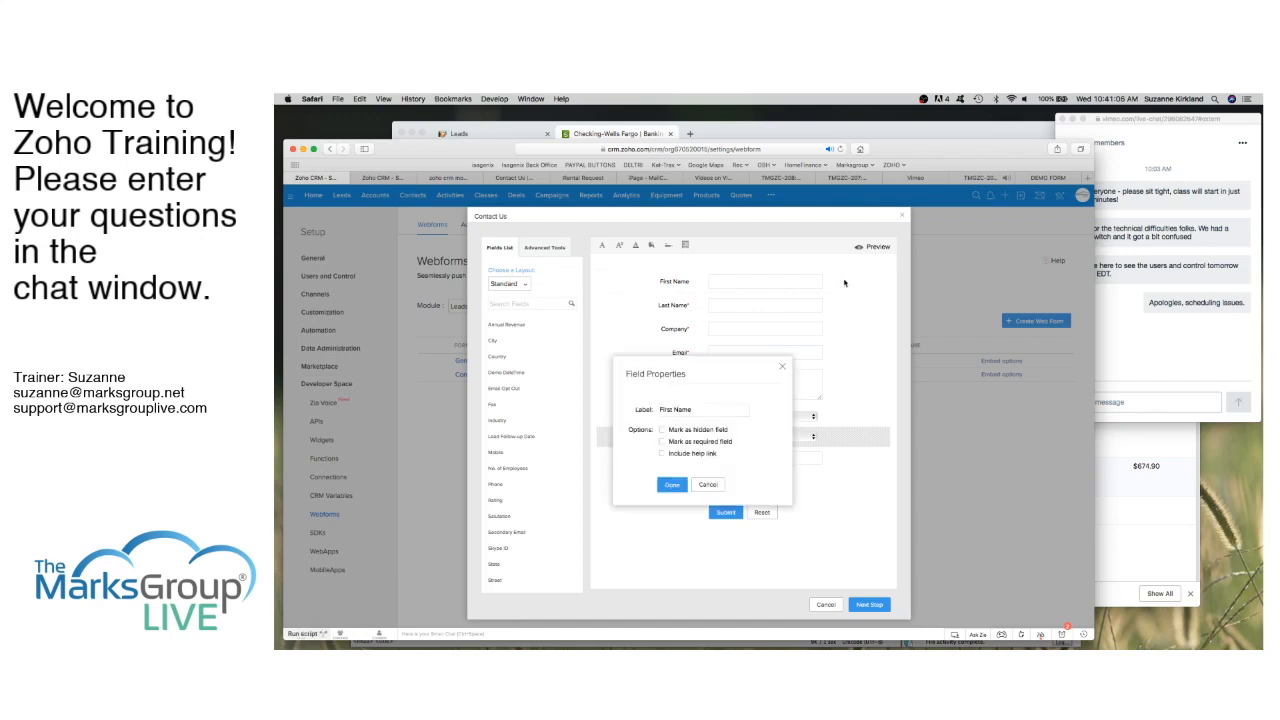
{"action": "left_click", "coordinate": [662, 441]}
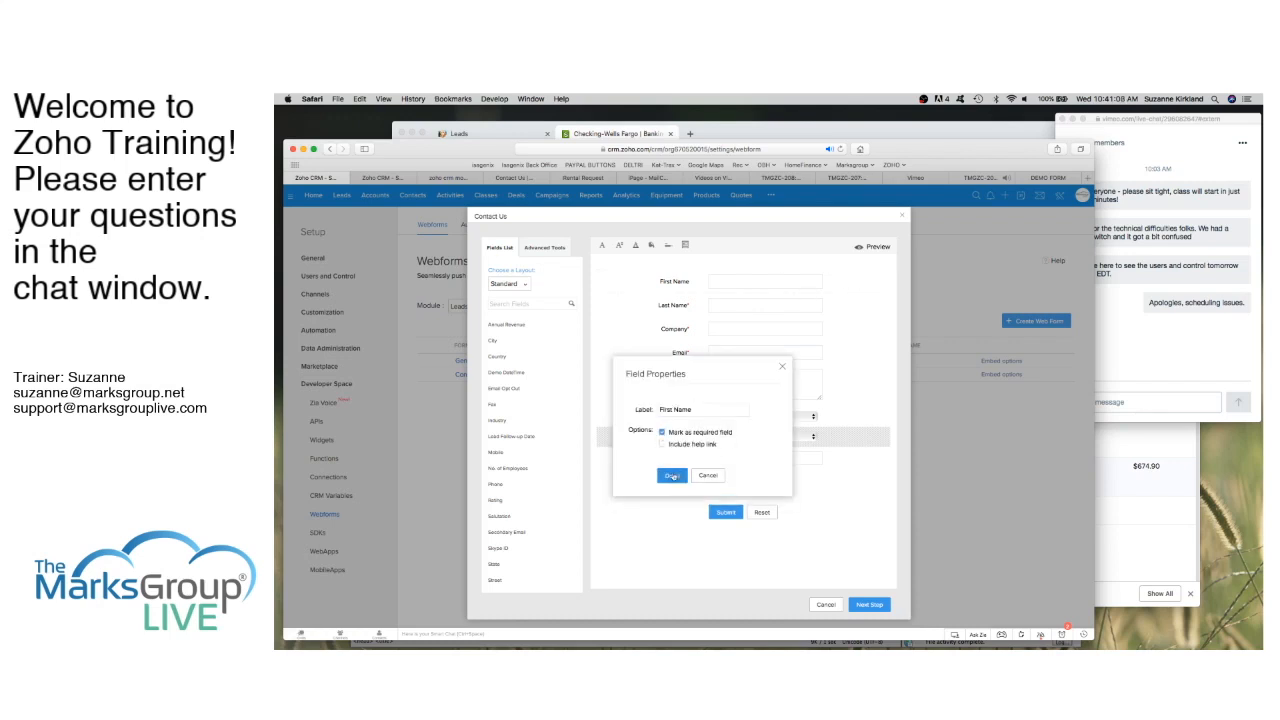
{"action": "left_click", "coordinate": [675, 479]}
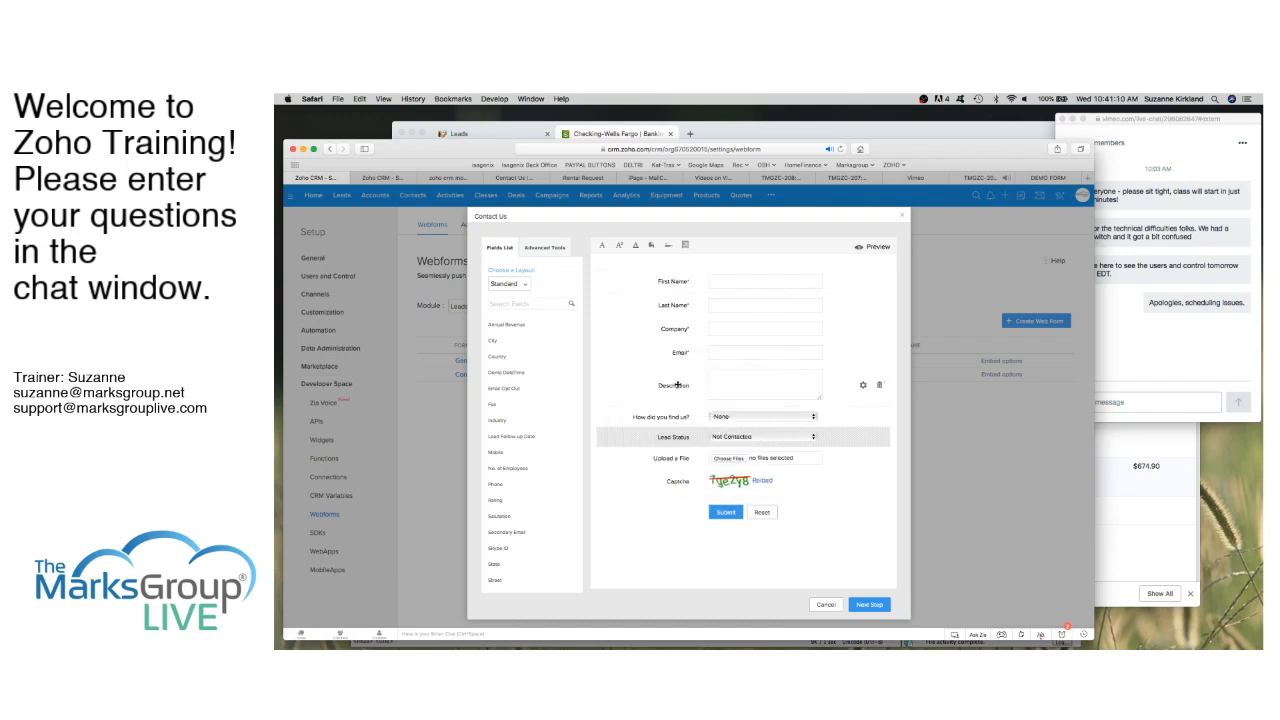
Step: Relabel the Description field as Message and continue to Form Details
{"action": "left_click", "coordinate": [864, 388]}
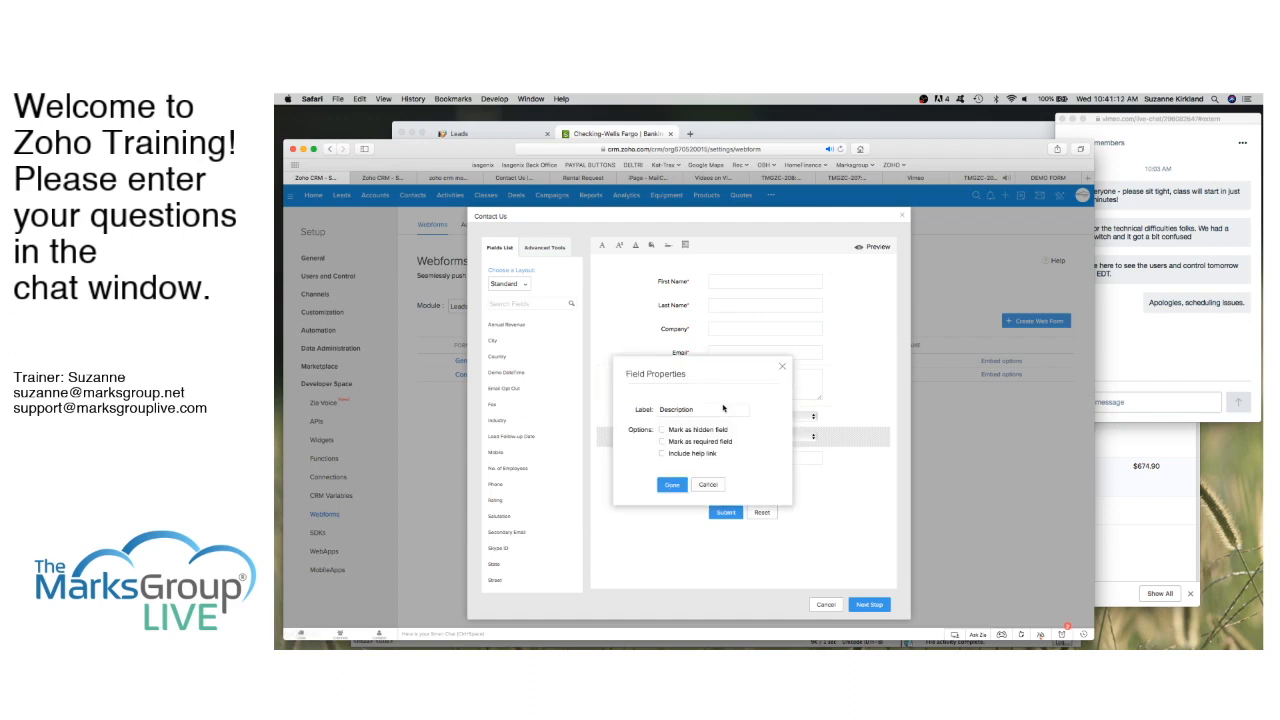
{"action": "left_click_drag", "start_coordinate": [697, 410], "coordinate": [649, 409]}
{"action": "type", "text": "Message"}
{"action": "left_click", "coordinate": [671, 484]}
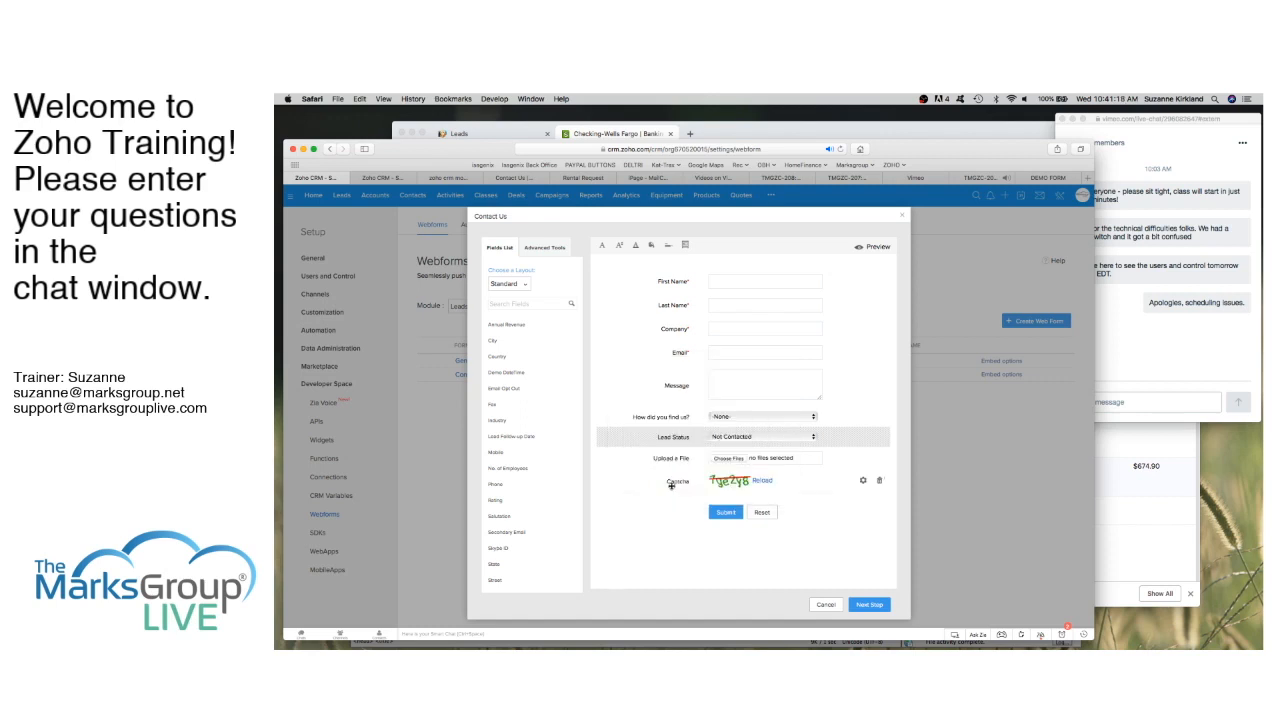
{"action": "left_click", "coordinate": [870, 605]}
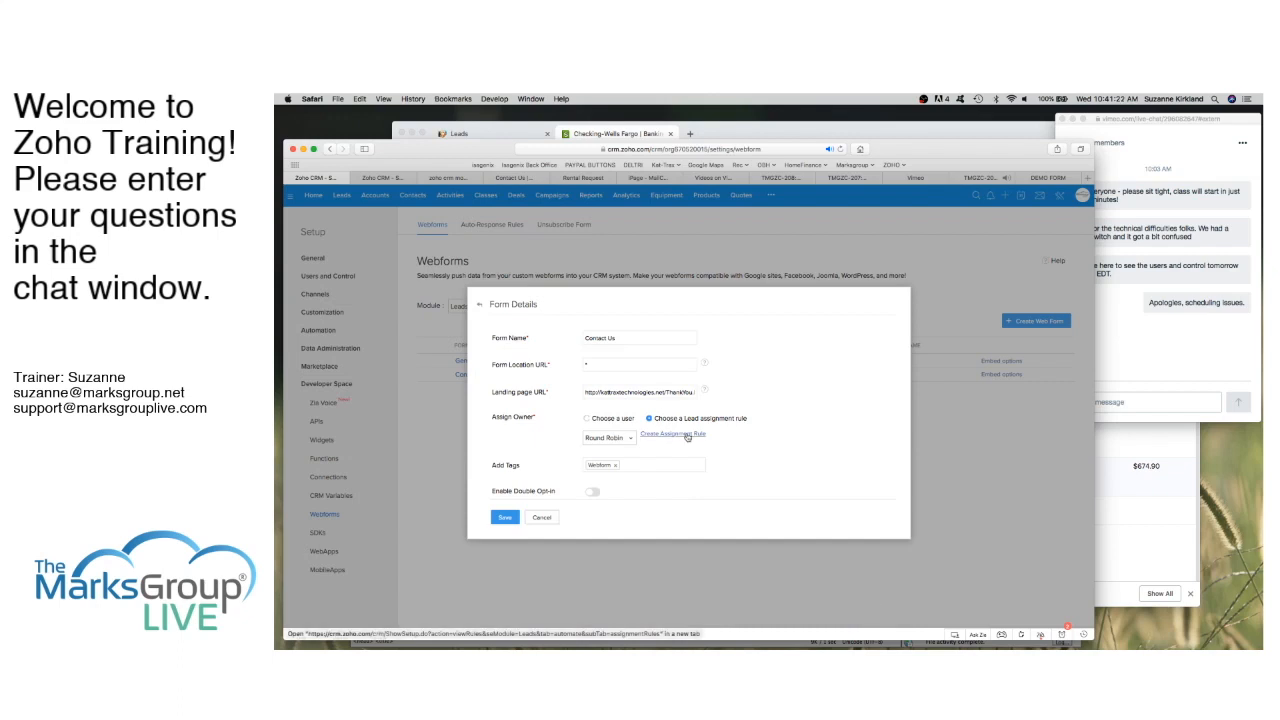
Step: Save the Contact Us form details to bring up its Embed options
{"action": "left_click", "coordinate": [505, 518]}
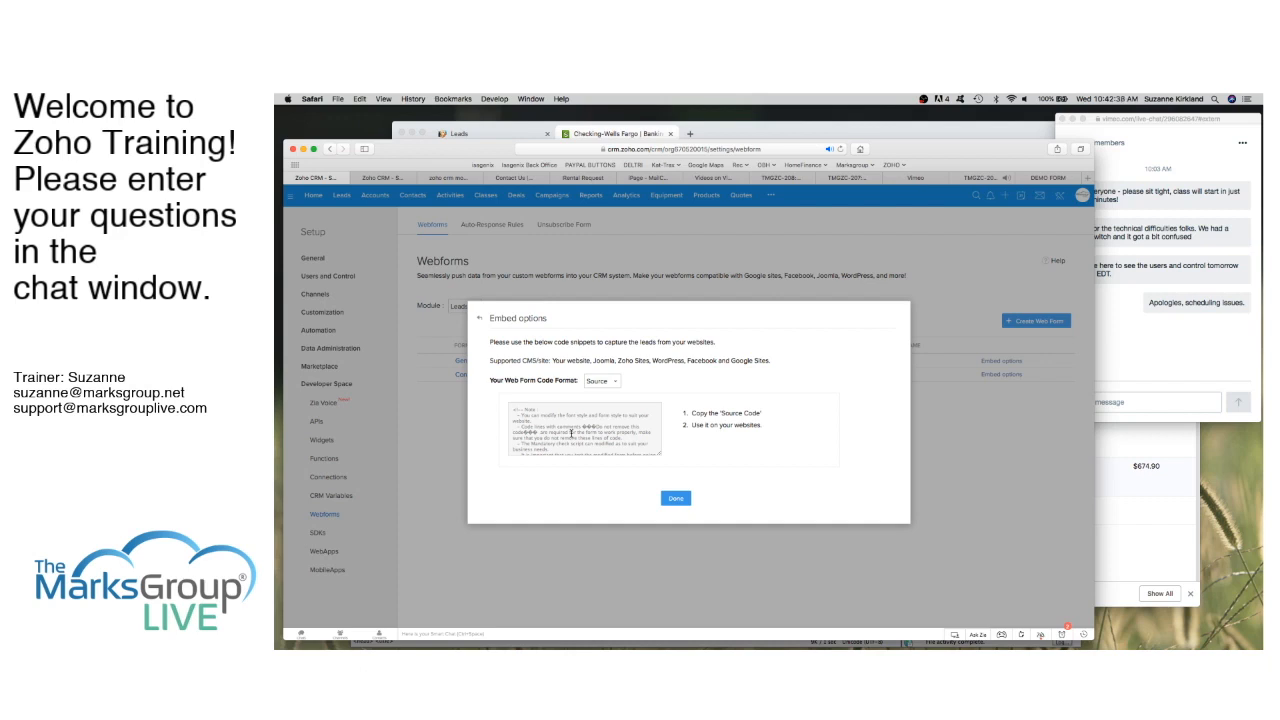
Step: Switch the web form code format to Embed and copy the embed script for Dreamweaver
{"action": "left_click", "coordinate": [616, 384]}
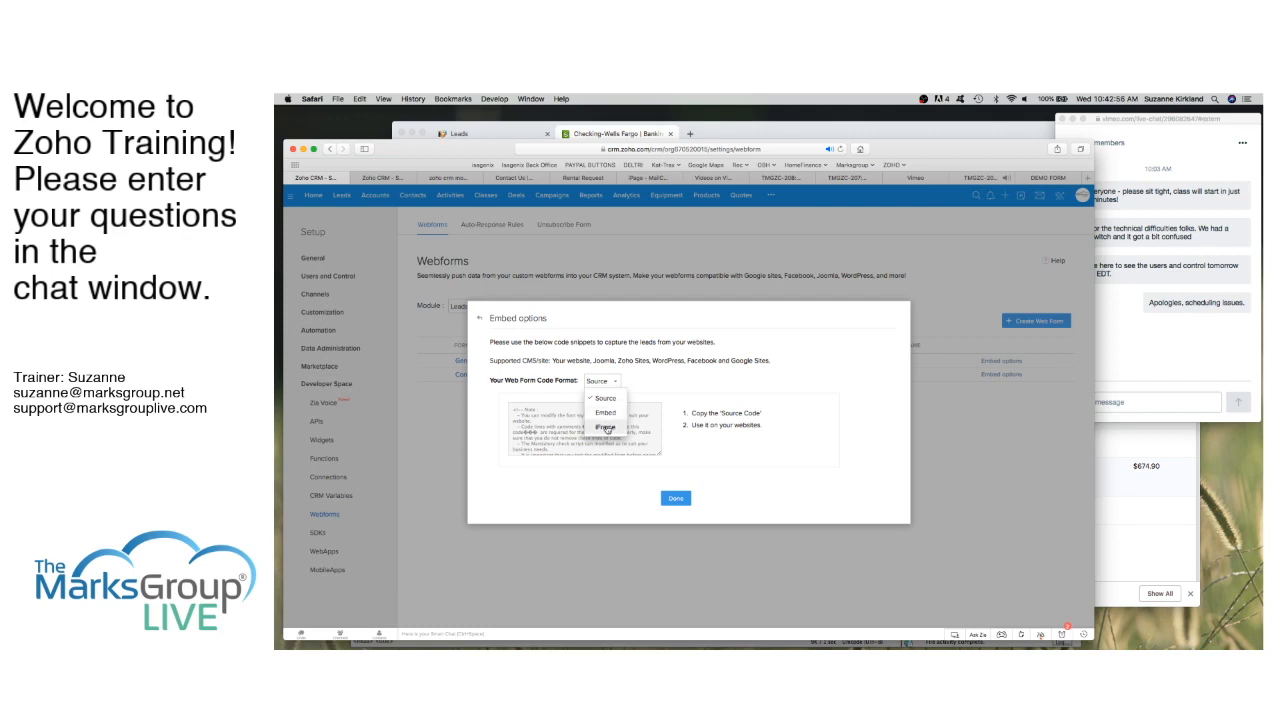
{"action": "left_click", "coordinate": [606, 413]}
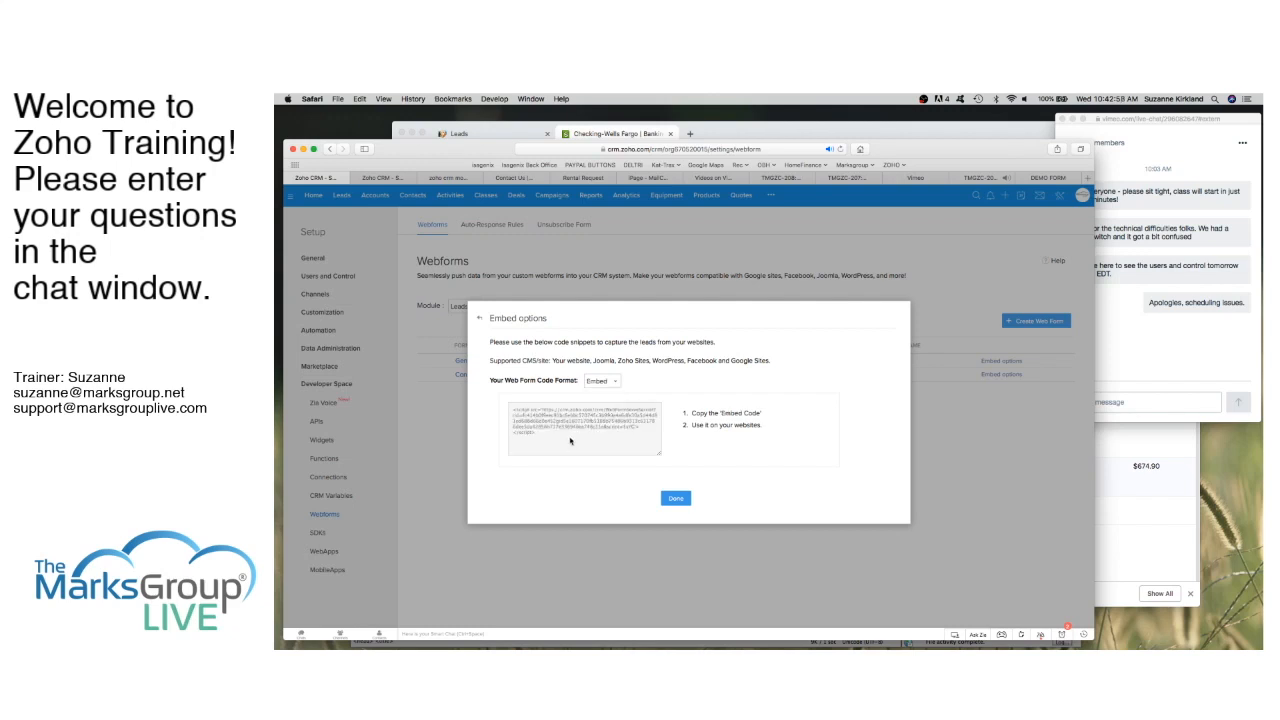
{"action": "left_click", "coordinate": [568, 421]}
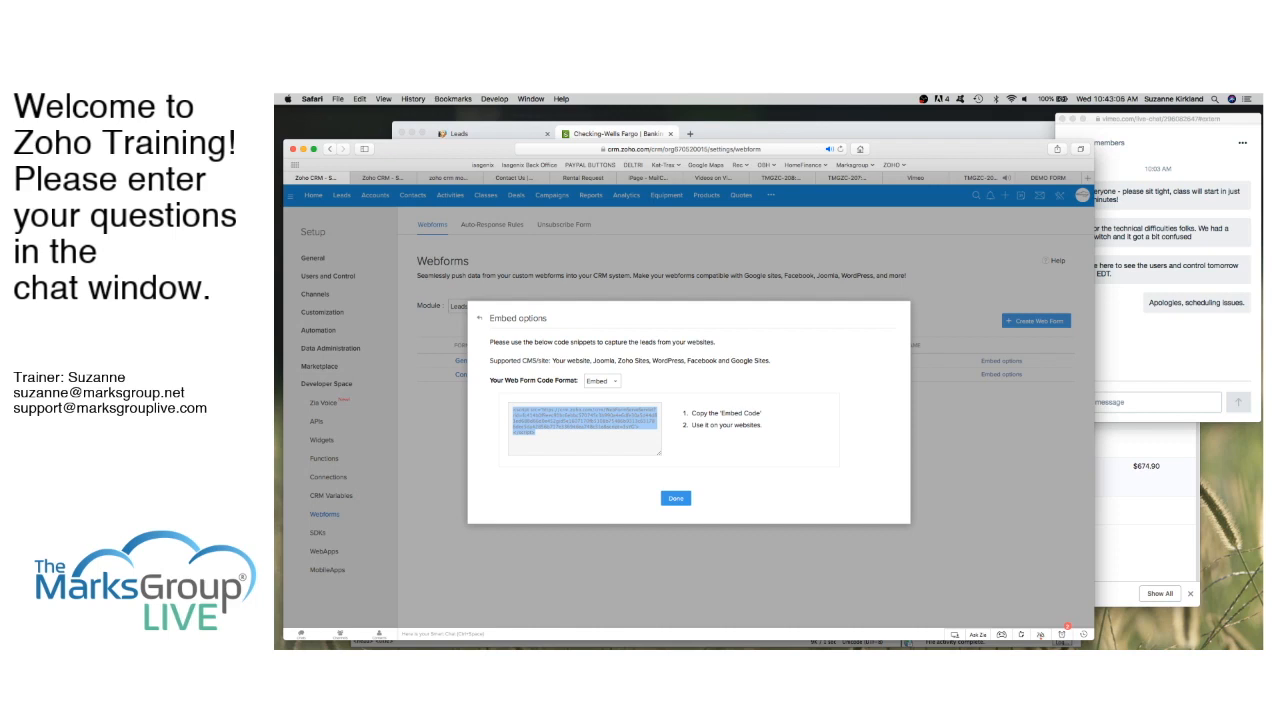
{"action": "key", "text": "super+Tab"}
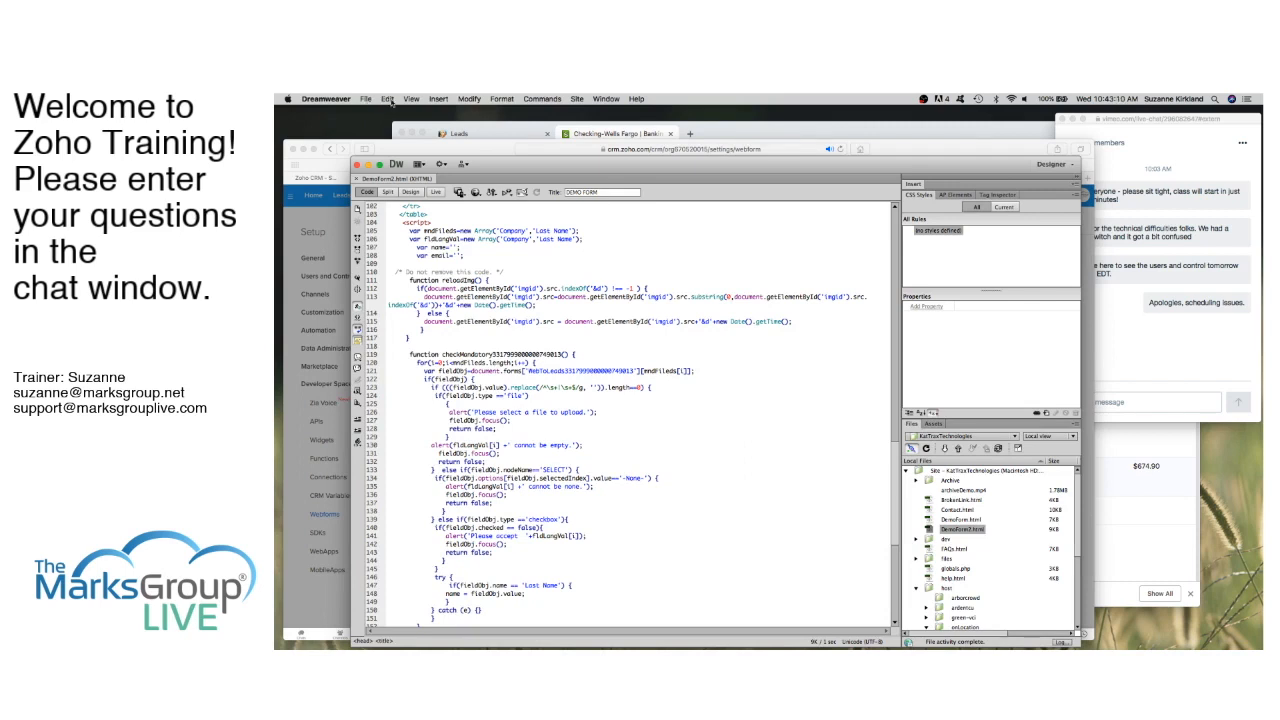
Step: Create a new blank HTML page and paste the Zoho embed script below the body tag
{"action": "left_click", "coordinate": [367, 99]}
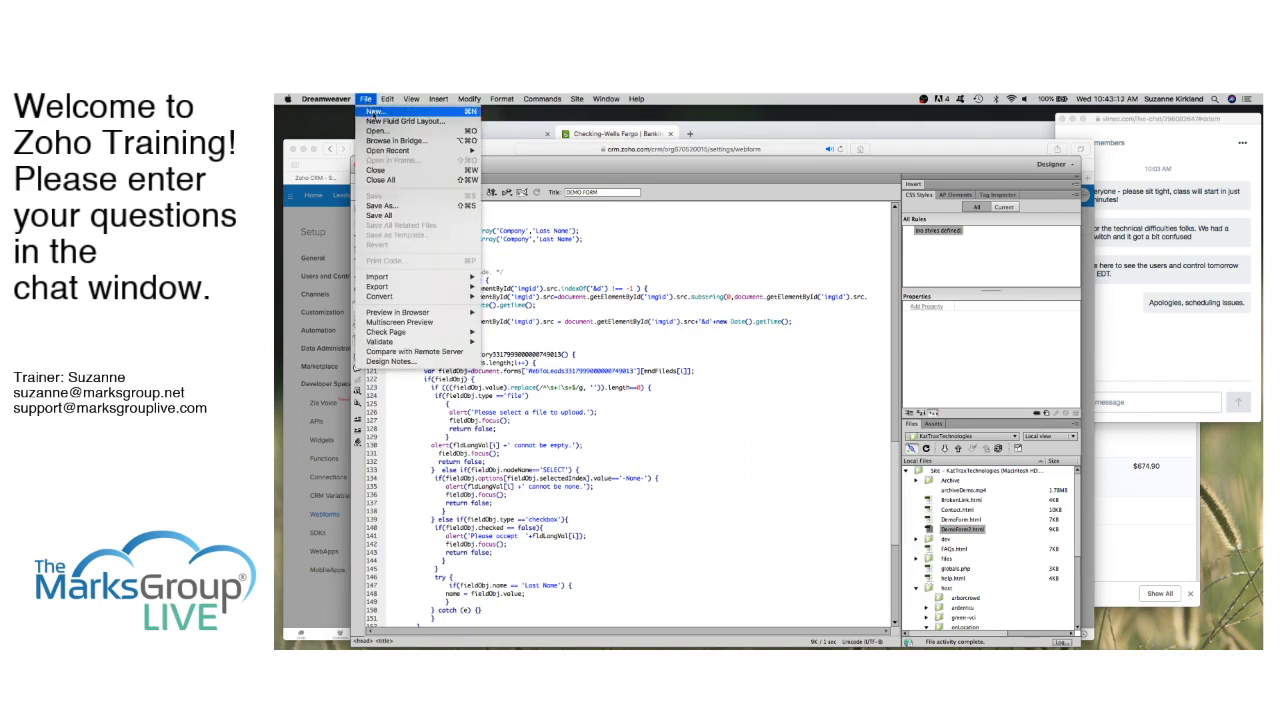
{"action": "left_click", "coordinate": [373, 114]}
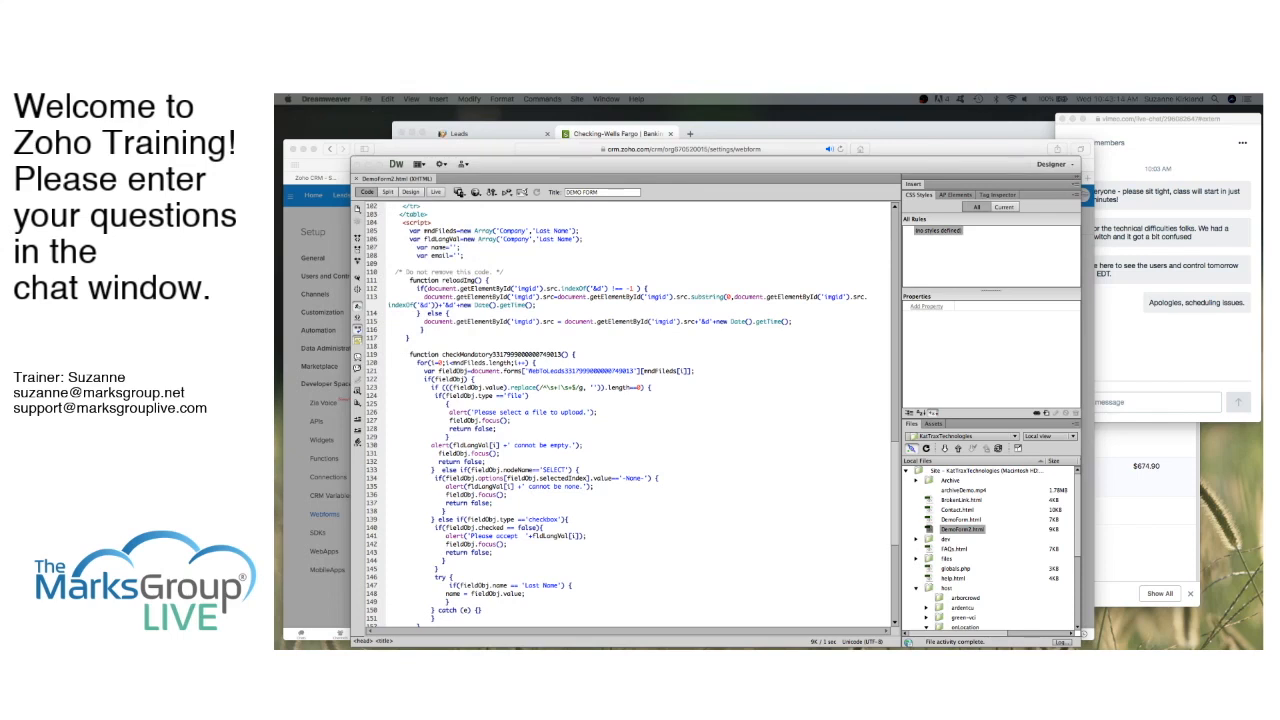
{"action": "key", "text": "Return"}
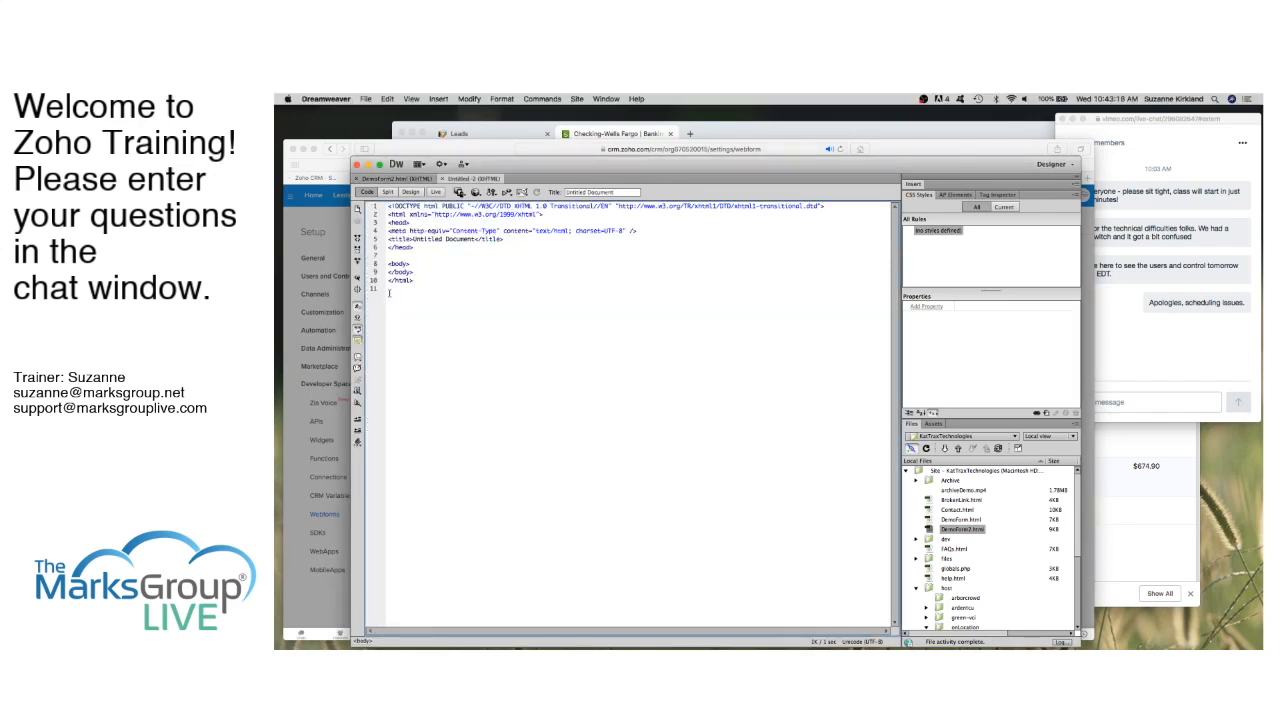
{"action": "left_click", "coordinate": [412, 263]}
{"action": "left_click", "coordinate": [488, 151]}
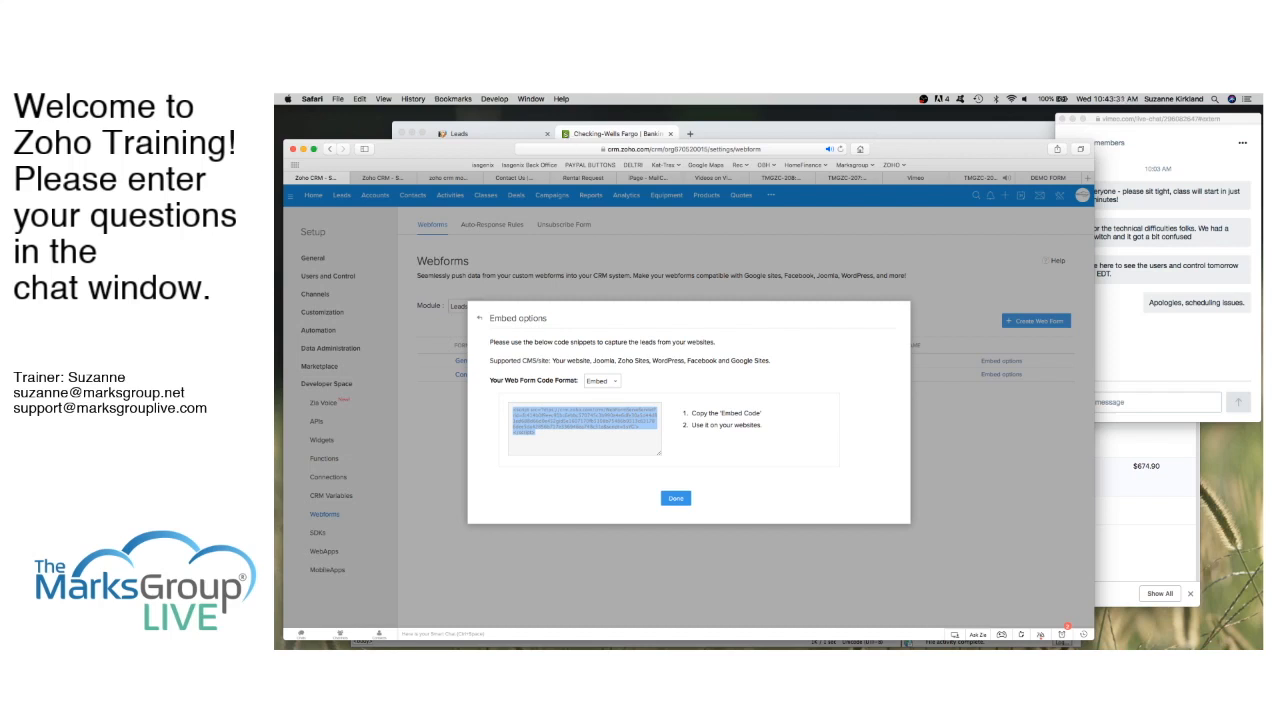
{"action": "key", "text": "super+Tab"}
{"action": "key", "text": "Return"}
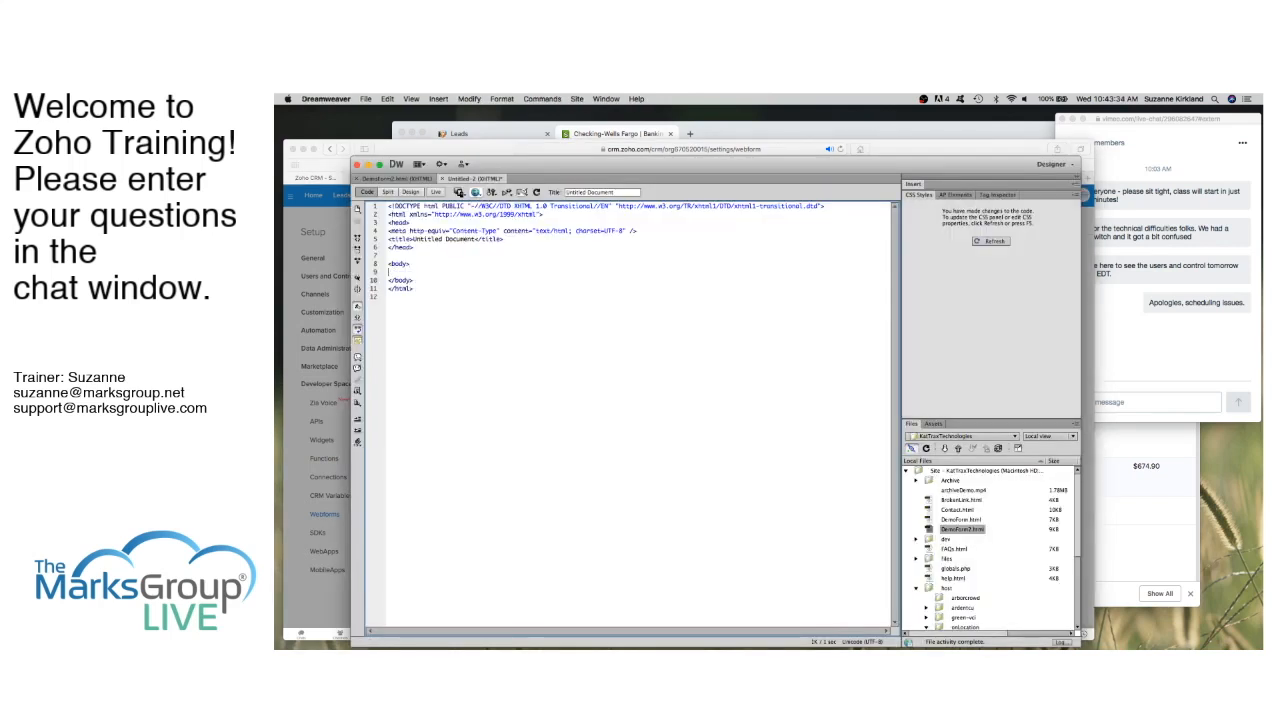
{"action": "type", "text": "<script src='https://crm.zoho.com/crm/WebFormServeServlet?rid=fc414b0f9eec91bc6ebbc570745c3b990a4e6dfe30a5d44d81ed688d66d0e452gid5e1607170fb5108b75486b9313cd31786dee5da42856b717e336946ed748c31e&script=$sYG'></script>"}
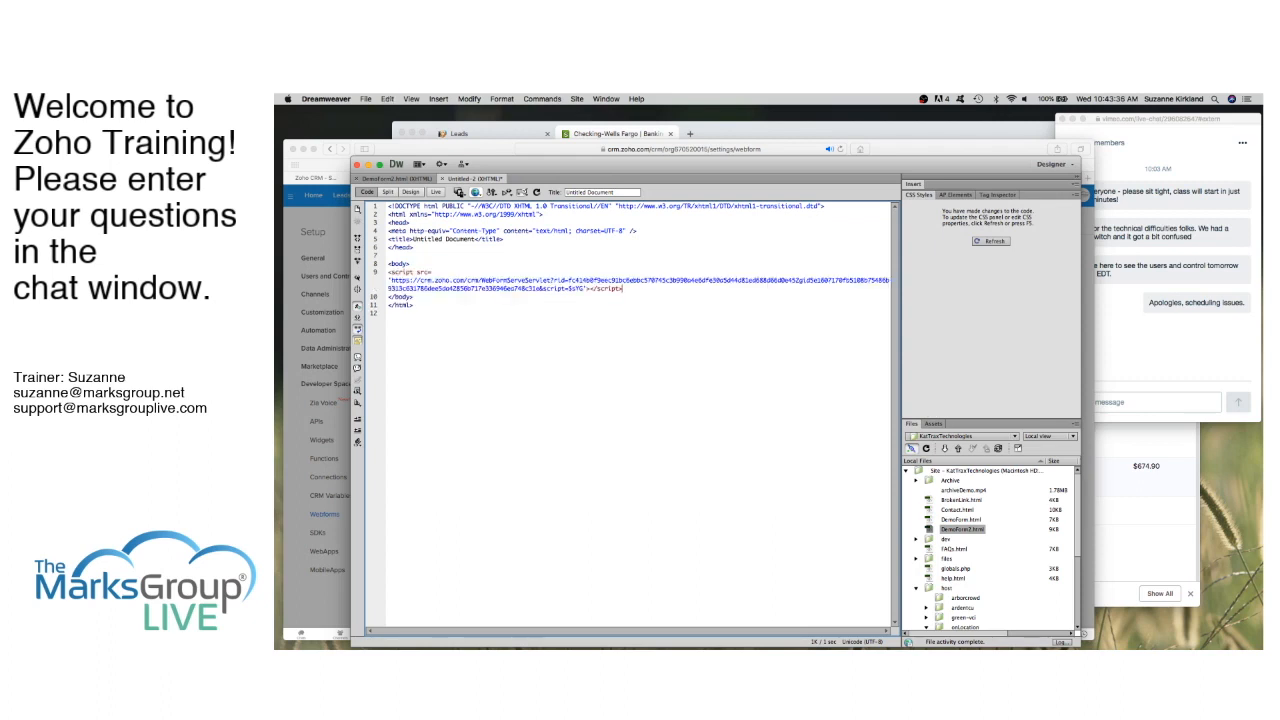
{"action": "left_click", "coordinate": [366, 99]}
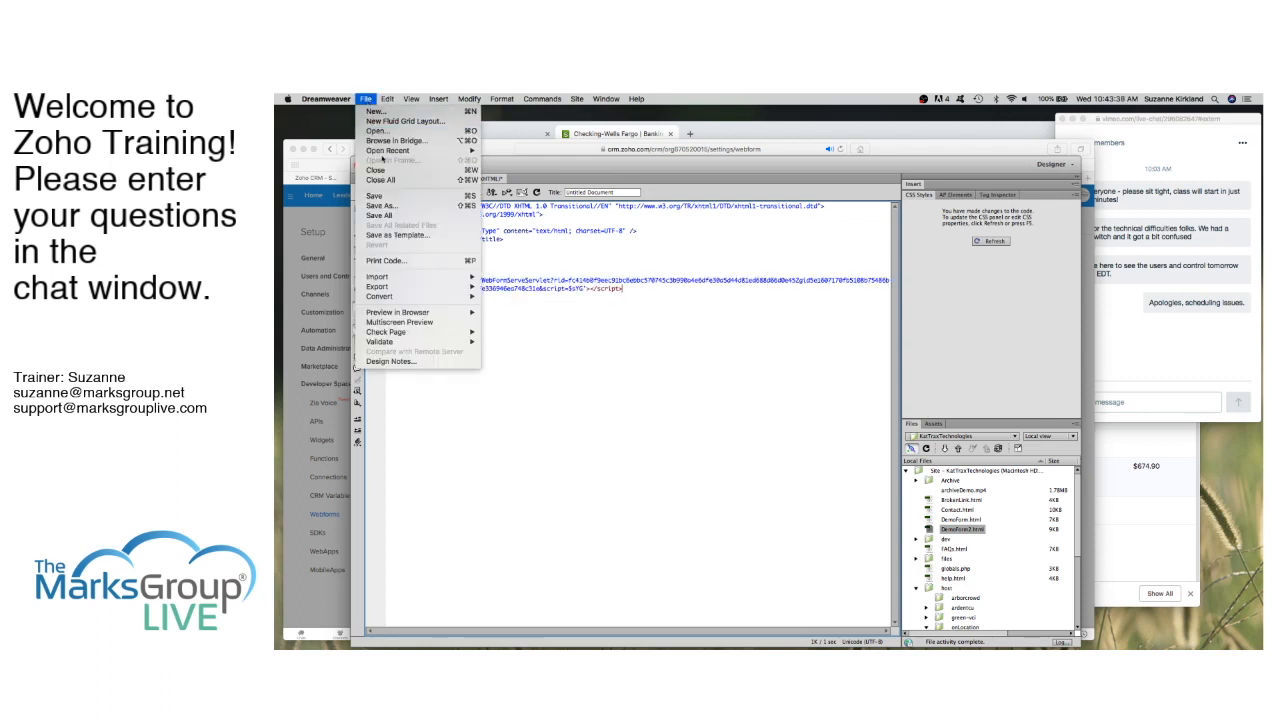
Step: Save the page as DemoForm-embed.html in WebsitesLocal > KatTraxTechnologies
{"action": "left_click", "coordinate": [385, 207]}
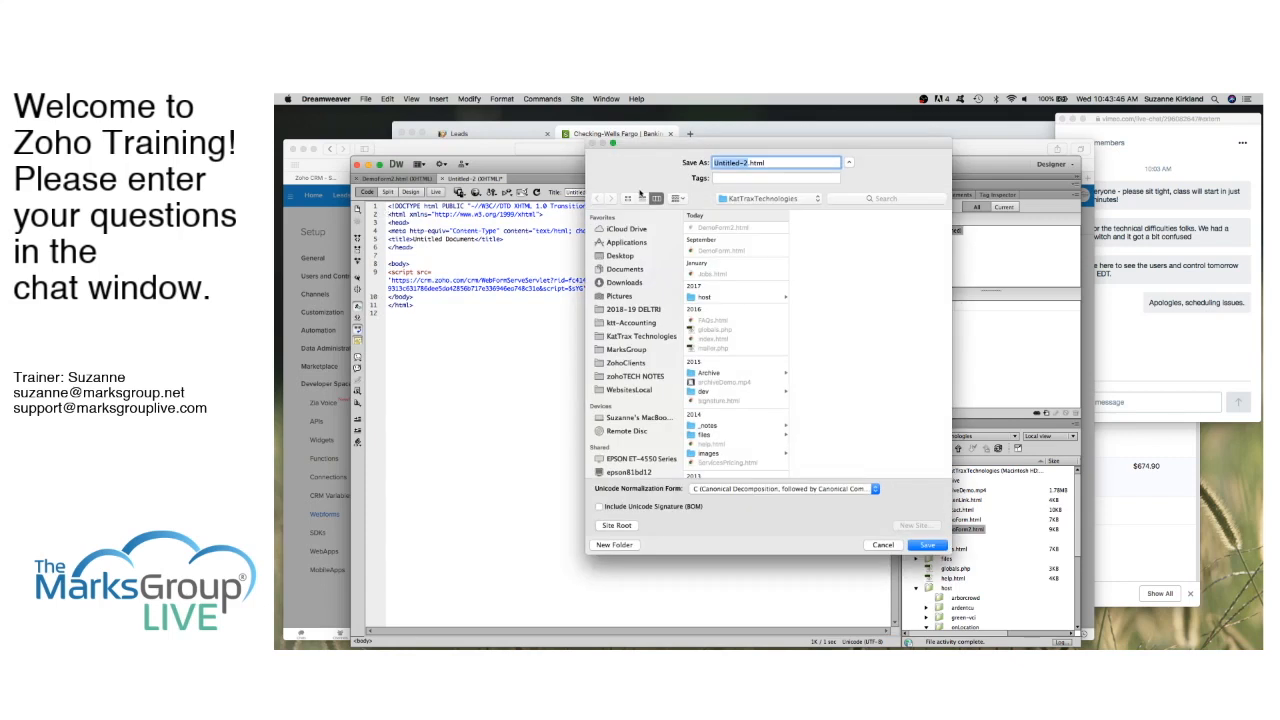
{"action": "type", "text": "DemoForm-embed"}
{"action": "left_click", "coordinate": [637, 365]}
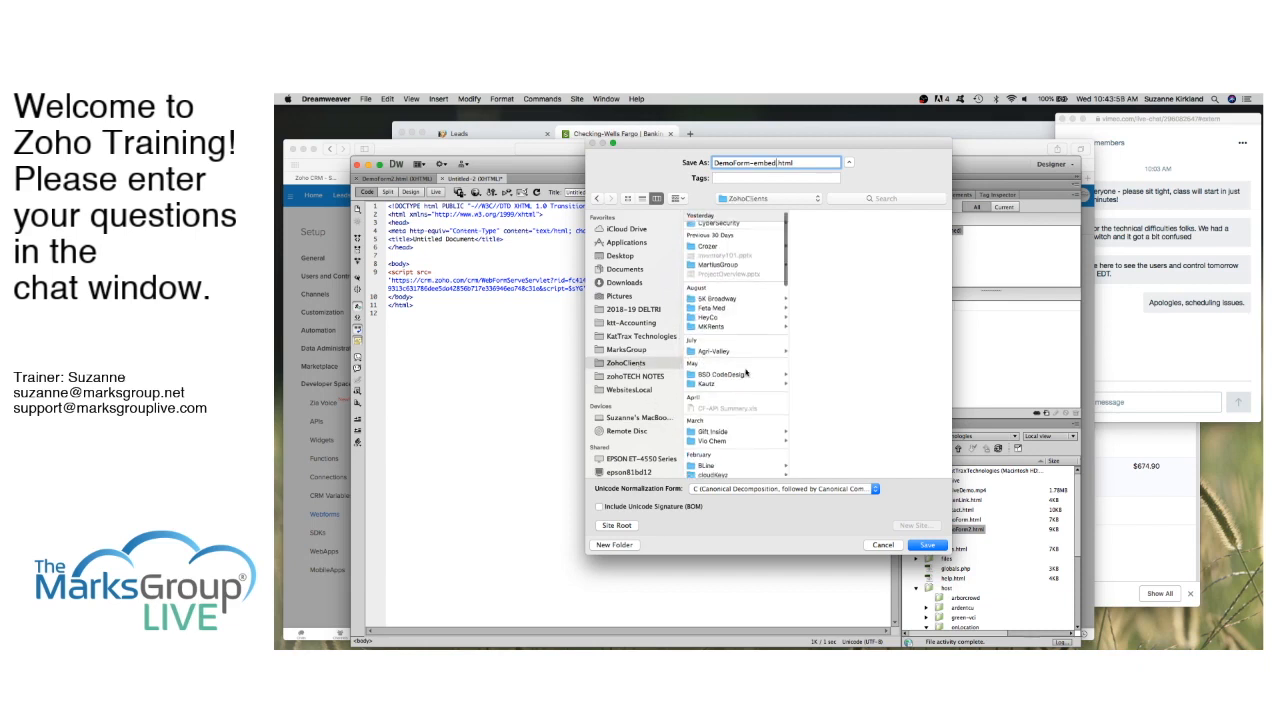
{"action": "left_click", "coordinate": [648, 390]}
{"action": "scroll", "coordinate": [745, 394], "scroll_direction": "down", "scroll_amount": 2}
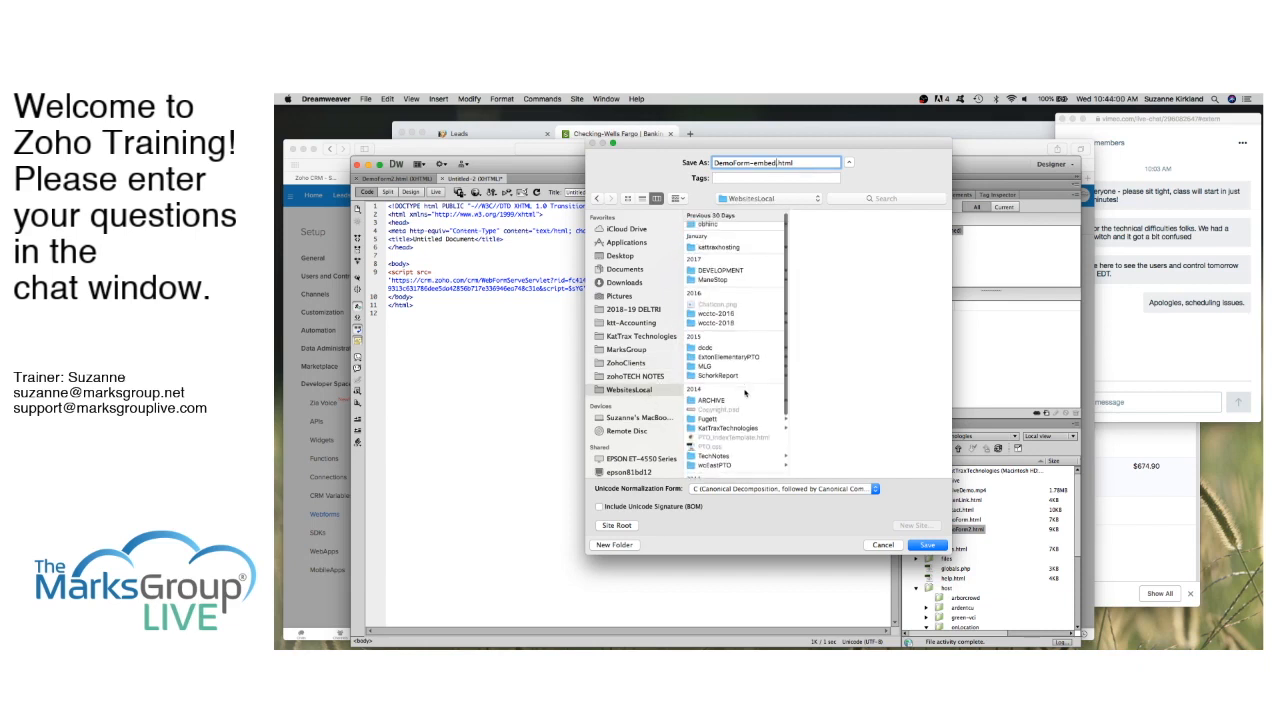
{"action": "scroll", "coordinate": [745, 394], "scroll_direction": "up", "scroll_amount": 2}
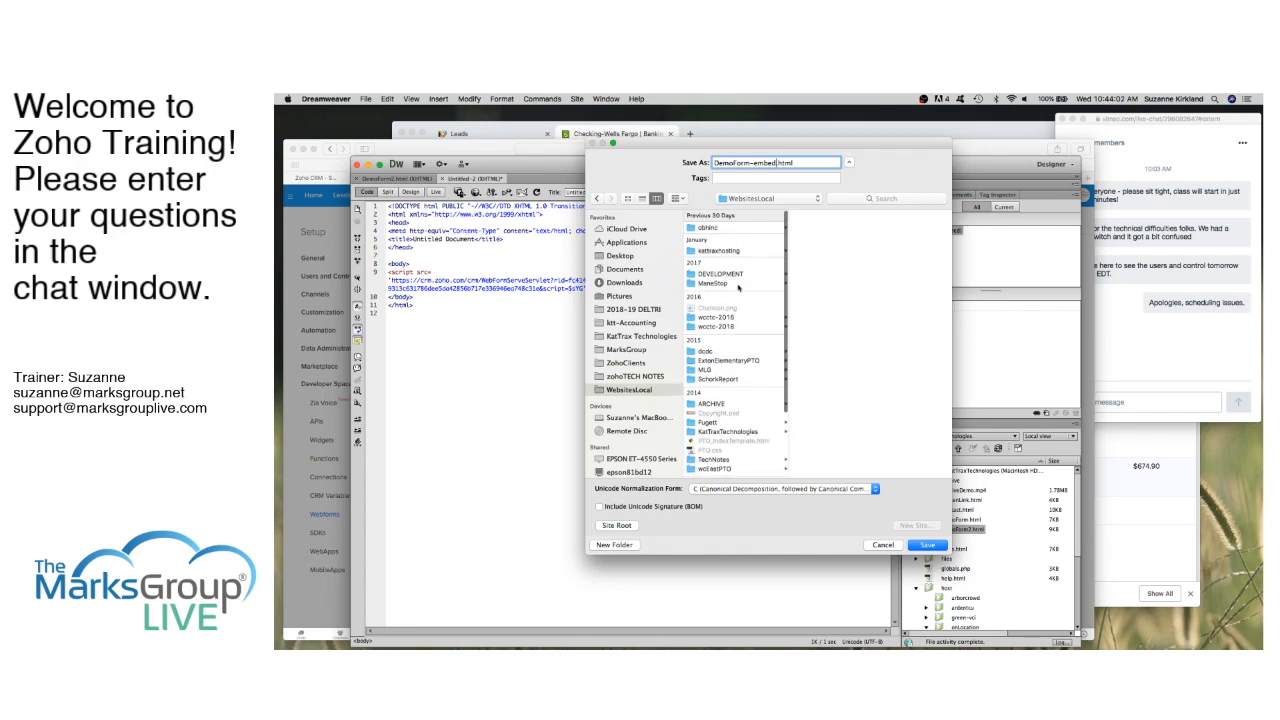
{"action": "scroll", "coordinate": [737, 405], "scroll_direction": "down", "scroll_amount": 2}
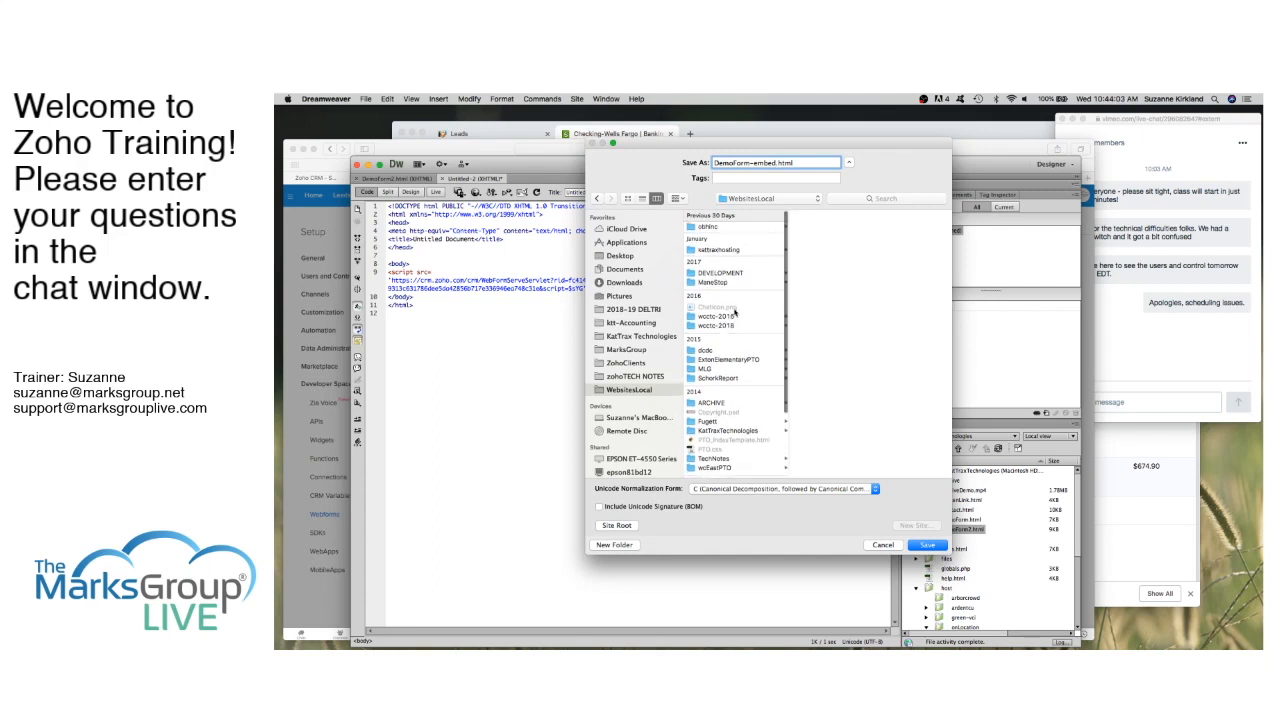
{"action": "left_click", "coordinate": [742, 412]}
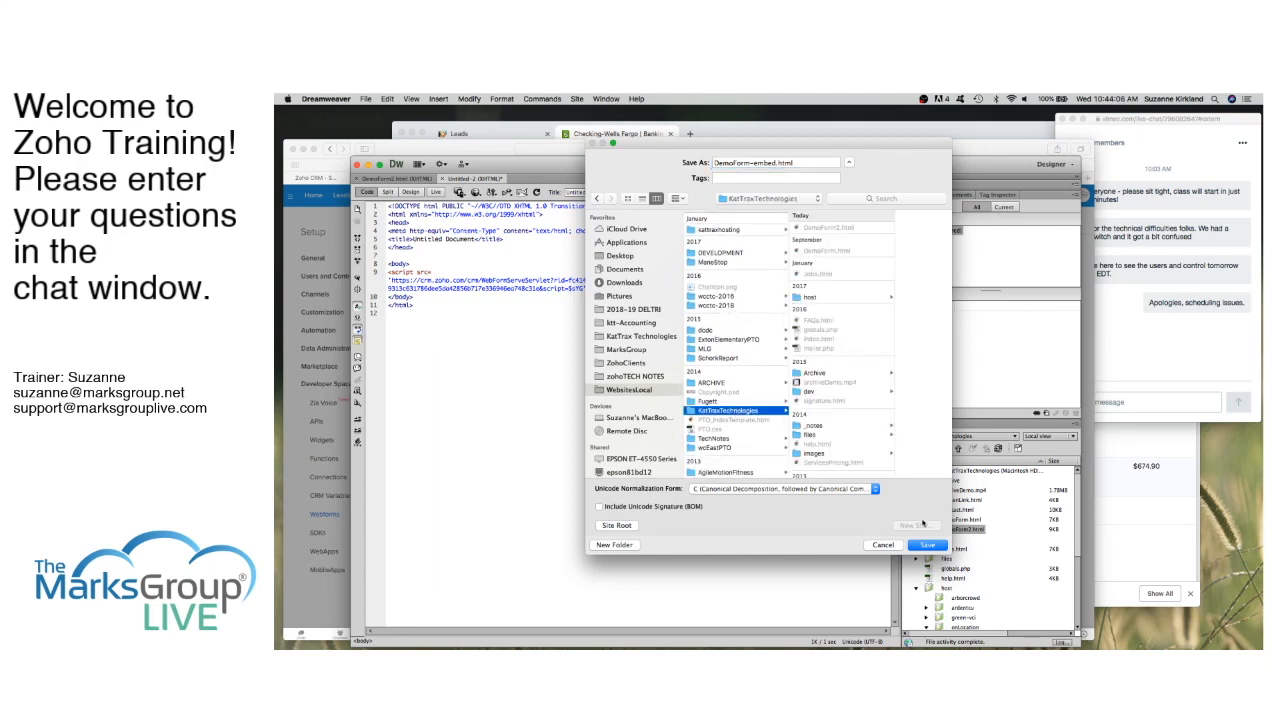
{"action": "left_click", "coordinate": [927, 544]}
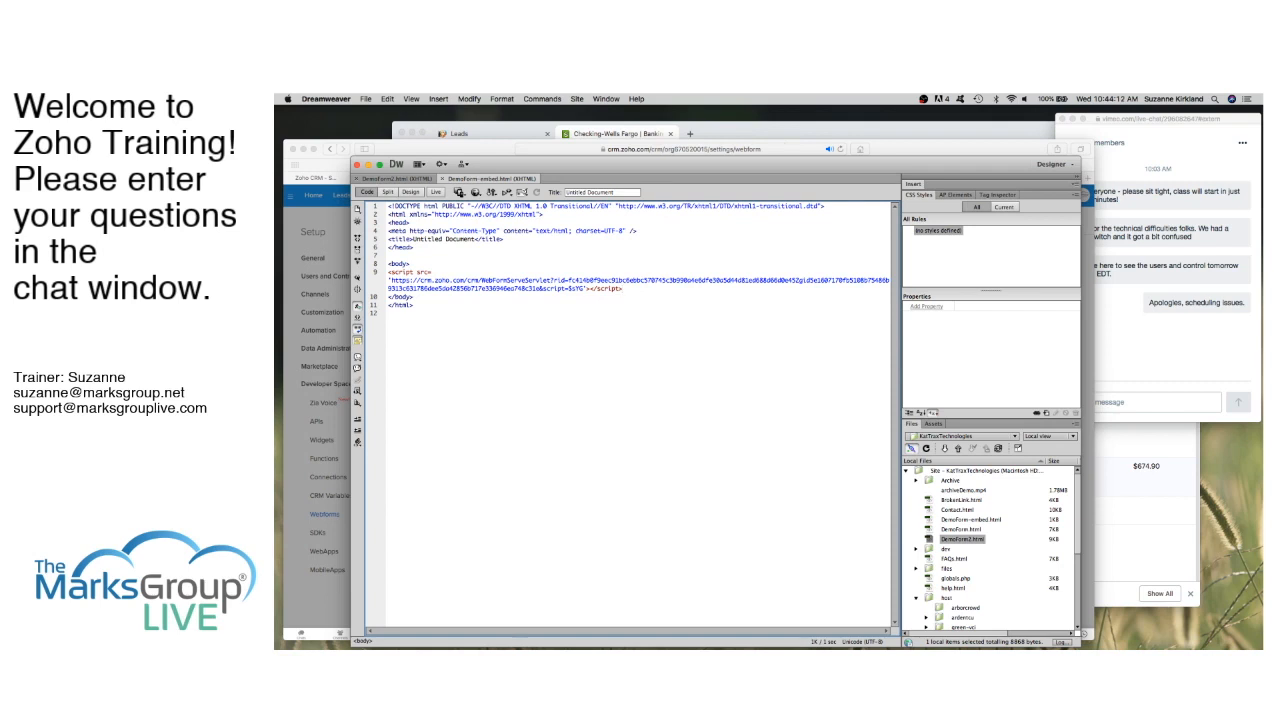
Step: Close the Embed options dialog and copy the DEMO FORM page's web address
{"action": "key", "text": "super+Tab"}
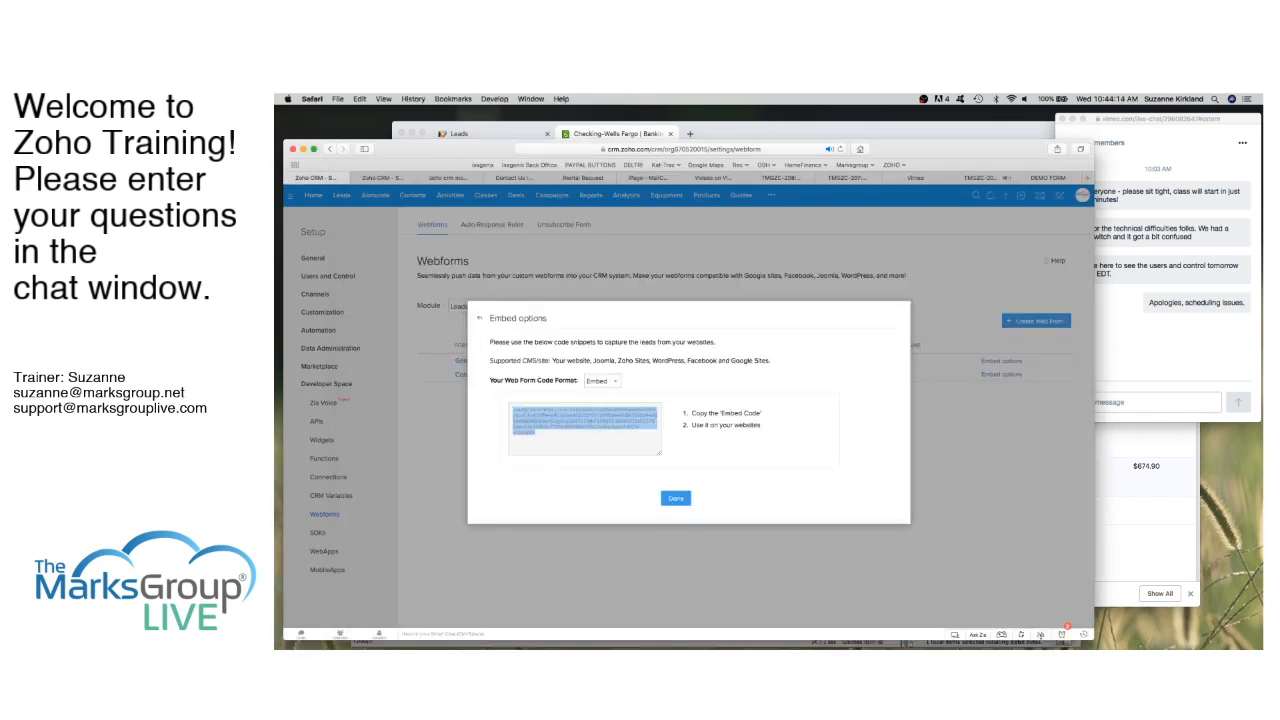
{"action": "left_click", "coordinate": [680, 499]}
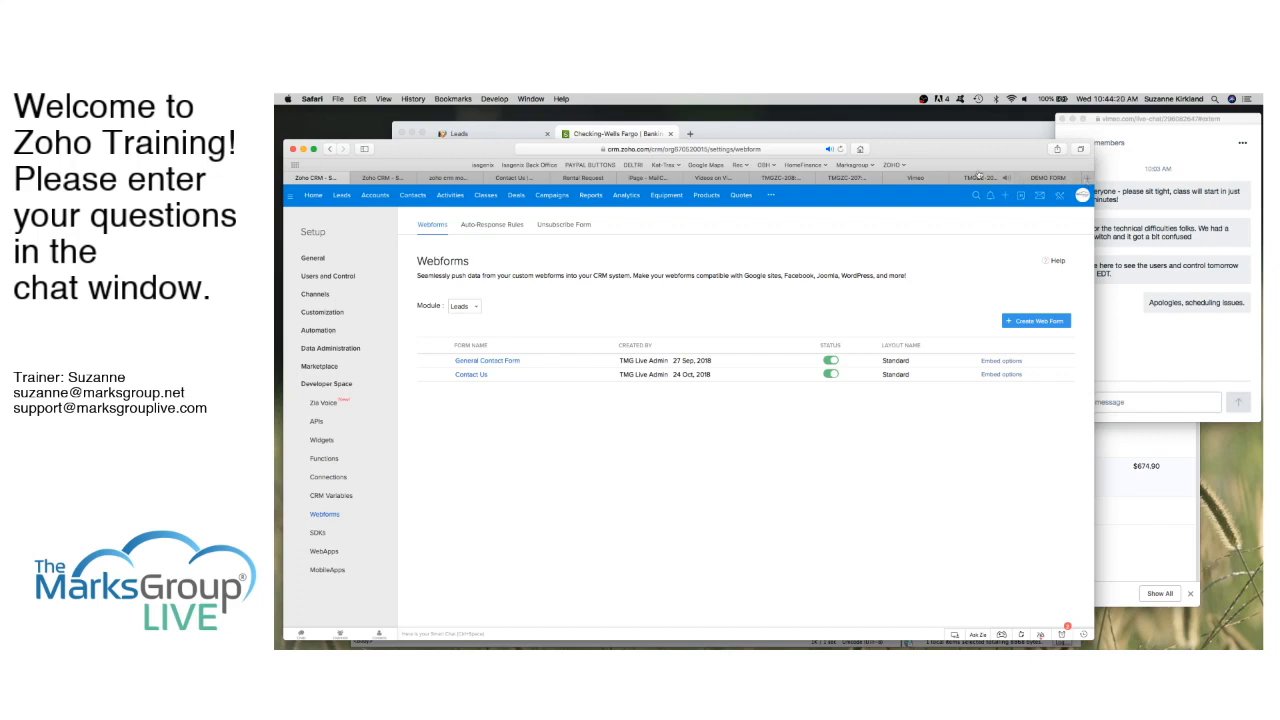
{"action": "left_click", "coordinate": [1048, 178]}
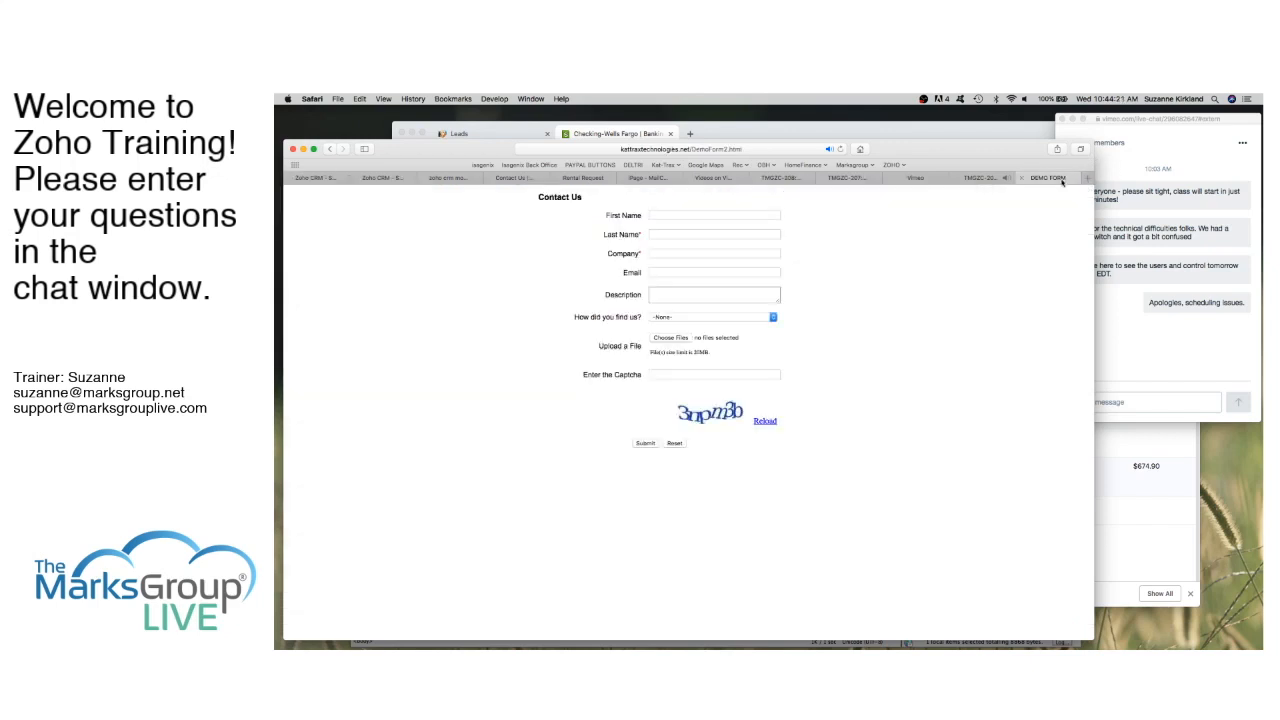
{"action": "left_click", "coordinate": [759, 148]}
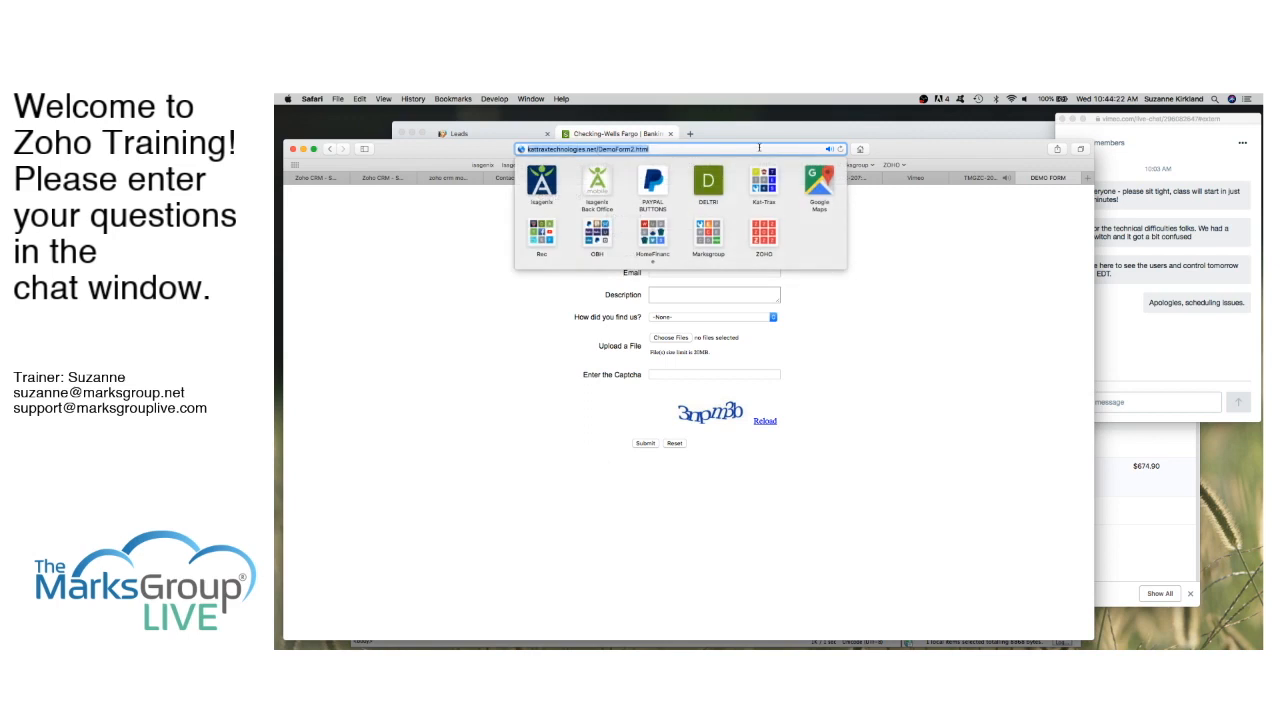
{"action": "left_click", "coordinate": [1090, 178]}
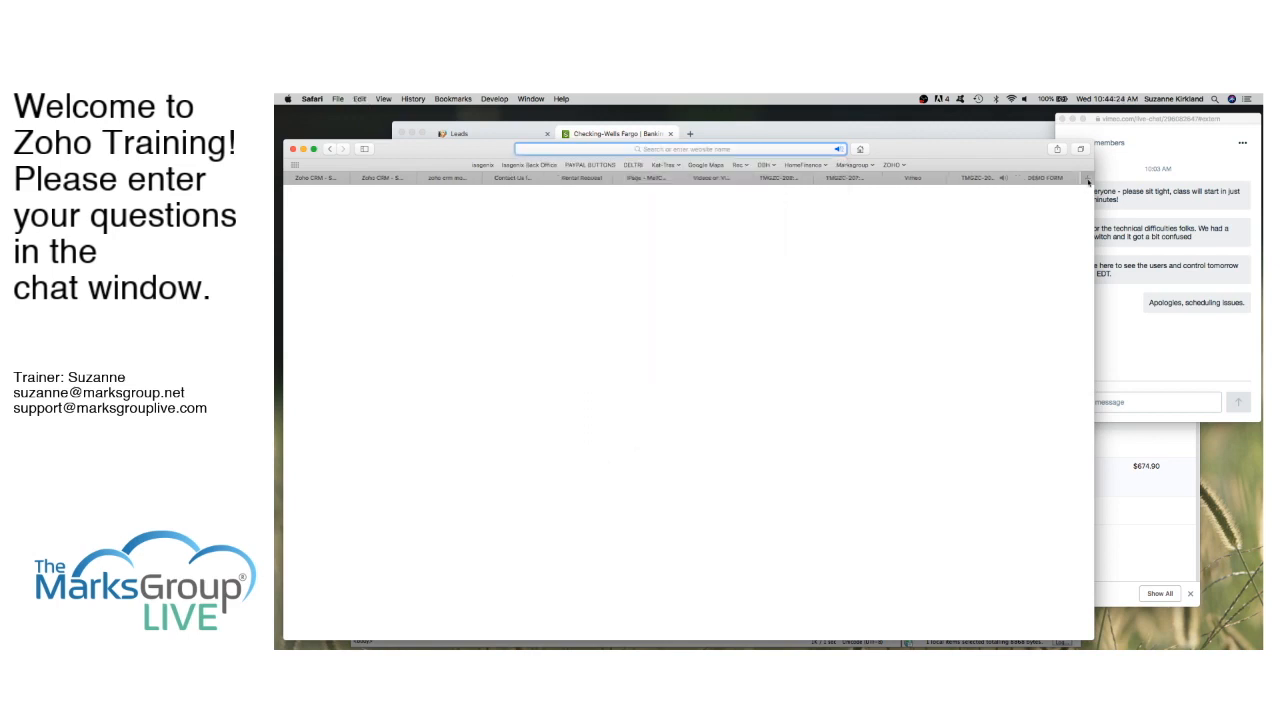
Step: In a new tab, load DemoForm-embed.html on the website, which returns 404 Not Found
{"action": "left_click", "coordinate": [728, 149]}
{"action": "type", "text": "http://kattraxtechnologies.net/DemoForm2.html"}
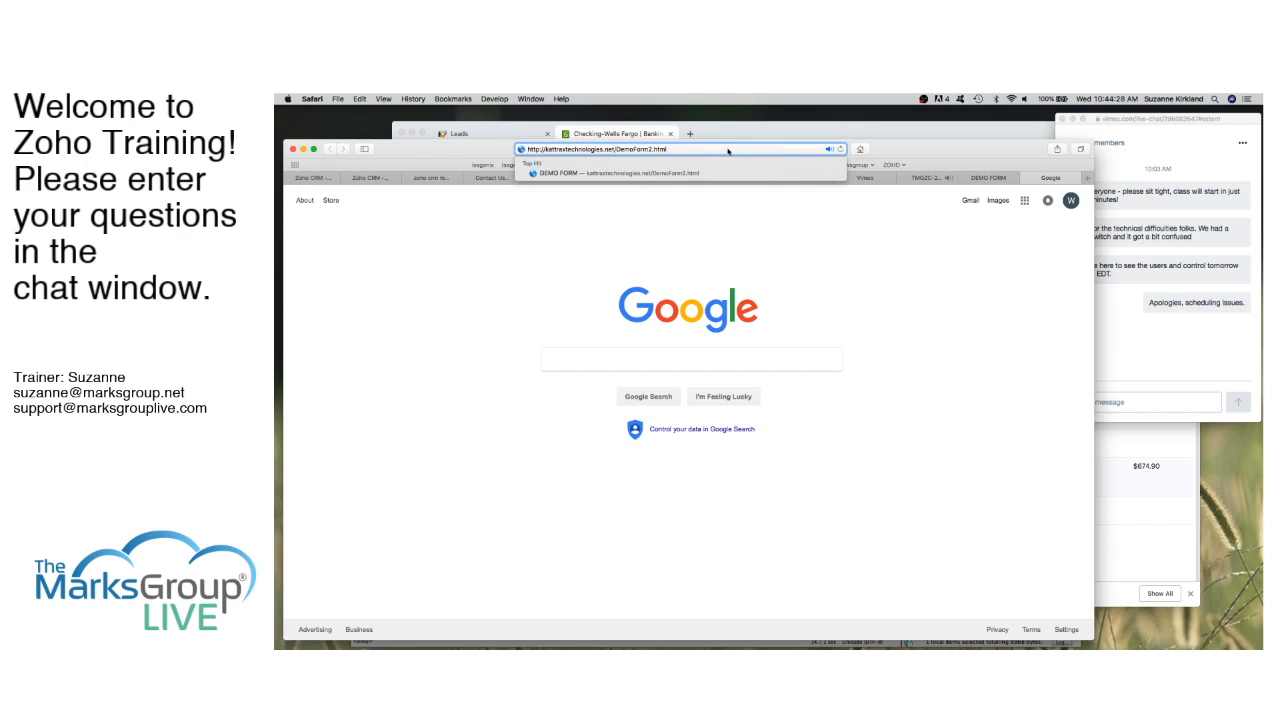
{"action": "left_click", "coordinate": [650, 149]}
{"action": "key", "text": "BackSpace"}
{"action": "type", "text": "-embed"}
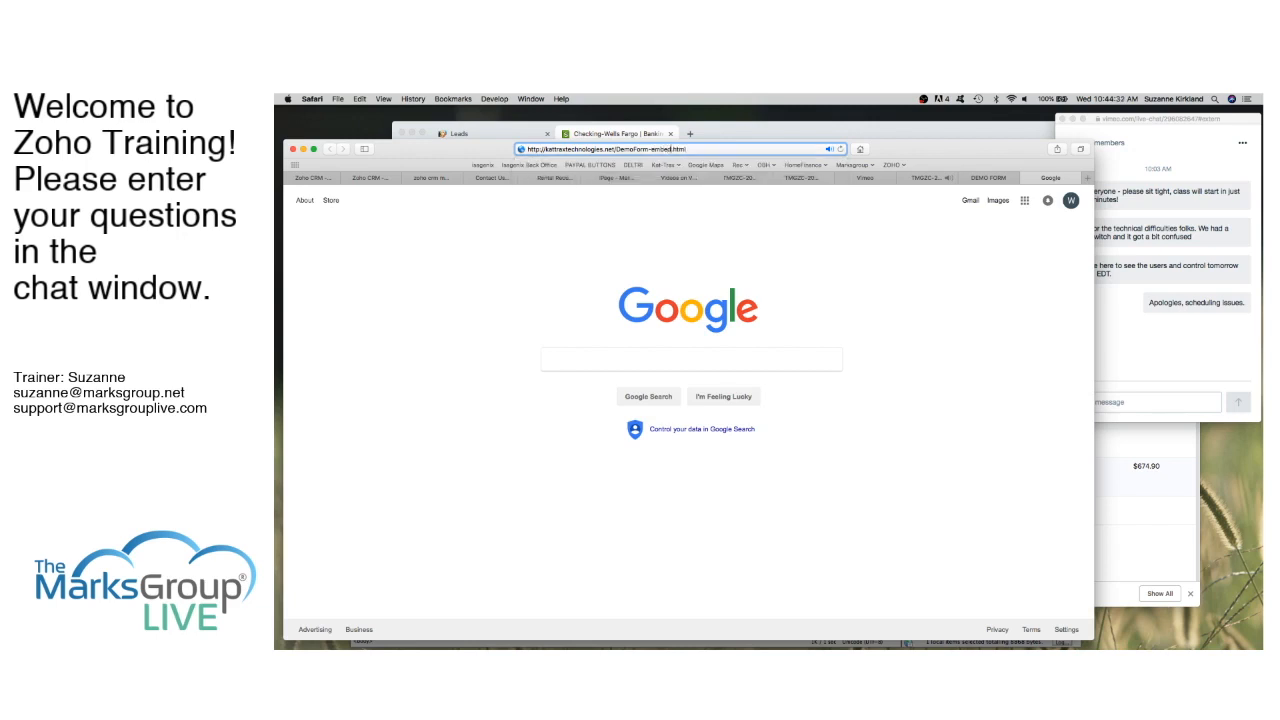
{"action": "key", "text": "Return"}
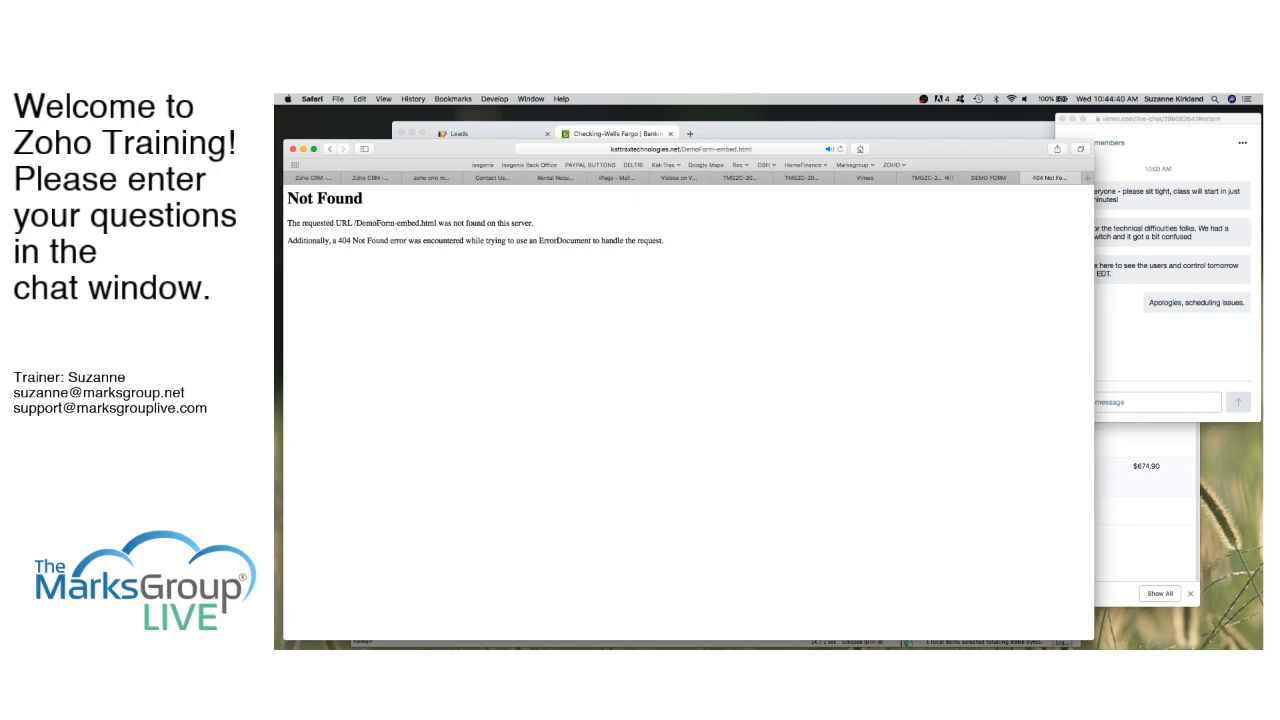
{"action": "left_click", "coordinate": [908, 644]}
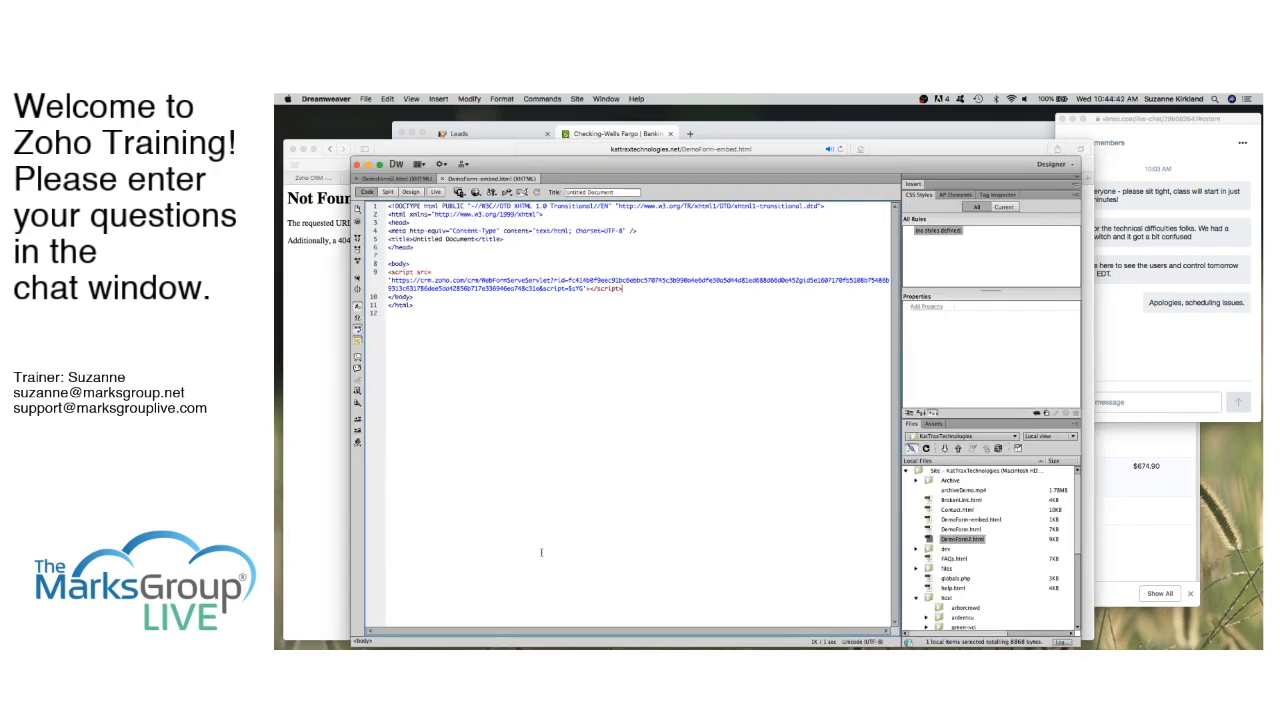
Step: Put DemoForm.html and DemoForm-embed.html from the site files onto the web server
{"action": "left_click", "coordinate": [960, 531]}
{"action": "left_click", "coordinate": [960, 531]}
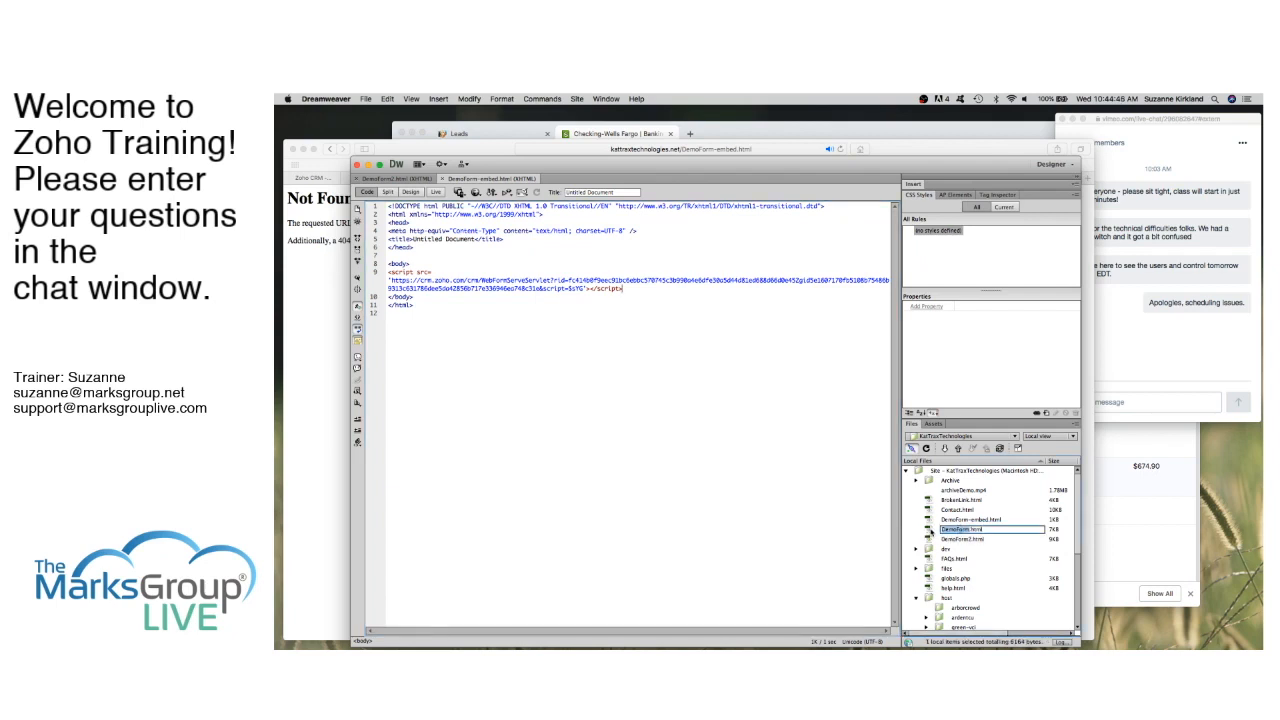
{"action": "left_click", "coordinate": [930, 530]}
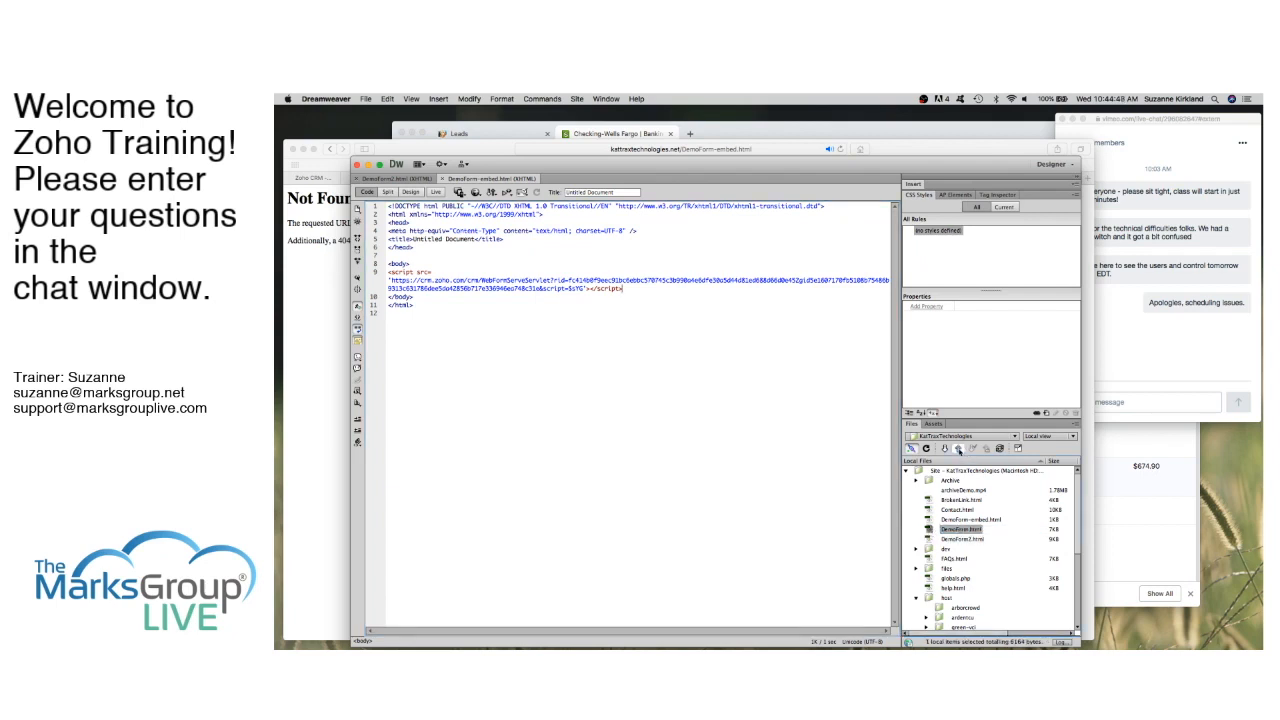
{"action": "left_click", "coordinate": [958, 451]}
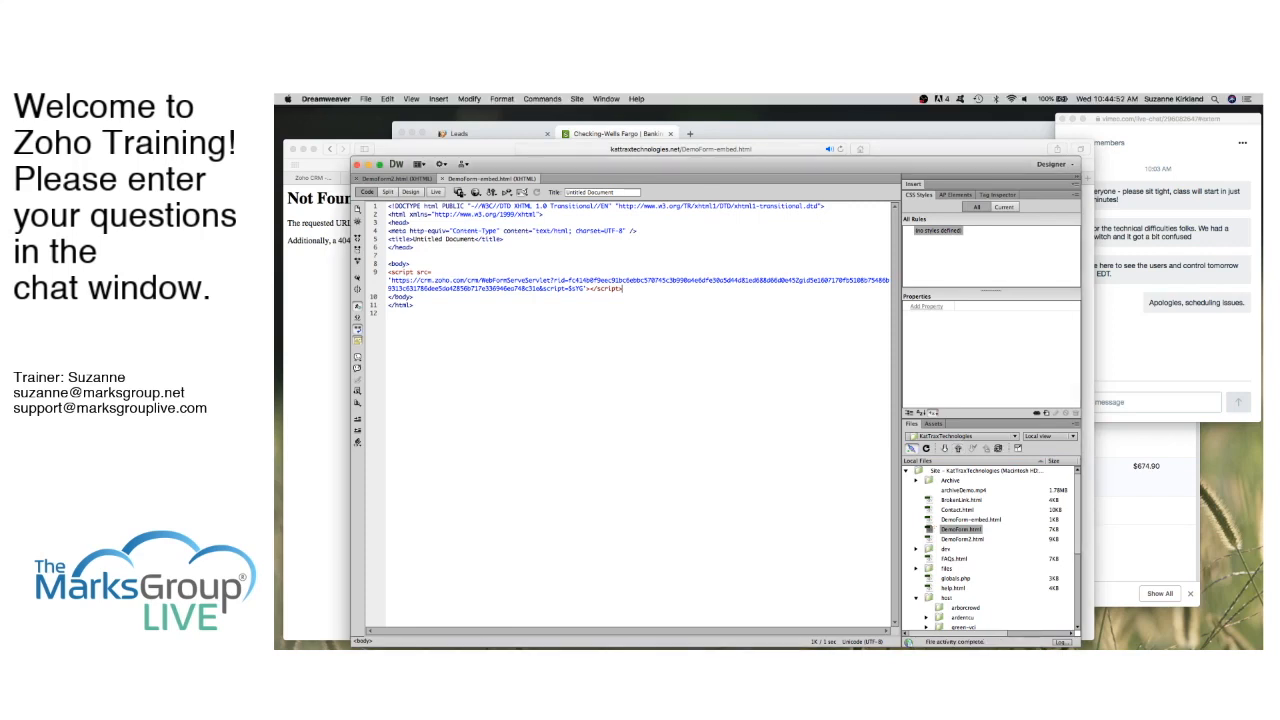
{"action": "left_click", "coordinate": [966, 520]}
{"action": "left_click", "coordinate": [958, 451]}
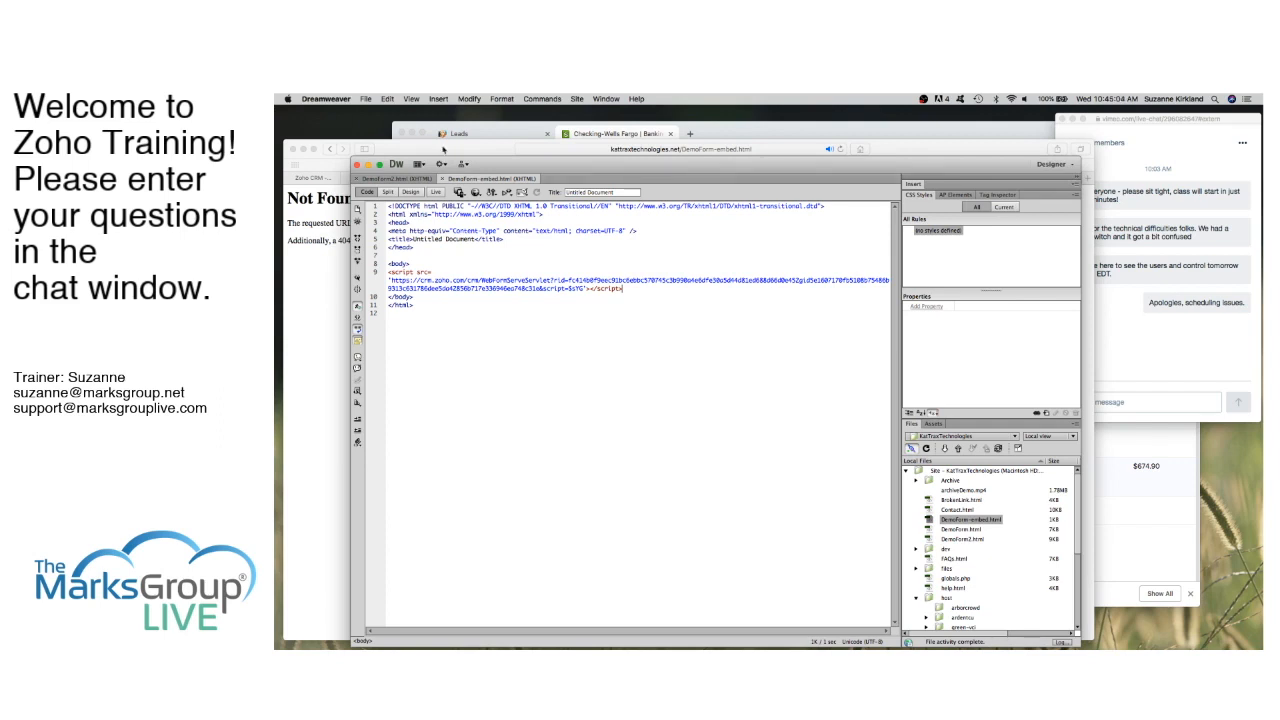
{"action": "left_click", "coordinate": [364, 152]}
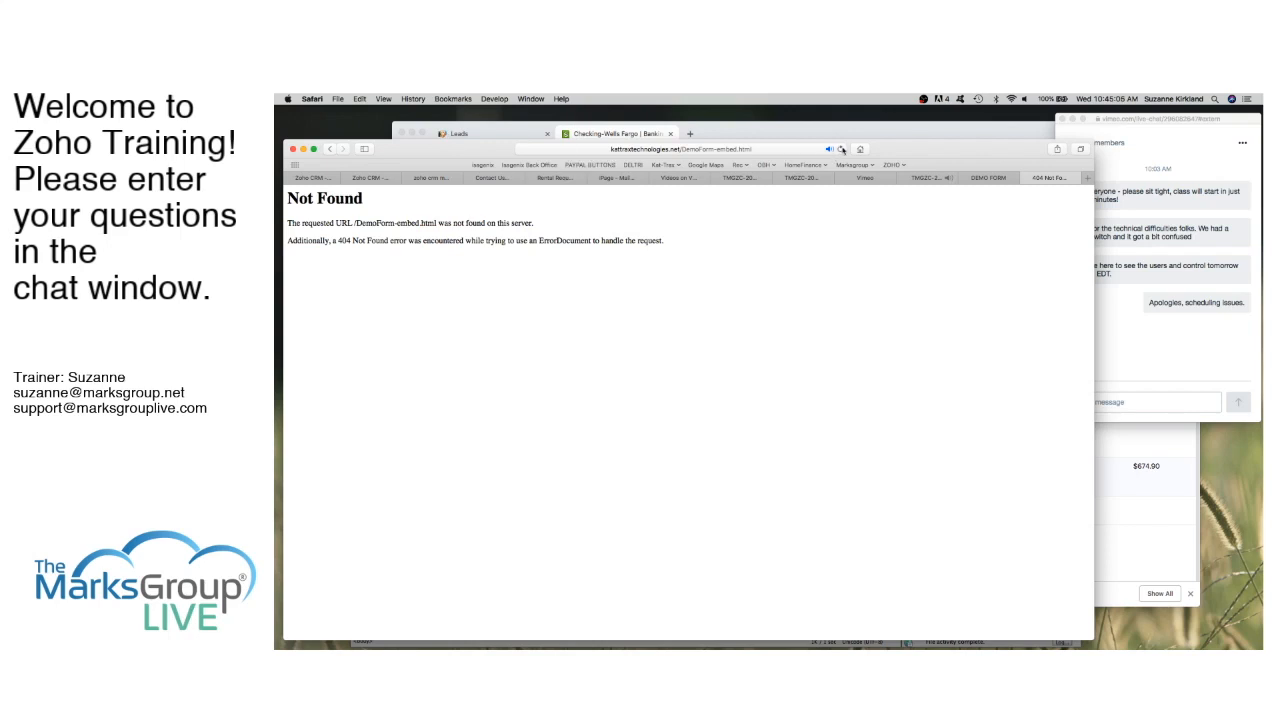
Step: Reload DemoForm-embed.html and compare its embedded form with the DEMO FORM version
{"action": "left_click", "coordinate": [841, 150]}
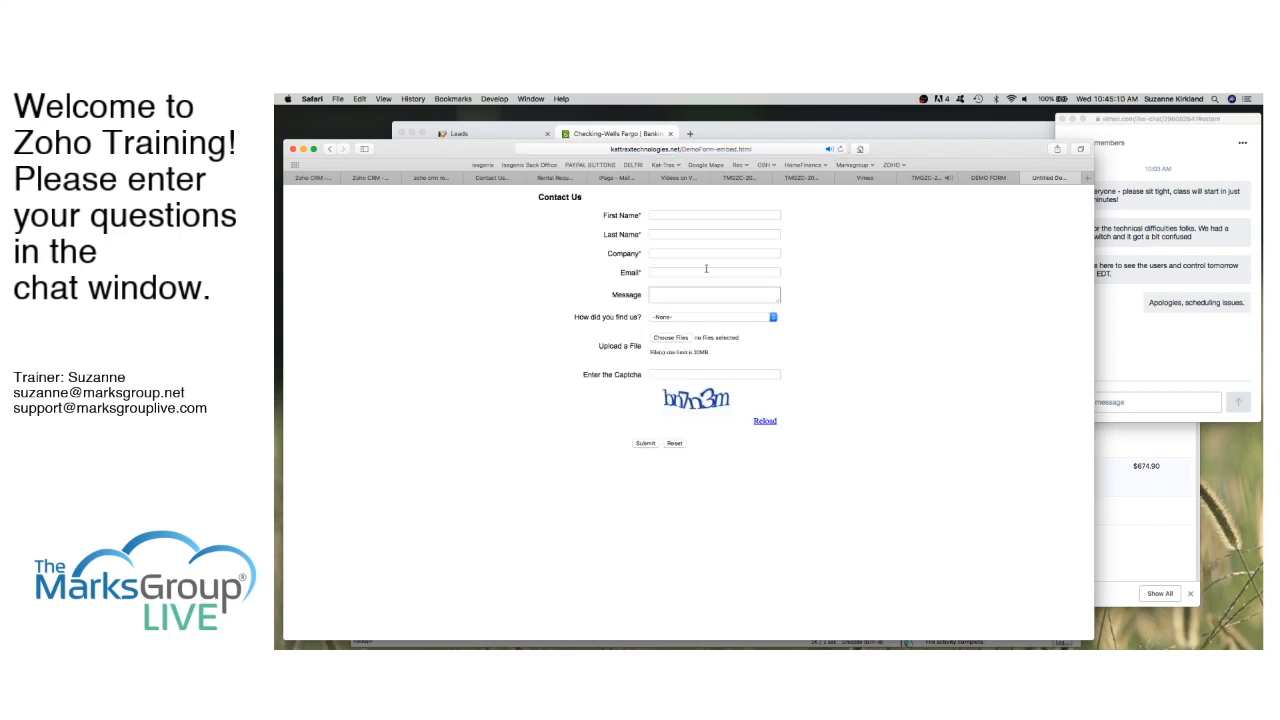
{"action": "left_click", "coordinate": [968, 178]}
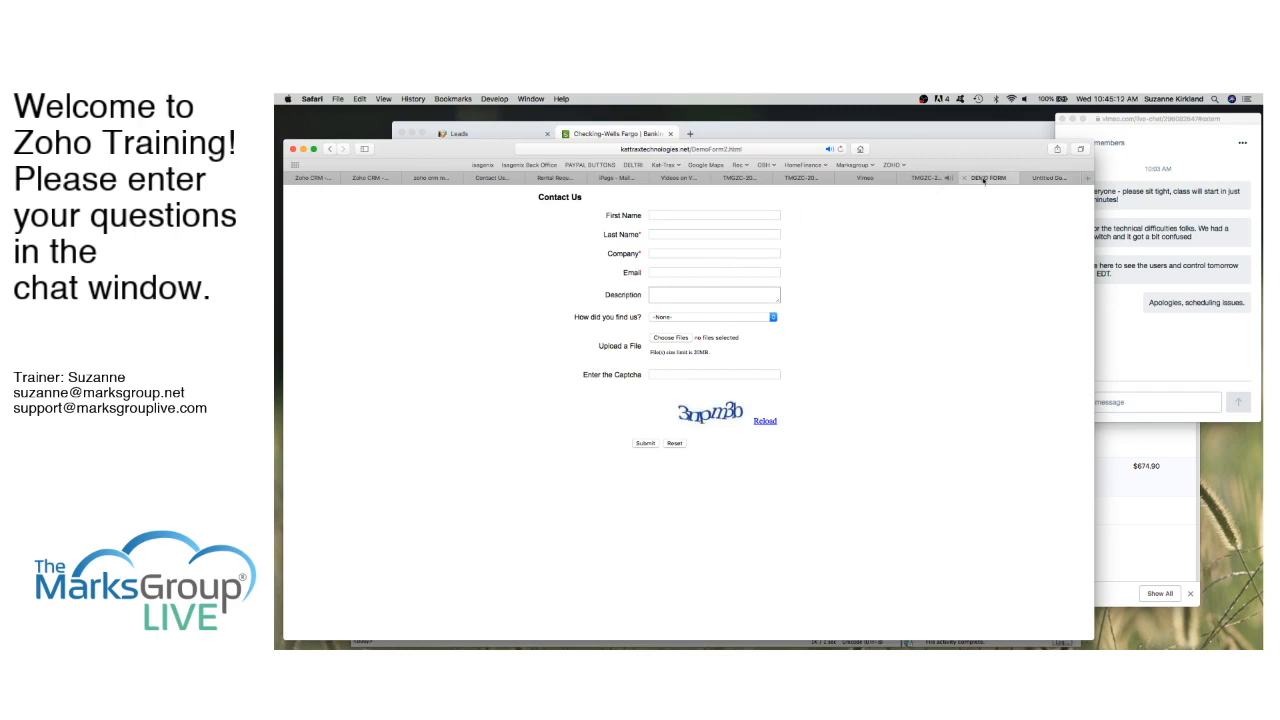
{"action": "left_click", "coordinate": [1048, 179]}
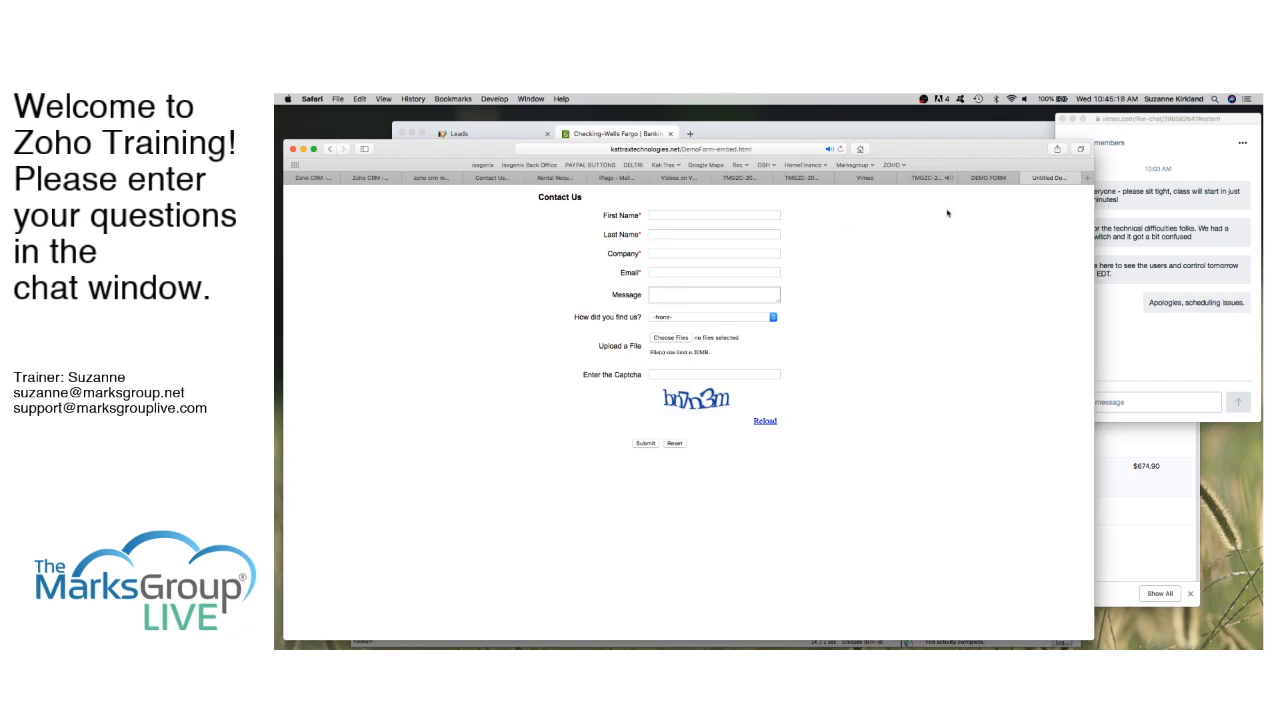
{"action": "left_click", "coordinate": [988, 179]}
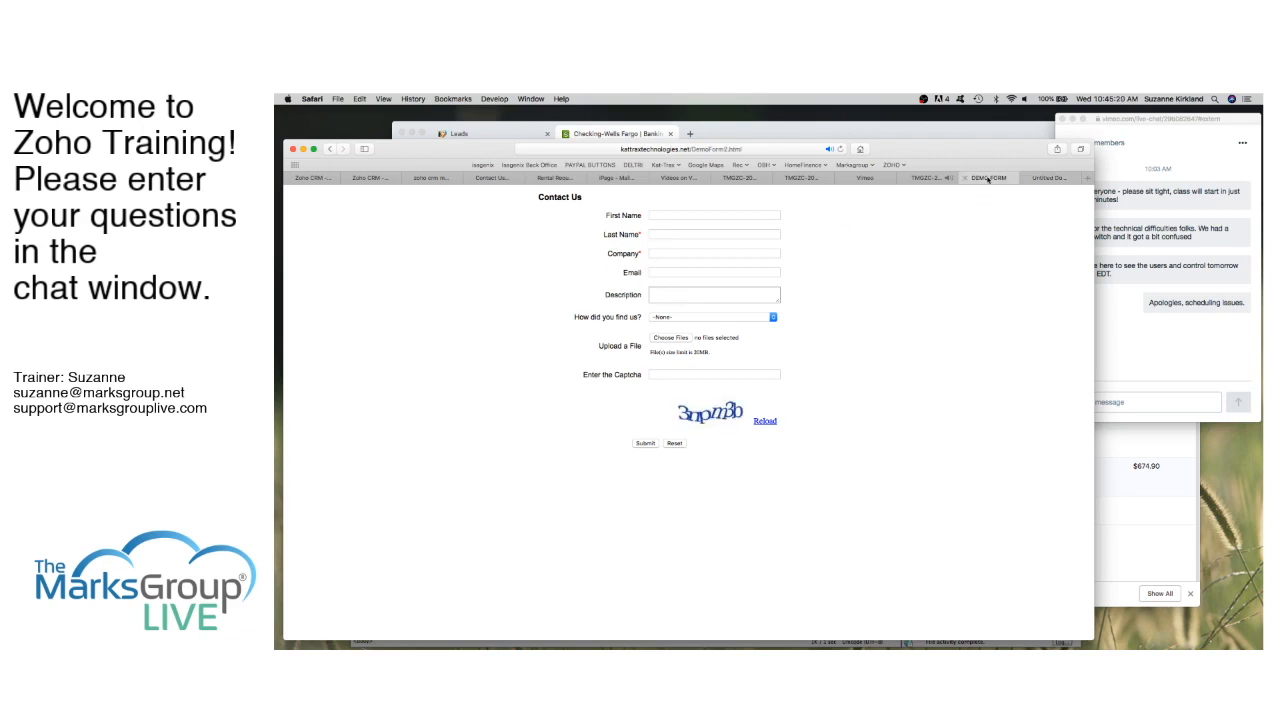
{"action": "left_click", "coordinate": [1047, 178]}
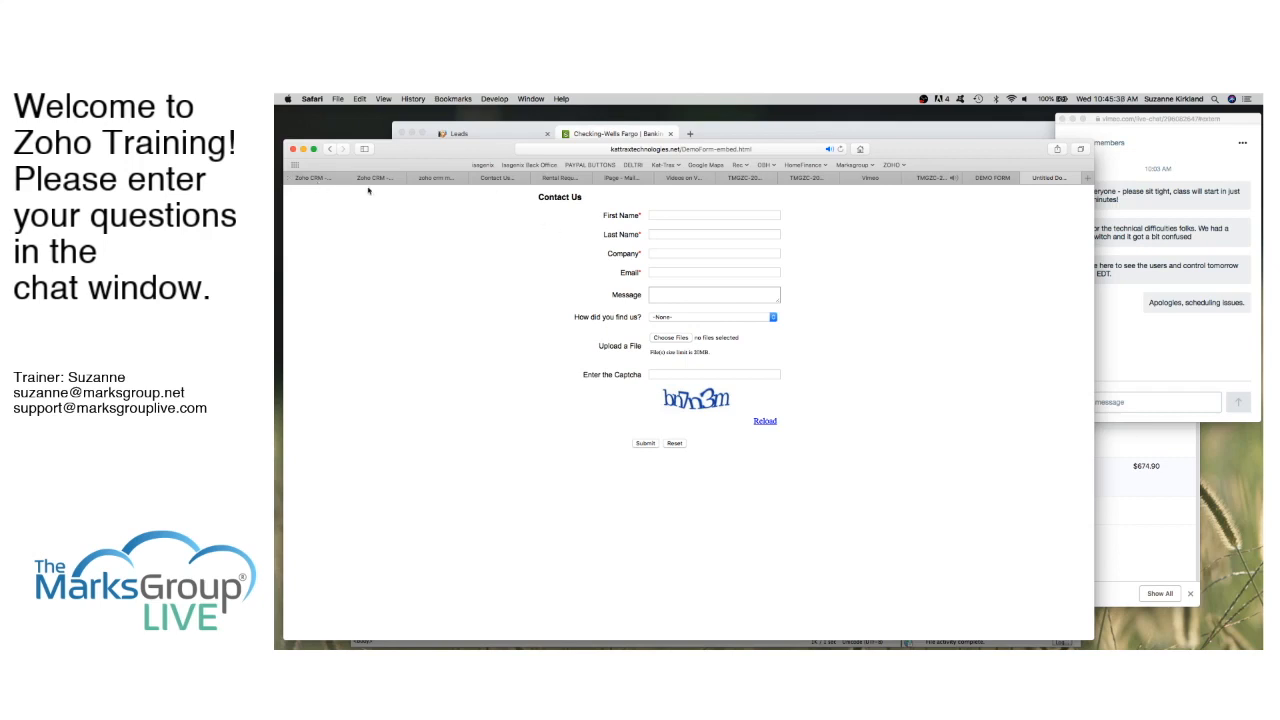
{"action": "left_click", "coordinate": [309, 179]}
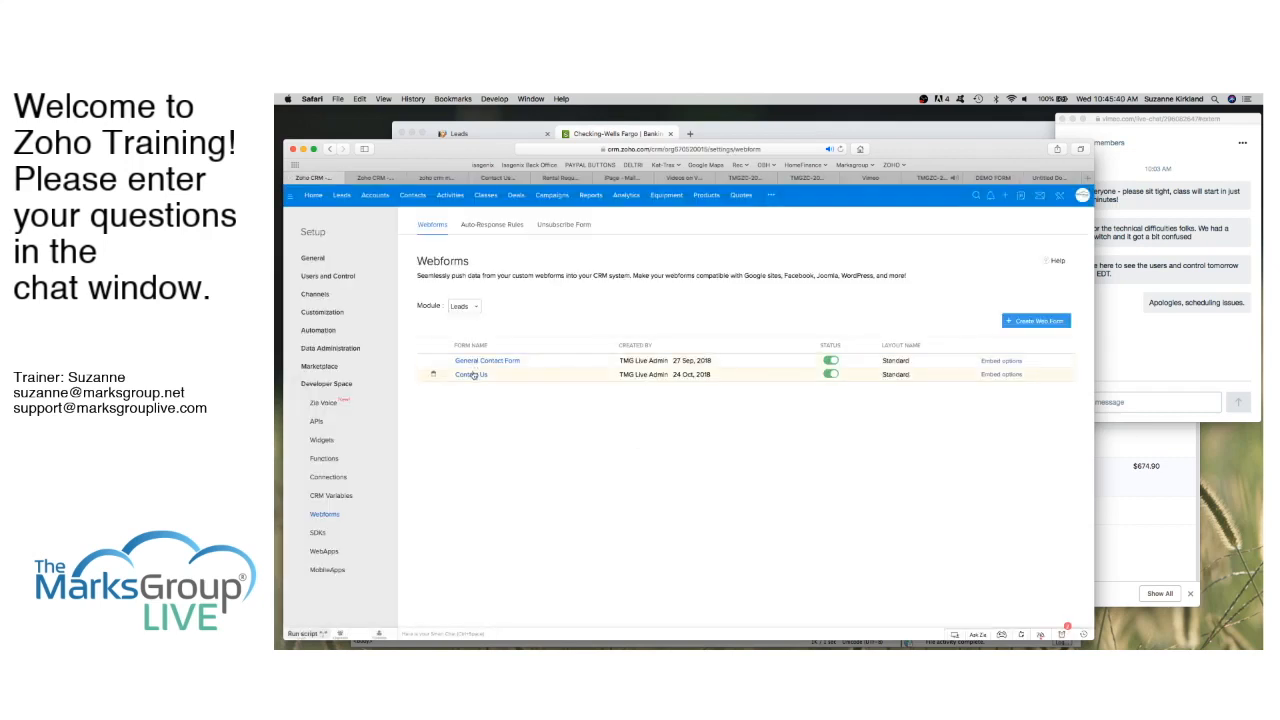
Step: Make the Message field required in the Contact Us webform
{"action": "left_click", "coordinate": [473, 375]}
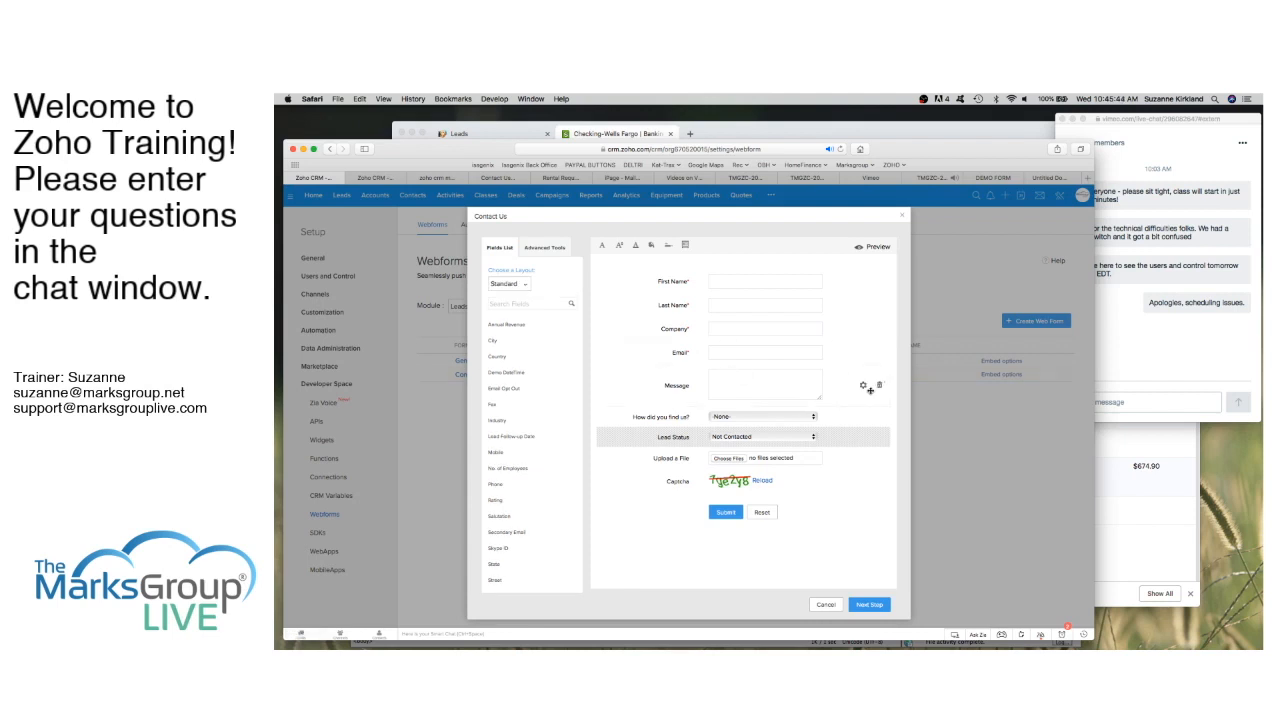
{"action": "left_click", "coordinate": [863, 385]}
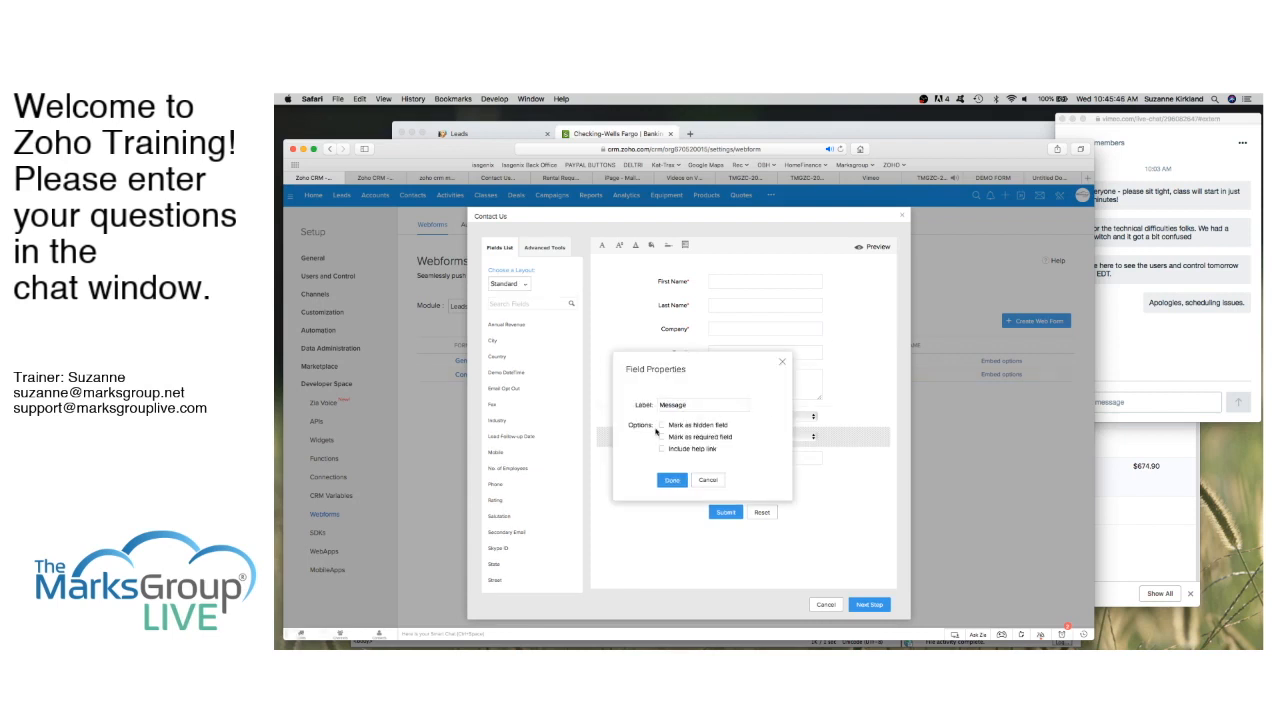
{"action": "left_click", "coordinate": [661, 437]}
{"action": "left_click", "coordinate": [673, 476]}
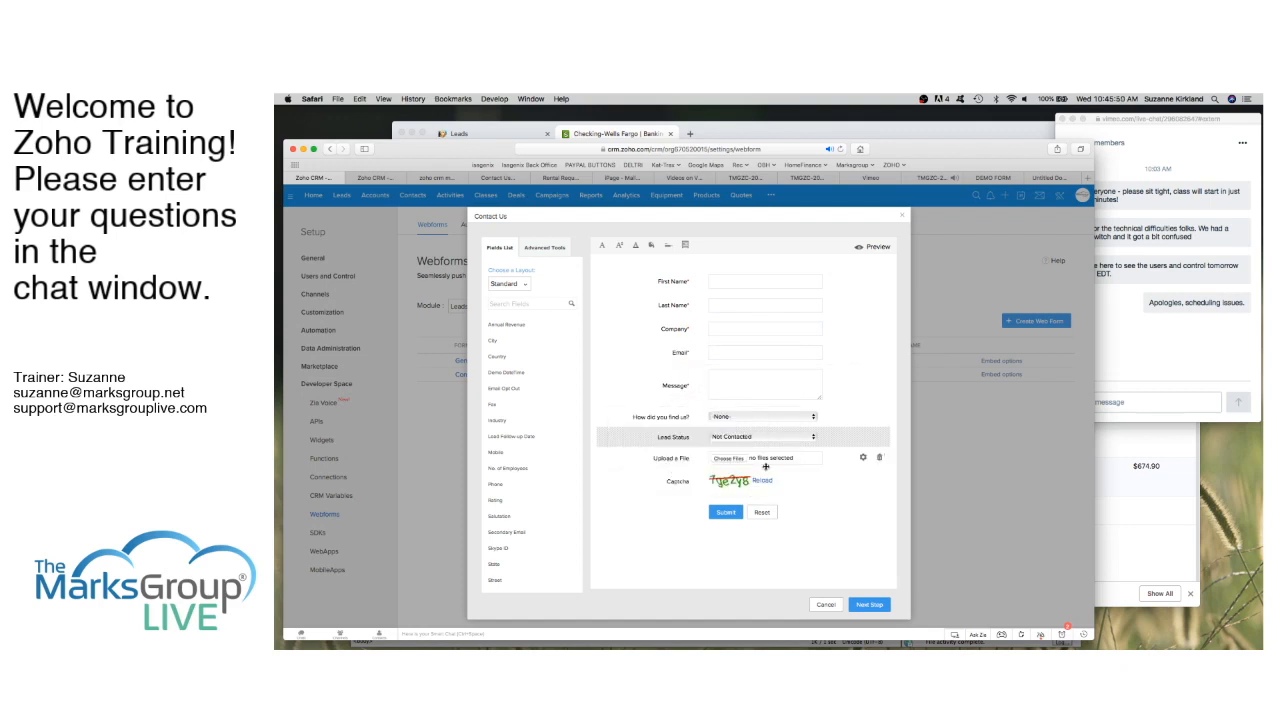
Step: Save the form details, close the embed code window, and return to the embedded form page
{"action": "left_click", "coordinate": [869, 605]}
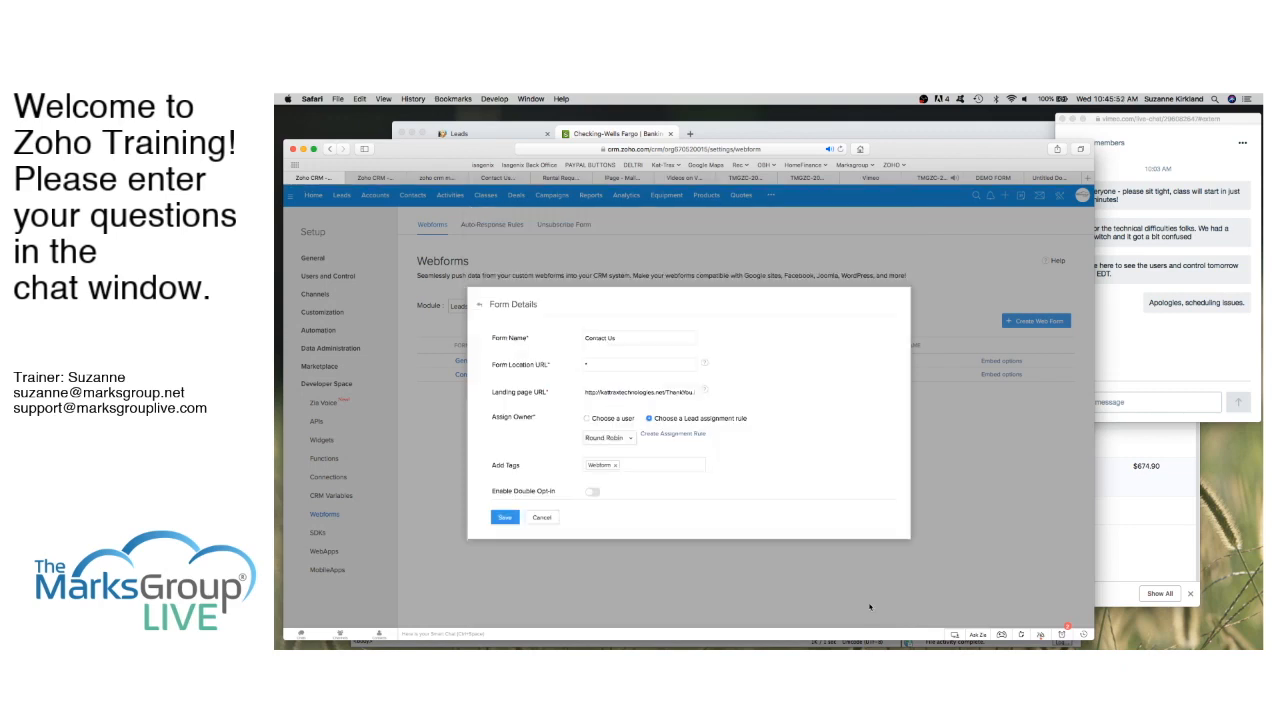
{"action": "left_click", "coordinate": [500, 519]}
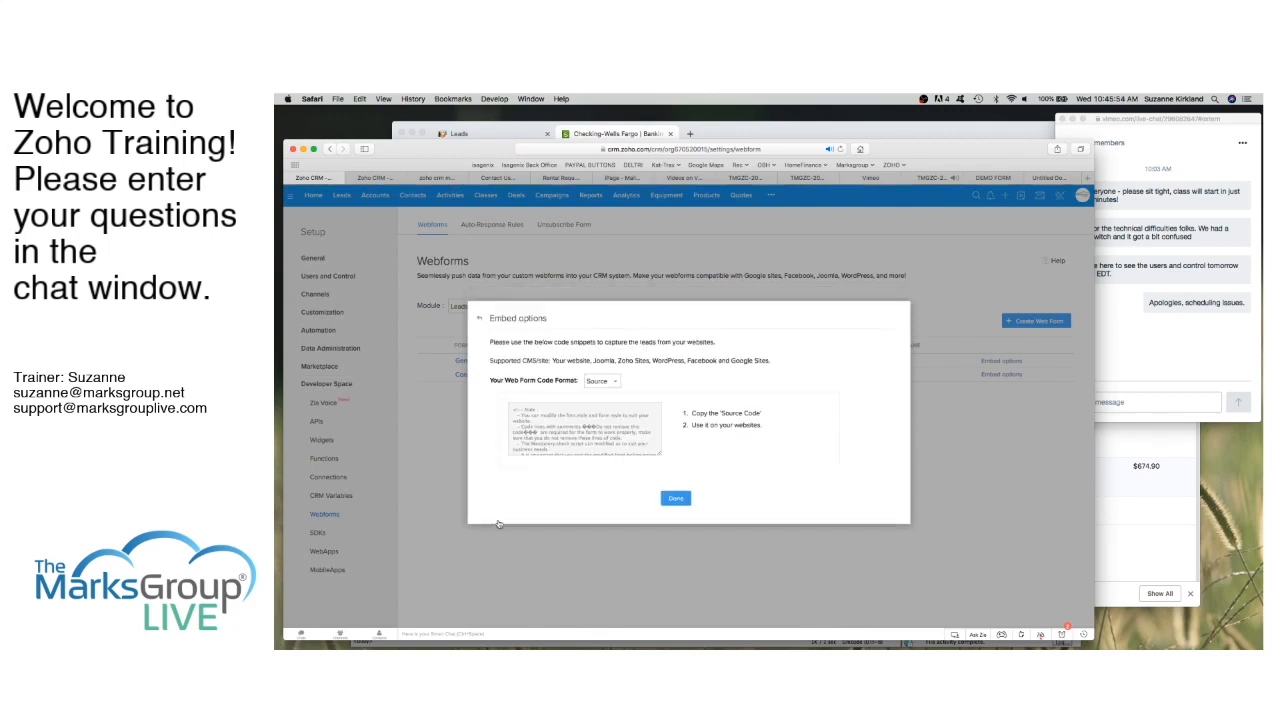
{"action": "left_click", "coordinate": [676, 500]}
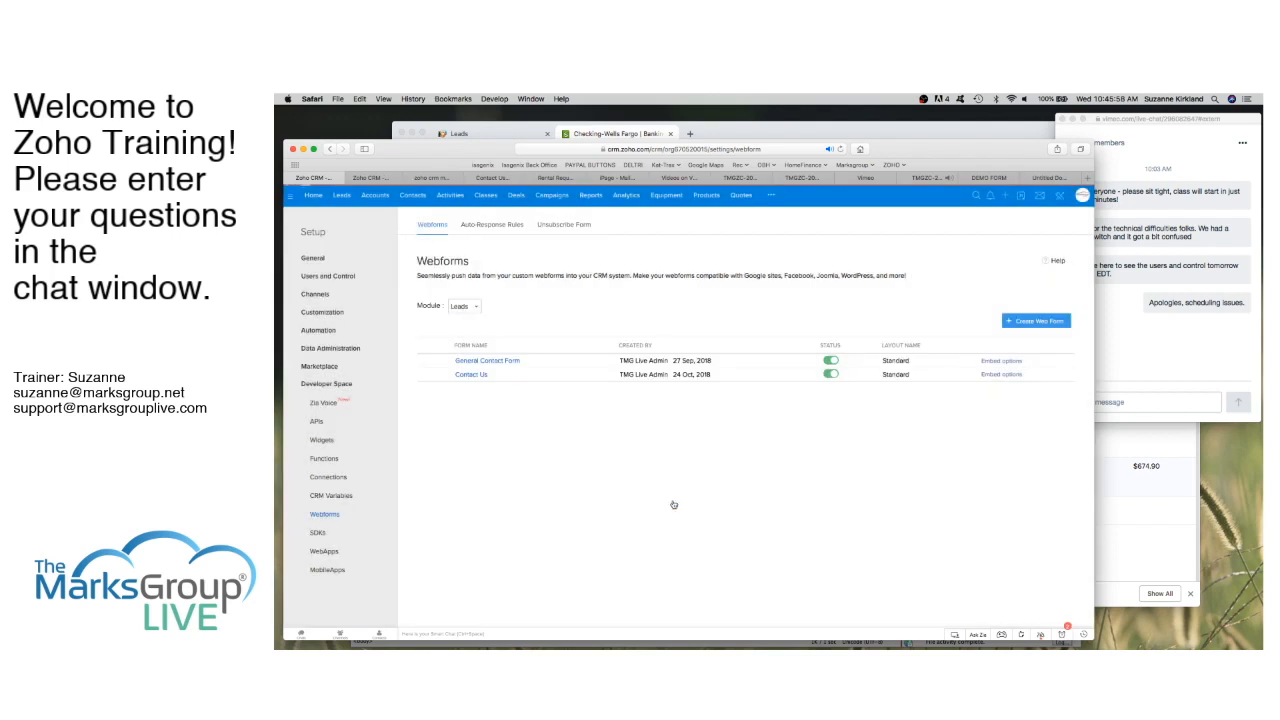
{"action": "left_click", "coordinate": [1045, 180]}
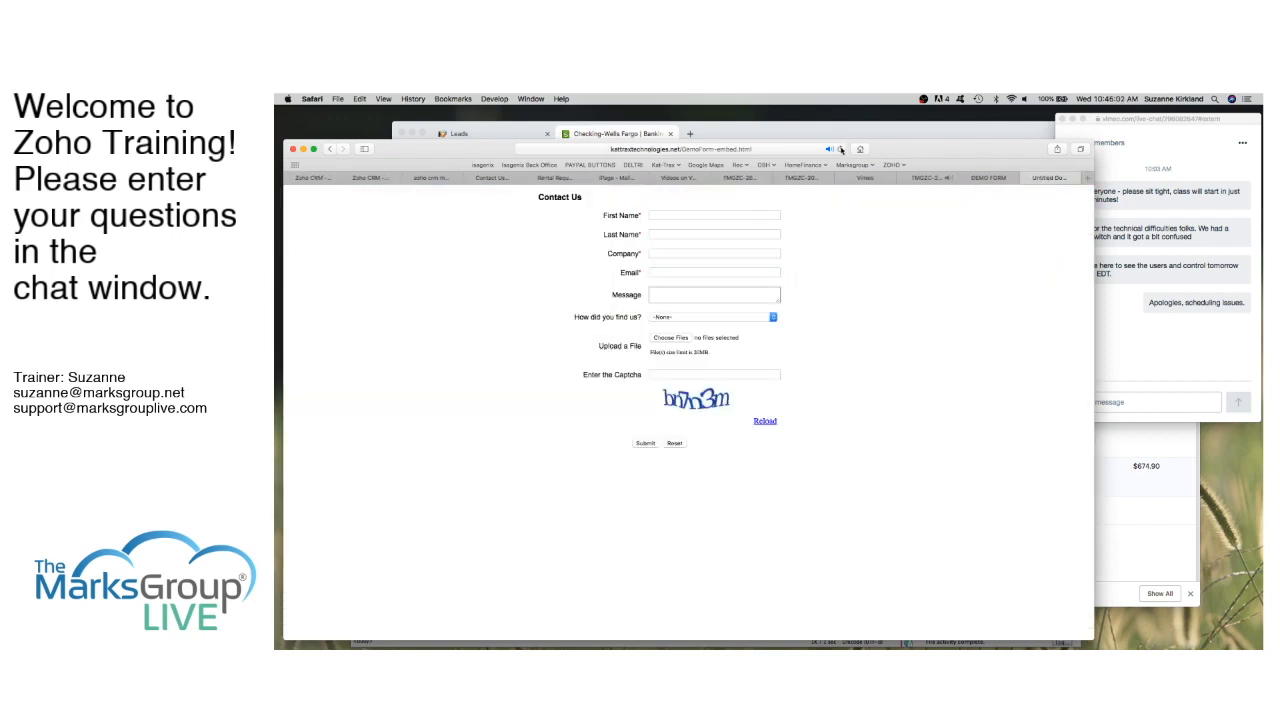
Step: Reload the embedded form page, compare it with the DEMO FORM page, then switch back
{"action": "left_click", "coordinate": [841, 149]}
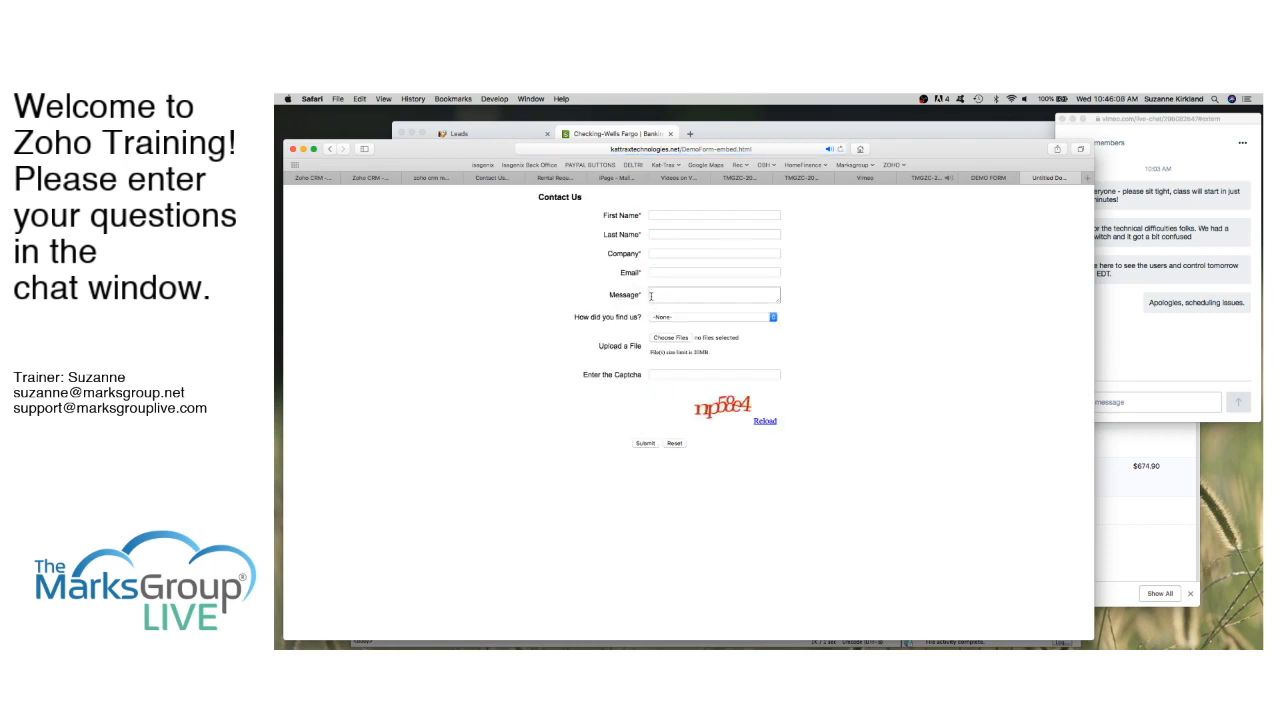
{"action": "left_click", "coordinate": [995, 178]}
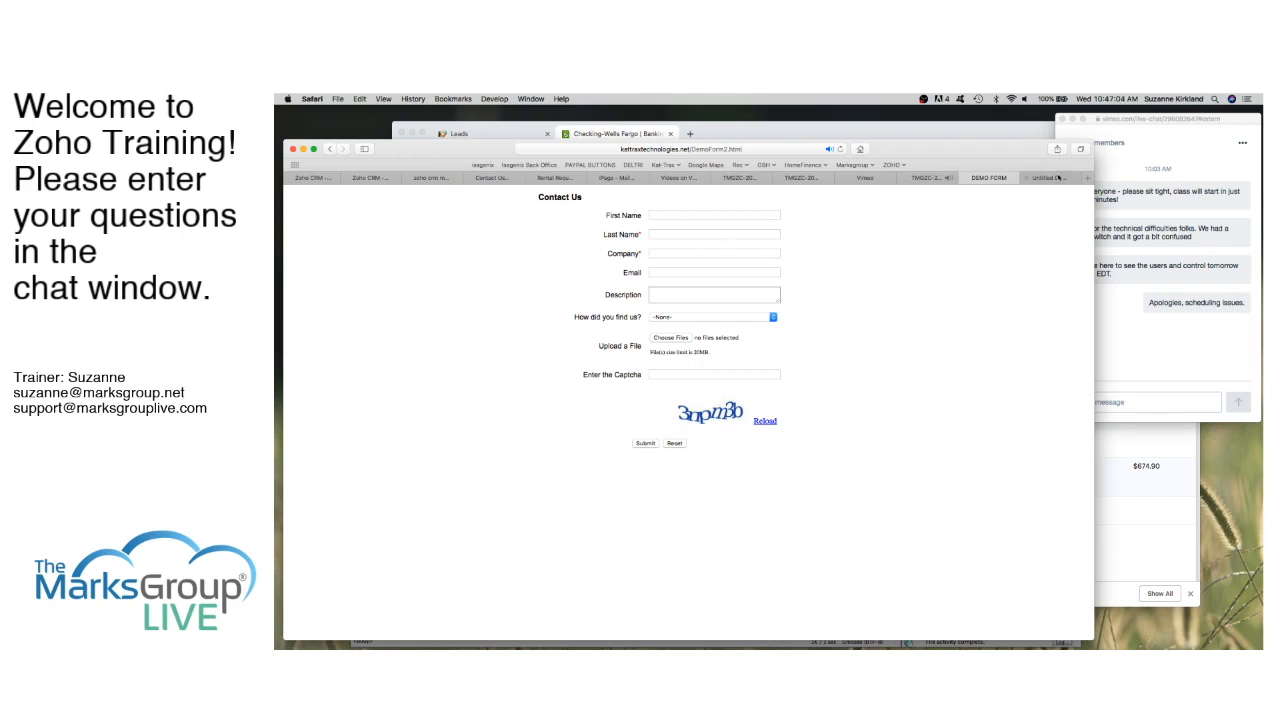
{"action": "left_click", "coordinate": [1058, 178]}
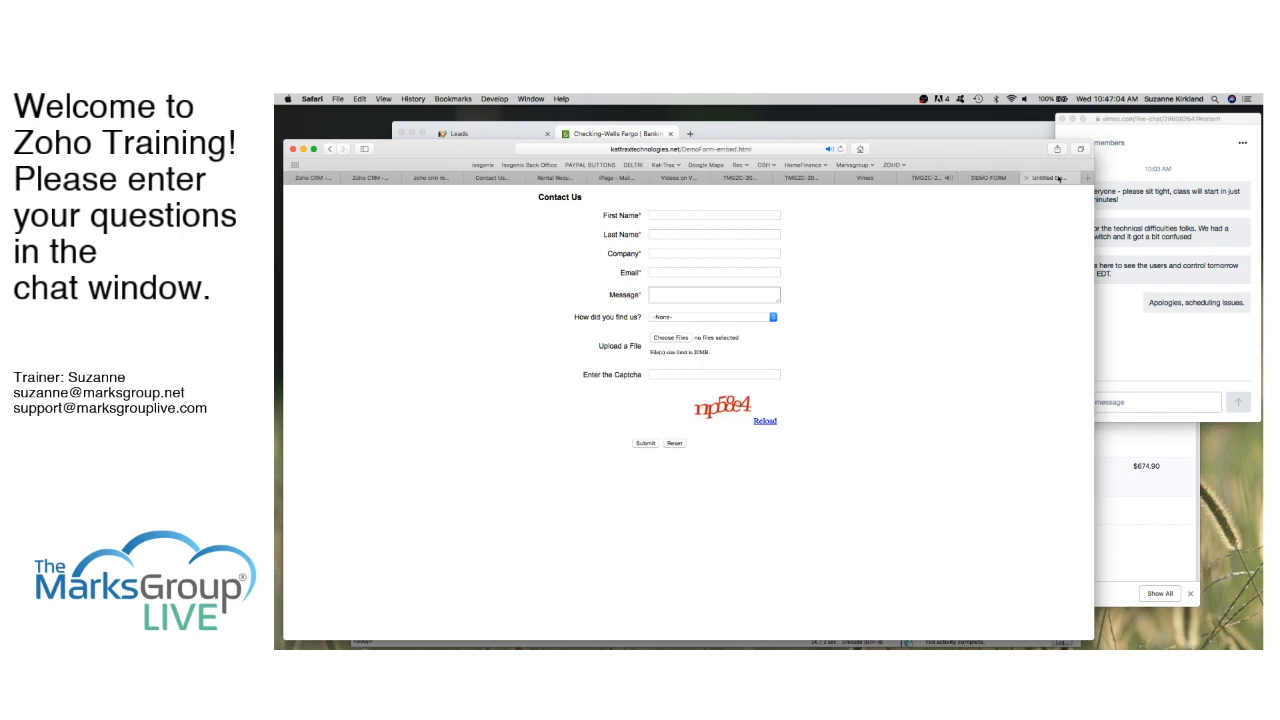
Step: Enter the test lead's first and last name, company TMG Live, e-mail and a test message
{"action": "left_click", "coordinate": [682, 215]}
{"action": "left_click", "coordinate": [714, 234]}
{"action": "type", "text": "kirkland-TEST"}
{"action": "key", "text": "Tab"}
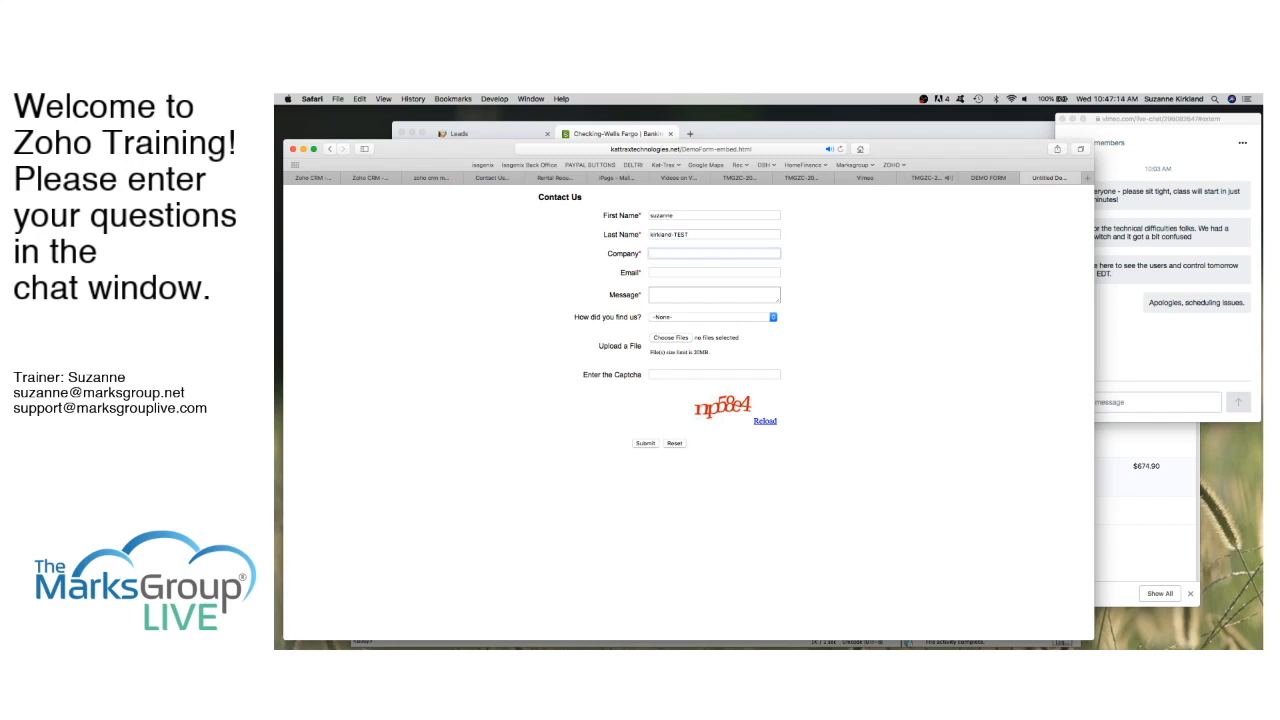
{"action": "type", "text": "TMG Live"}
{"action": "key", "text": "Tab"}
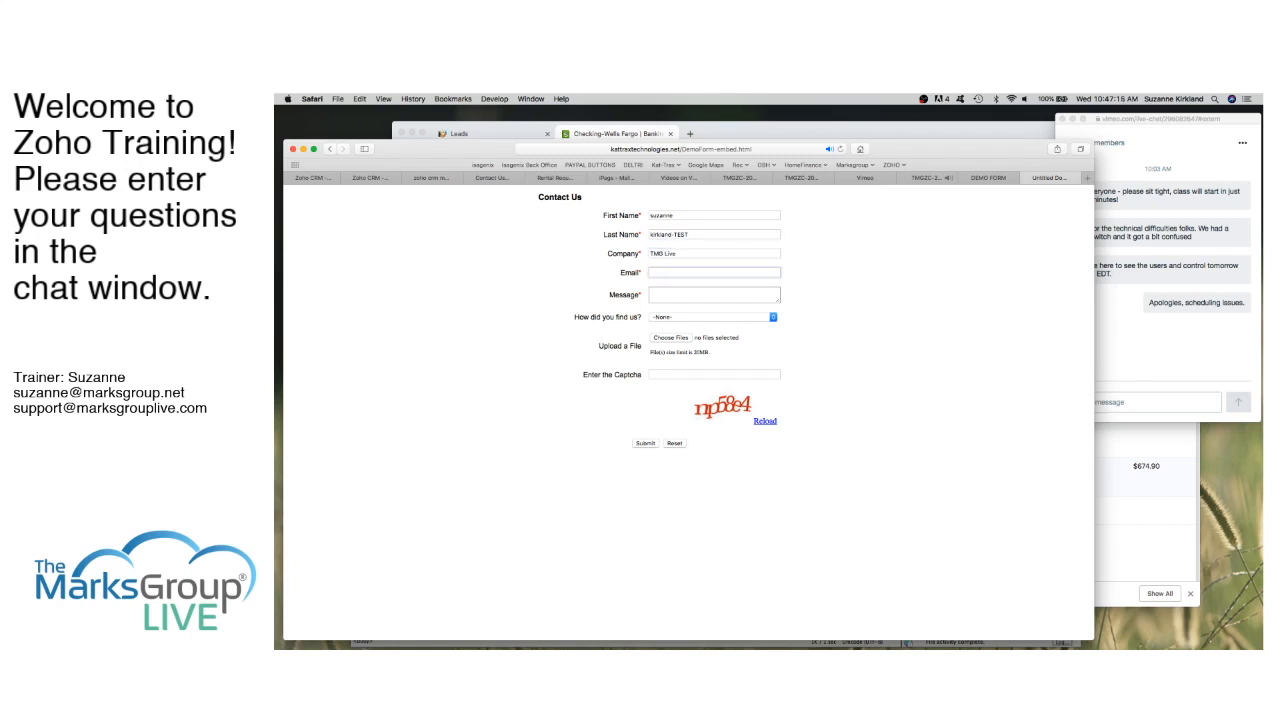
{"action": "key", "text": "Tab"}
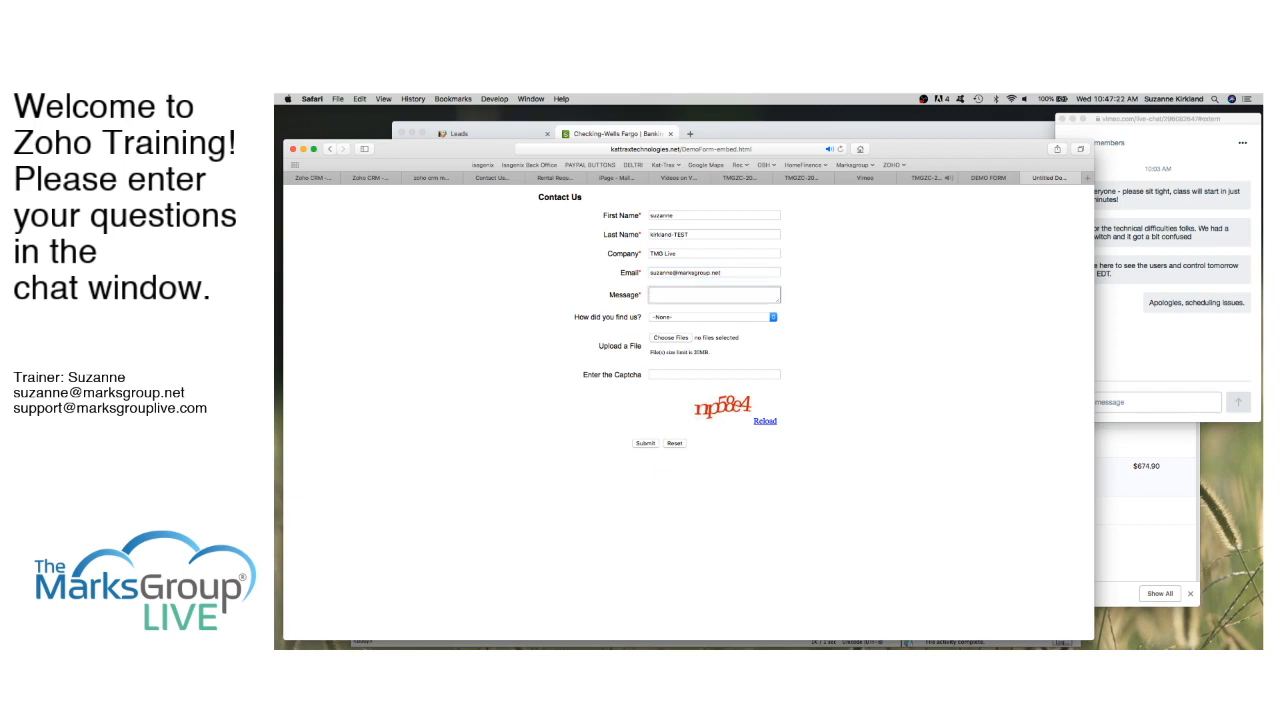
{"action": "type", "text": "this is a test of our embedded webform"}
Step: Choose Advertisement for How did you find us? and begin attaching a file
{"action": "left_click", "coordinate": [716, 317]}
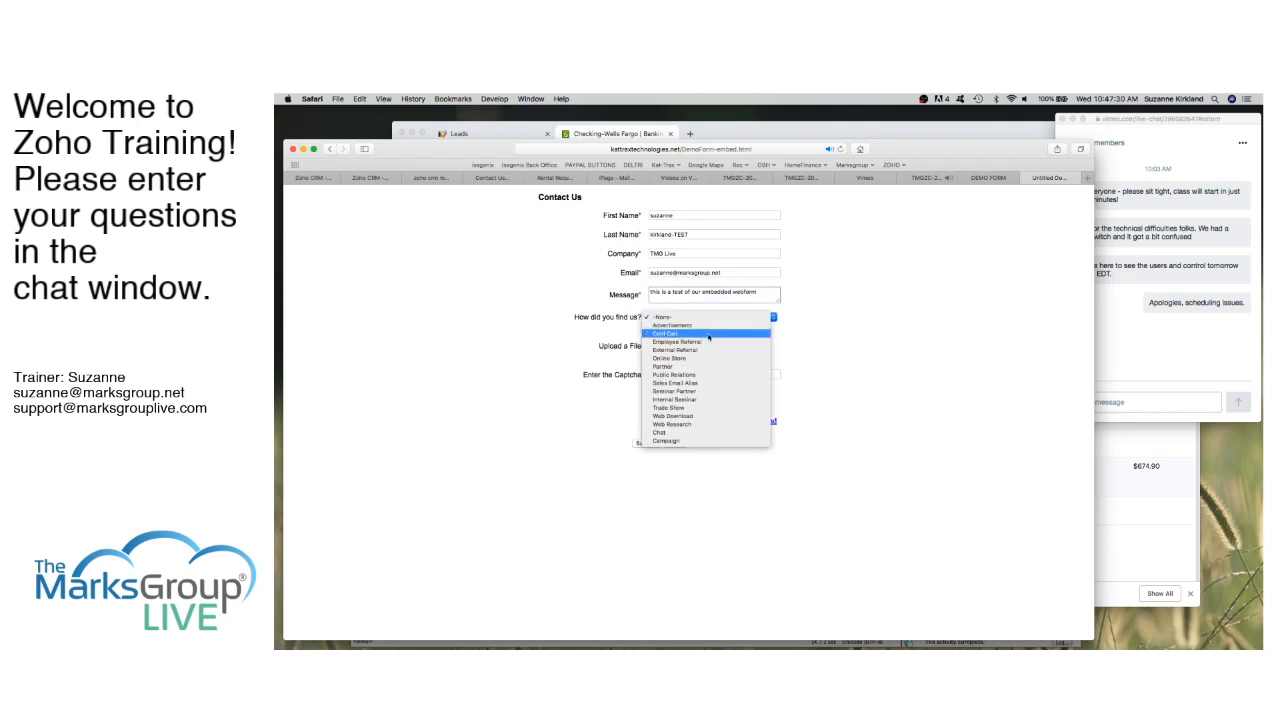
{"action": "left_click", "coordinate": [709, 325]}
{"action": "left_click", "coordinate": [680, 340]}
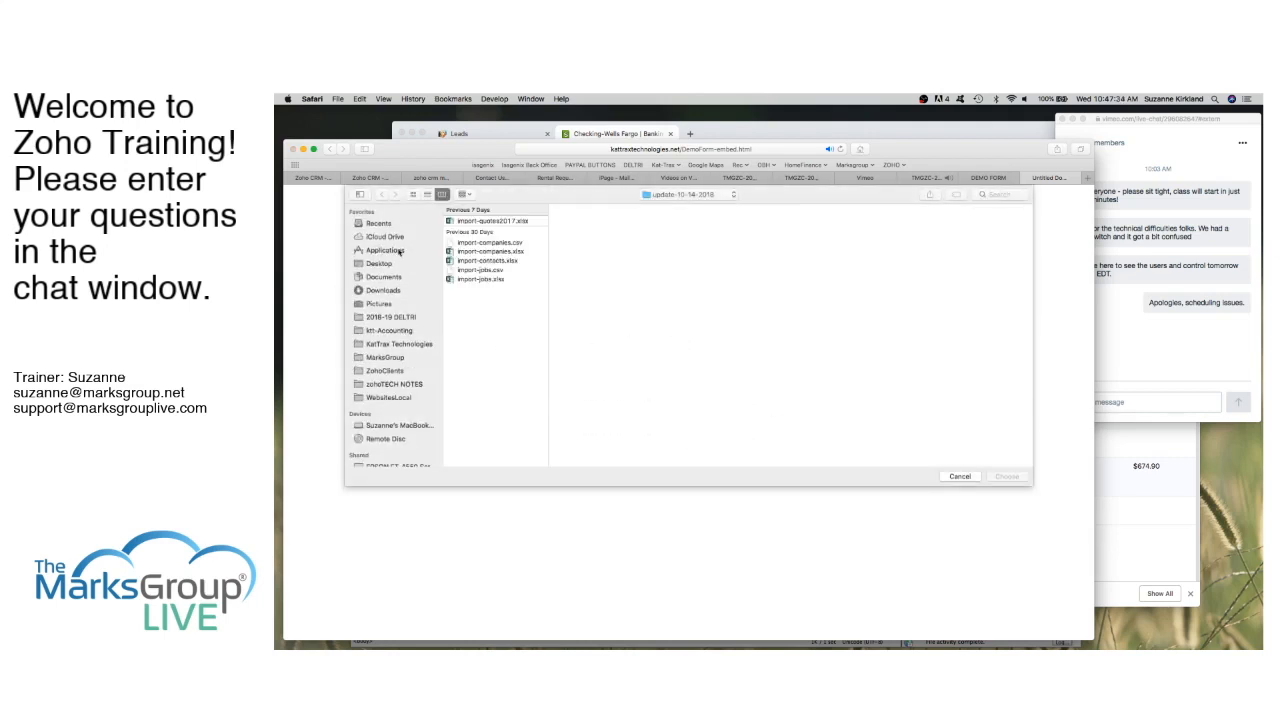
Step: Attach Ollie-face.jpg from the Desktop's Ollie folder
{"action": "left_click", "coordinate": [380, 265]}
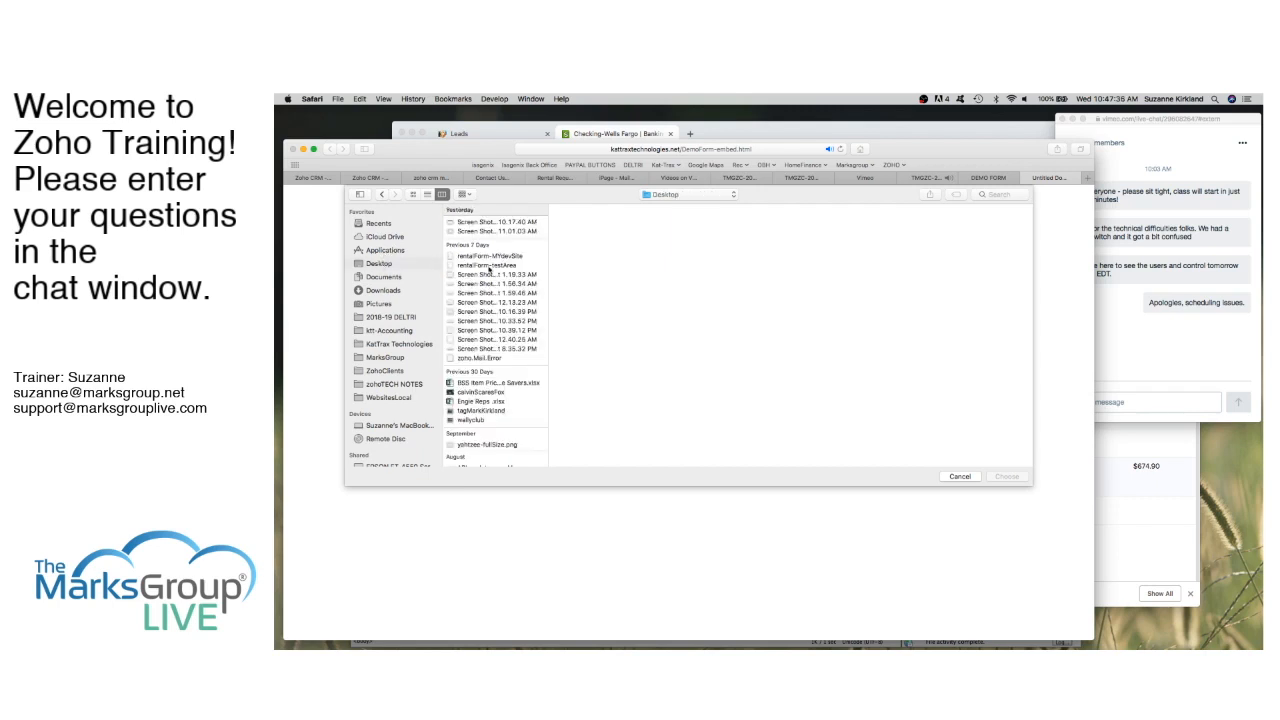
{"action": "scroll", "coordinate": [489, 267], "scroll_direction": "down", "scroll_amount": 10}
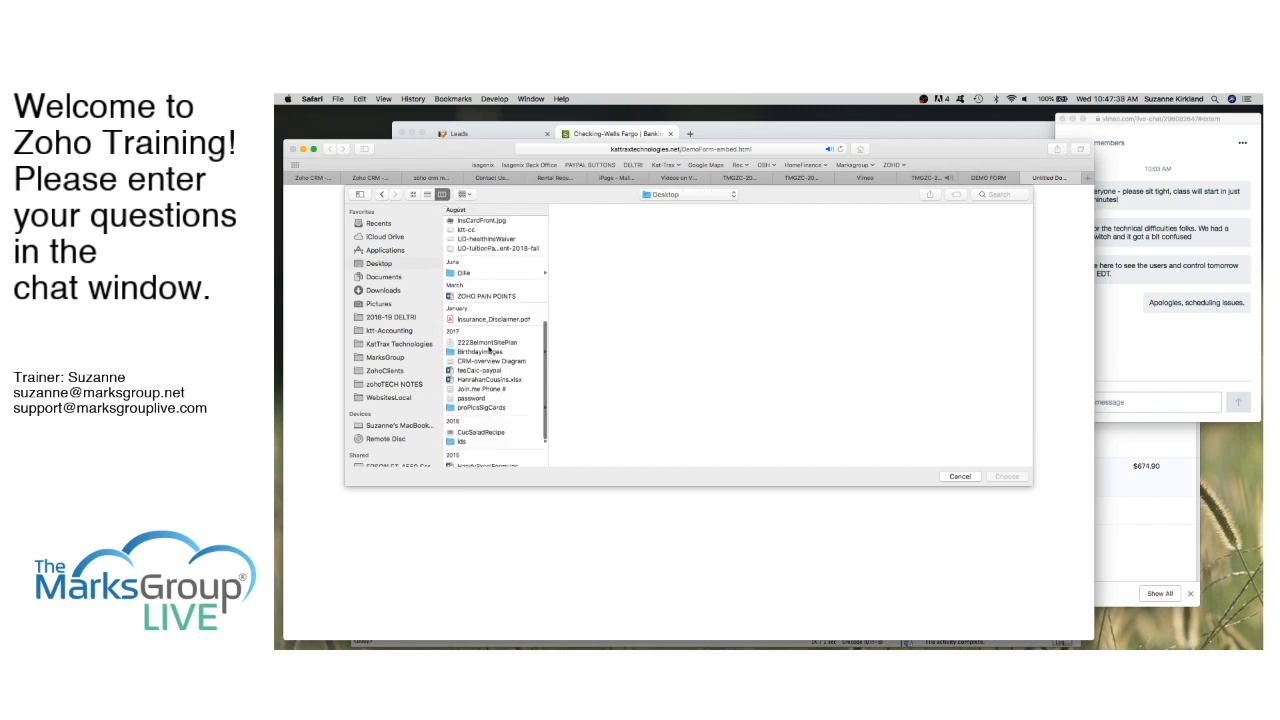
{"action": "scroll", "coordinate": [489, 350], "scroll_direction": "down", "scroll_amount": 4}
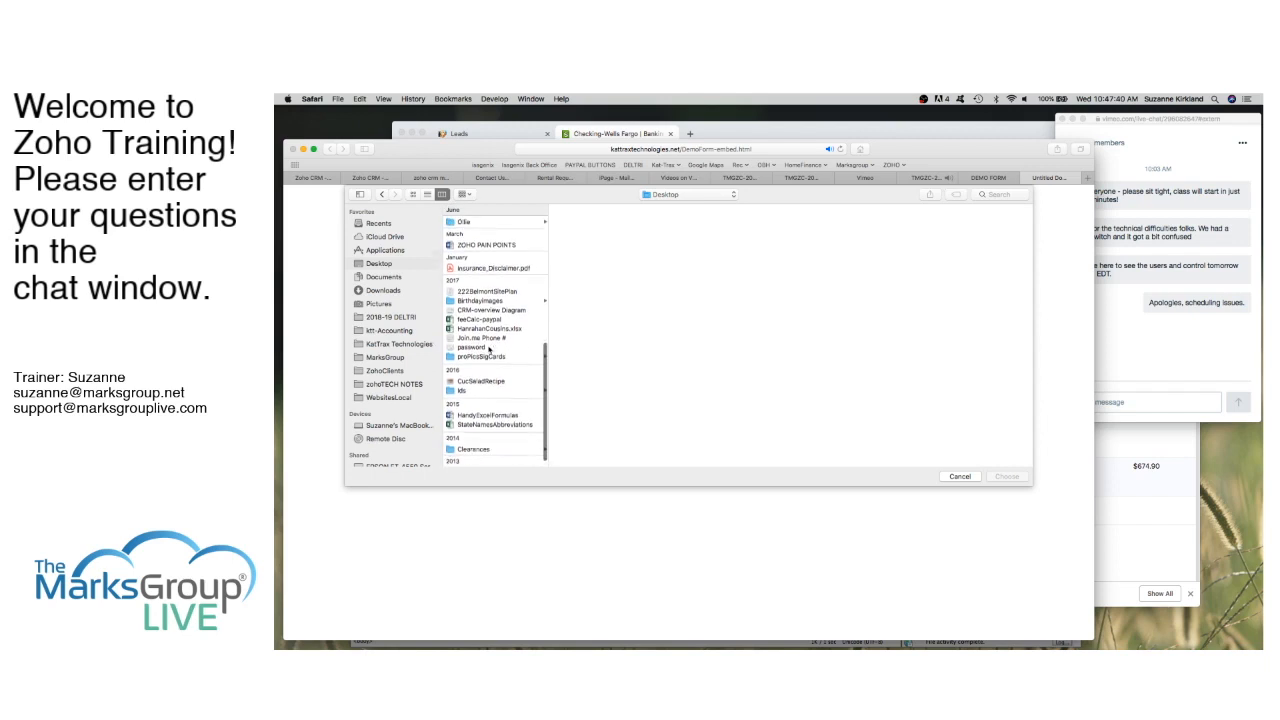
{"action": "scroll", "coordinate": [489, 350], "scroll_direction": "up", "scroll_amount": 5}
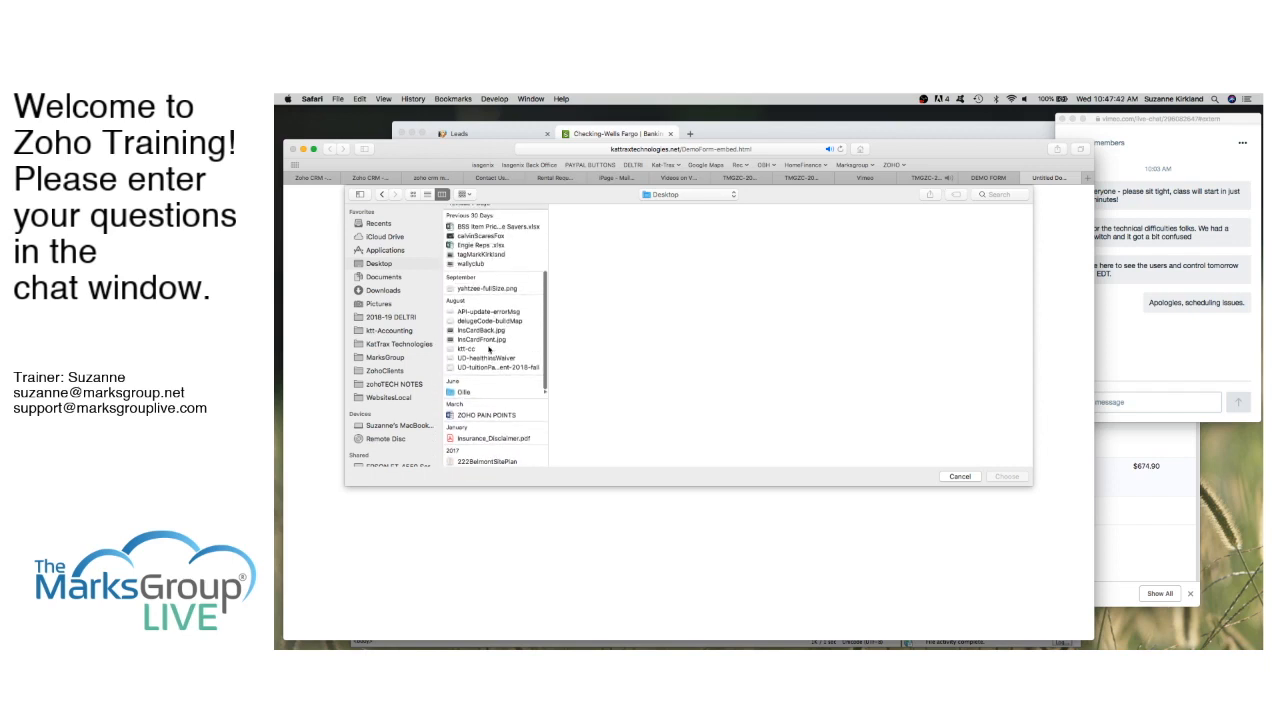
{"action": "left_click", "coordinate": [462, 393]}
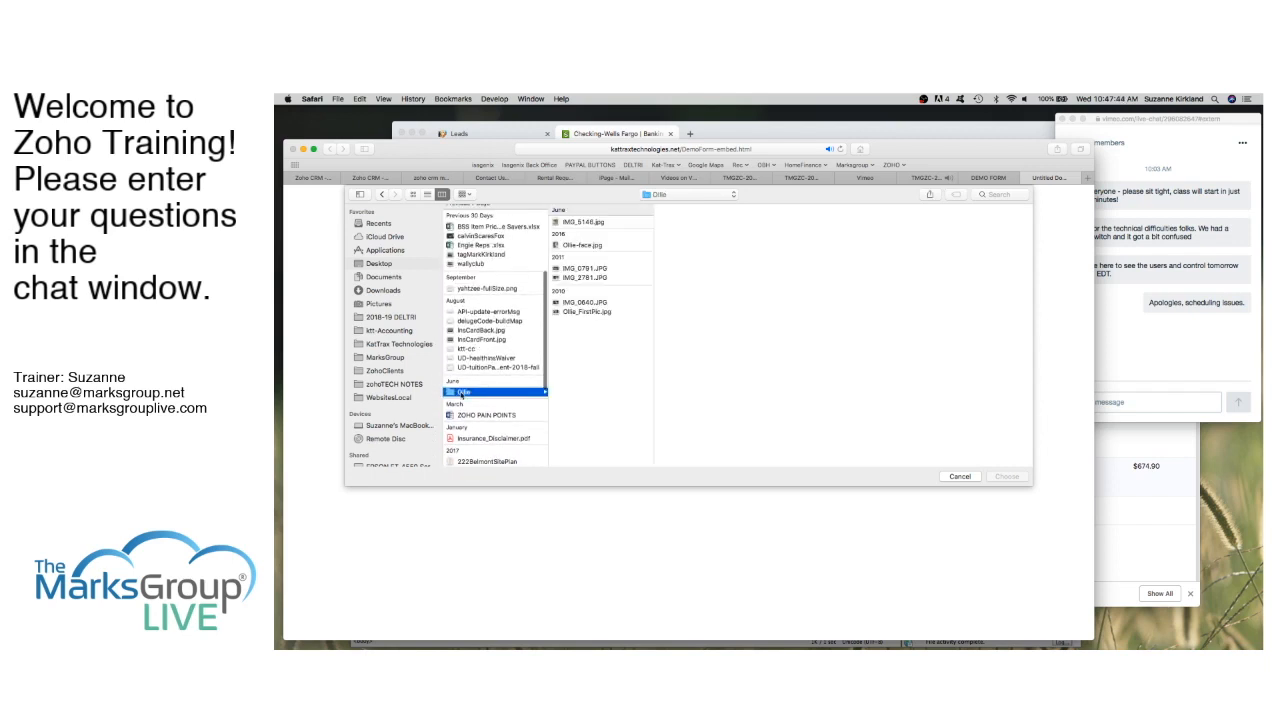
{"action": "left_click", "coordinate": [577, 244]}
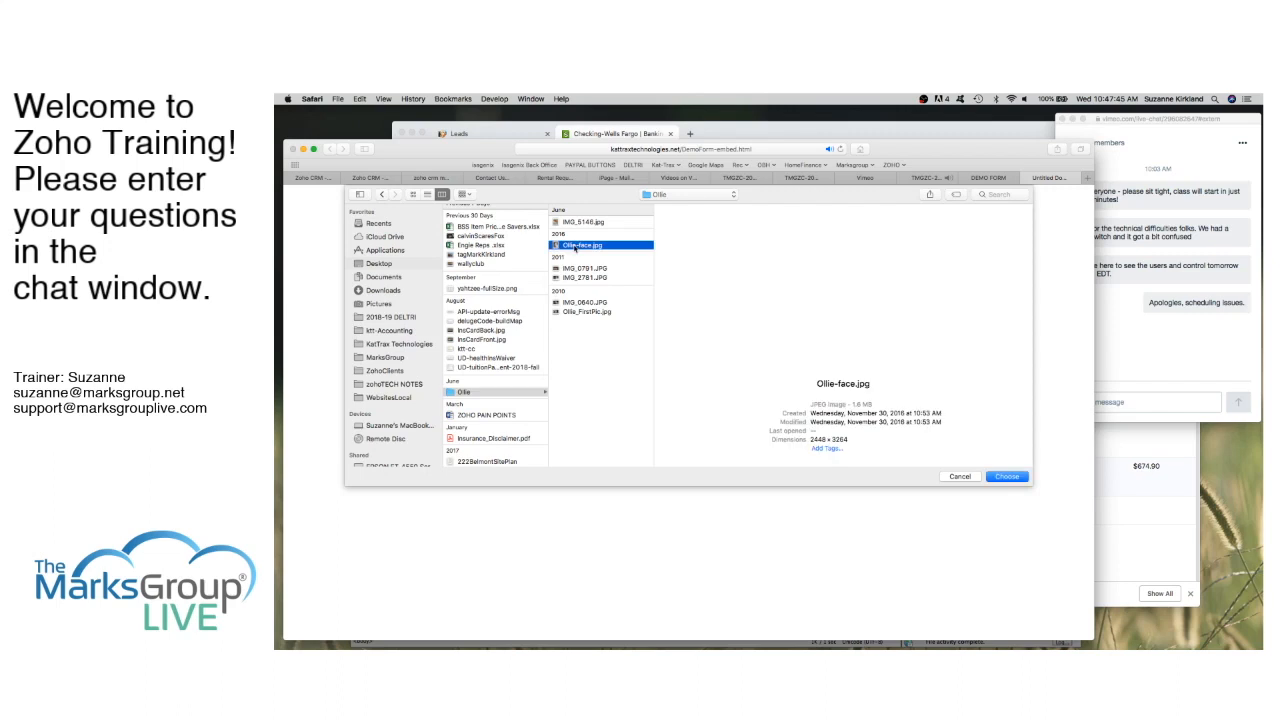
{"action": "left_click", "coordinate": [1007, 477]}
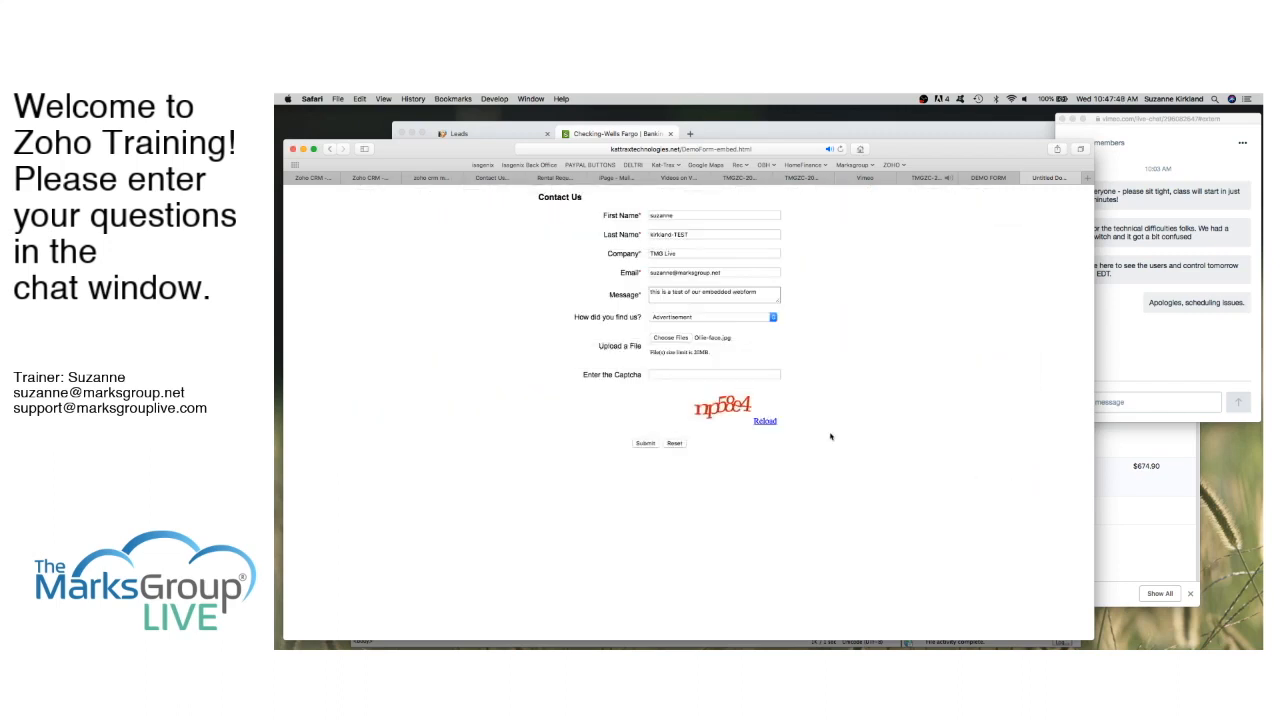
Step: Enter the captcha text and submit the Contact Us form
{"action": "left_click", "coordinate": [696, 377]}
{"action": "type", "text": "np58e4"}
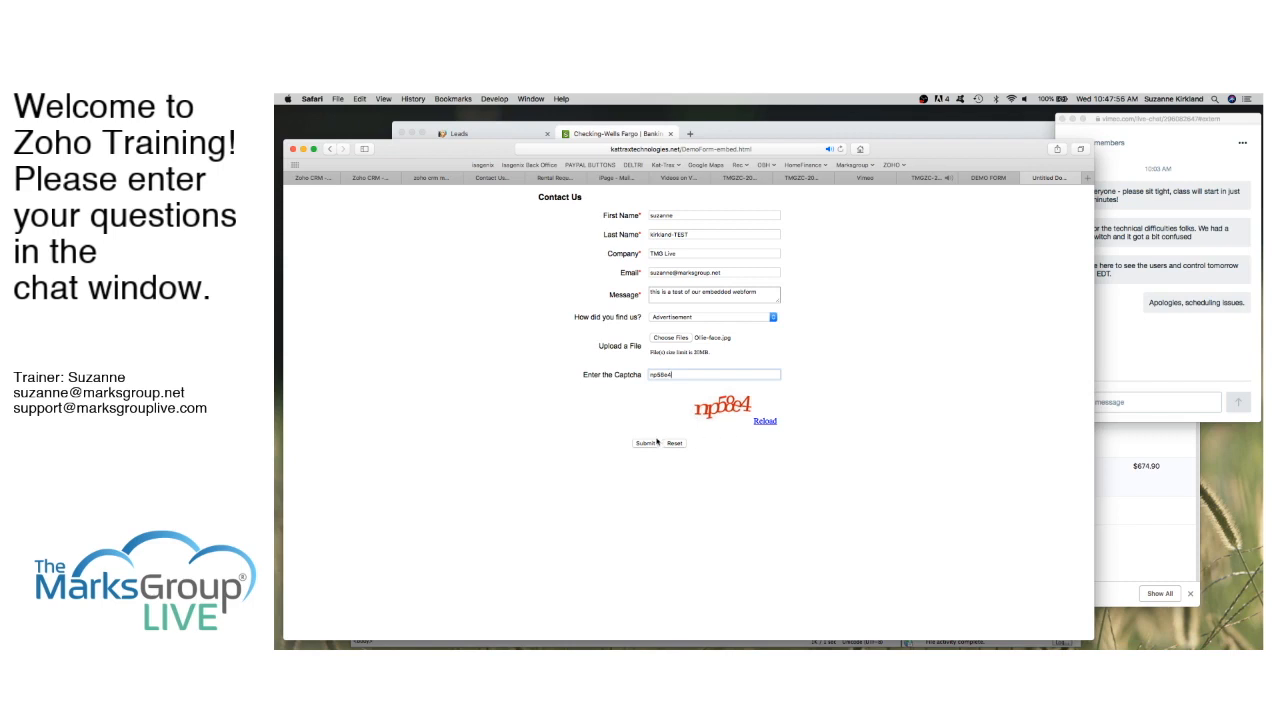
{"action": "left_click", "coordinate": [645, 443]}
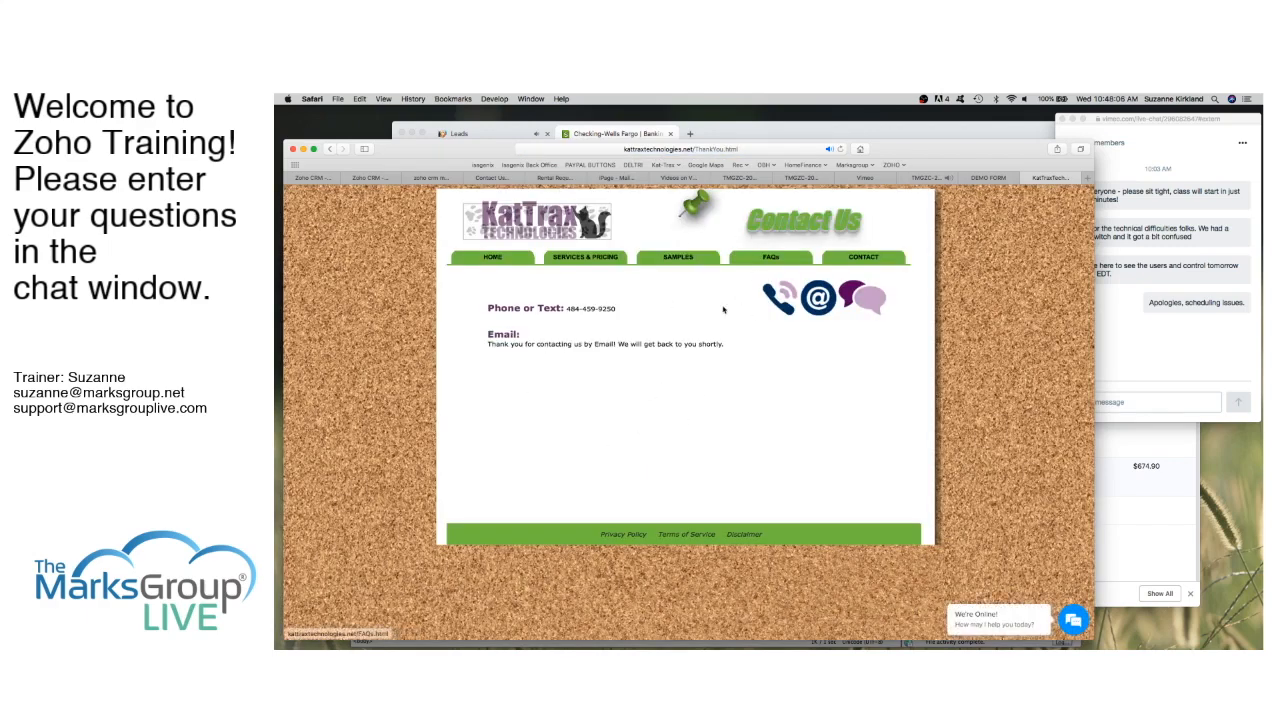
Step: Open the Leads list, check the new TMG Live web-form lead, and return to the list
{"action": "left_click", "coordinate": [310, 180]}
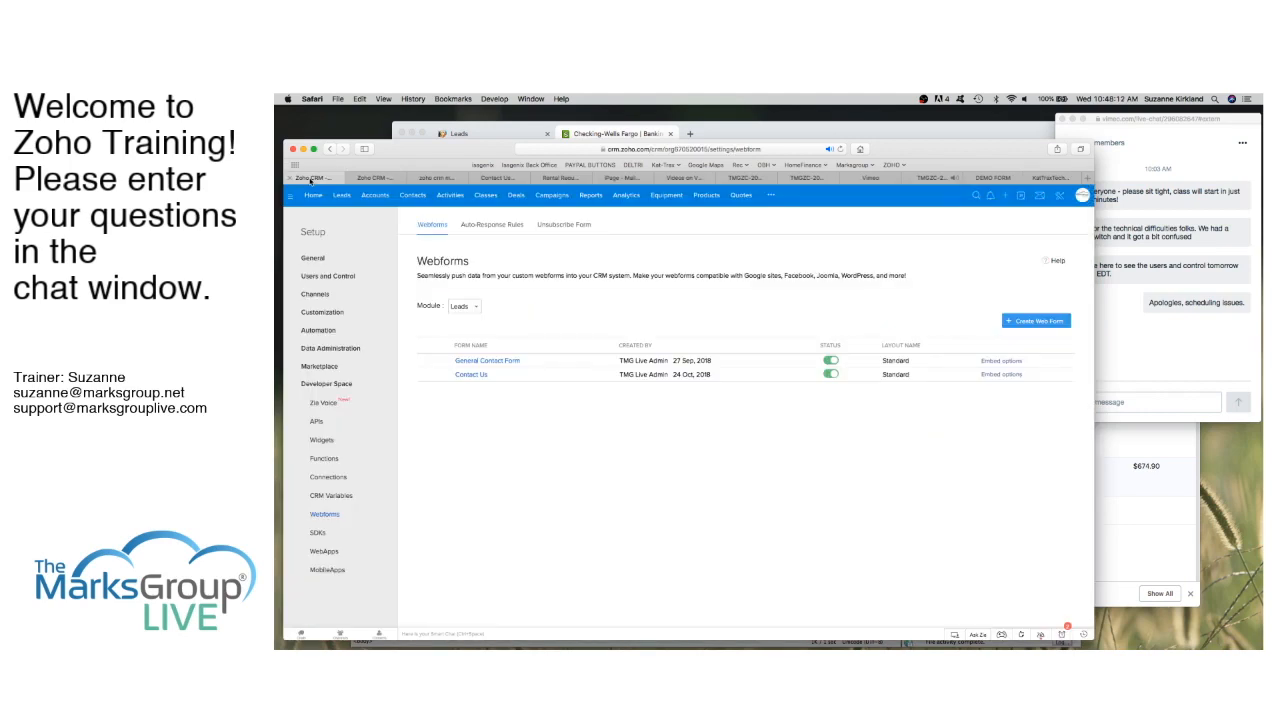
{"action": "left_click", "coordinate": [342, 198]}
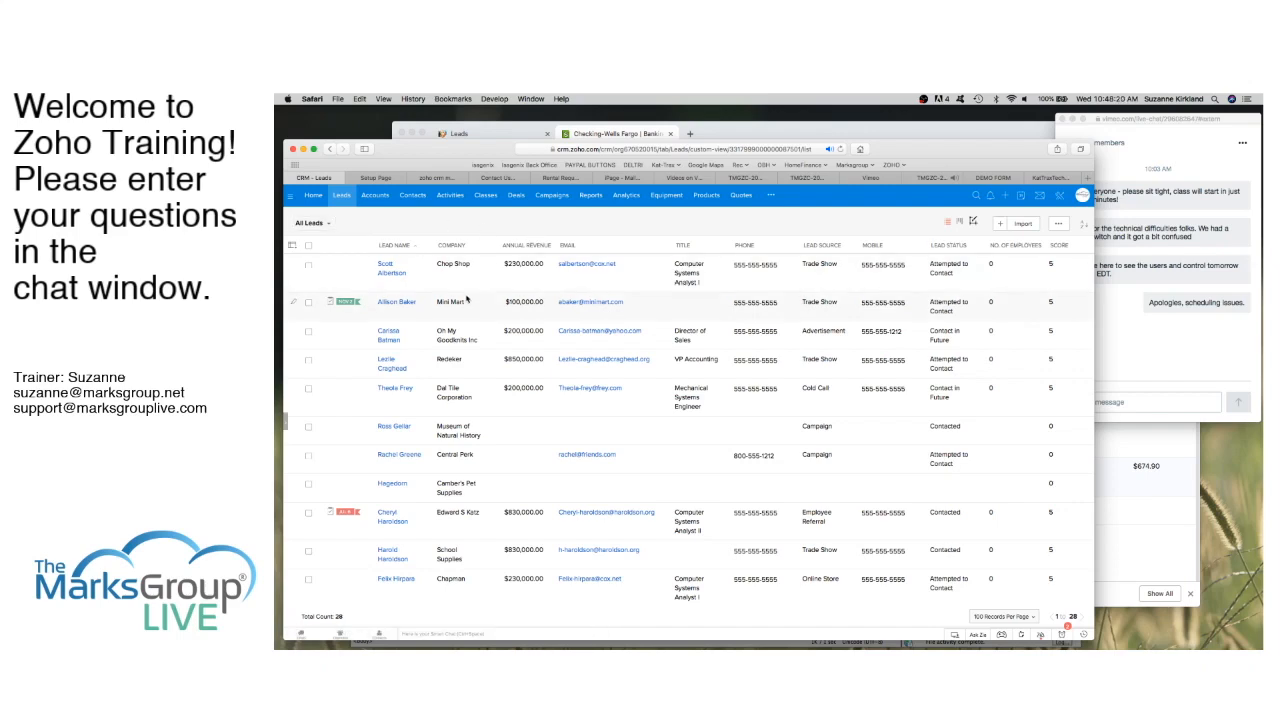
{"action": "scroll", "coordinate": [466, 298], "scroll_direction": "down", "scroll_amount": 10}
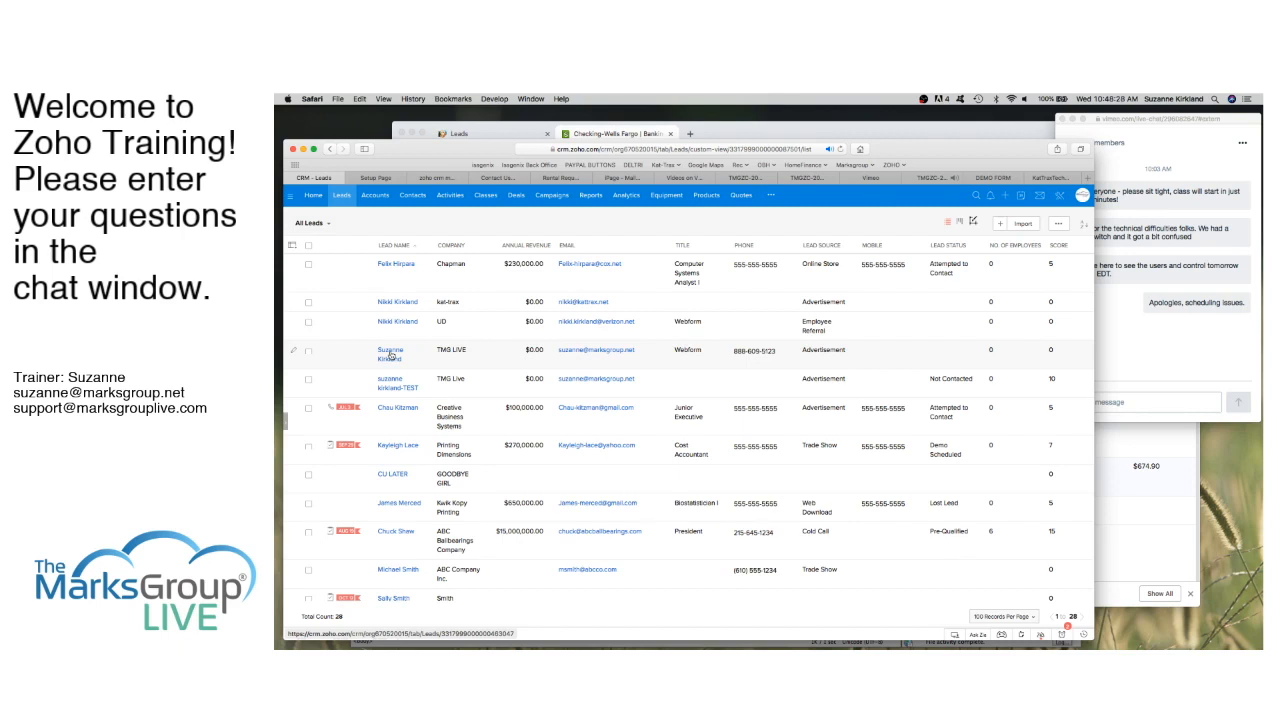
{"action": "left_click", "coordinate": [390, 356]}
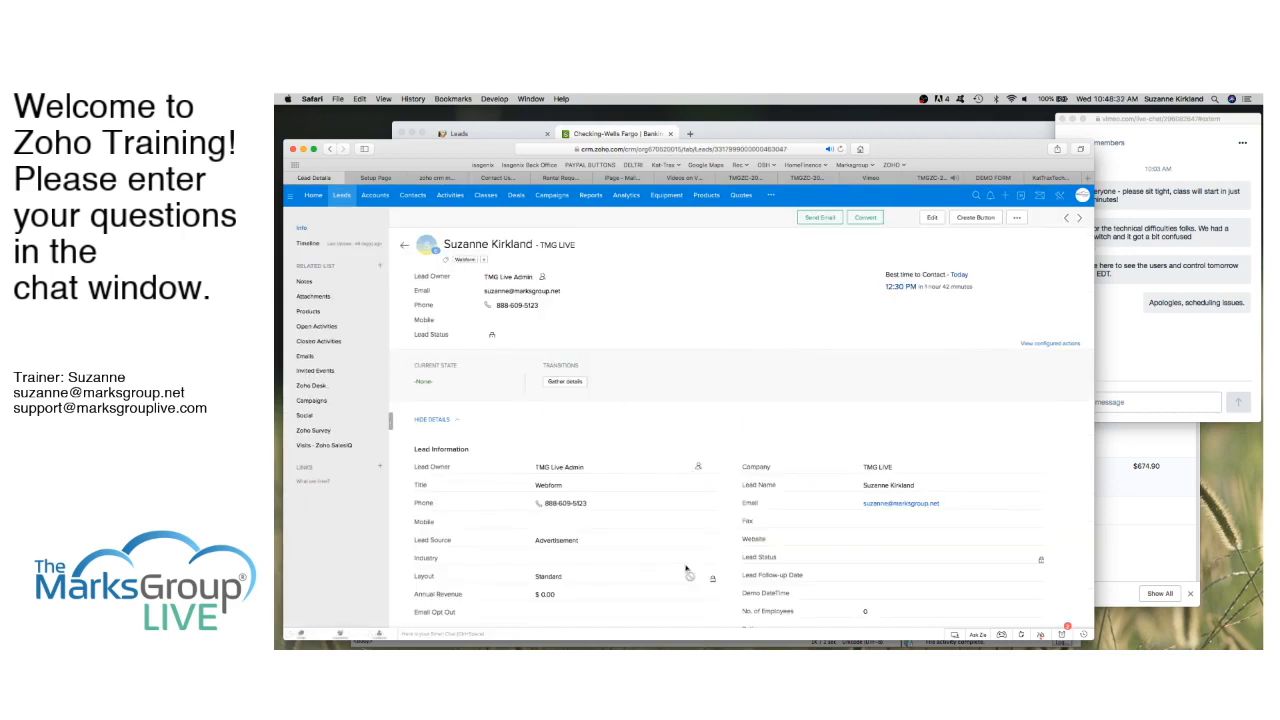
{"action": "scroll", "coordinate": [686, 570], "scroll_direction": "down", "scroll_amount": 2}
{"action": "scroll", "coordinate": [688, 572], "scroll_direction": "down", "scroll_amount": 1}
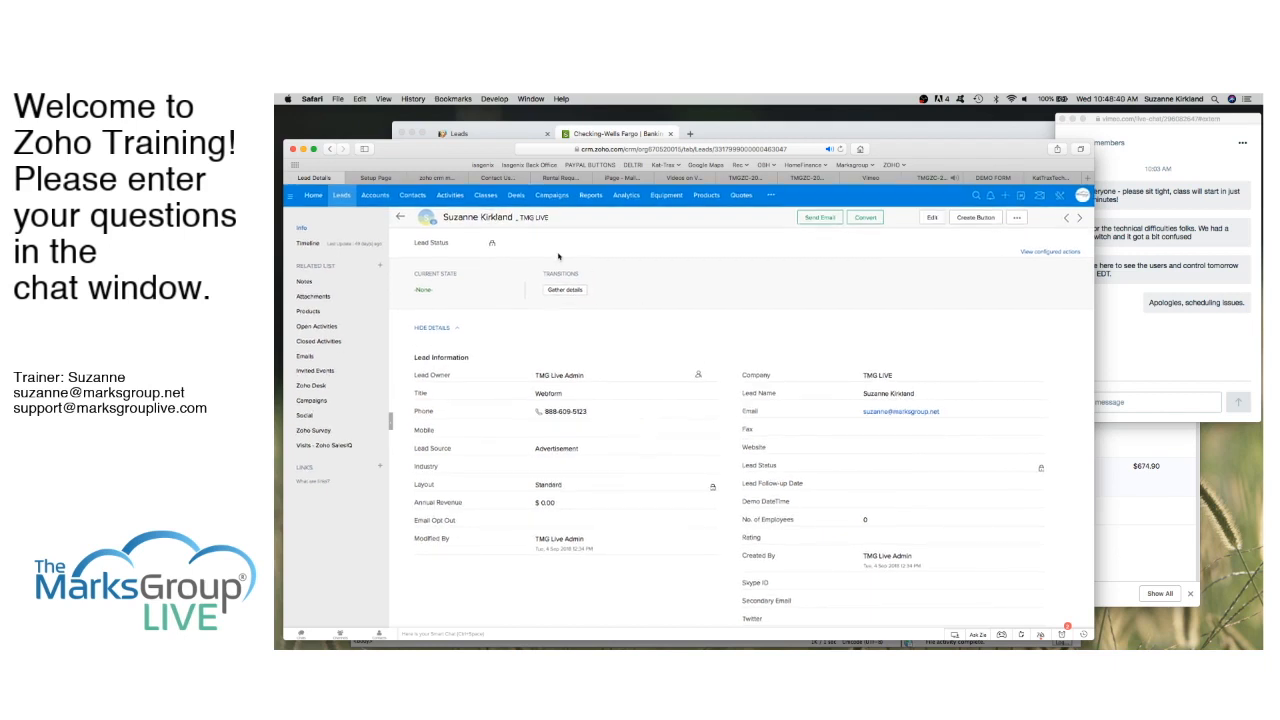
{"action": "left_click", "coordinate": [400, 217]}
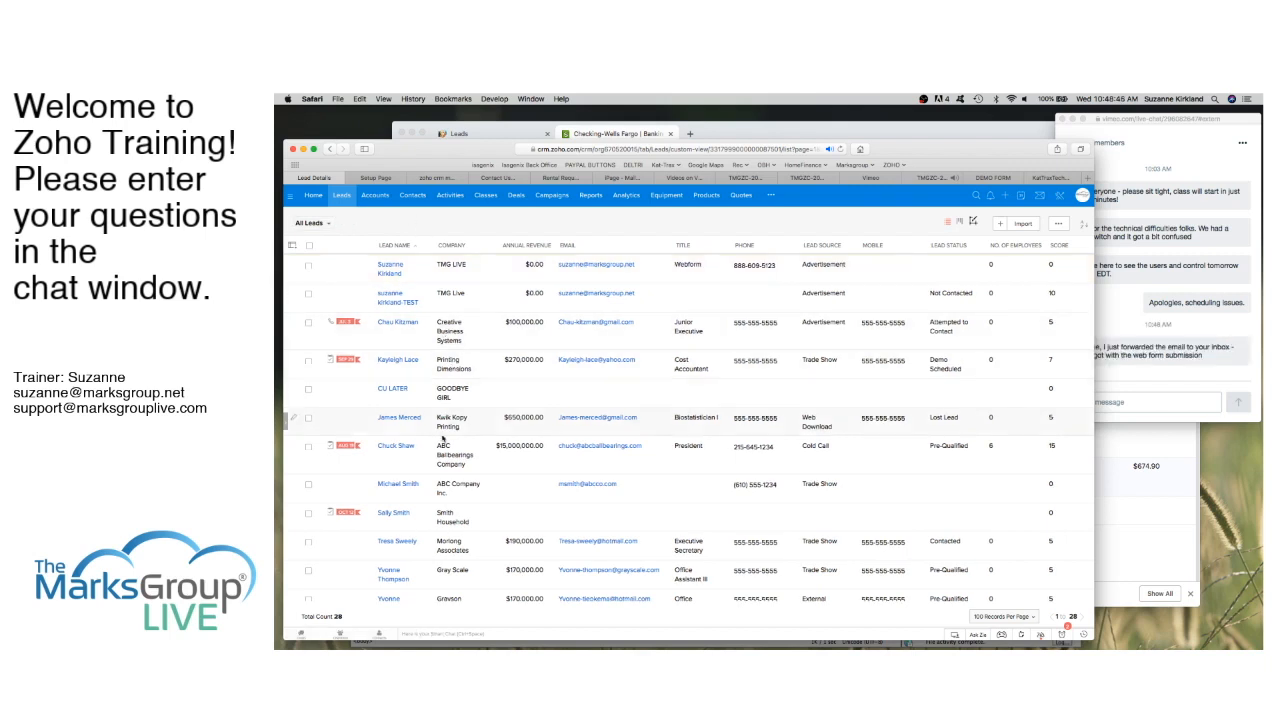
Step: Review the test lead's record, confirming Lead Source Advertisement and status Not Contacted
{"action": "left_click", "coordinate": [394, 298]}
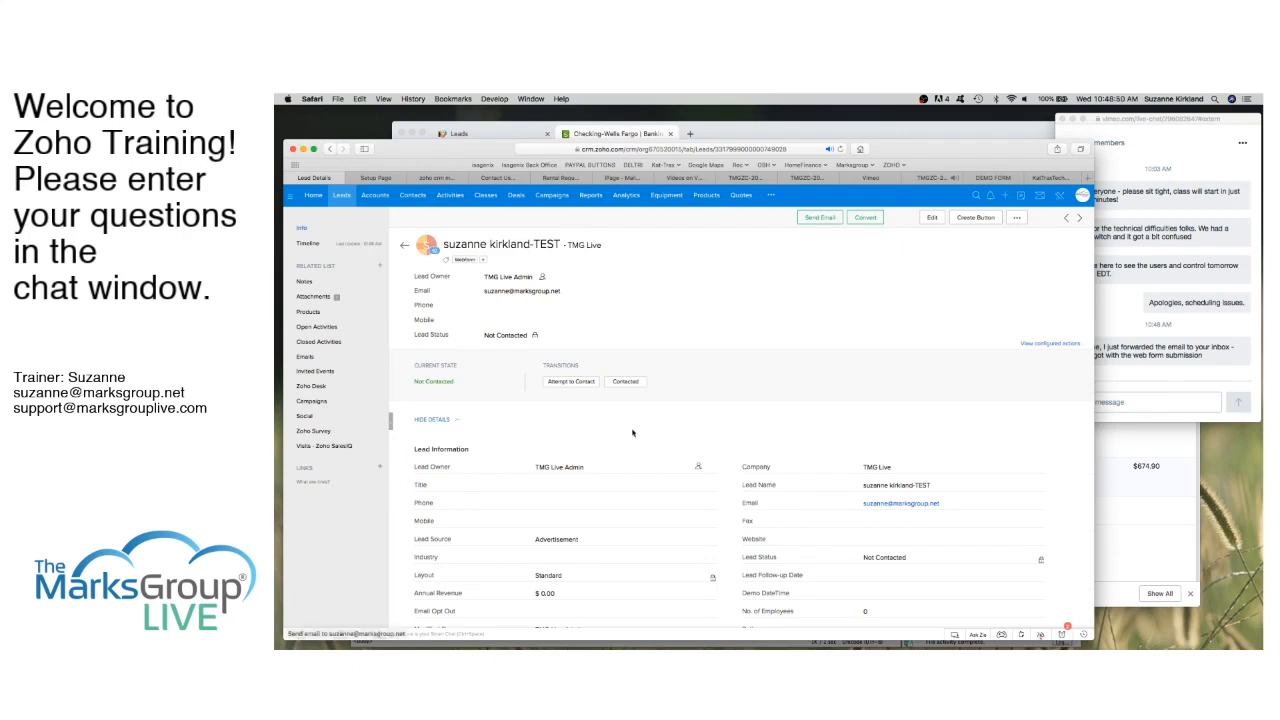
{"action": "scroll", "coordinate": [629, 431], "scroll_direction": "down", "scroll_amount": 2}
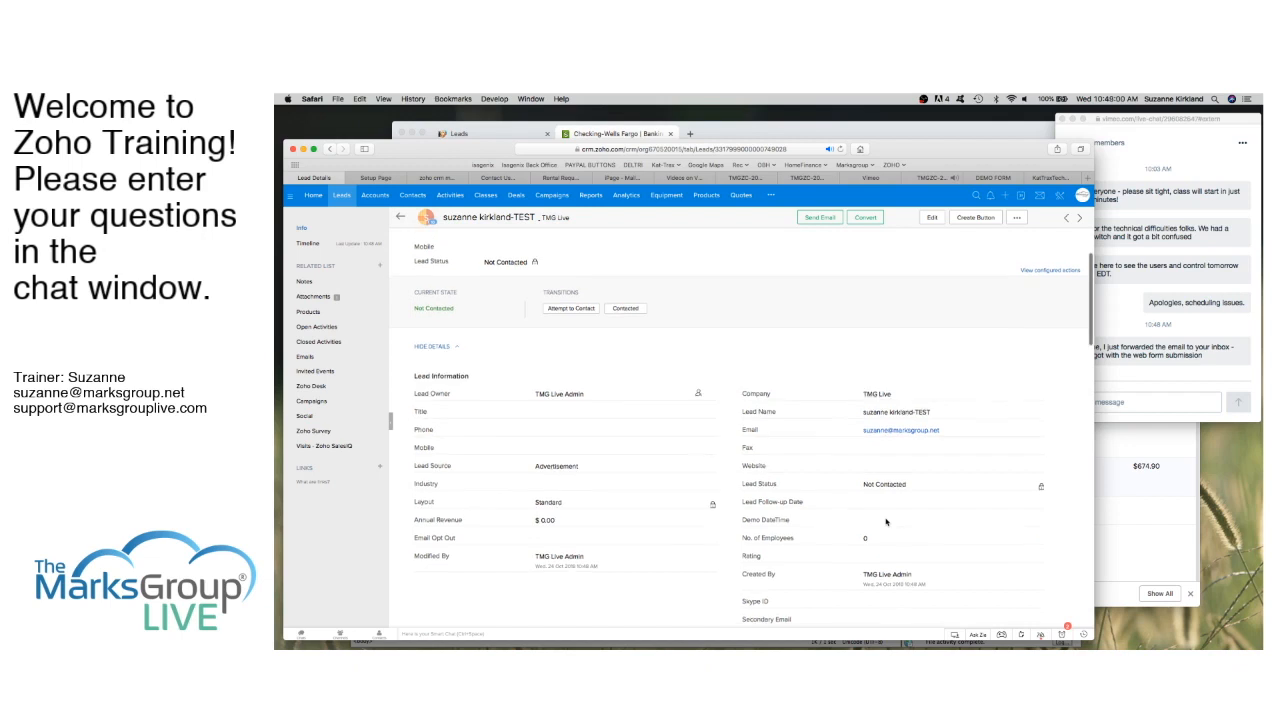
{"action": "scroll", "coordinate": [885, 521], "scroll_direction": "down", "scroll_amount": 3}
{"action": "scroll", "coordinate": [885, 521], "scroll_direction": "up", "scroll_amount": 5}
{"action": "scroll", "coordinate": [885, 521], "scroll_direction": "down", "scroll_amount": 1}
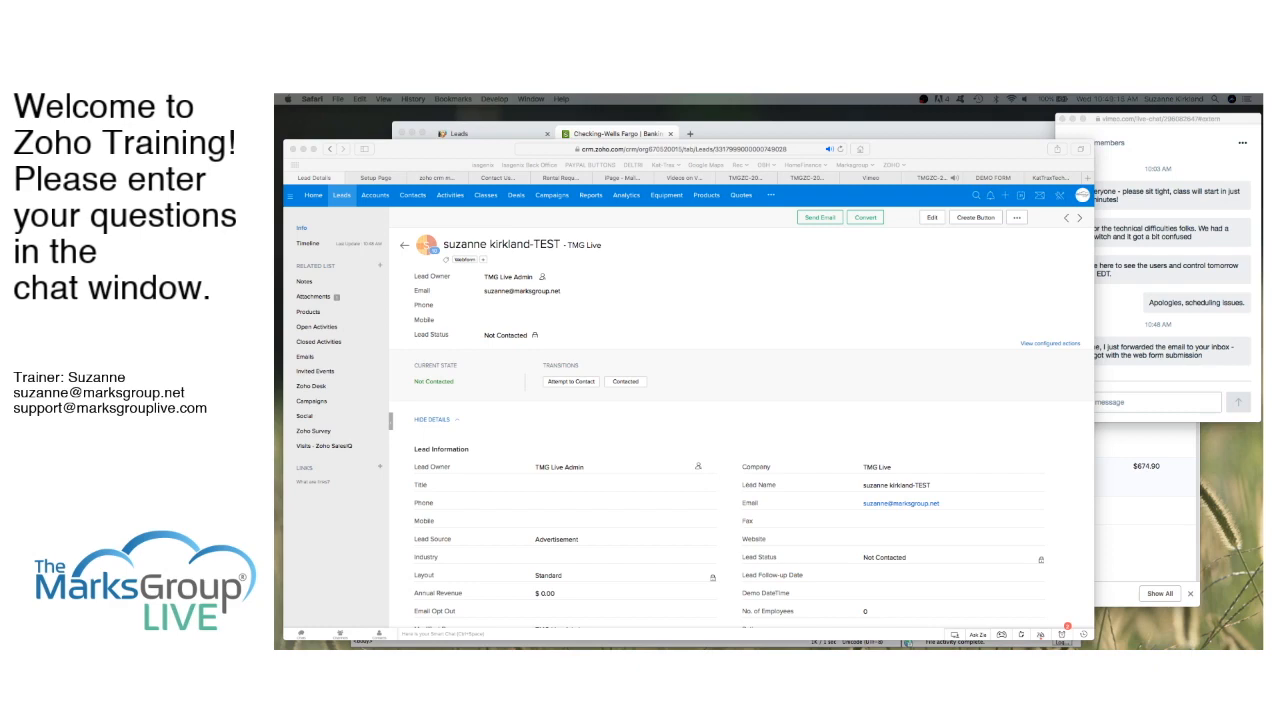
{"action": "left_click_drag", "start_coordinate": [276, 155], "coordinate": [694, 214]}
{"action": "scroll", "coordinate": [667, 450], "scroll_direction": "down", "scroll_amount": 3}
{"action": "scroll", "coordinate": [635, 413], "scroll_direction": "up", "scroll_amount": 1}
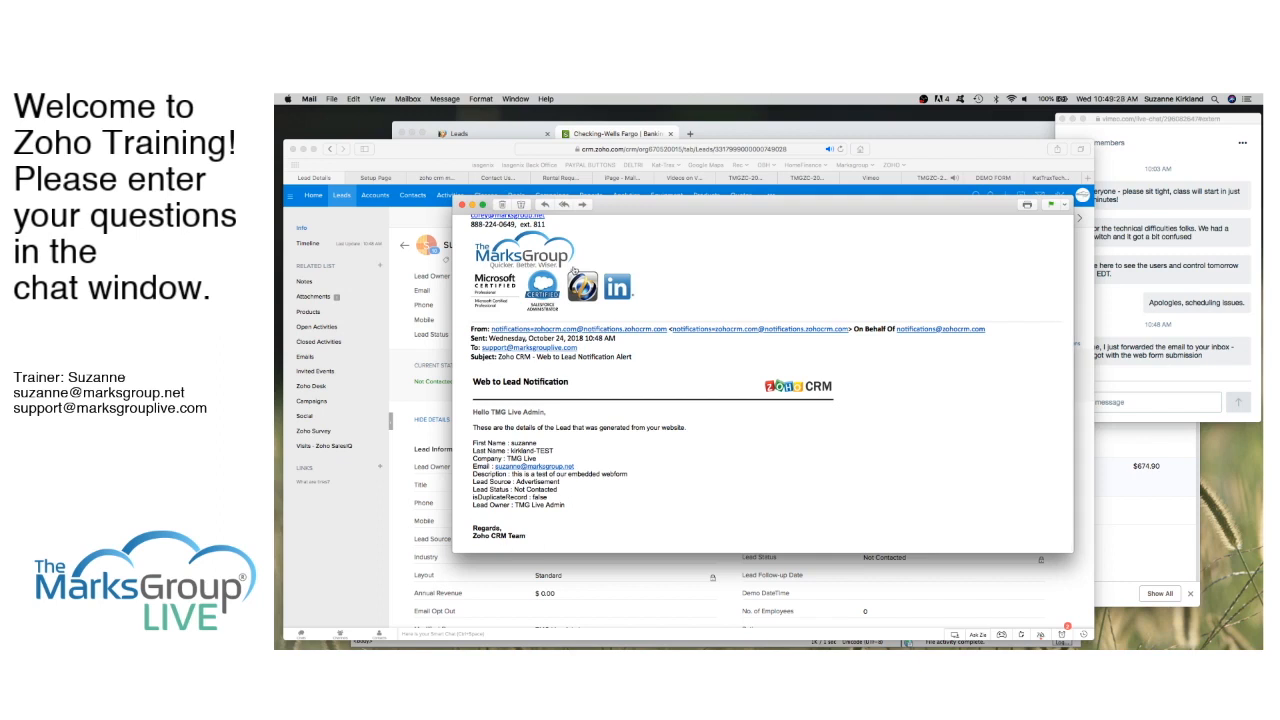
Step: Close the Web to Lead Notification email and bring Safari back to the front
{"action": "left_click", "coordinate": [462, 205]}
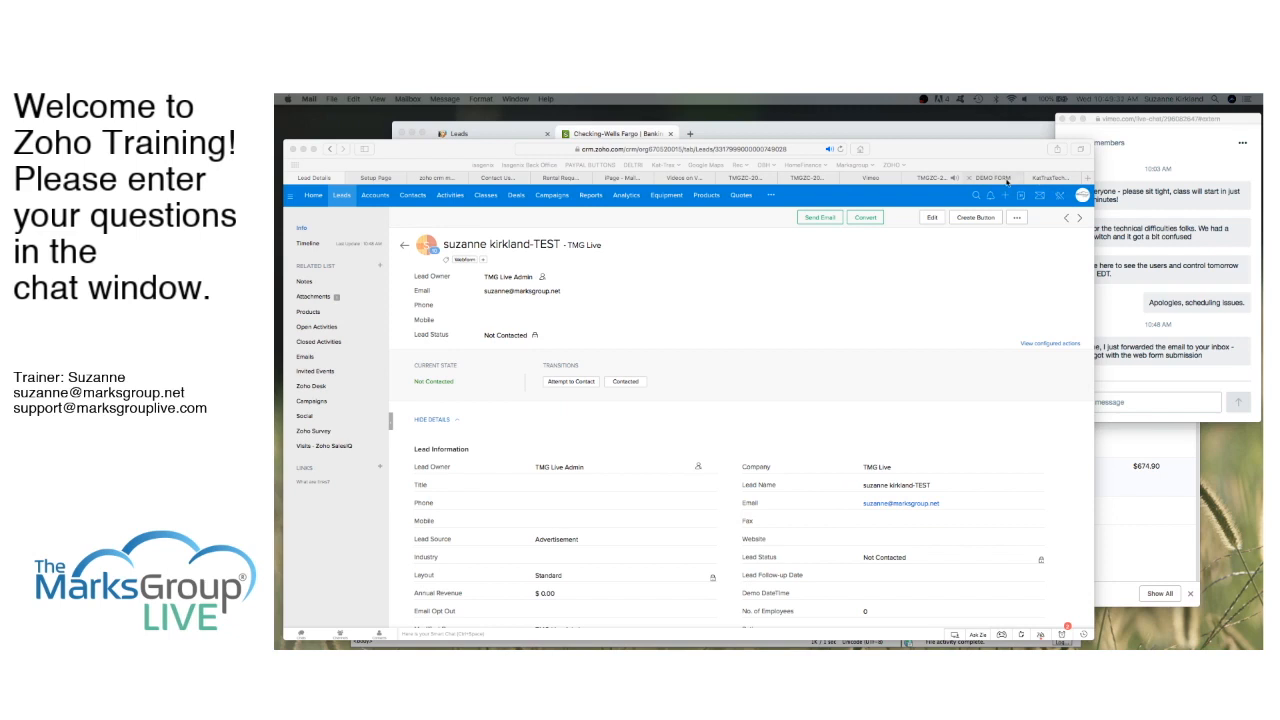
{"action": "left_click", "coordinate": [1051, 181]}
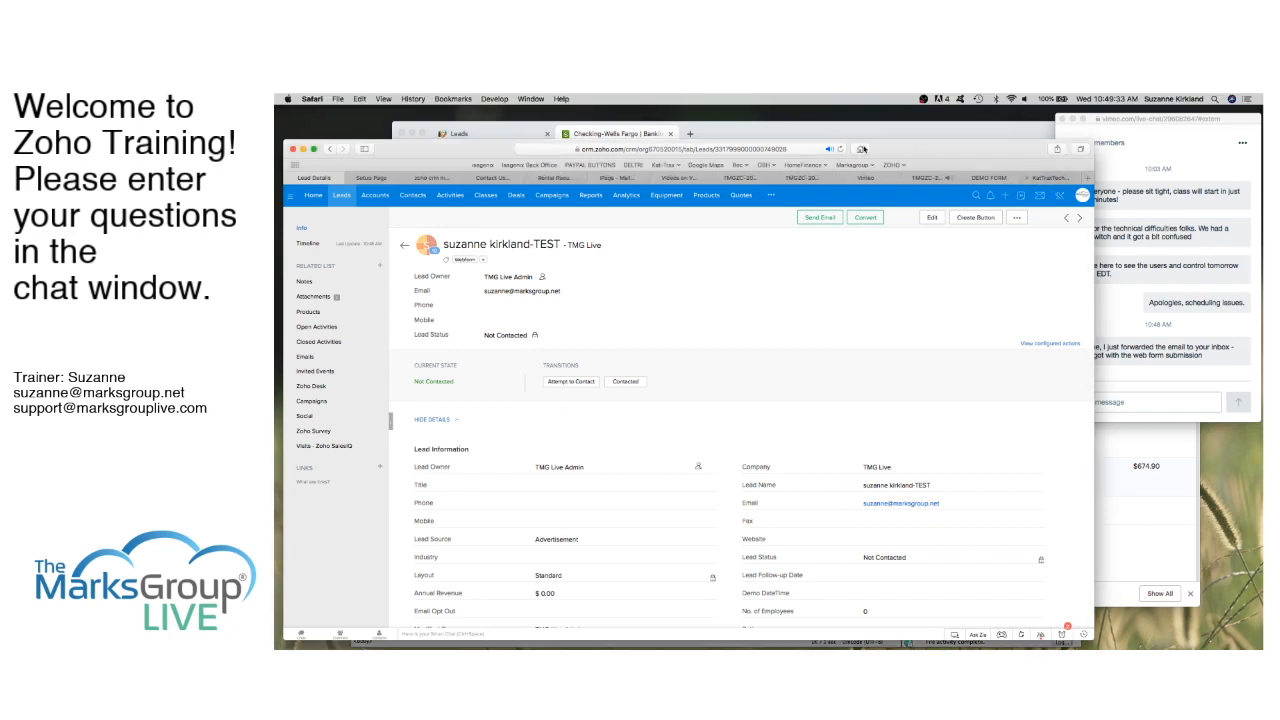
Step: On the demo form, submit empty, add company TMG, resubmit, and dismiss the Last Name warning
{"action": "left_click", "coordinate": [989, 178]}
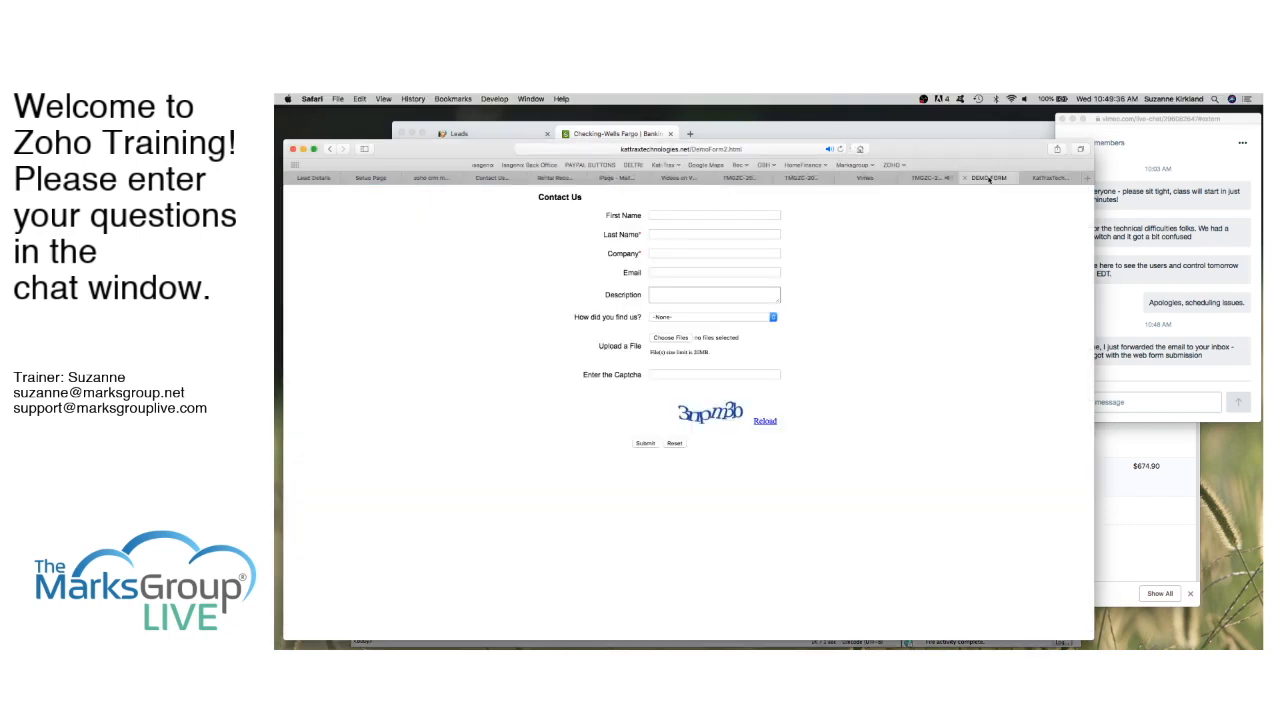
{"action": "left_click", "coordinate": [646, 443]}
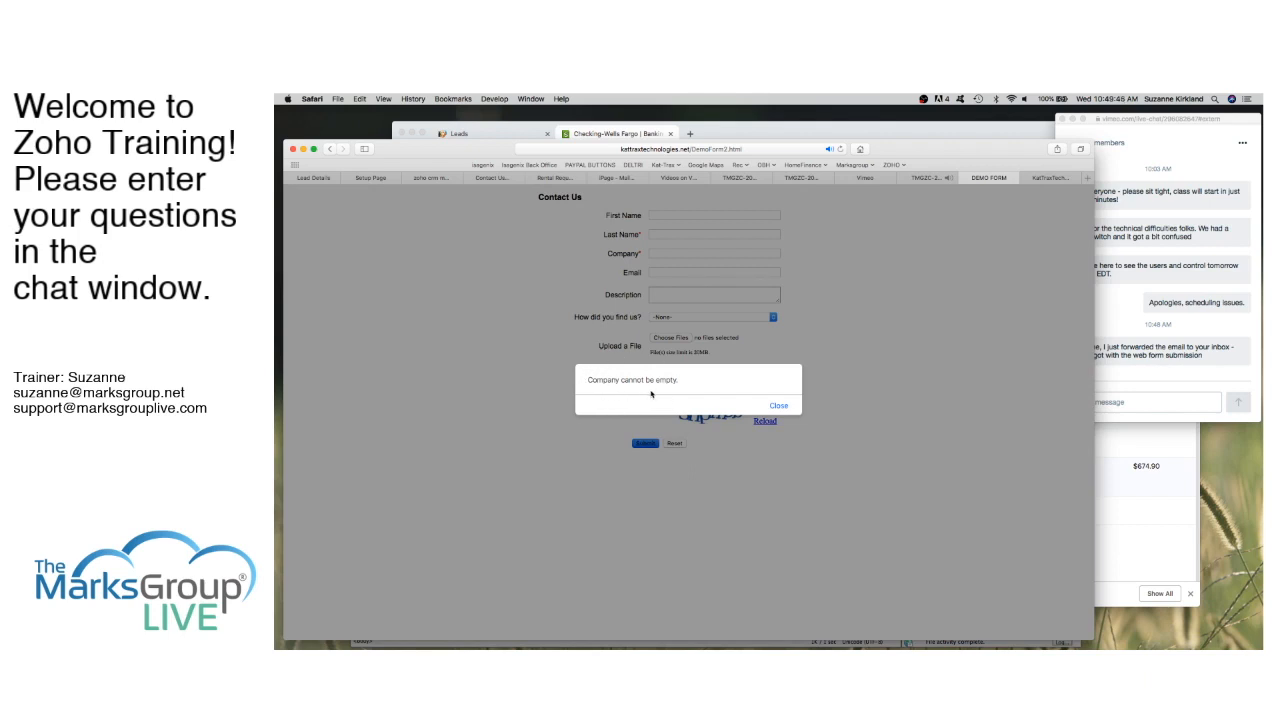
{"action": "left_click", "coordinate": [779, 406]}
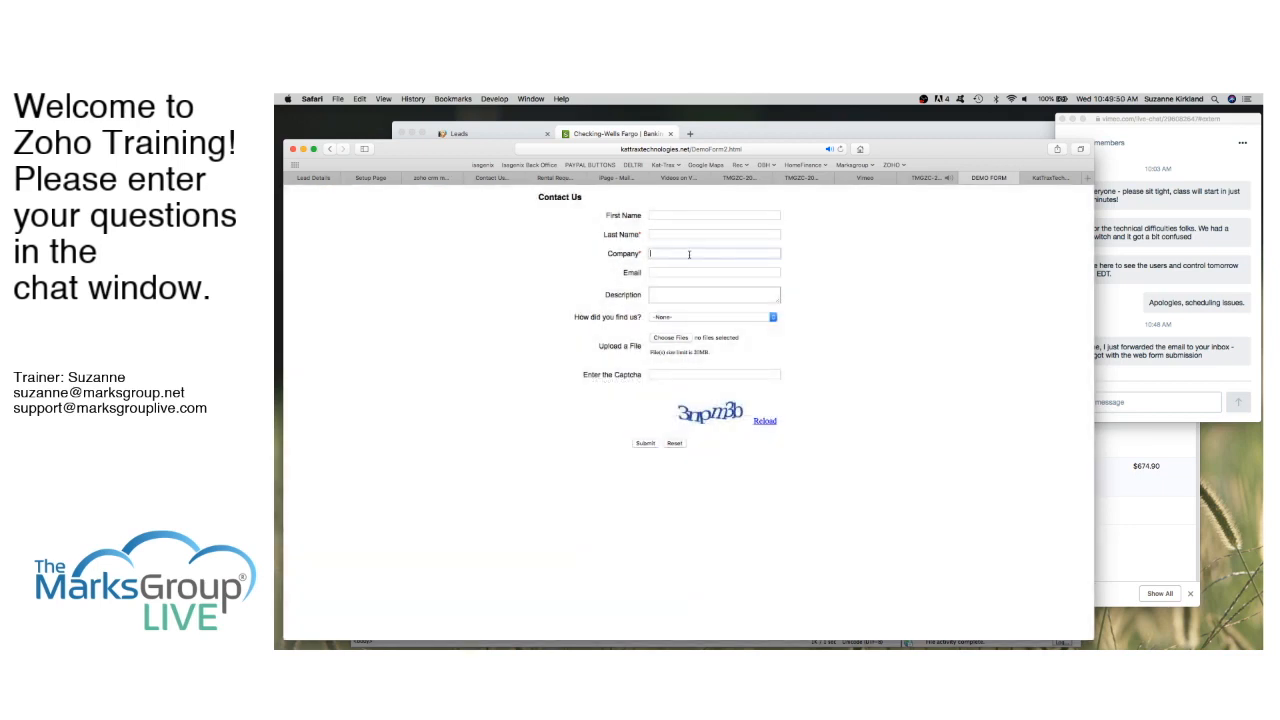
{"action": "type", "text": "TMG Live"}
{"action": "left_click", "coordinate": [646, 443]}
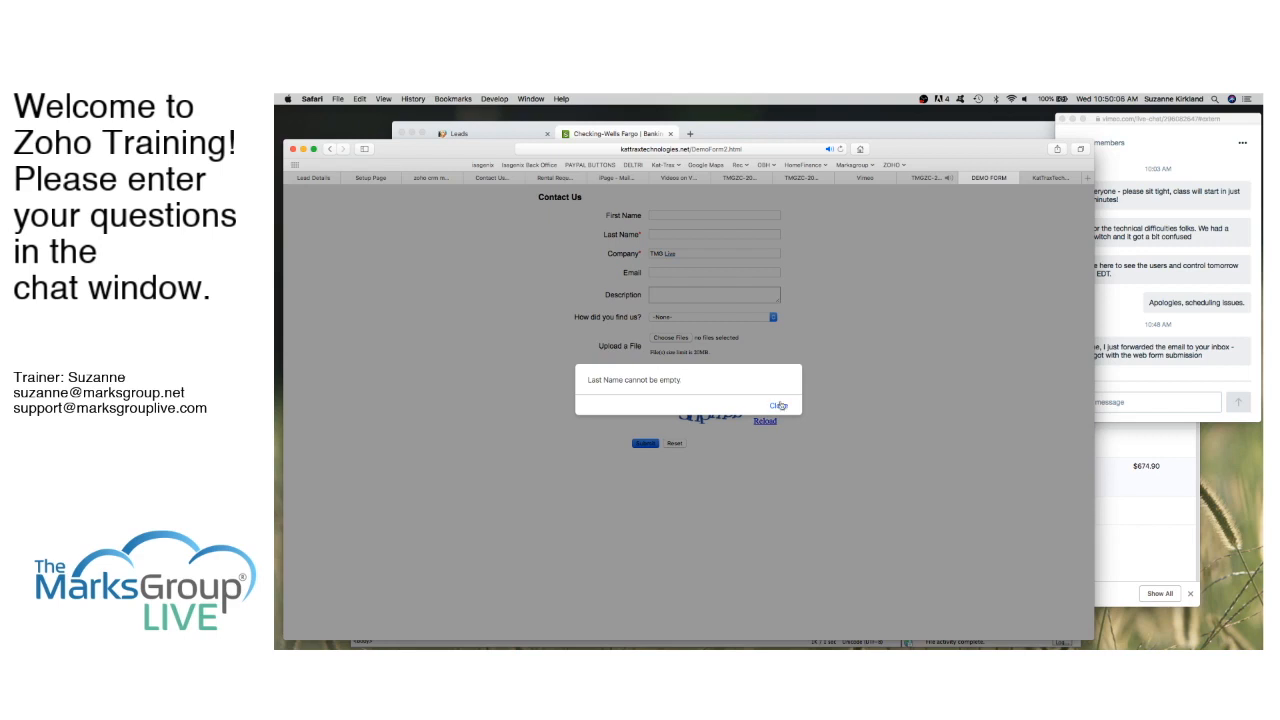
{"action": "left_click", "coordinate": [779, 407]}
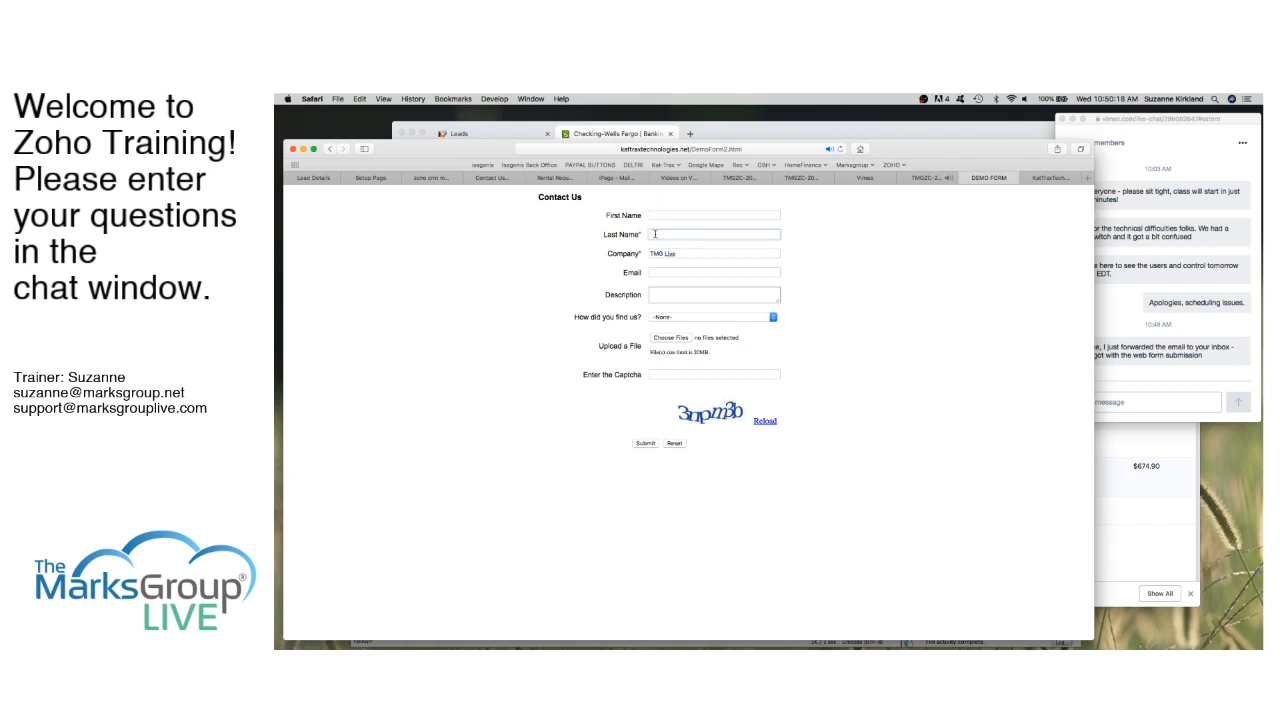
Step: Enter the last name, submit, dismiss the incorrect-code warning, and load a fresh captcha
{"action": "type", "text": "Kirkland"}
{"action": "left_click", "coordinate": [646, 443]}
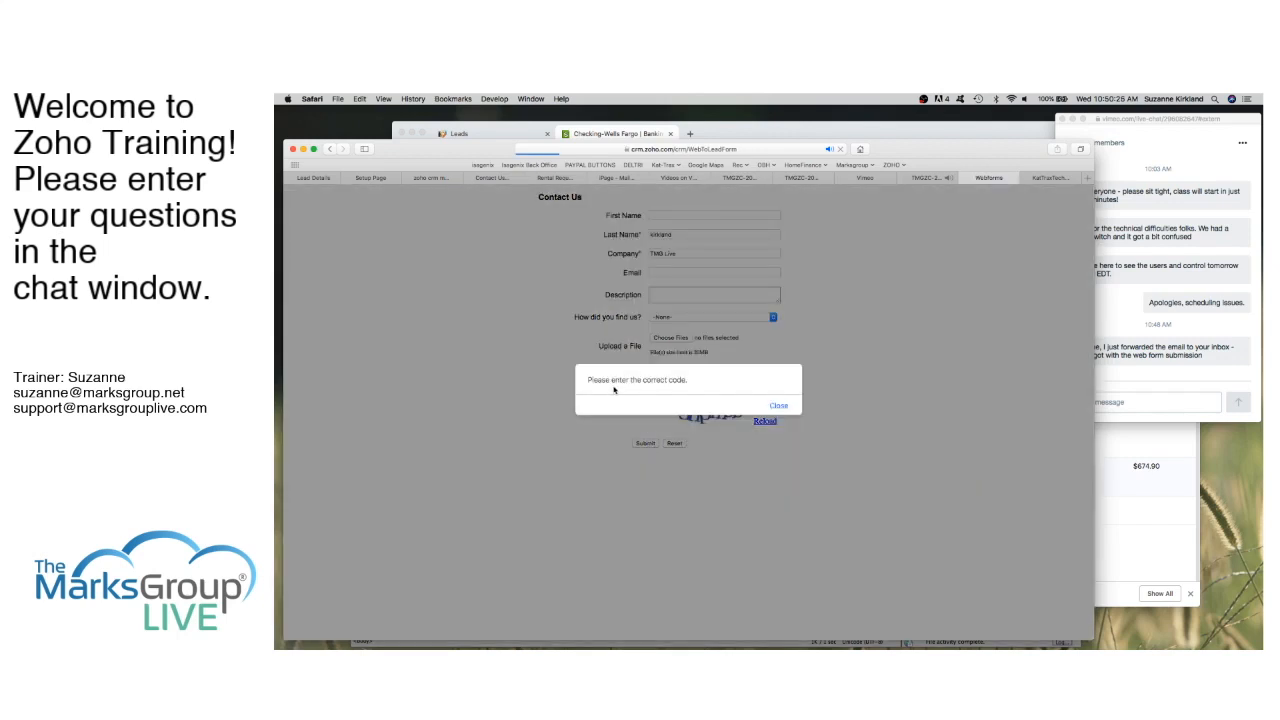
{"action": "left_click", "coordinate": [779, 406]}
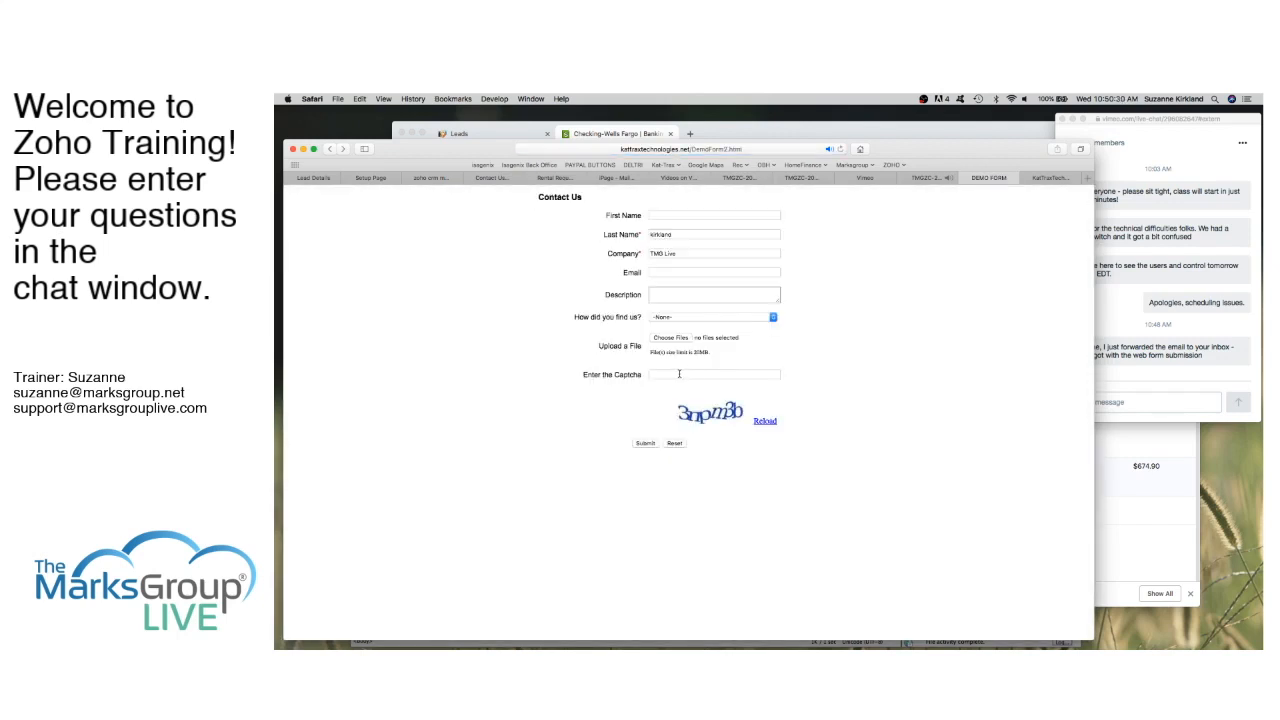
{"action": "left_click", "coordinate": [765, 421]}
{"action": "left_click", "coordinate": [1171, 380]}
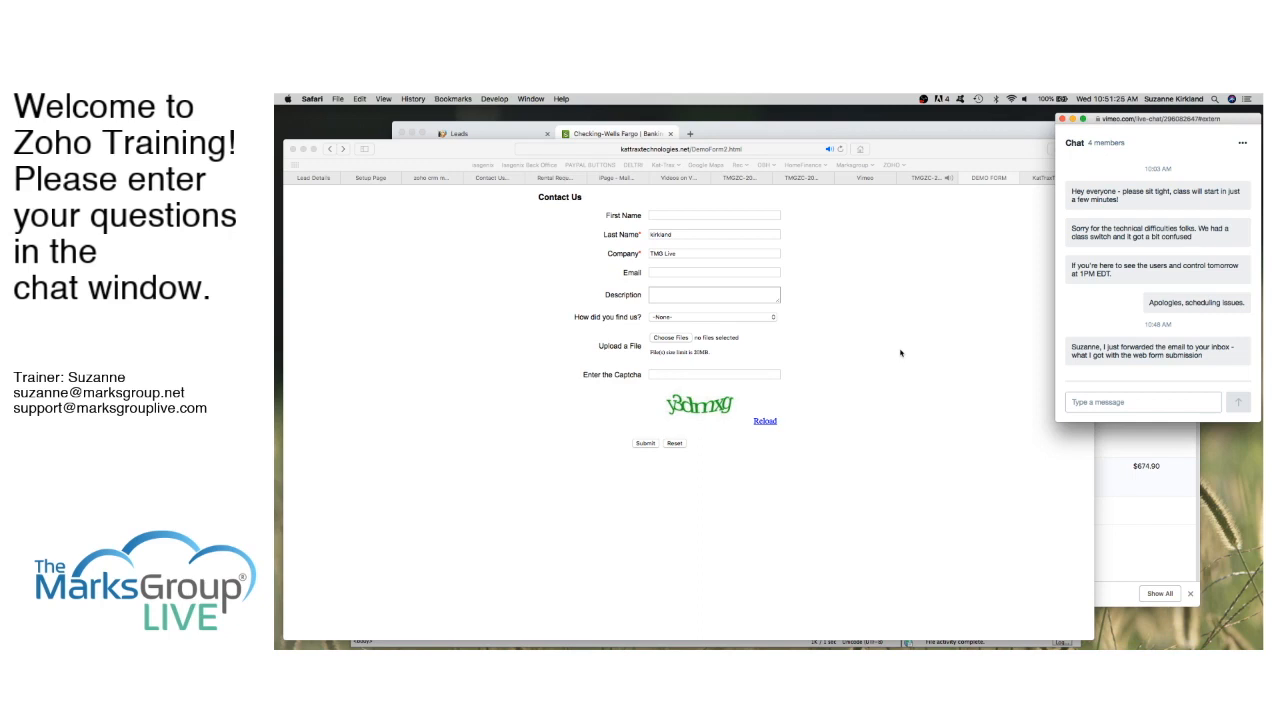
Step: Return to the test lead's record and go to Setup's Webforms settings
{"action": "left_click", "coordinate": [310, 181]}
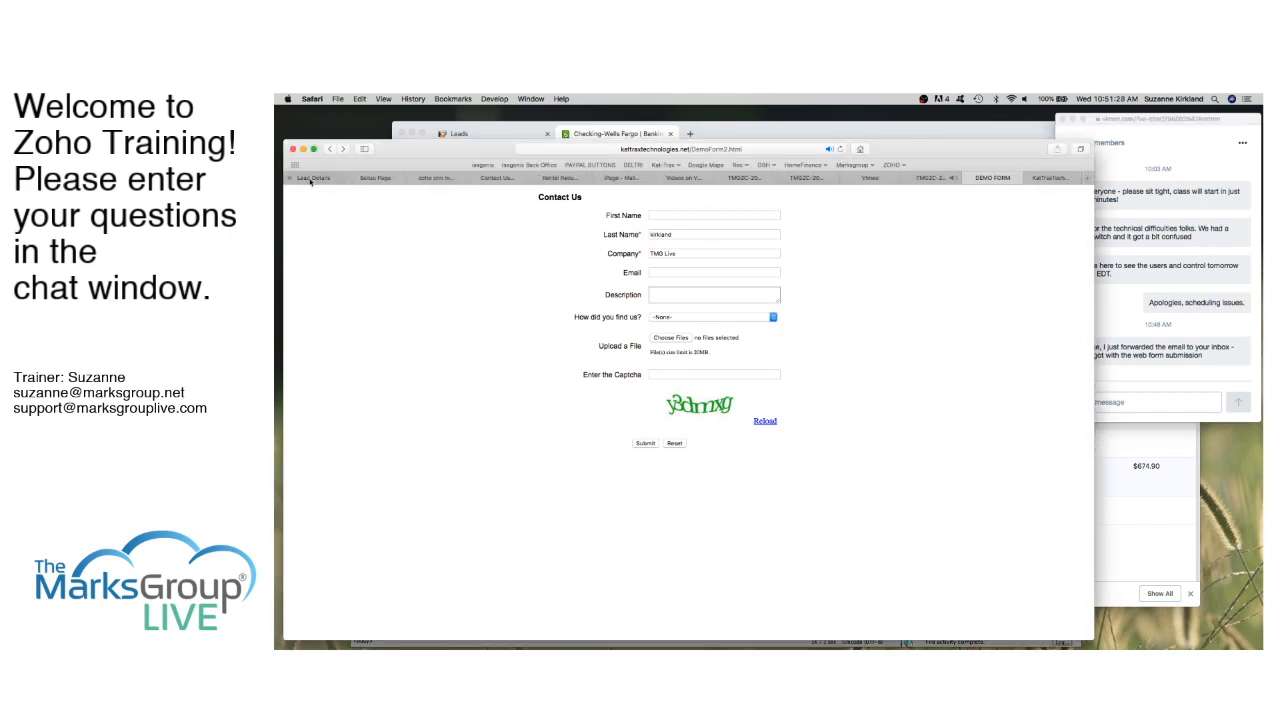
{"action": "left_click", "coordinate": [312, 178]}
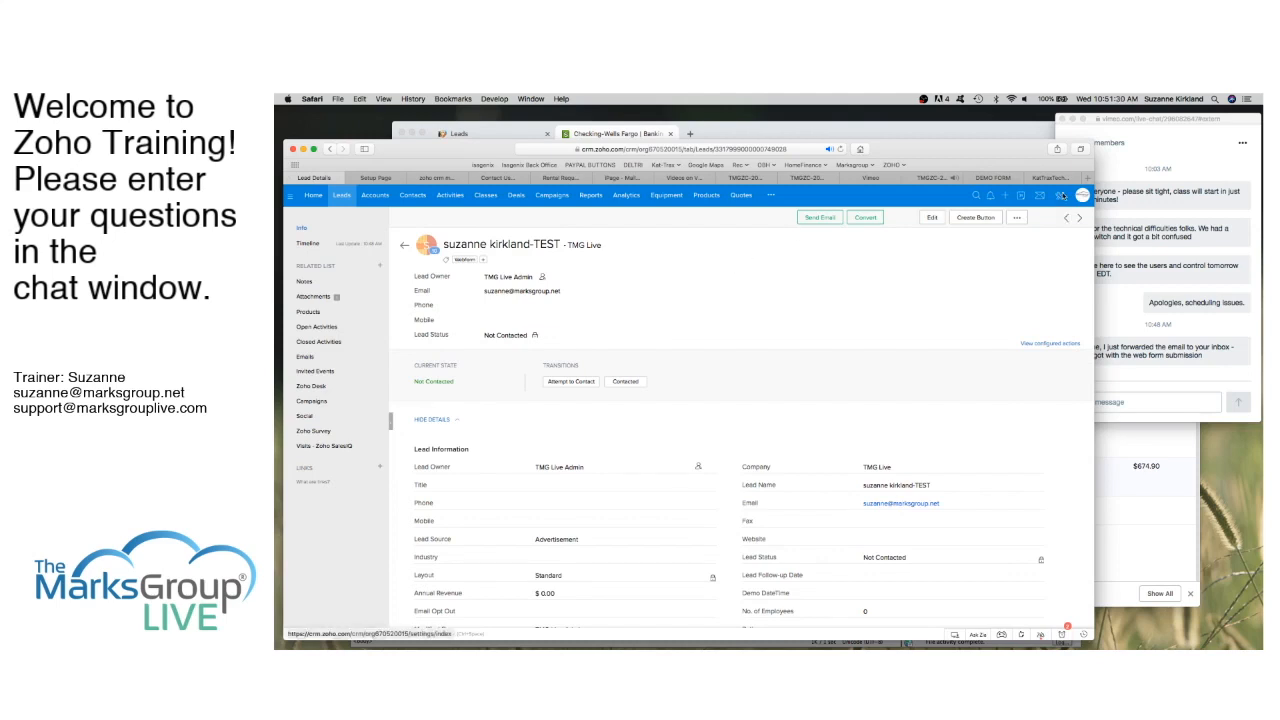
{"action": "left_click", "coordinate": [1062, 196]}
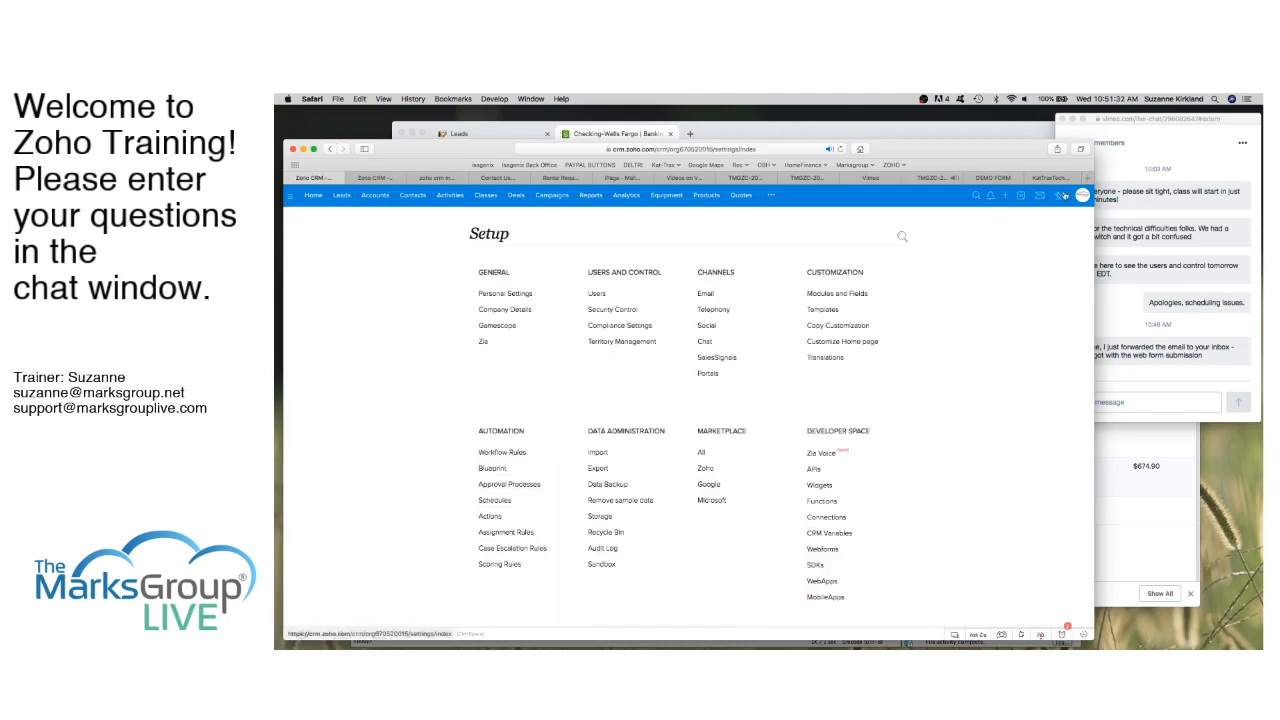
{"action": "left_click", "coordinate": [823, 550]}
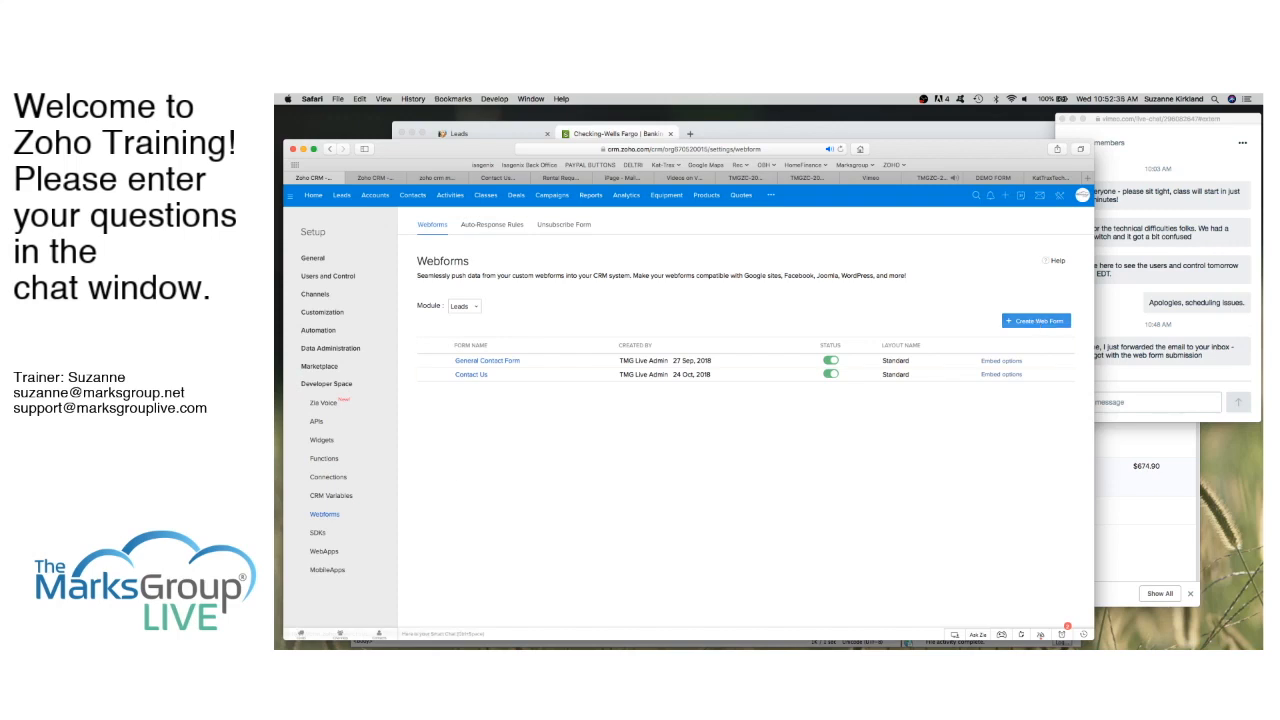
Step: Open Contact.html in Dreamweaver and review its contact form code, including Lead Source choices and captcha
{"action": "key", "text": "super+Tab"}
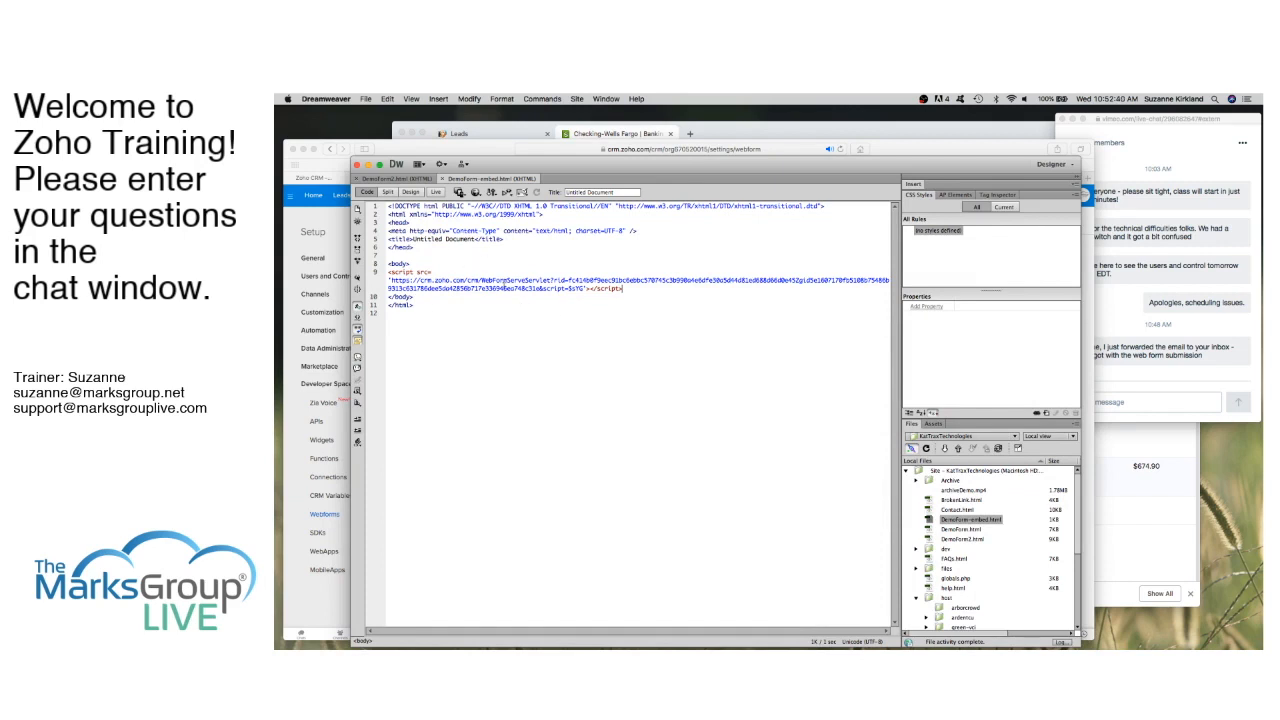
{"action": "left_click", "coordinate": [951, 512]}
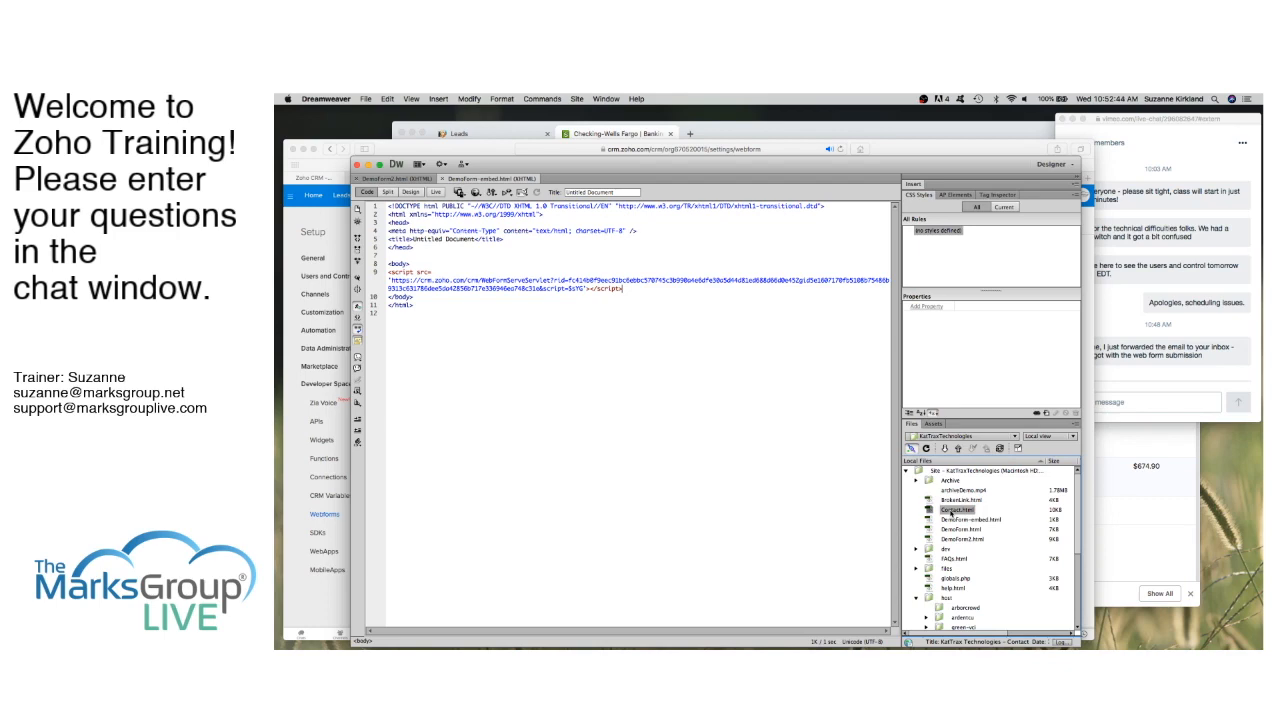
{"action": "double_click", "coordinate": [951, 512]}
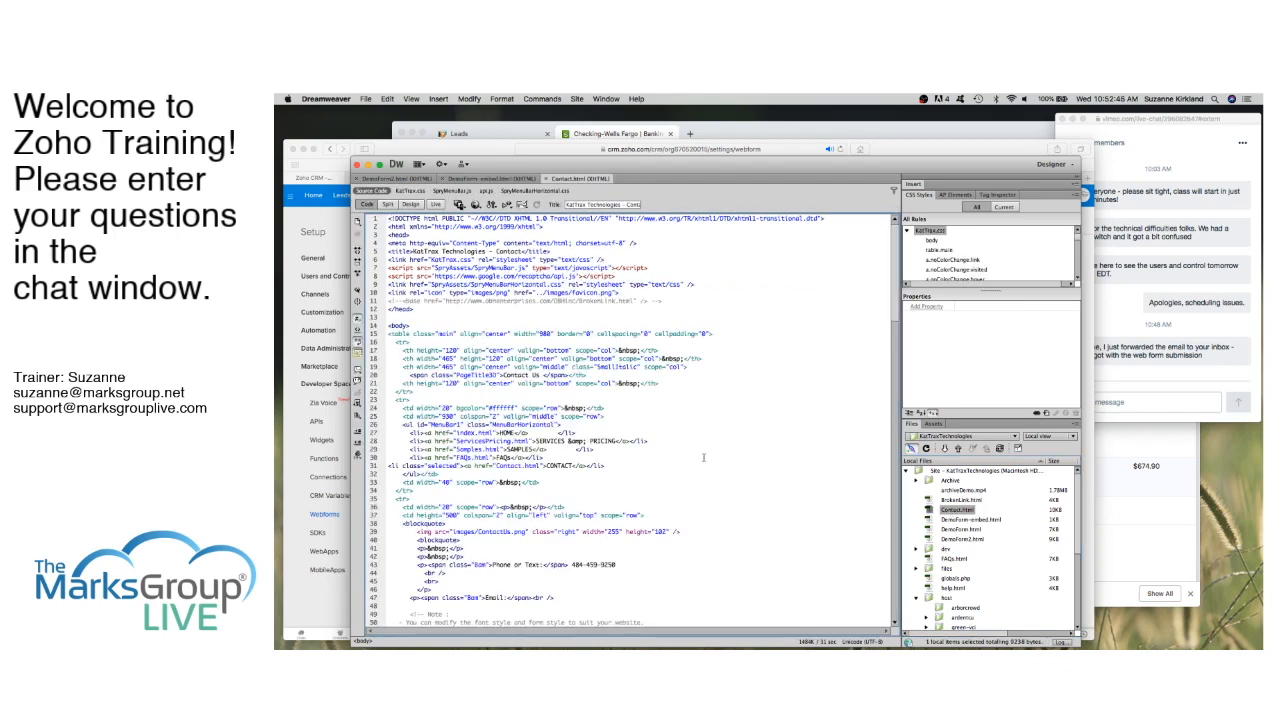
{"action": "scroll", "coordinate": [709, 522], "scroll_direction": "down", "scroll_amount": 5}
{"action": "scroll", "coordinate": [709, 522], "scroll_direction": "down", "scroll_amount": 4}
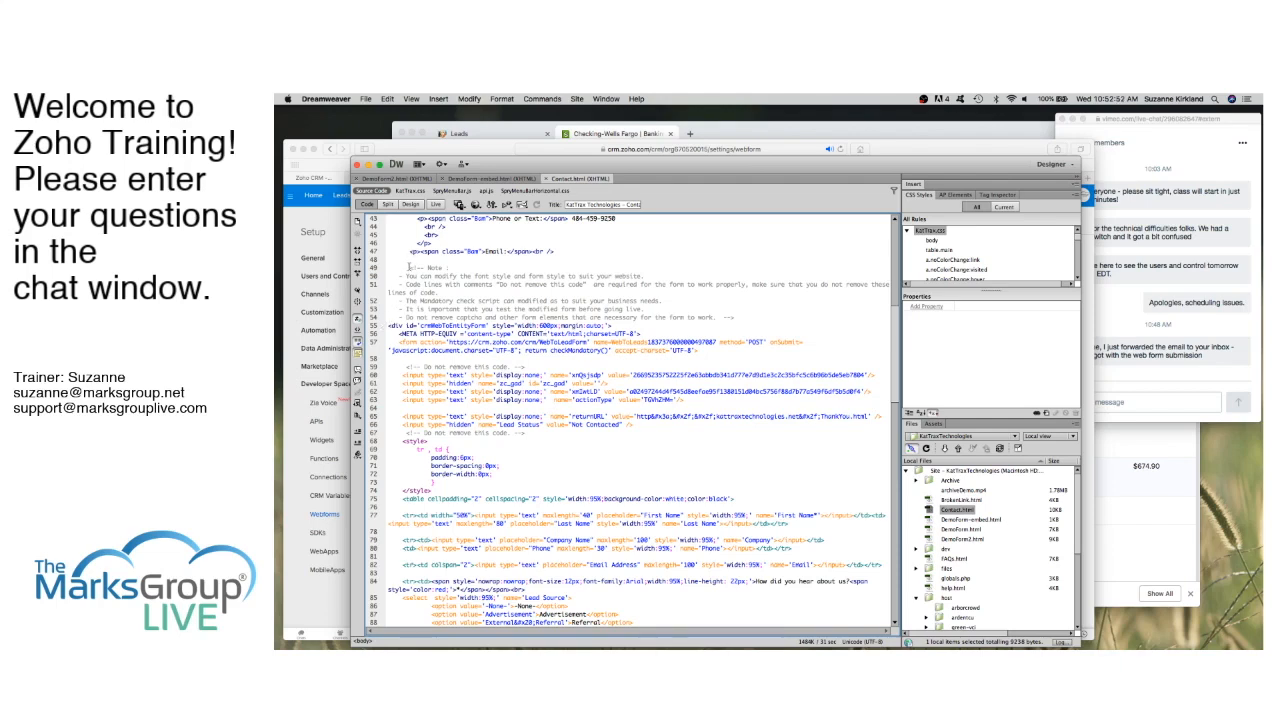
{"action": "scroll", "coordinate": [497, 488], "scroll_direction": "down", "scroll_amount": 4}
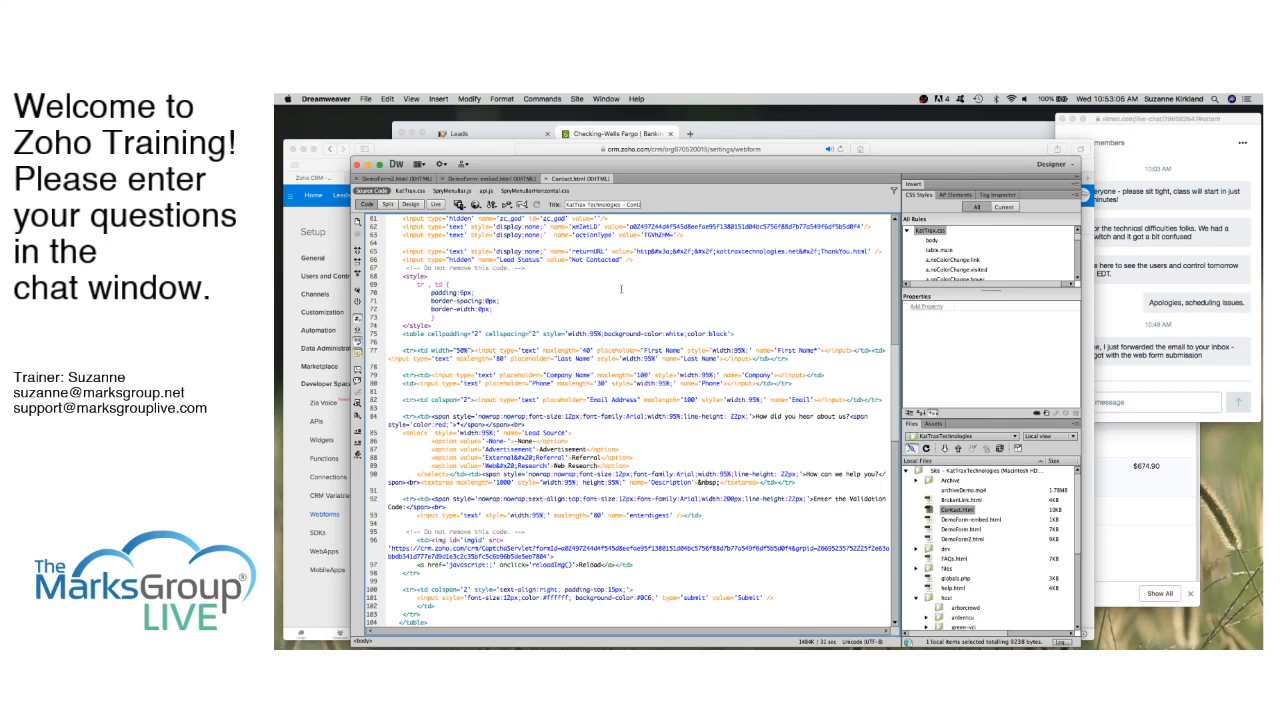
{"action": "scroll", "coordinate": [681, 333], "scroll_direction": "up", "scroll_amount": 20}
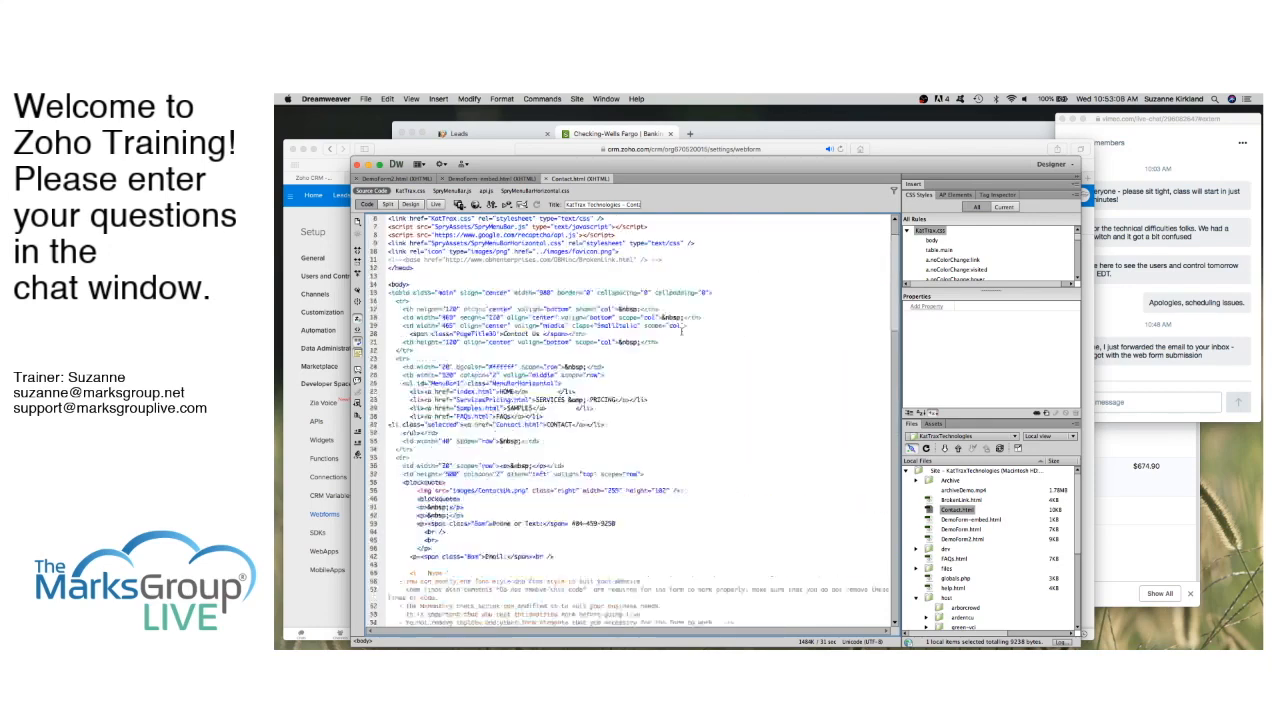